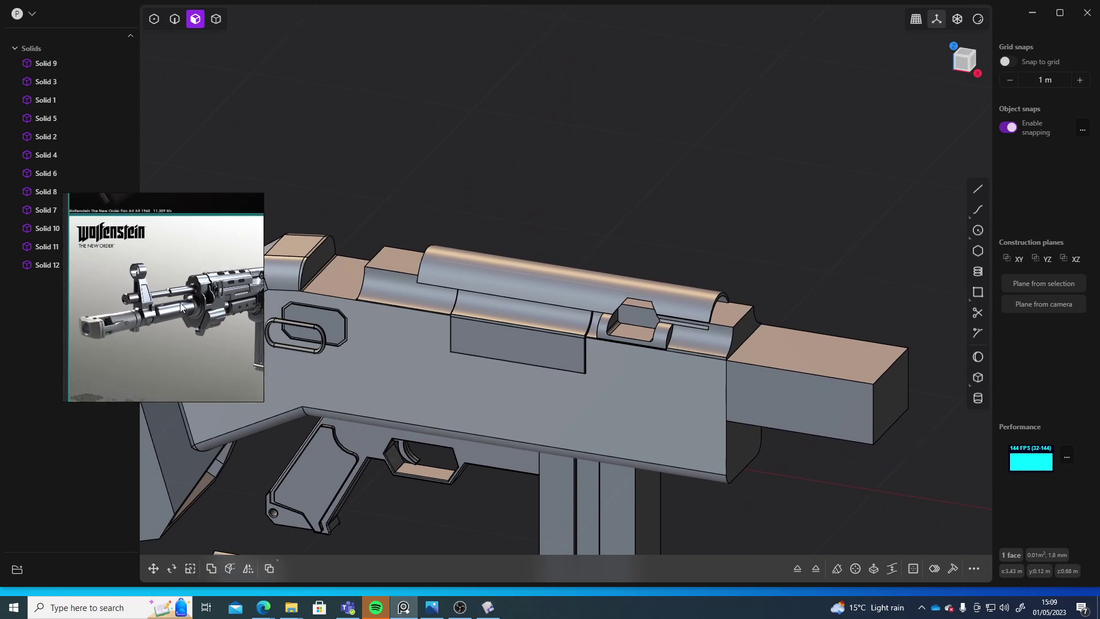
Step: Examine the rifle model's receiver, top cover, stock and grip from several angles
scroll(648, 185, down, 6)
shift+middle_drag(515, 137, 562, 235)
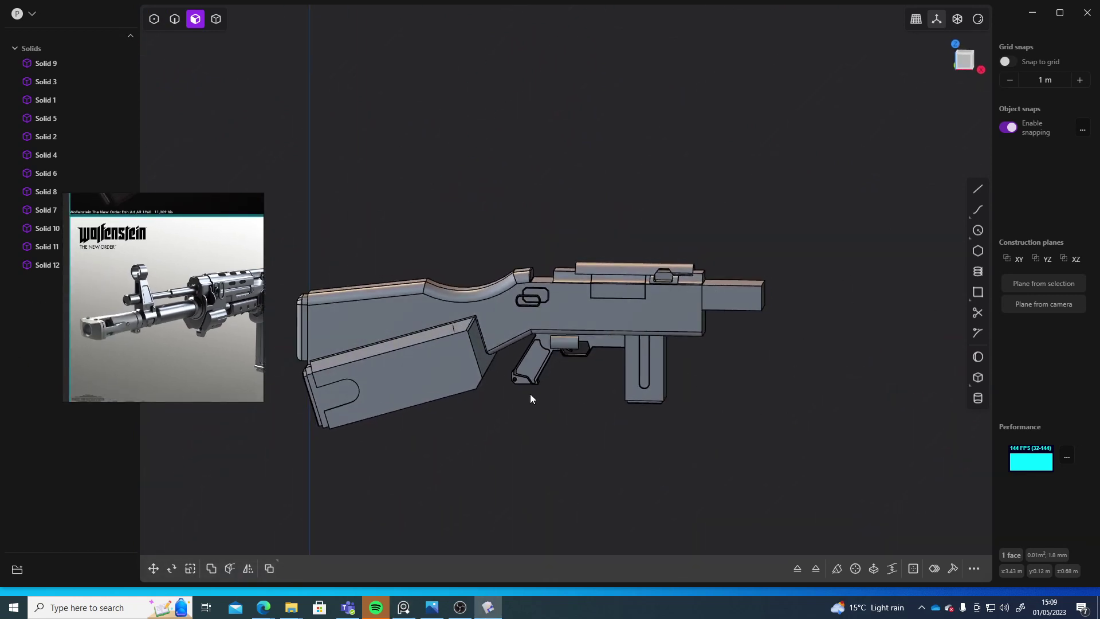
middle_drag(531, 393, 610, 410)
scroll(704, 231, up, 5)
middle_drag(705, 232, 639, 268)
scroll(542, 315, up, 5)
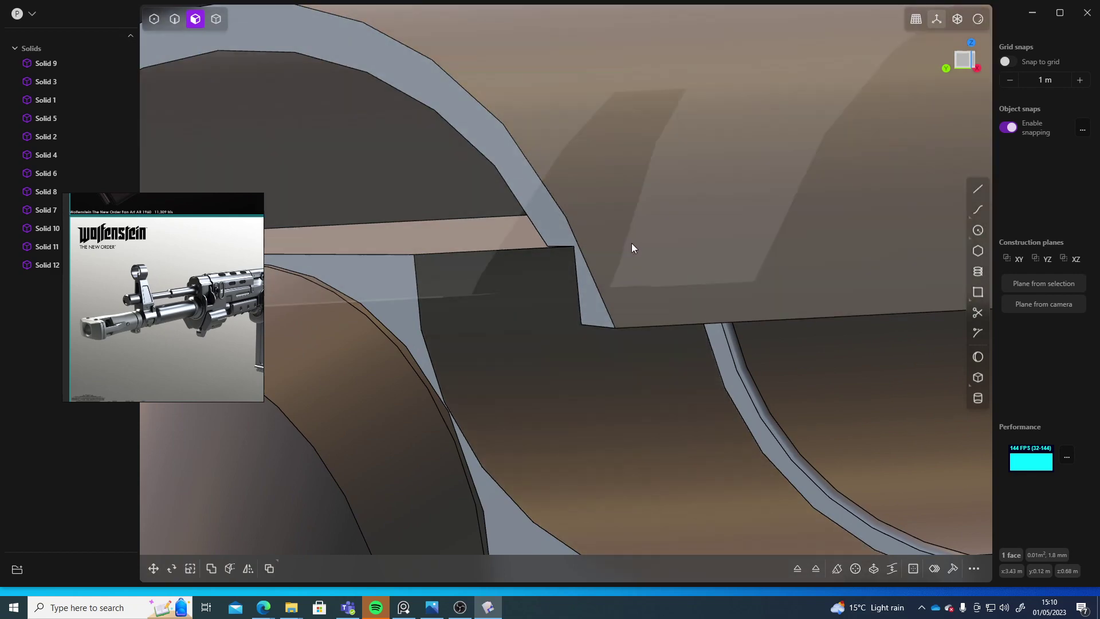
middle_drag(632, 245, 726, 299)
scroll(739, 319, down, 5)
scroll(413, 308, up, 4)
middle_drag(414, 307, 715, 271)
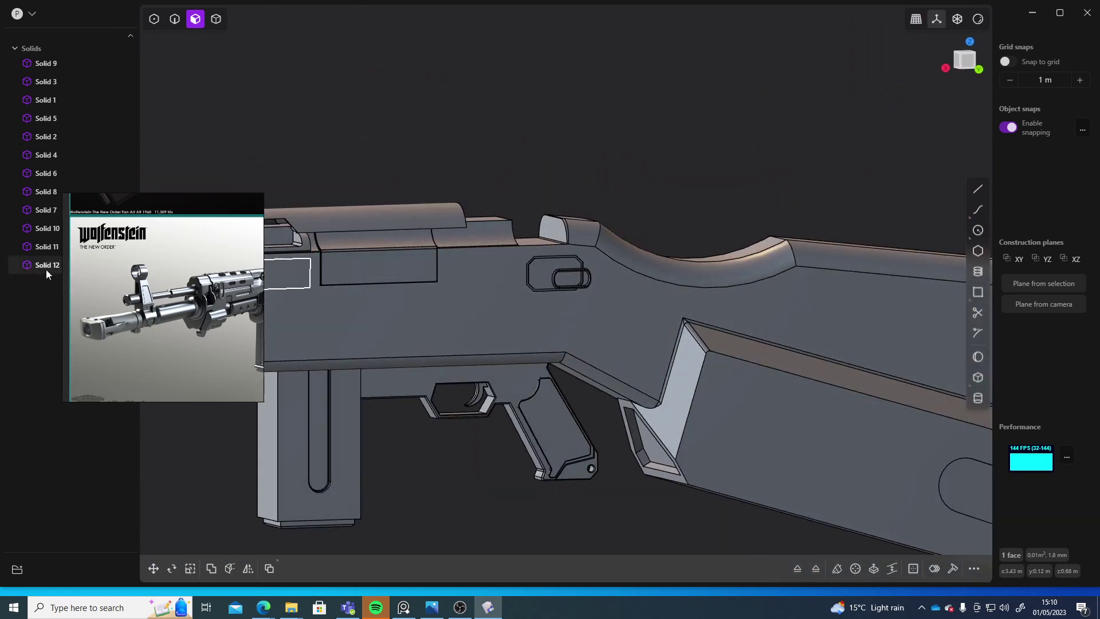
Step: Highlight individual solids from the list, including Solid 6 and Solid 8, to identify which parts of the rifle they are
click(45, 248)
click(31, 173)
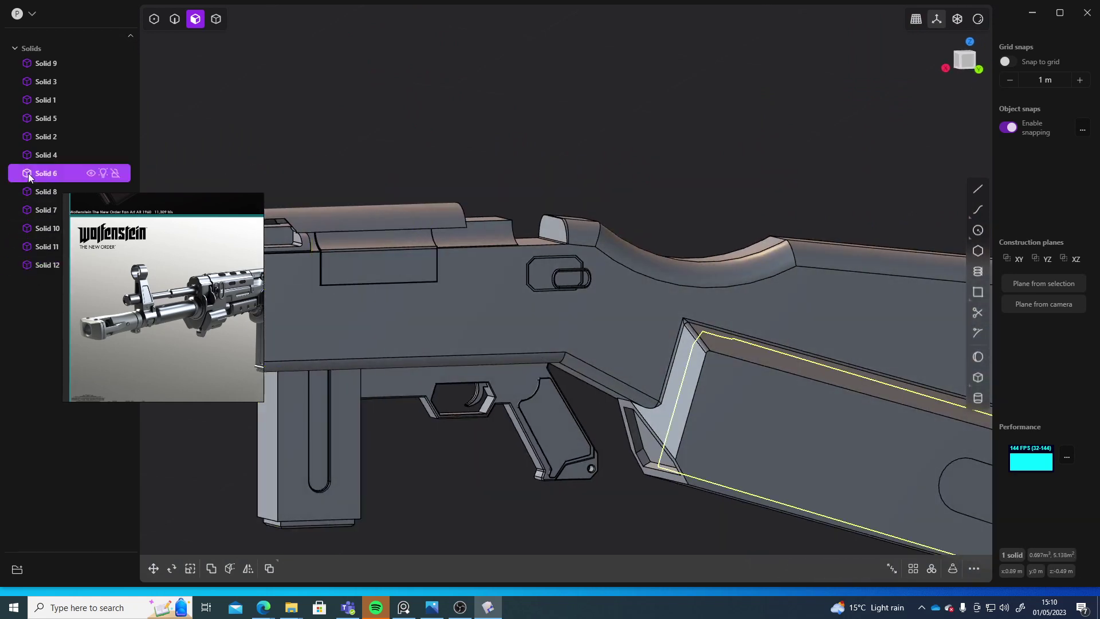
click(36, 192)
middle_drag(309, 233, 594, 198)
scroll(564, 204, up, 6)
shift+middle_drag(629, 348, 577, 213)
middle_drag(577, 213, 468, 363)
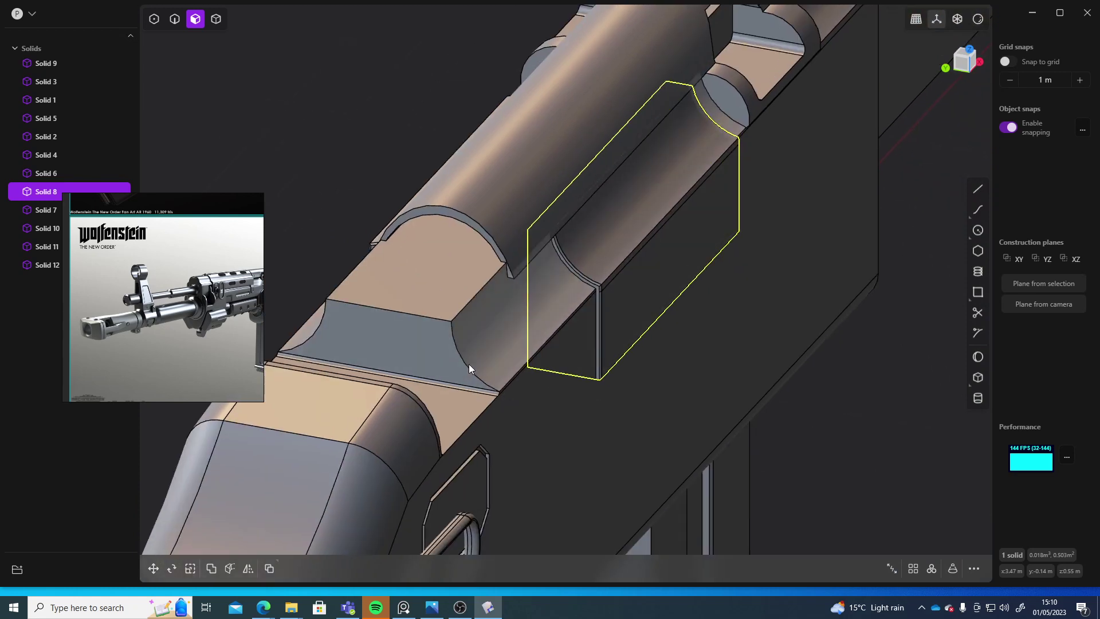
Step: Switch to solid selection and check whether the main rifle body and the receiver's side panel are separate solids
key(4)
click(549, 446)
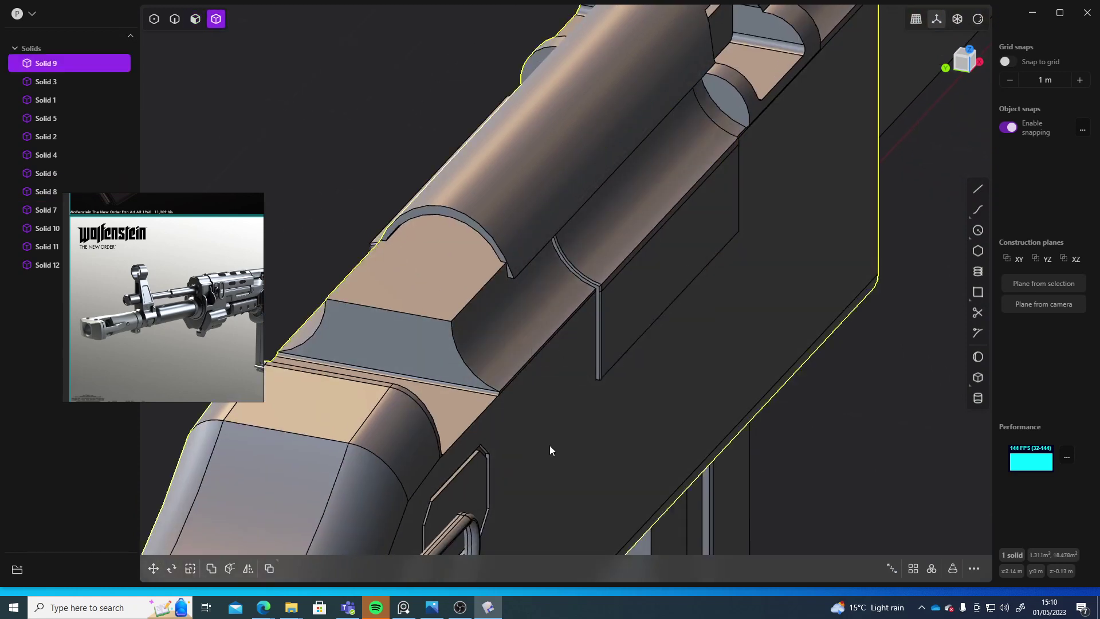
click(608, 253)
click(500, 352)
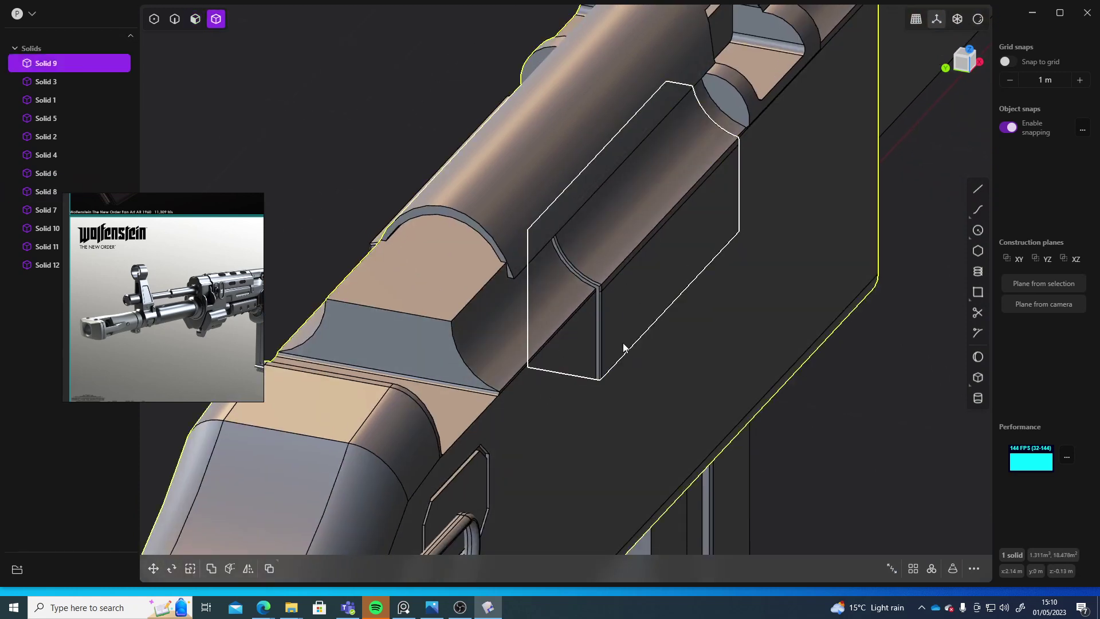
shift+click(616, 287)
key(Escape)
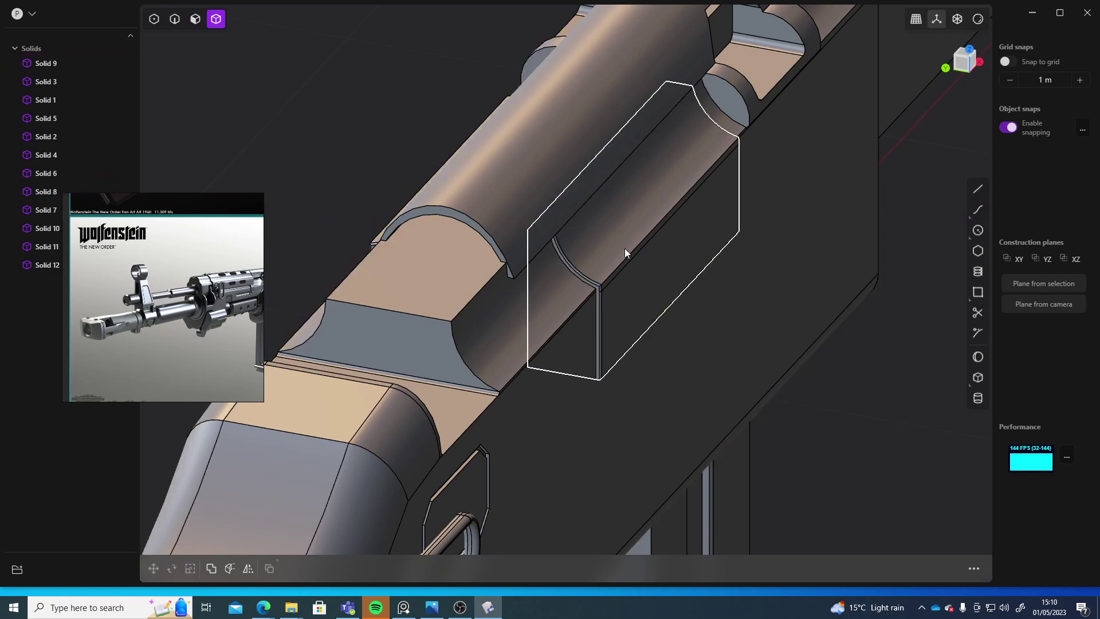
Step: Start a Boolean with the main rifle body as target and pick the receiver's side panel as a tool body
click(532, 412)
mouse_move(569, 455)
middle_down()
mouse_move(567, 431)
mouse_move(604, 466)
mouse_move(573, 446)
middle_up()
key(q)
click(634, 235)
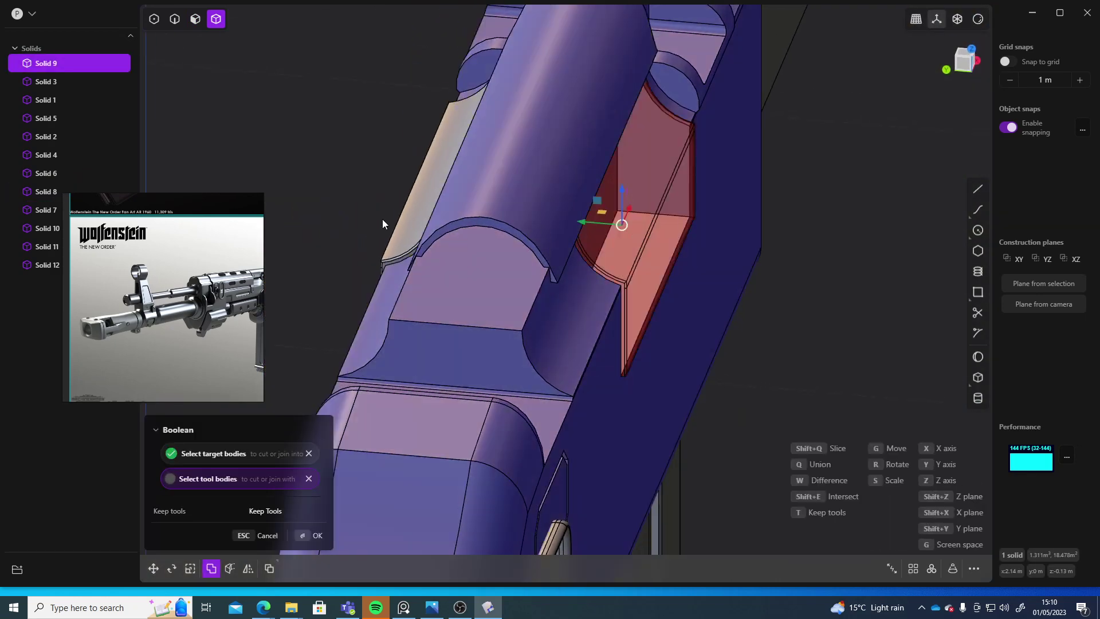
click(416, 235)
scroll(870, 404, down, 10)
middle_drag(680, 375, 771, 449)
shift+middle_drag(580, 504, 651, 267)
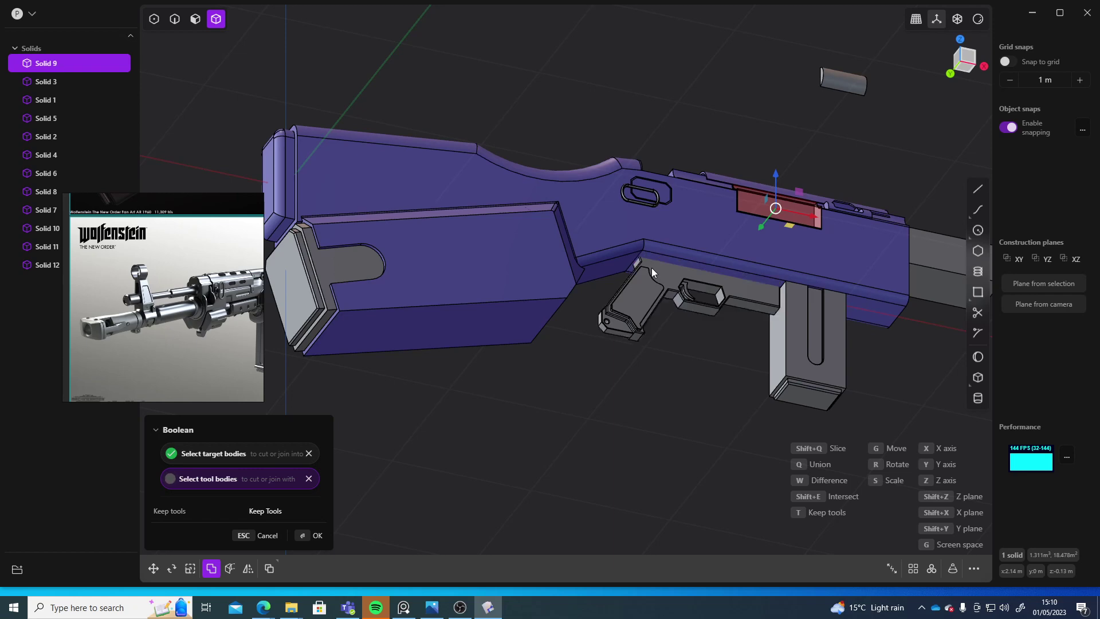
Step: Add the pistol grip and trigger guard as a tool body and set the Boolean operation to Union
click(652, 267)
middle_drag(720, 394, 662, 398)
scroll(669, 371, up, 8)
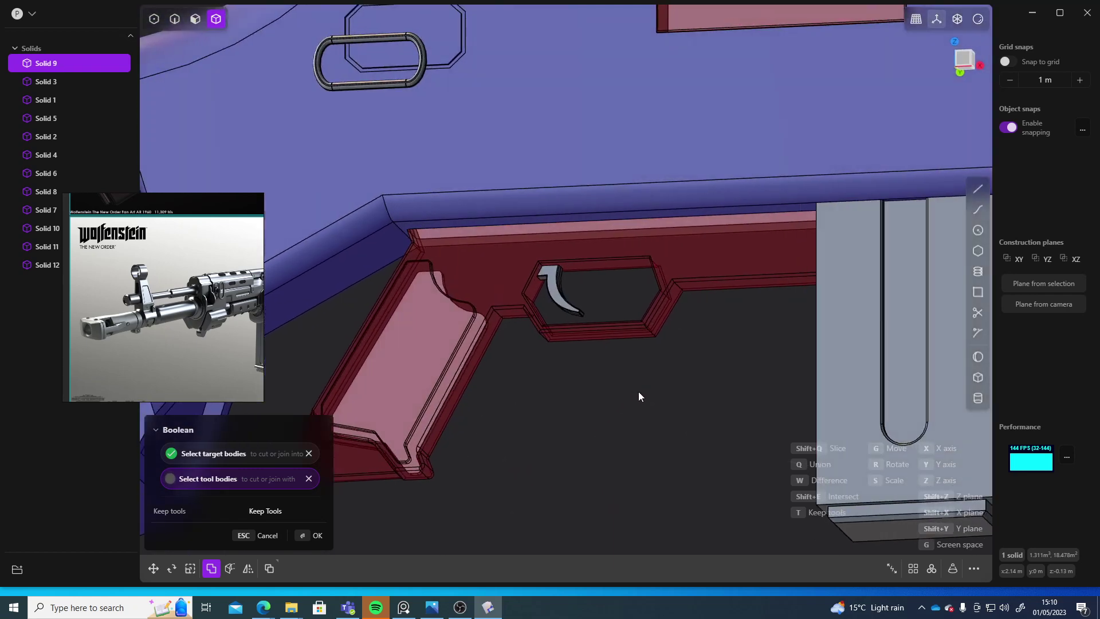
scroll(646, 455, down, 3)
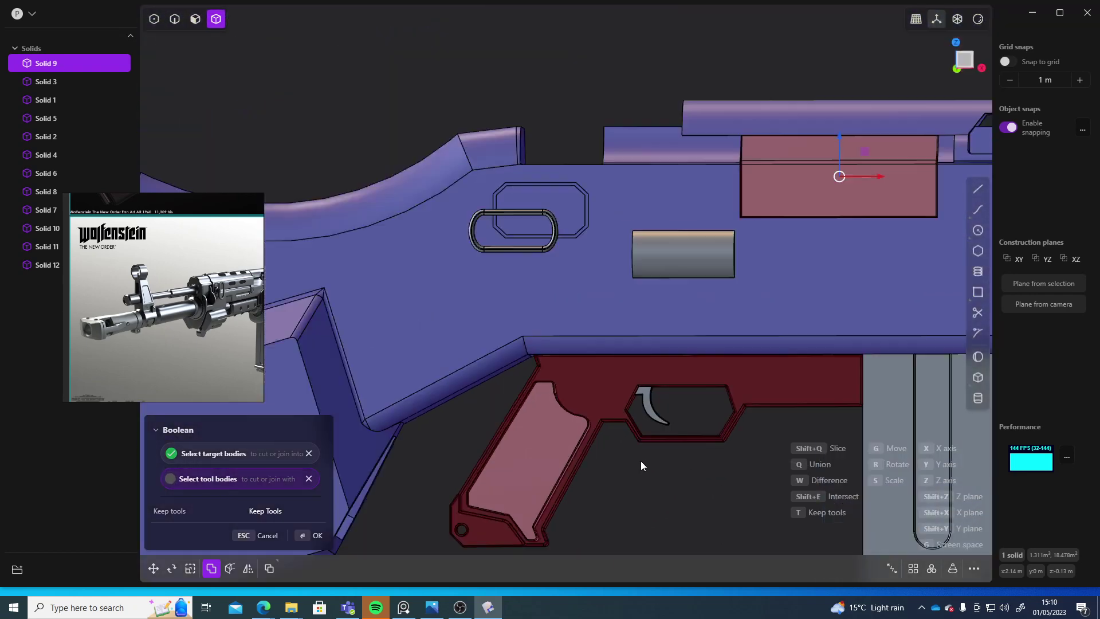
scroll(641, 466, down, 3)
middle_drag(605, 411, 700, 427)
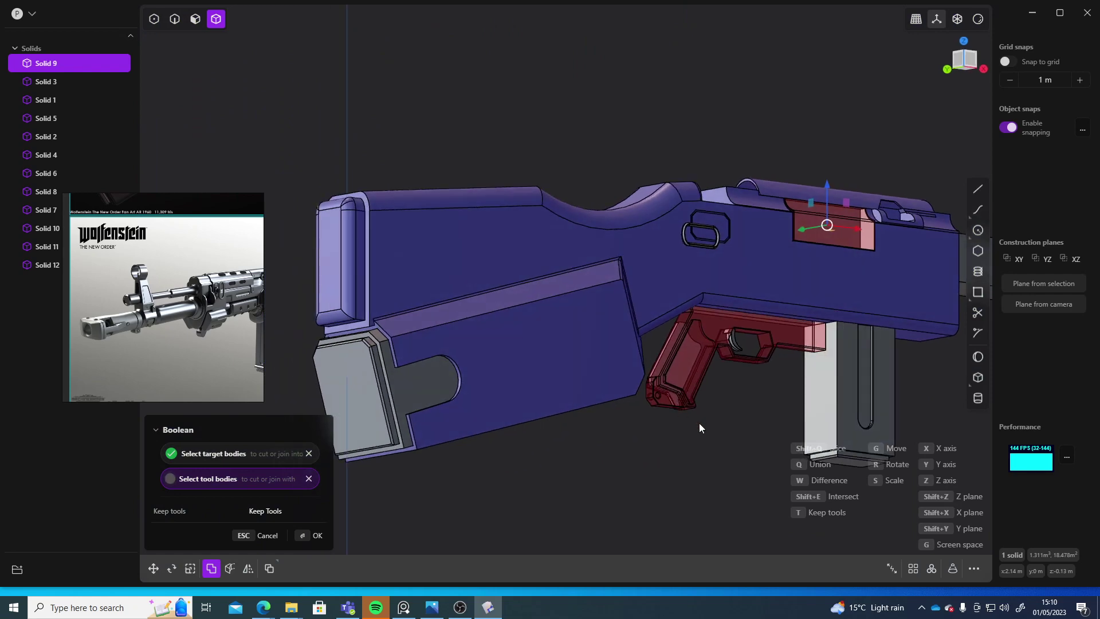
key(q)
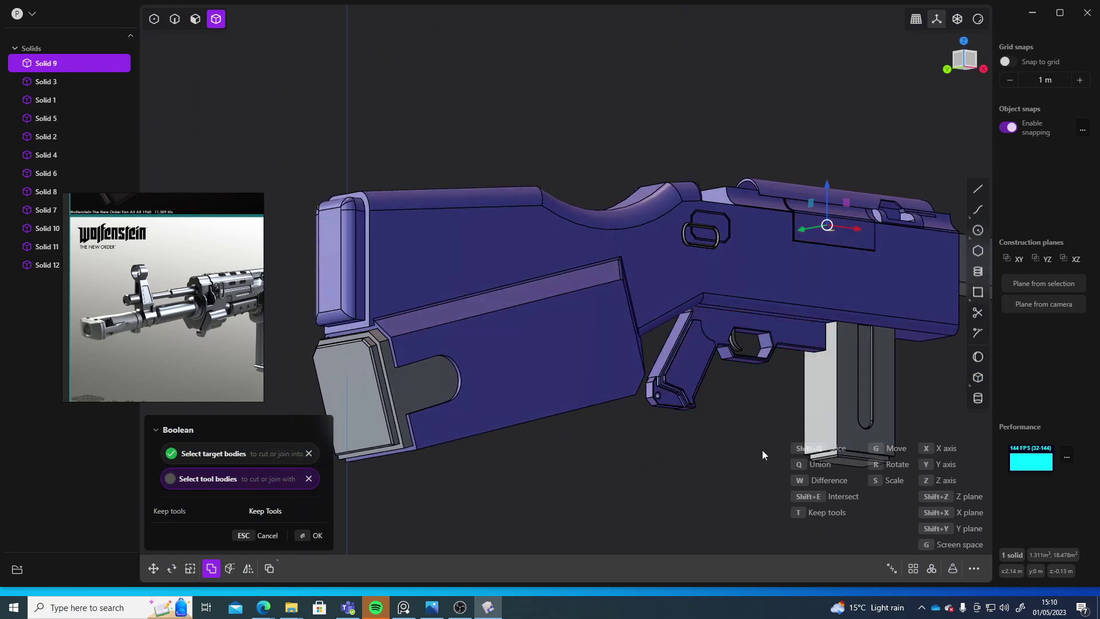
Step: Include the trigger in the union in place of the side panel and apply the Boolean
shift+middle_drag(762, 449, 667, 451)
middle_drag(667, 451, 651, 452)
scroll(649, 395, up, 6)
middle_drag(648, 395, 629, 443)
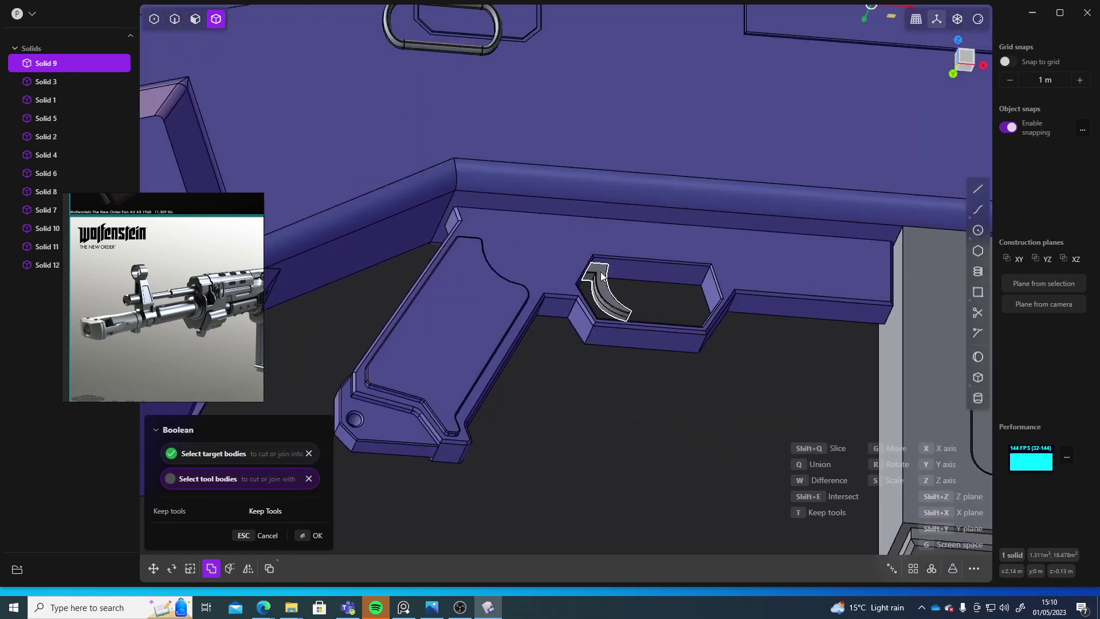
middle_drag(538, 375, 583, 332)
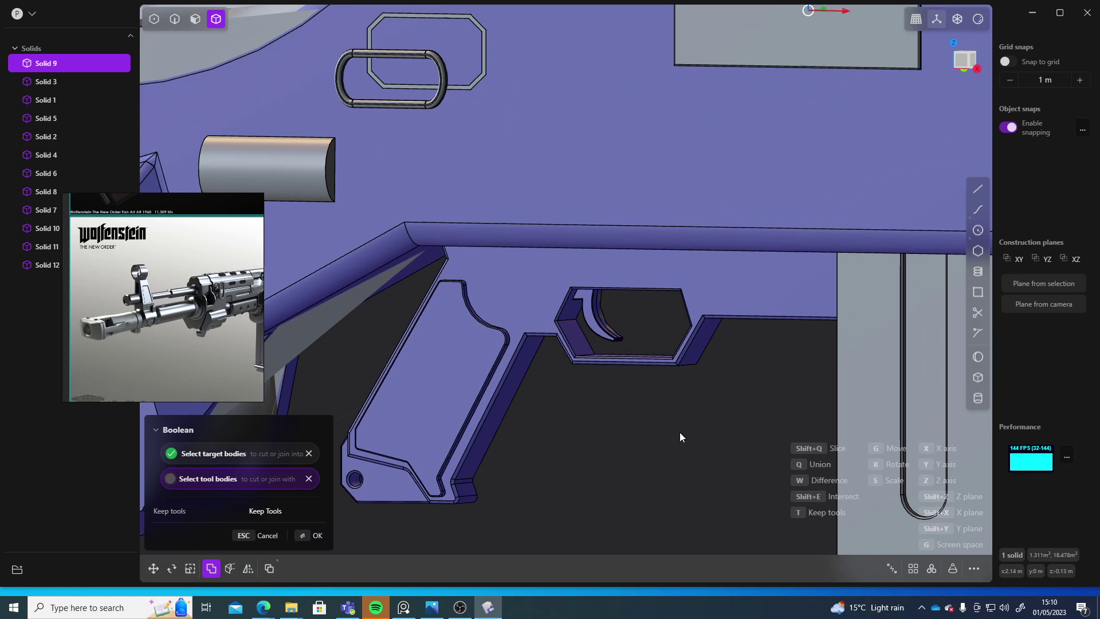
scroll(679, 433, down, 10)
middle_drag(658, 454, 650, 407)
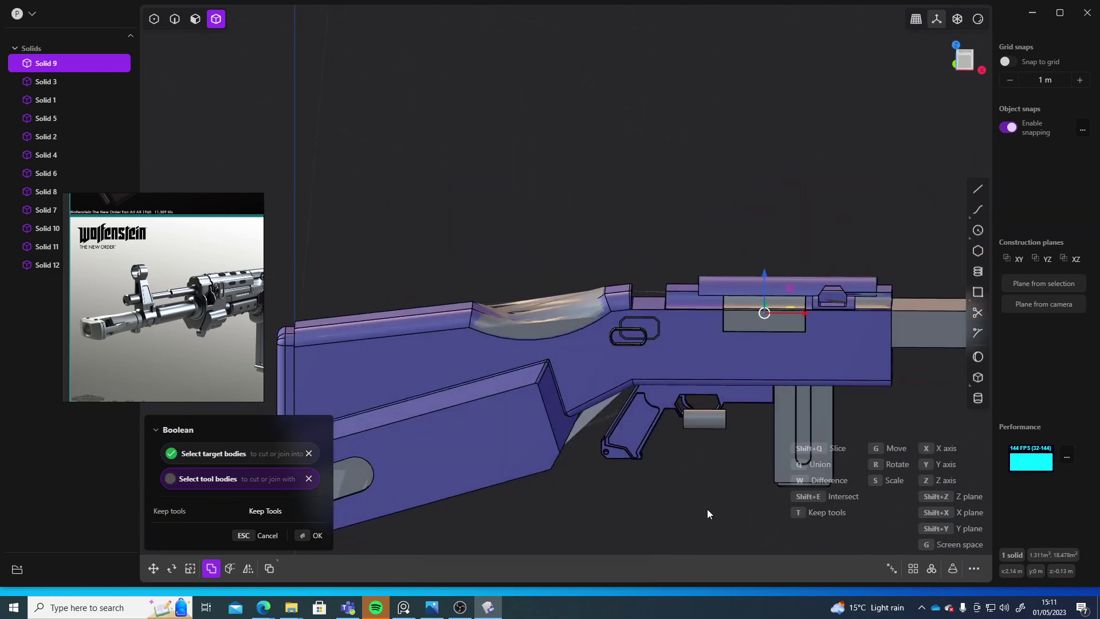
key(Return)
middle_drag(658, 504, 612, 446)
scroll(665, 427, up, 8)
click(612, 446)
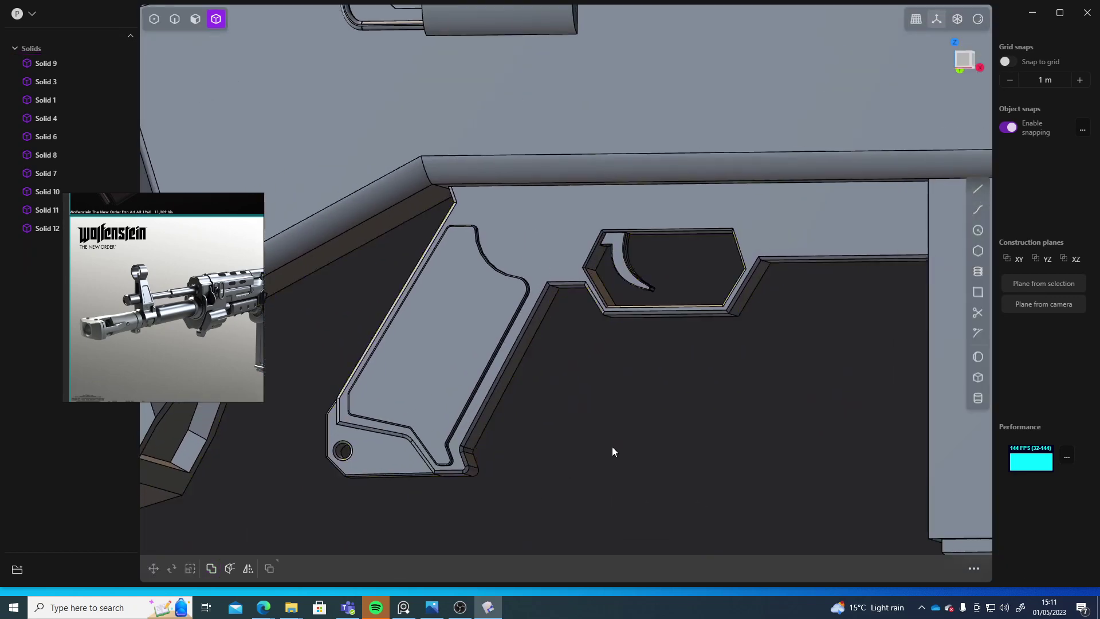
Step: Inspect the main body merged with the grip from several angles, highlighting its extent
scroll(671, 357, down, 6)
scroll(665, 351, up, 2)
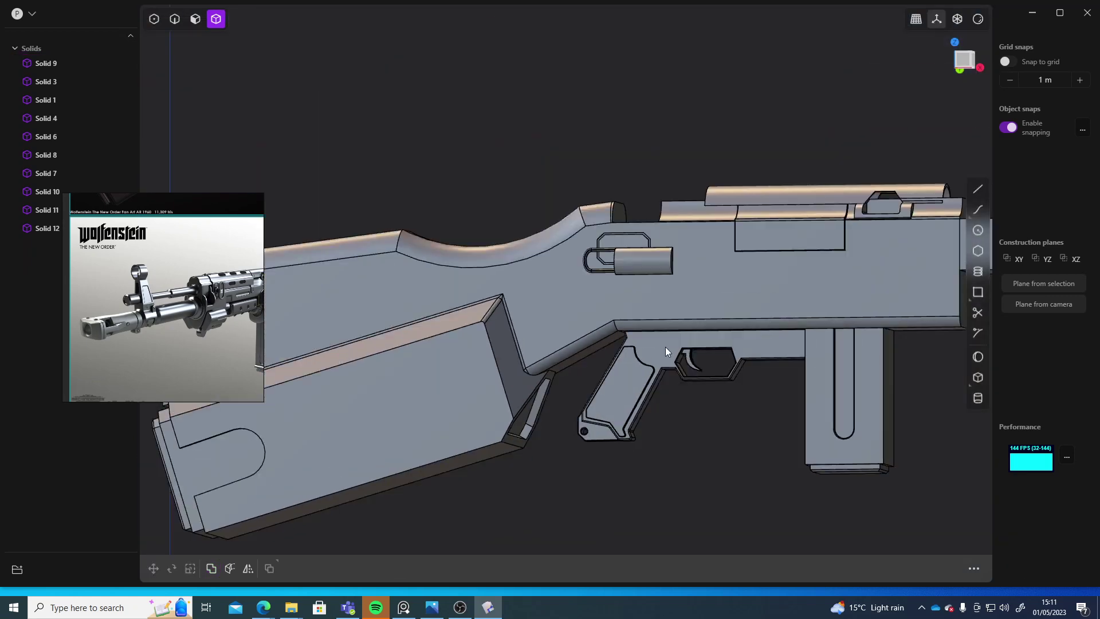
click(665, 346)
middle_drag(484, 417, 559, 440)
scroll(552, 452, down, 3)
click(680, 477)
shift+middle_drag(662, 441, 653, 328)
scroll(676, 325, up, 5)
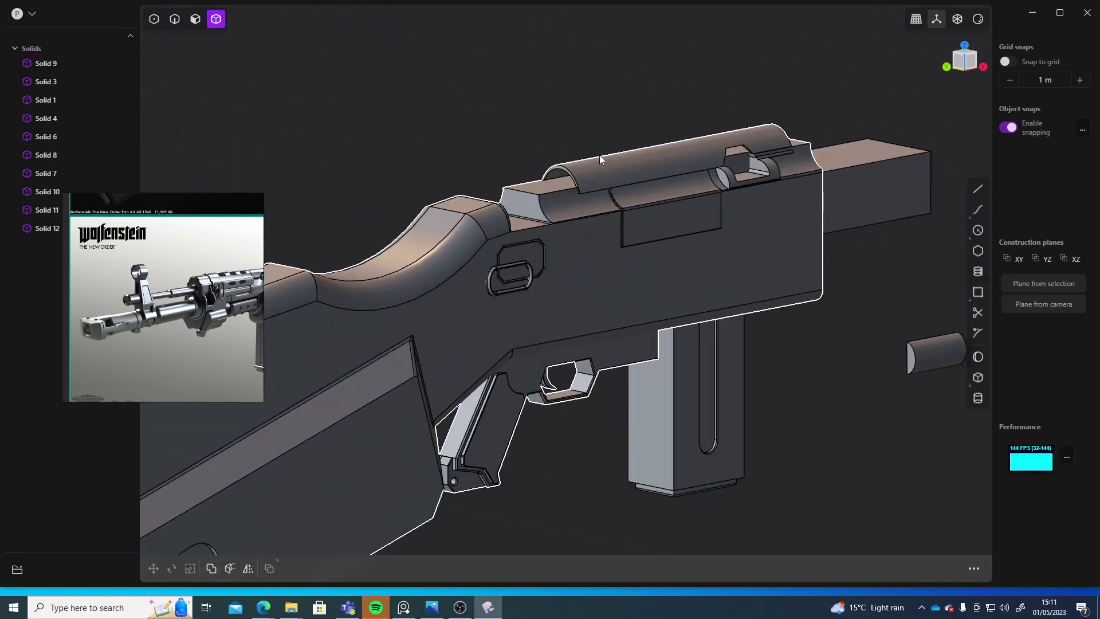
scroll(592, 308, down, 5)
middle_drag(762, 328, 603, 282)
Step: Study the reference image's magazine, front sight, barrel and front receiver details up close
middle_drag(185, 330, 128, 317)
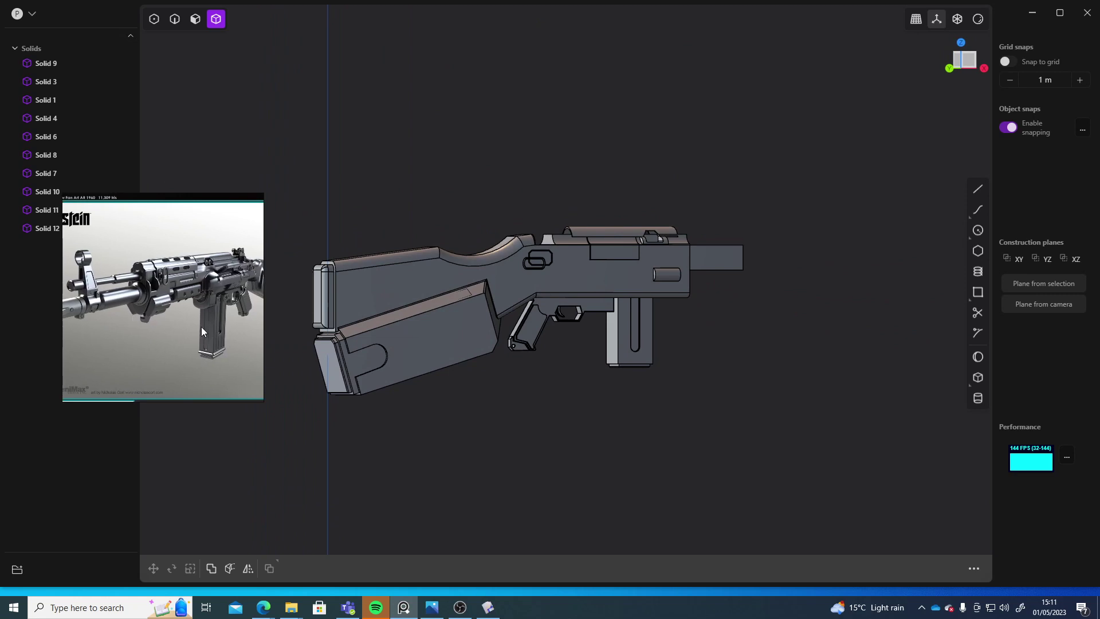
scroll(250, 351, up, 3)
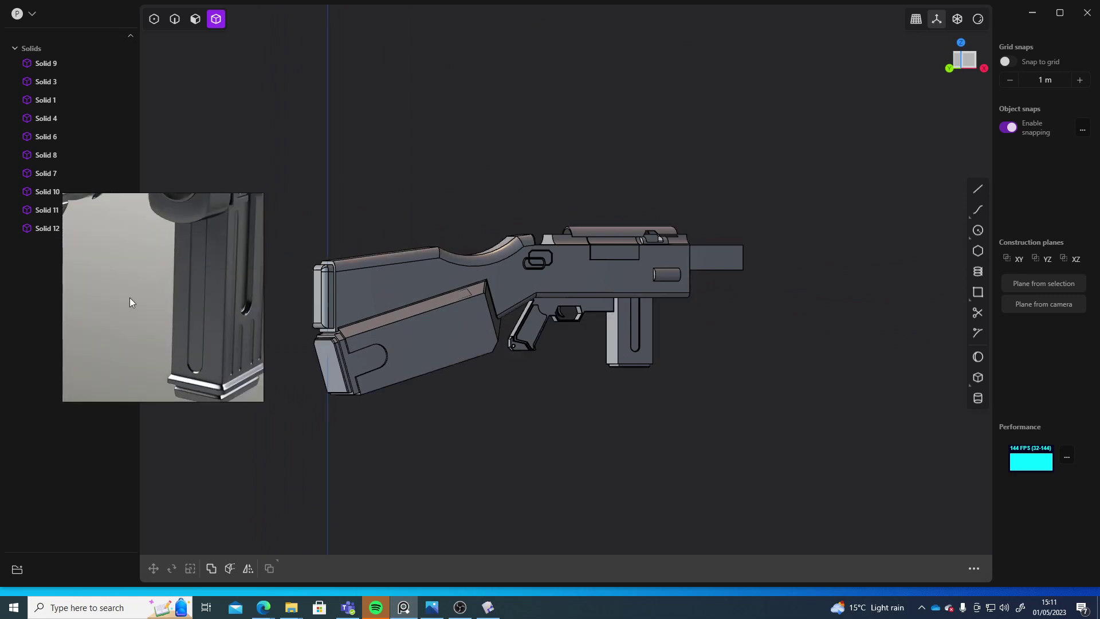
scroll(130, 298, down, 4)
middle_drag(130, 297, 239, 225)
middle_drag(138, 333, 149, 369)
scroll(248, 259, down, 3)
scroll(196, 297, up, 6)
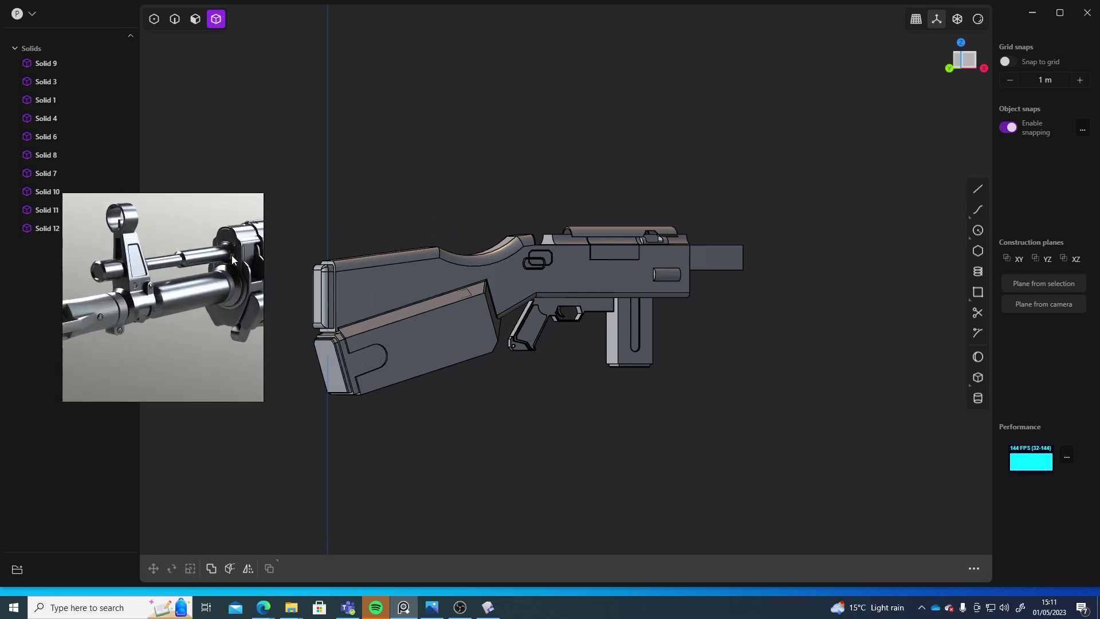
scroll(121, 280, up, 4)
scroll(139, 277, down, 4)
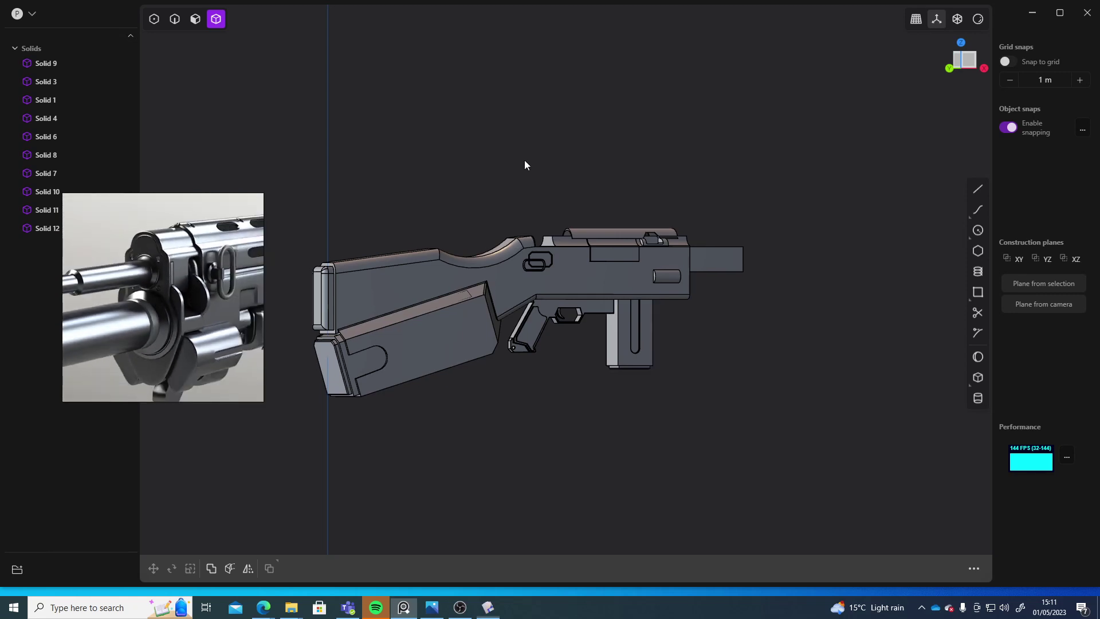
Step: In the front view, draw a rounded curve about 0.78 m long on the XZ plane, starting on the vertical axis above the rifle
shift+middle_drag(525, 159, 732, 420)
shift+middle_drag(587, 273, 563, 370)
scroll(576, 329, down, 8)
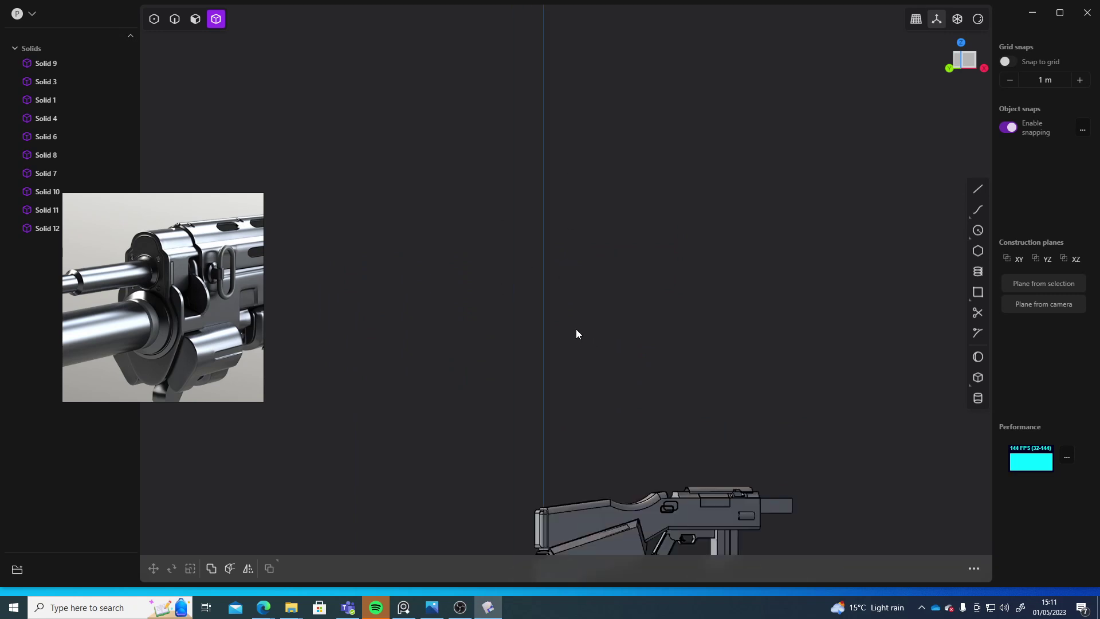
click(972, 64)
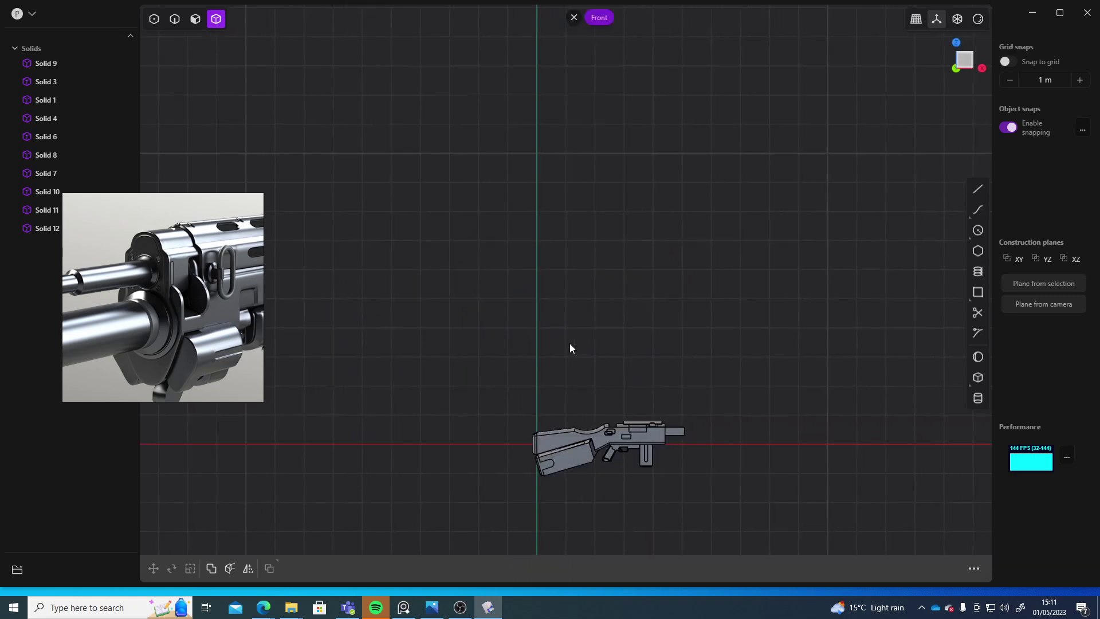
scroll(592, 403, up, 5)
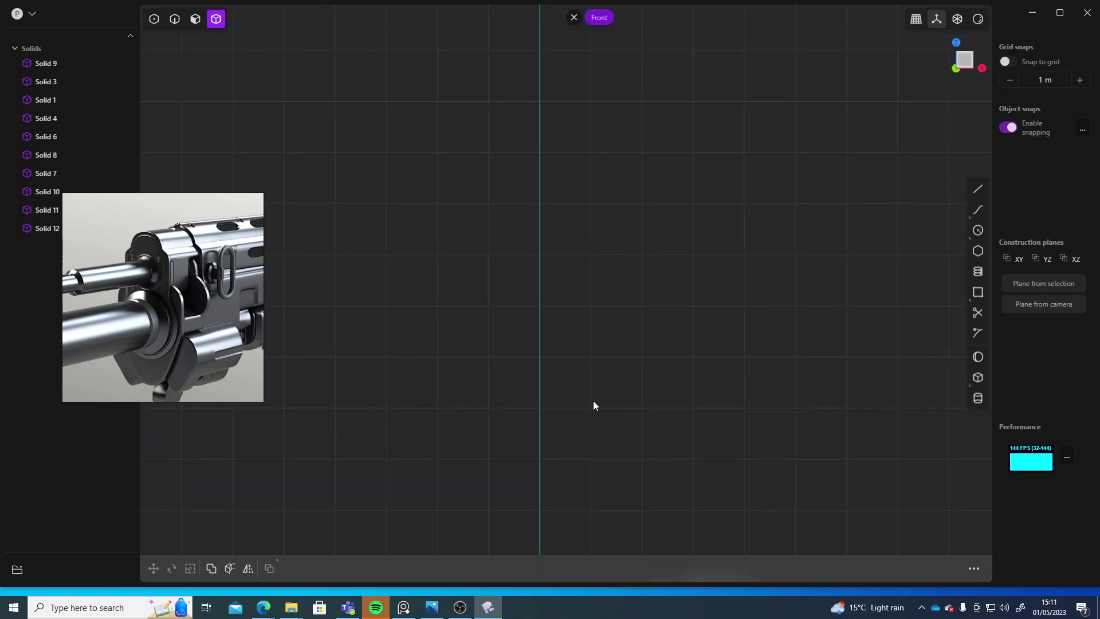
right_drag(577, 247, 592, 217)
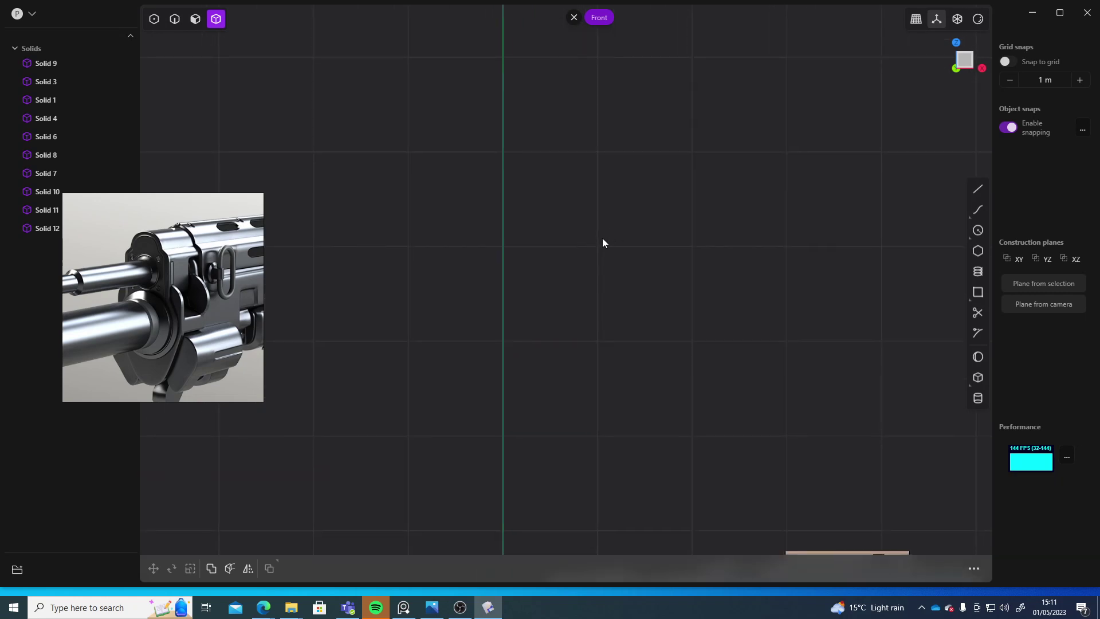
click(976, 210)
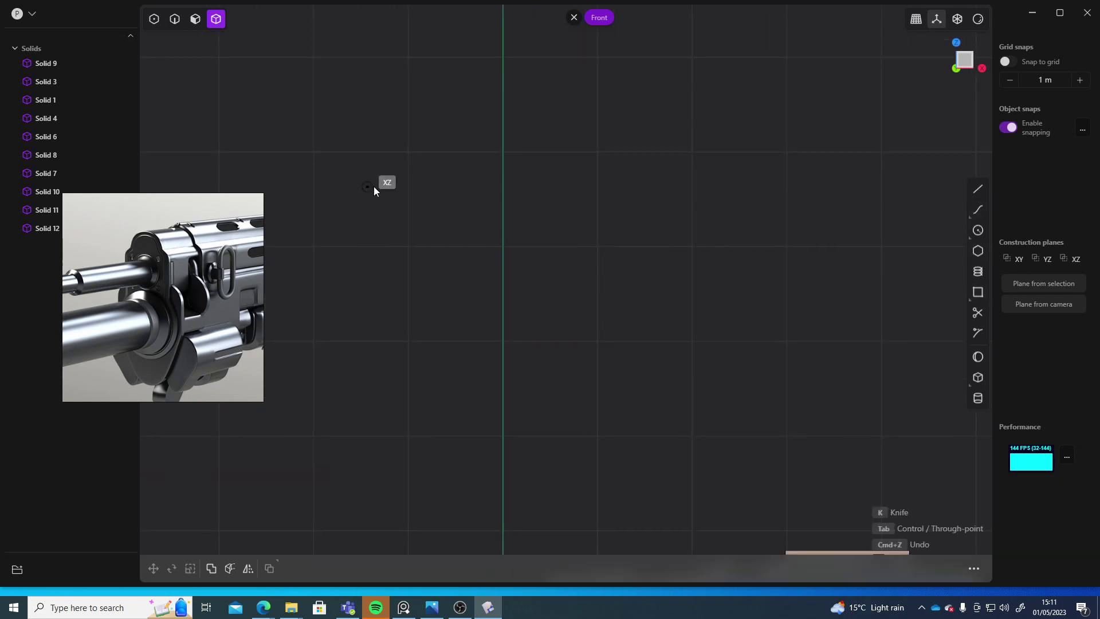
click(502, 200)
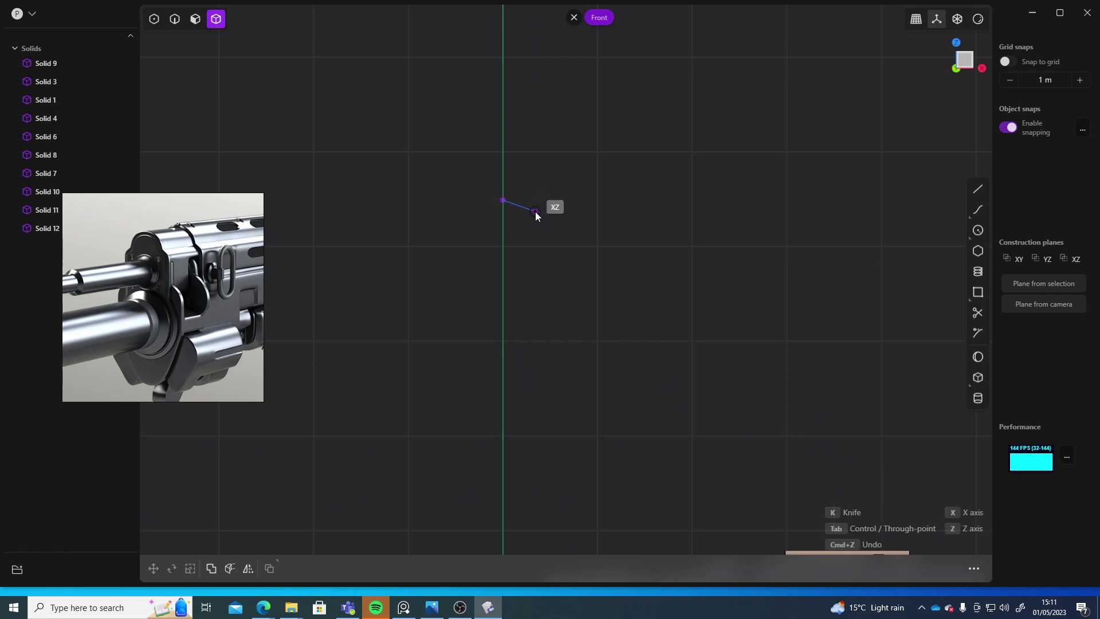
click(548, 246)
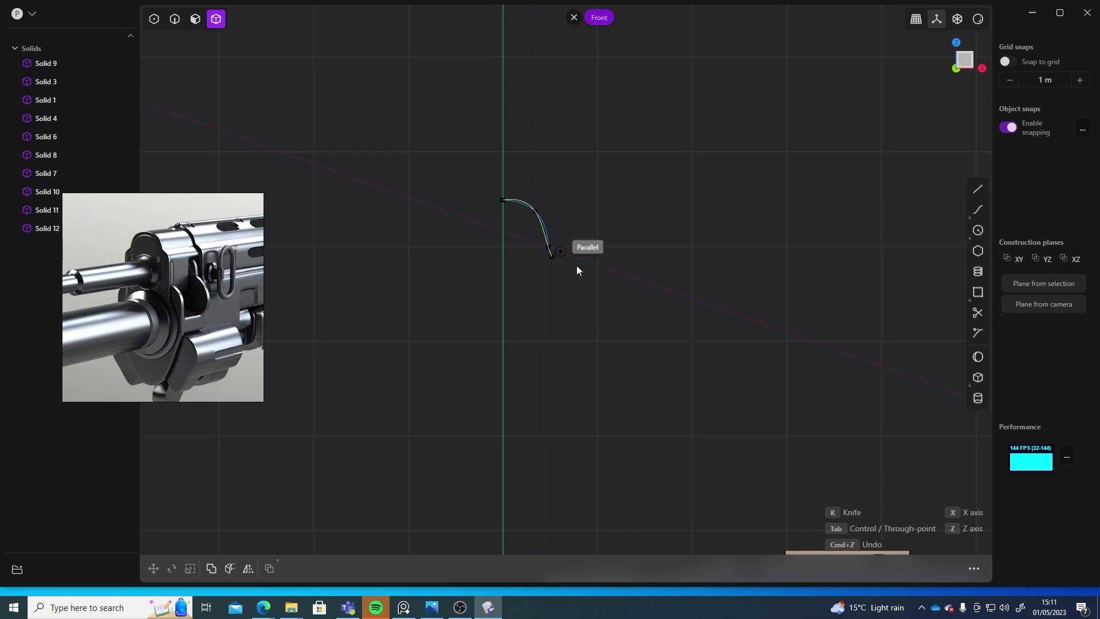
click(548, 249)
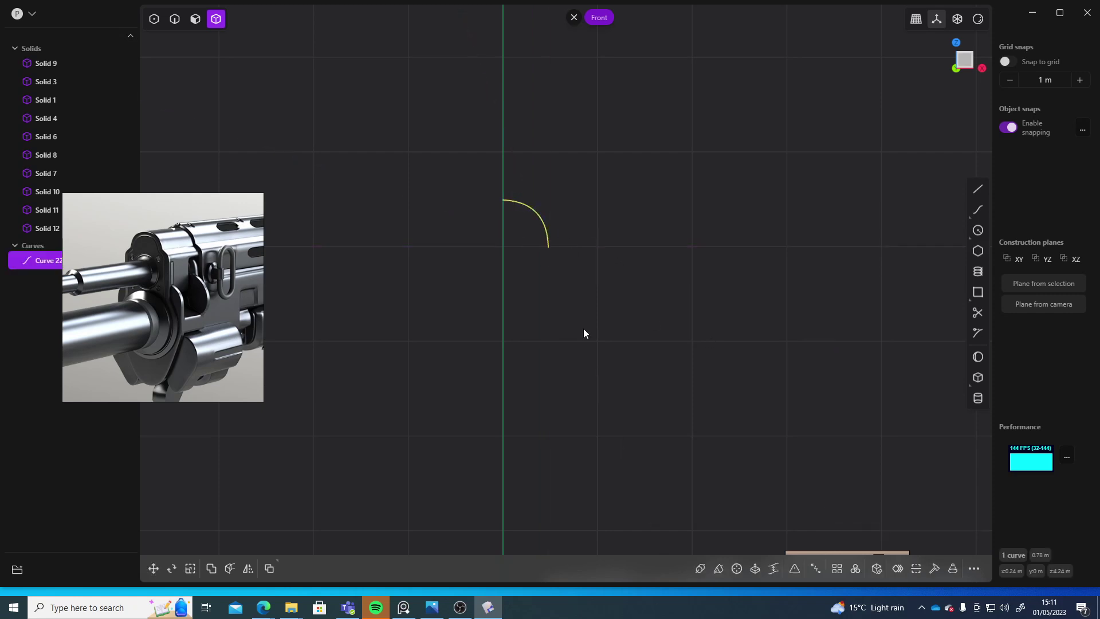
Step: From the curve's lower end, draw a short outward-sloping line followed by a vertical line downward, about 1.13 m in total
click(977, 190)
click(548, 247)
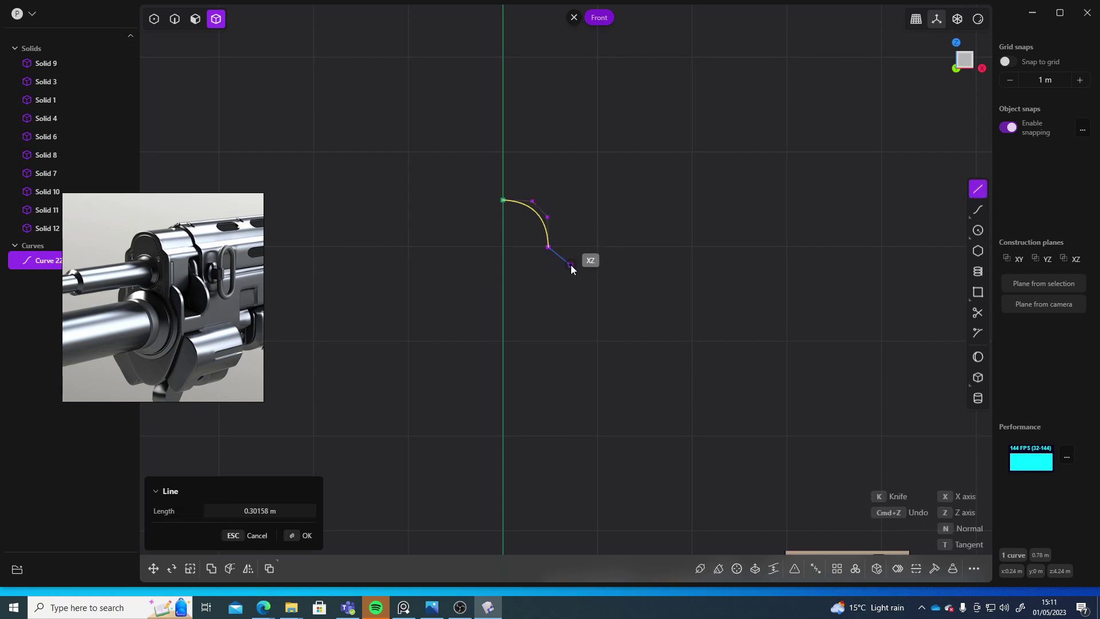
click(571, 264)
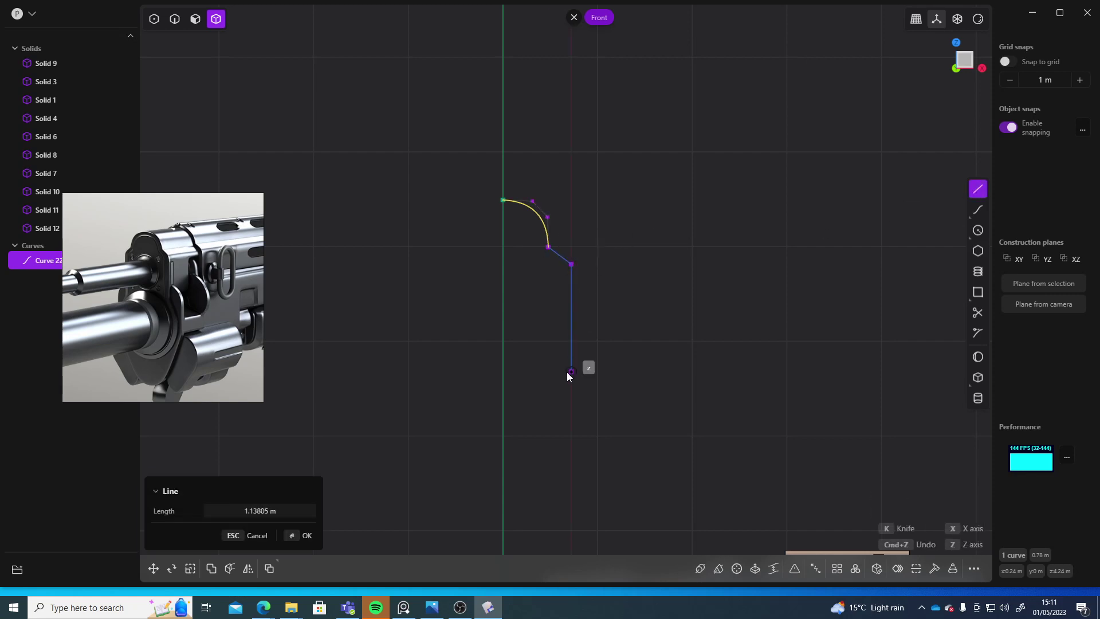
click(568, 342)
right_click(570, 340)
shift+middle_drag(563, 388, 582, 349)
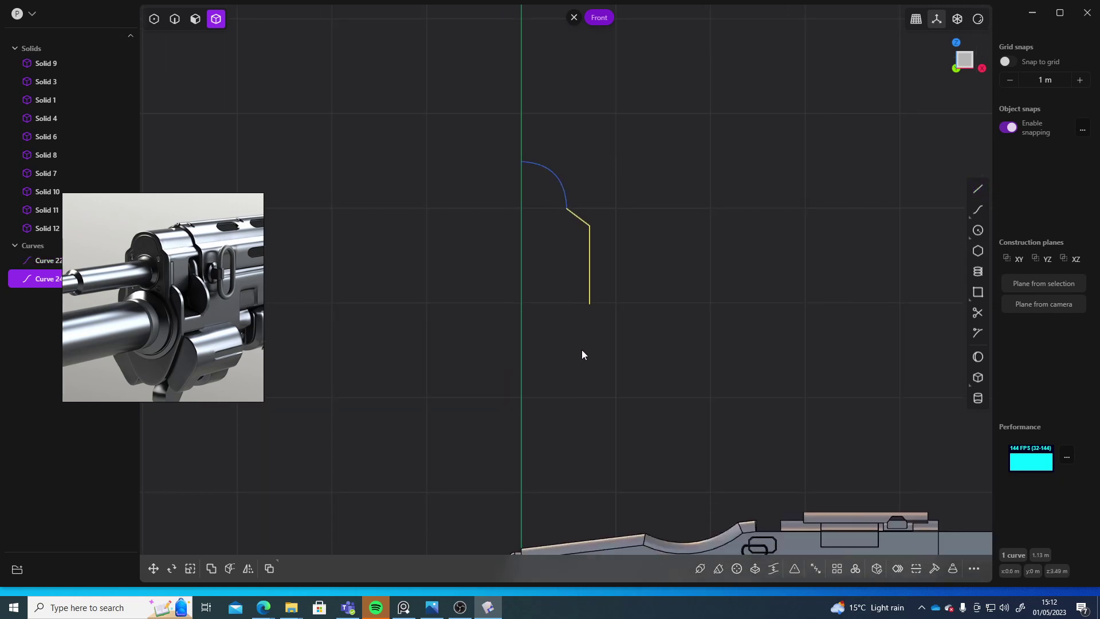
click(978, 230)
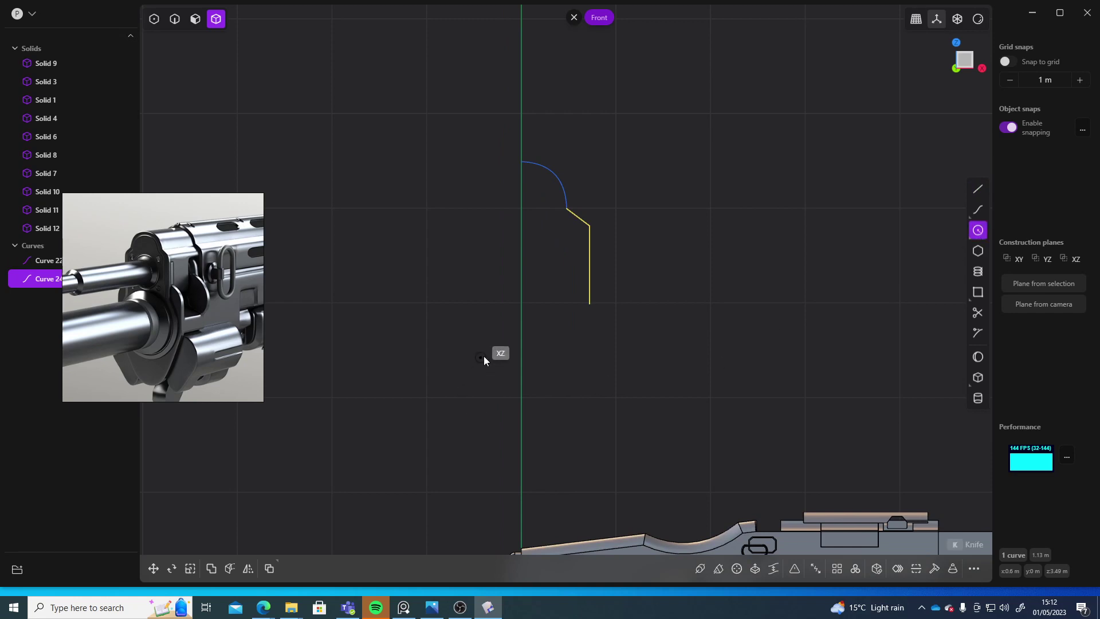
click(521, 345)
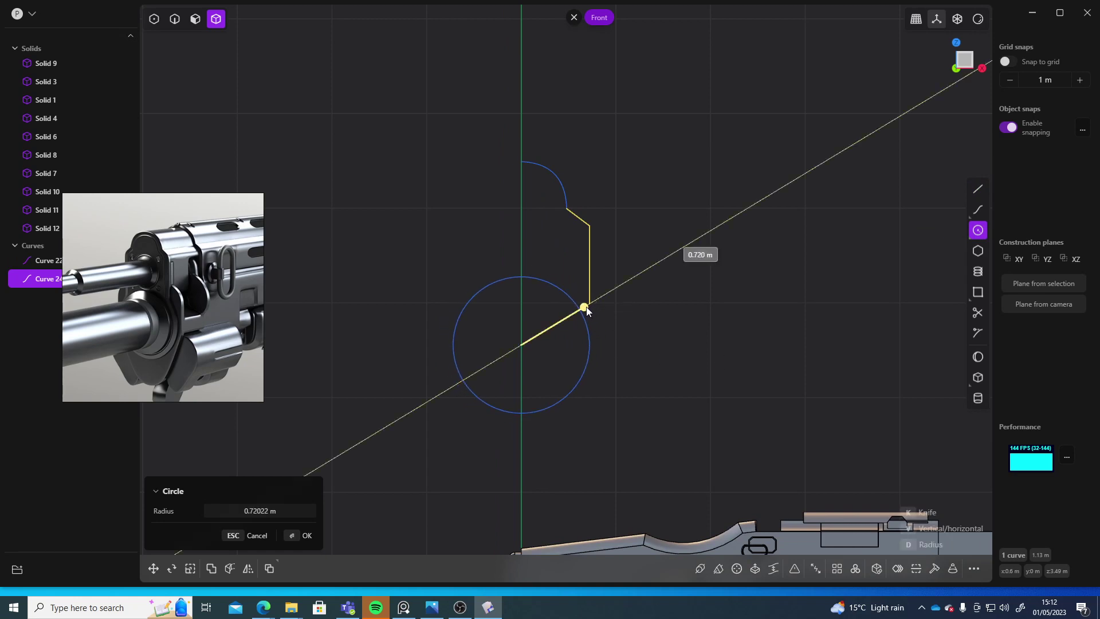
key(Escape)
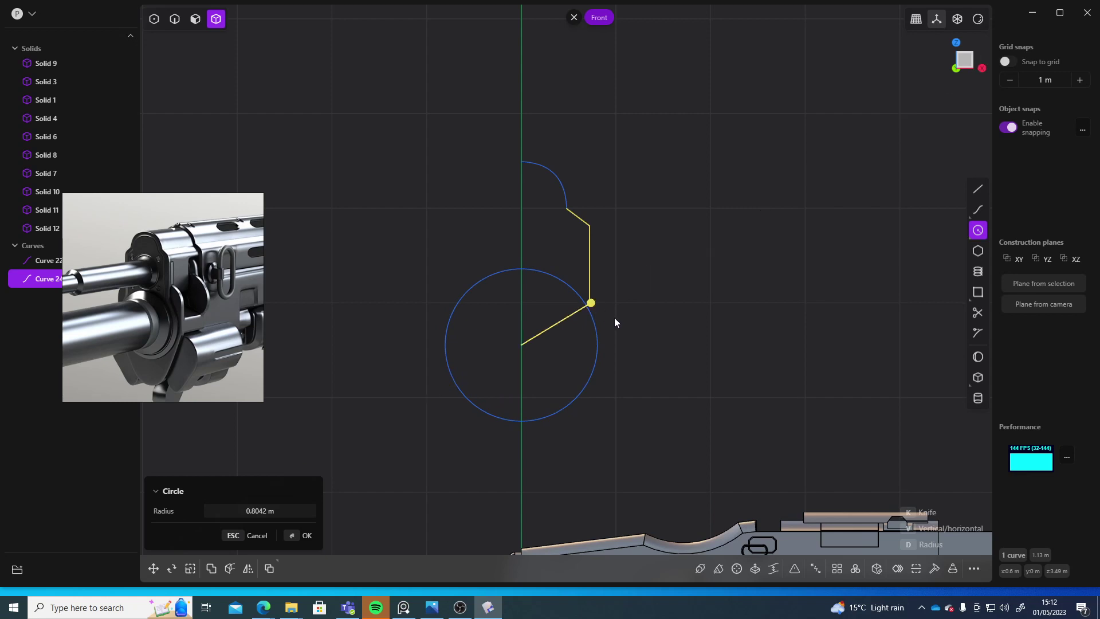
Step: Draw a circle of about 0.85 m radius centred on the vertical axis, reaching the lower end of the vertical profile line
click(978, 229)
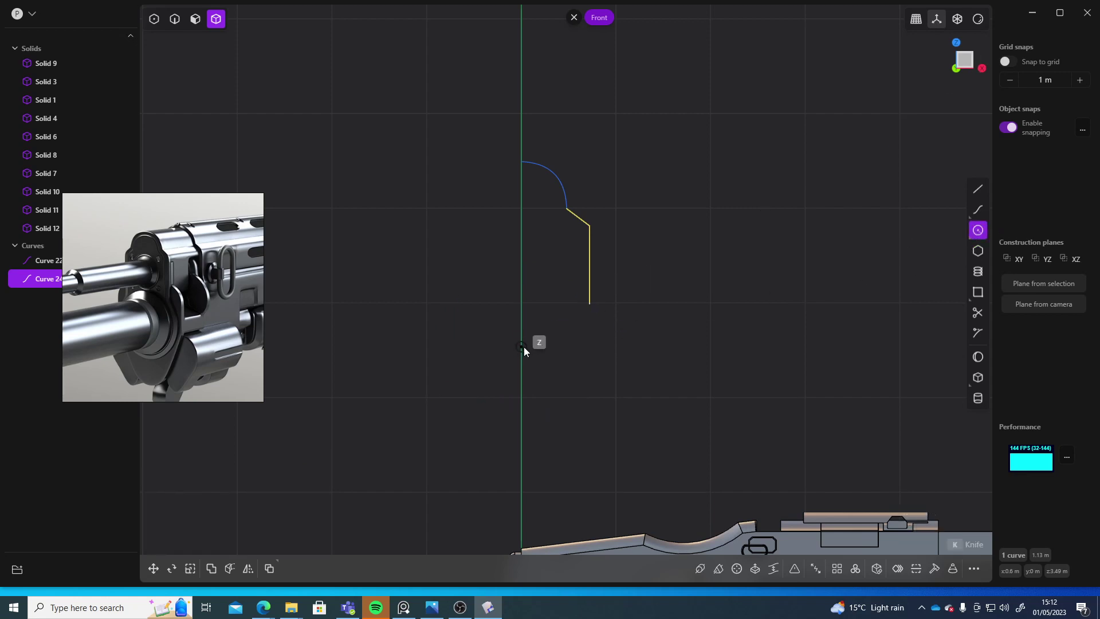
click(522, 346)
key(Return)
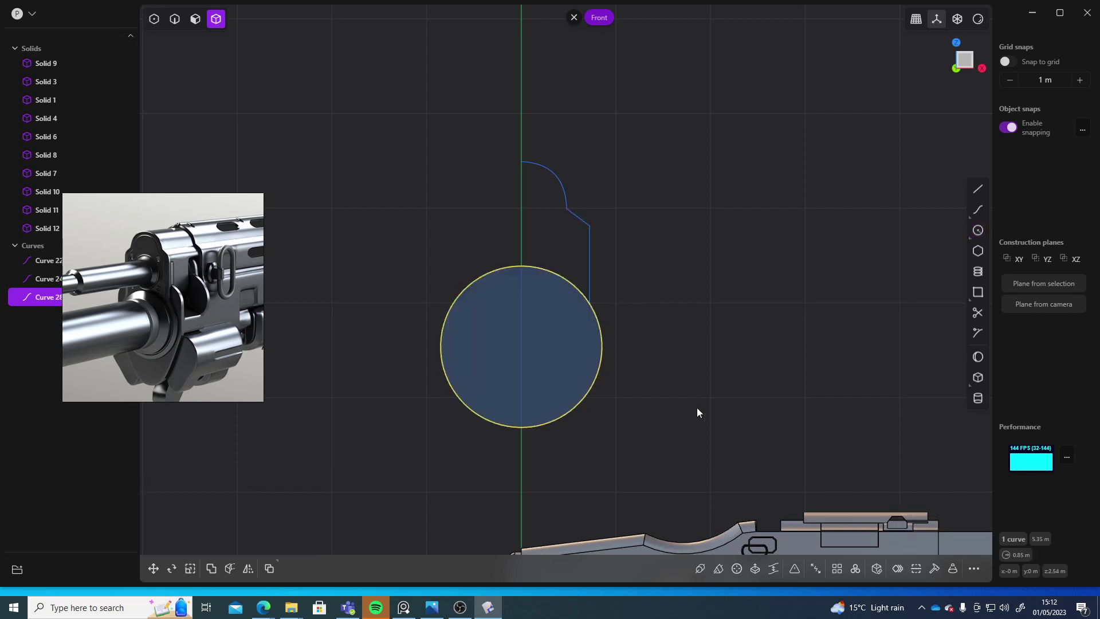
Step: Join the rounded curve and the angled line below it into a single profile curve
shift+middle_drag(616, 210, 620, 269)
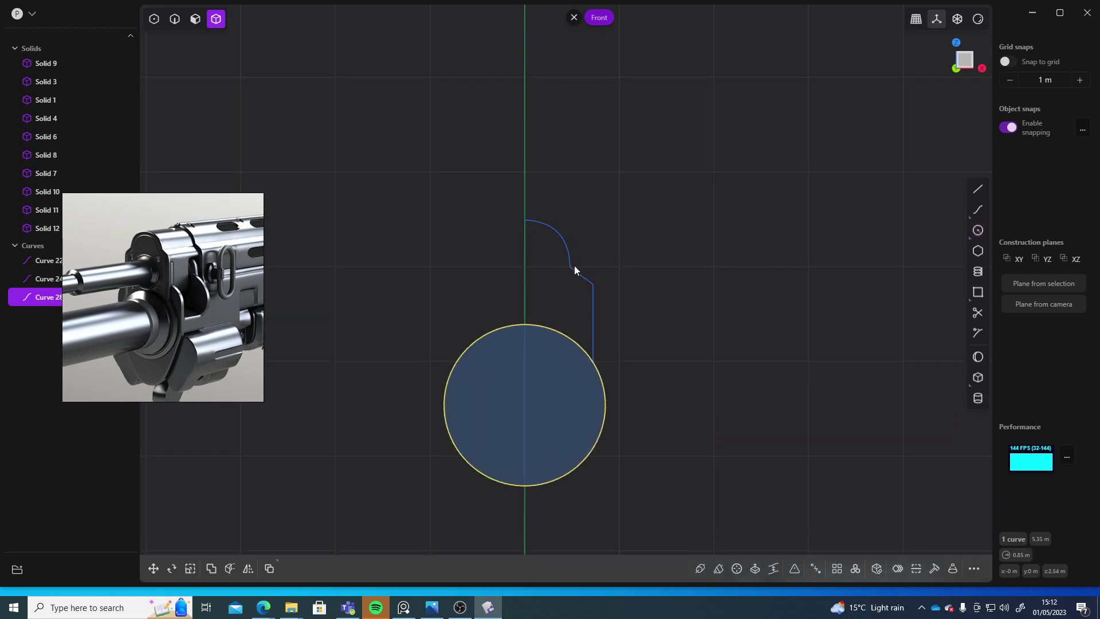
drag(627, 222, 514, 281)
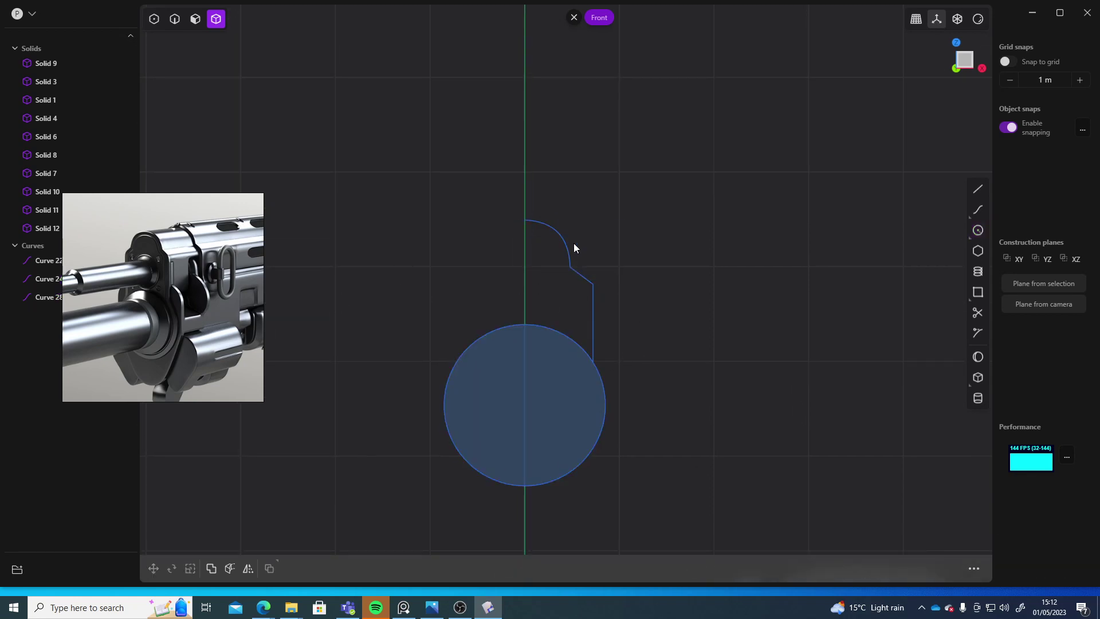
key(2)
drag(574, 243, 526, 259)
shift+drag(633, 275, 580, 320)
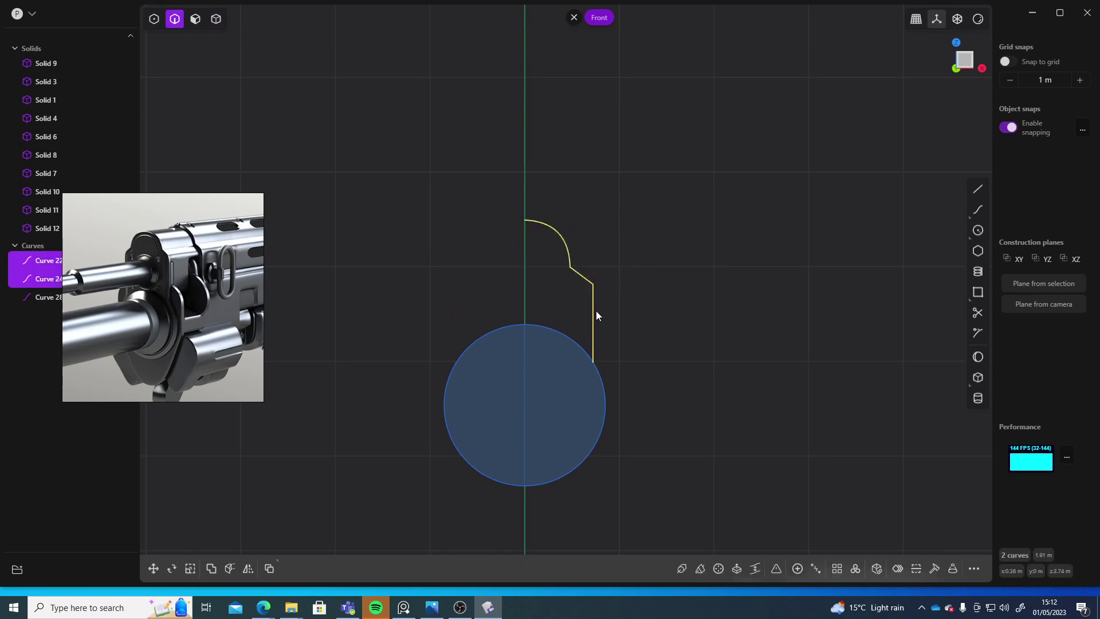
key(j)
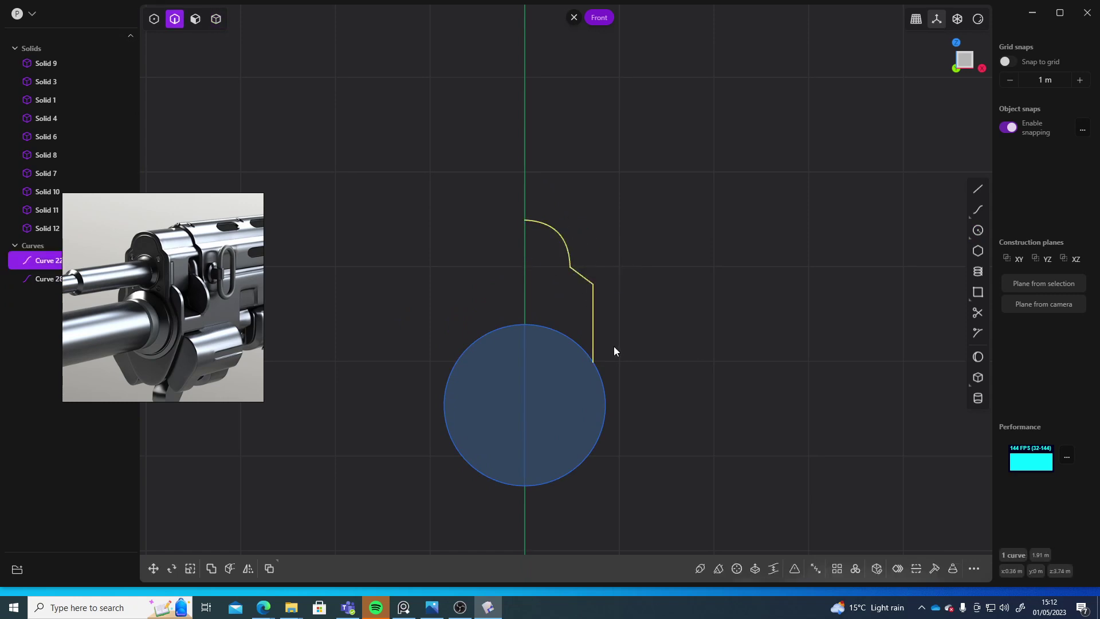
Step: Mirror the joined half profile across the vertical axis toward negative X to complete the symmetric outline above the circle
shift+middle_drag(619, 364, 626, 346)
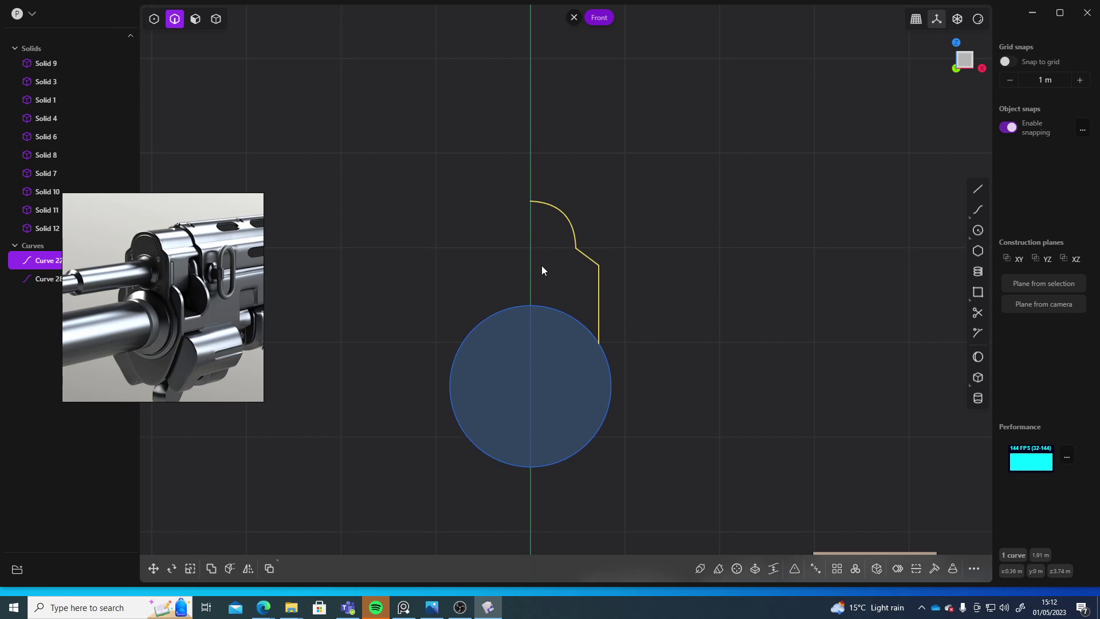
key(alt+x)
scroll(641, 380, down, 6)
shift+middle_drag(636, 501, 600, 393)
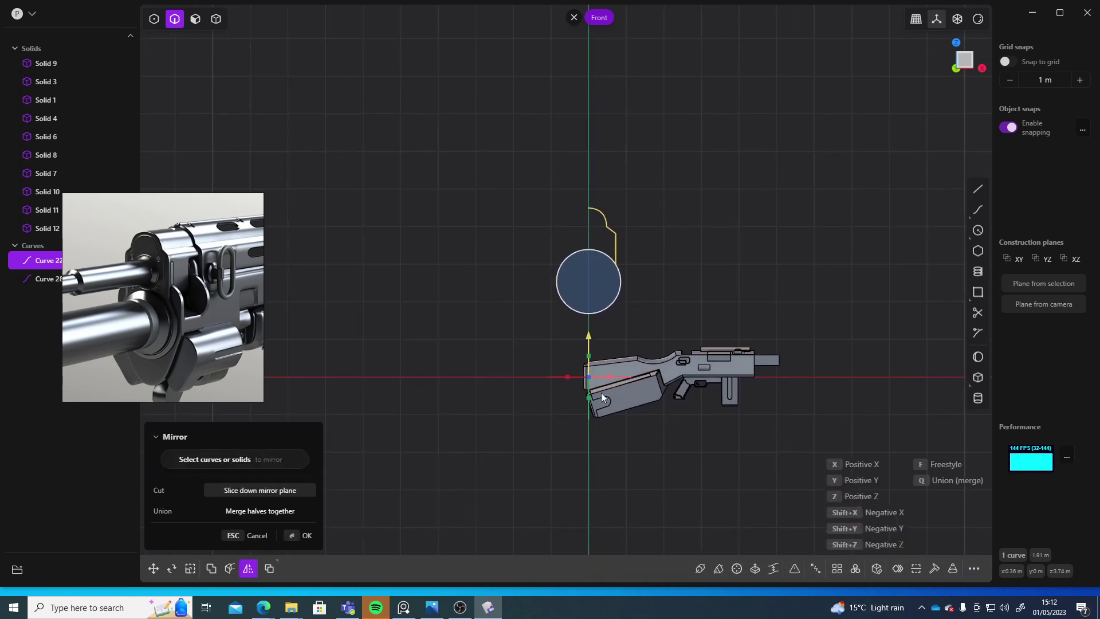
click(569, 375)
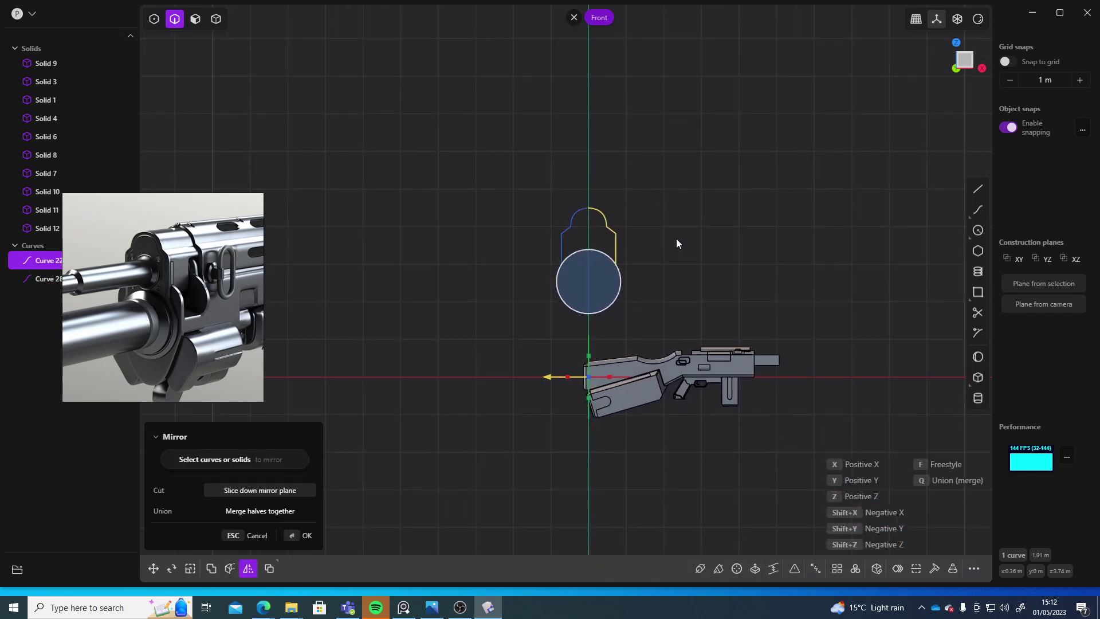
key(Return)
scroll(676, 272, up, 5)
scroll(605, 298, up, 3)
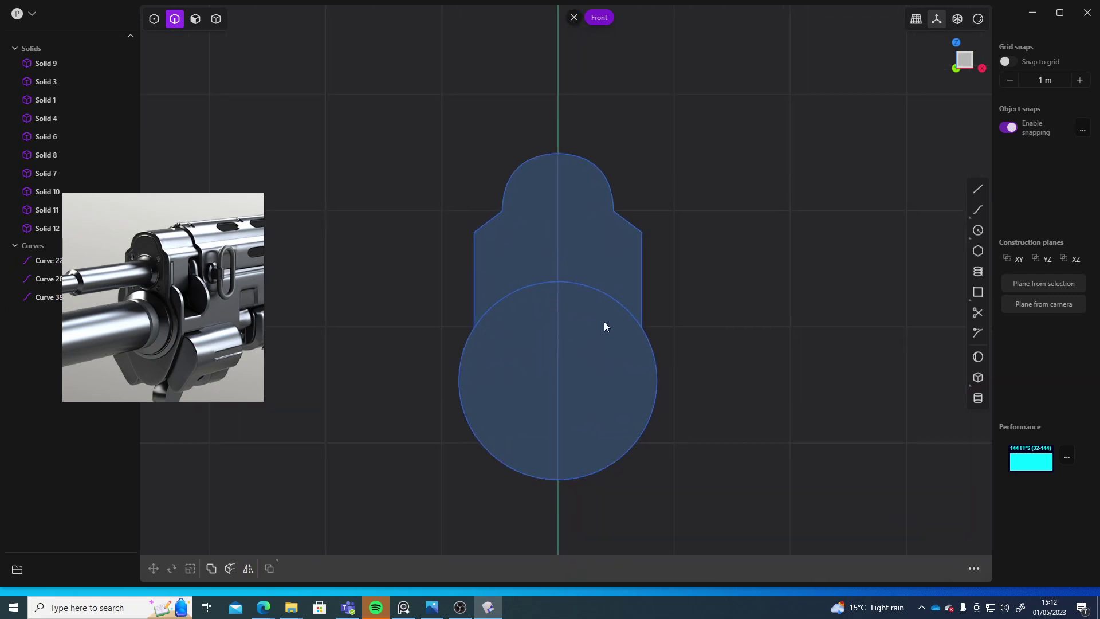
scroll(665, 252, down, 1)
Step: Duplicate the circle and both profile halves and move the copy about 2.95 m along the X axis
drag(751, 116, 363, 483)
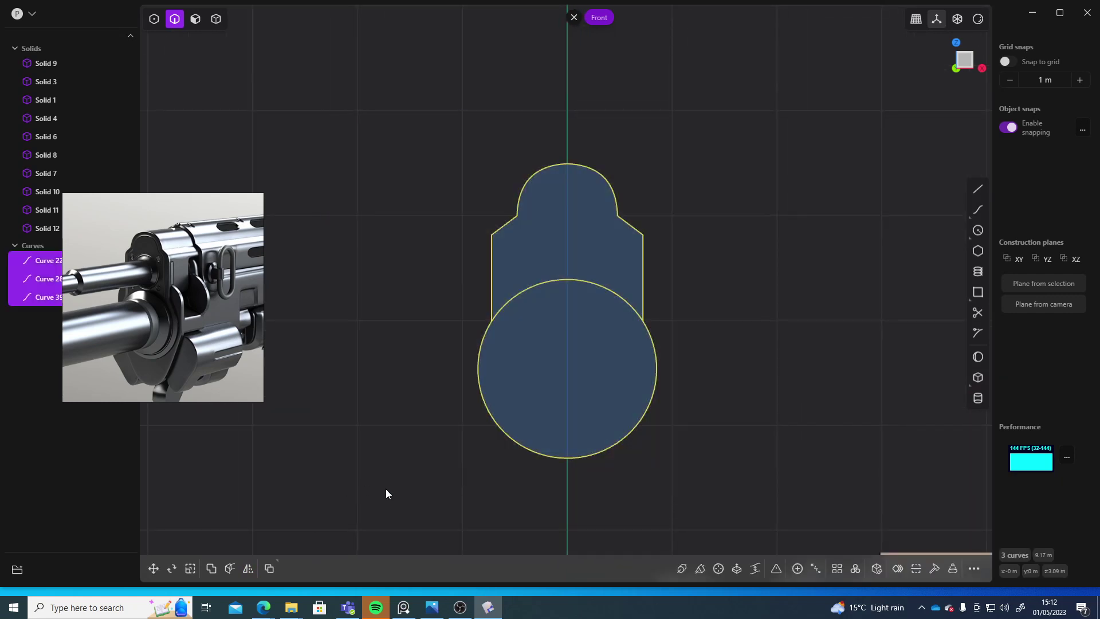
click(689, 377)
click(593, 281)
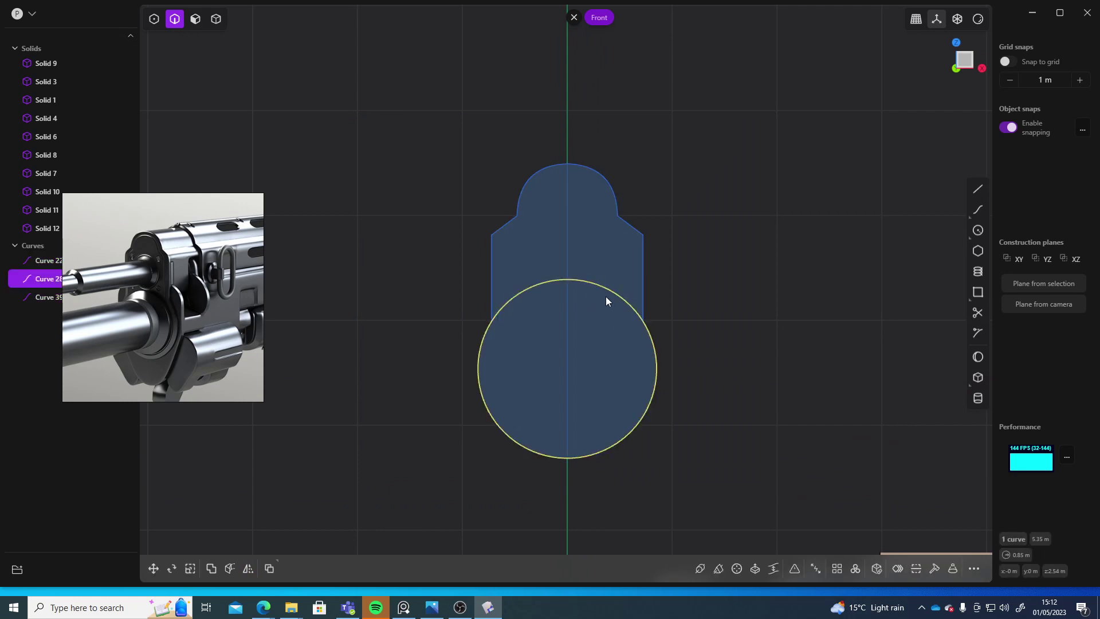
scroll(617, 279, down, 3)
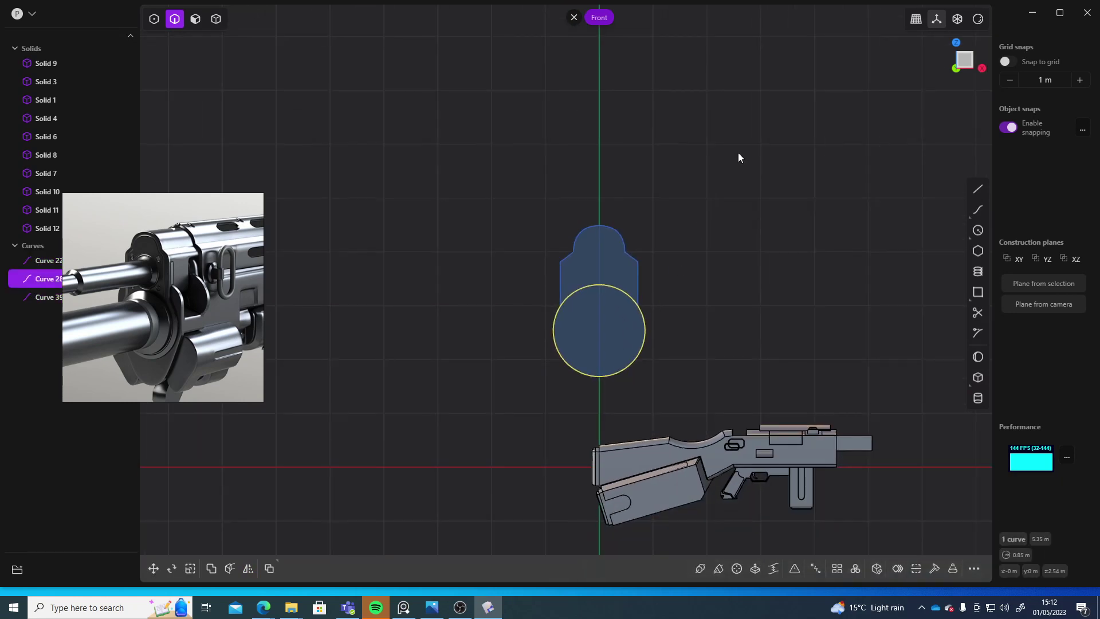
drag(737, 153, 418, 414)
key(ctrl+d)
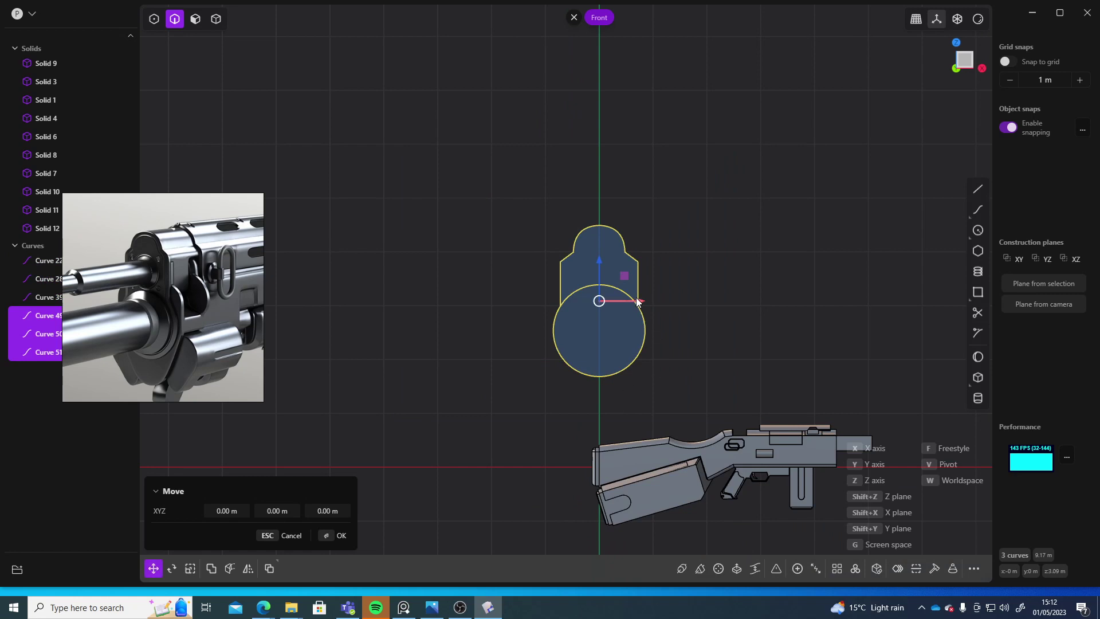
scroll(822, 337, up, 5)
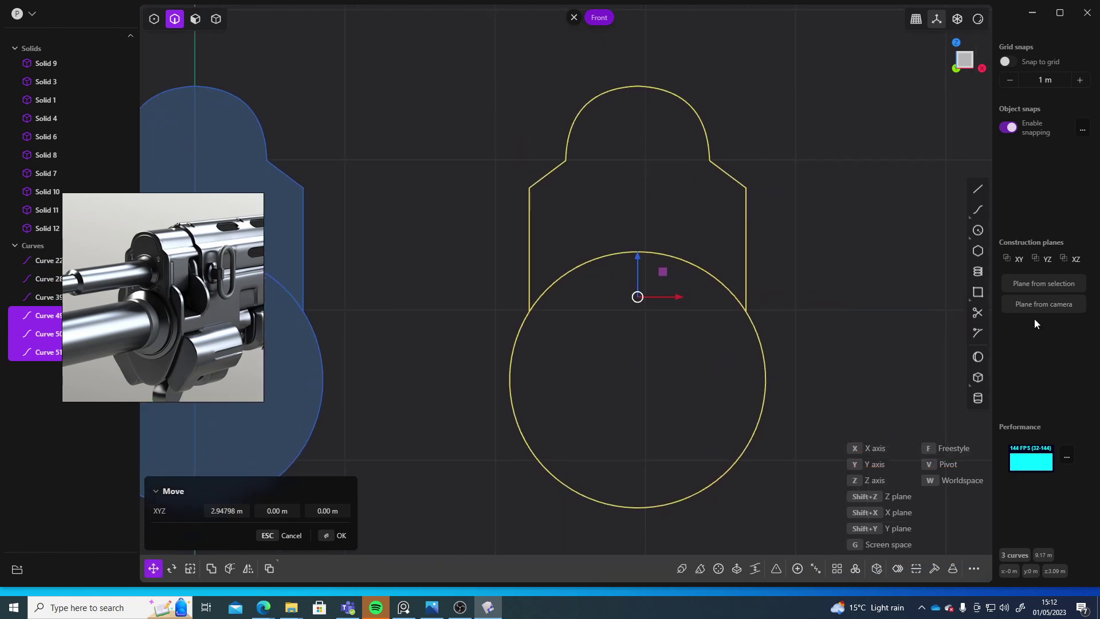
Step: Trim away the circle's upper arc inside the duplicated profile
click(977, 313)
click(593, 261)
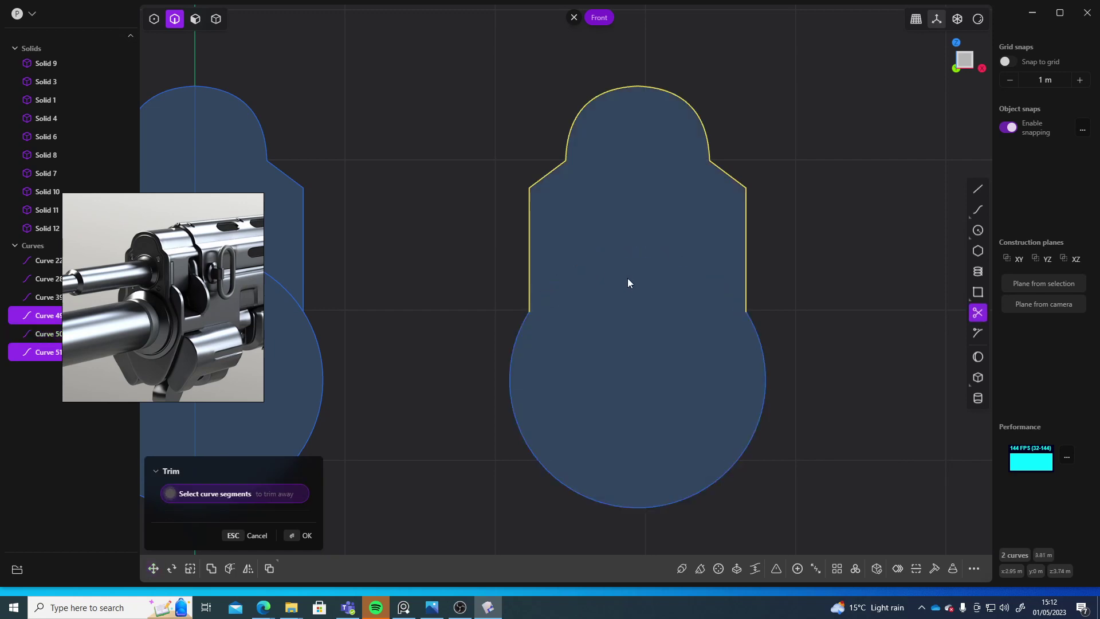
scroll(762, 318, down, 2)
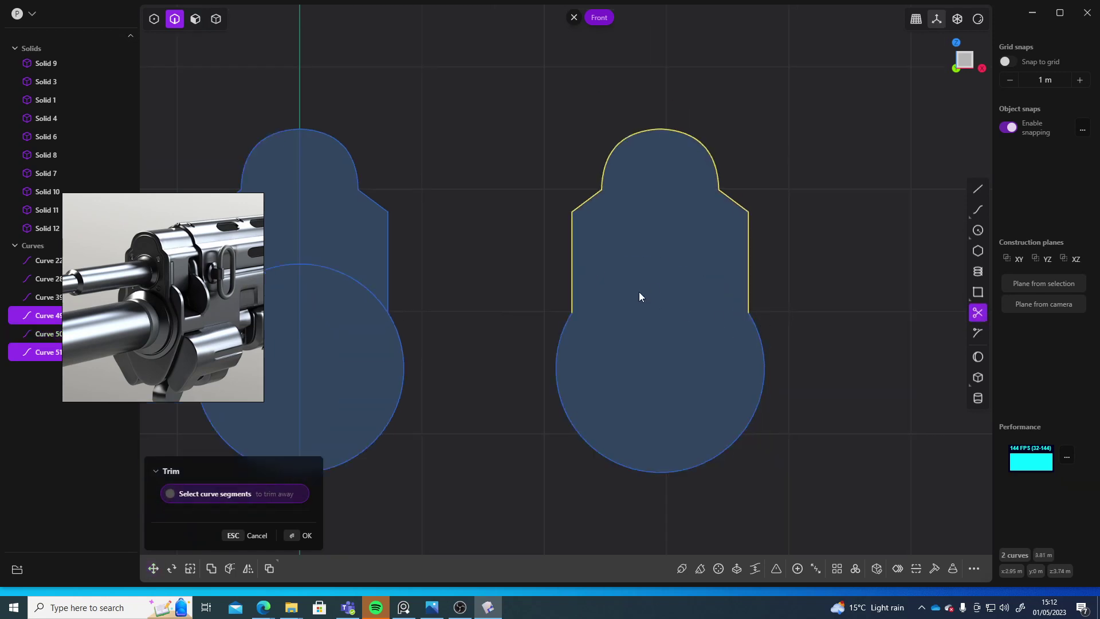
Step: Delete the three curves of the duplicated profile
click(39, 352)
shift+click(39, 315)
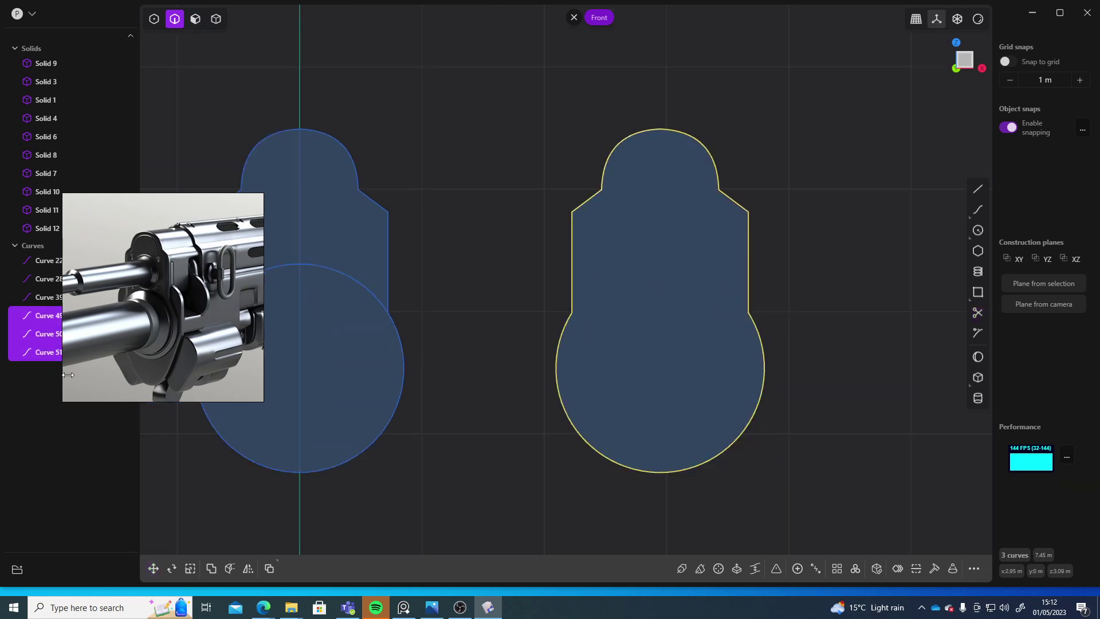
key(Delete)
middle_drag(416, 295, 830, 334)
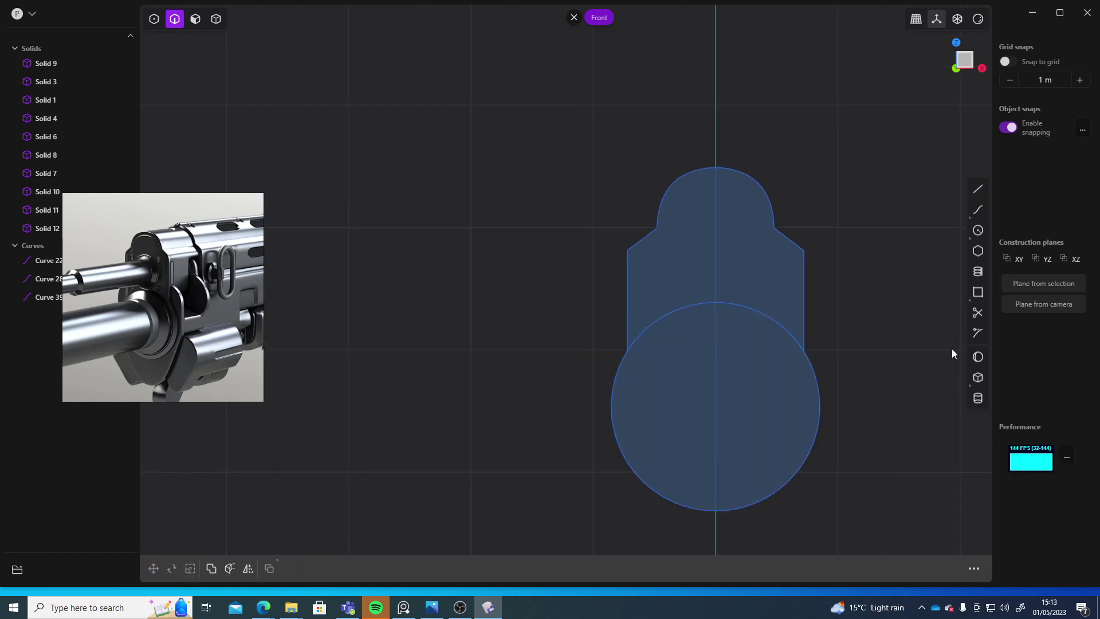
click(977, 312)
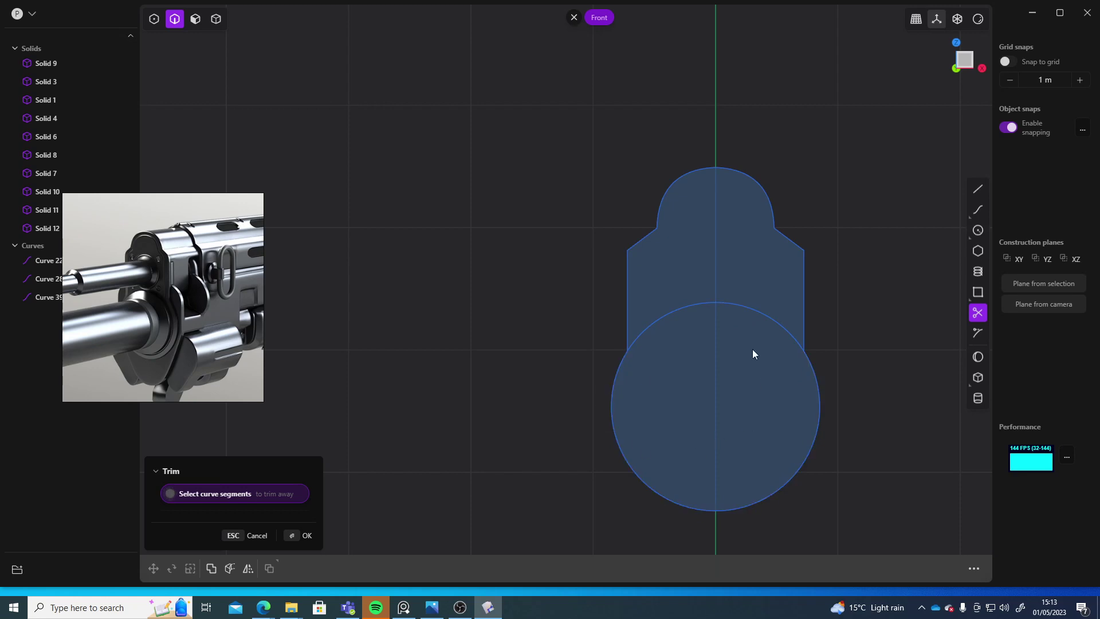
middle_drag(858, 423, 662, 418)
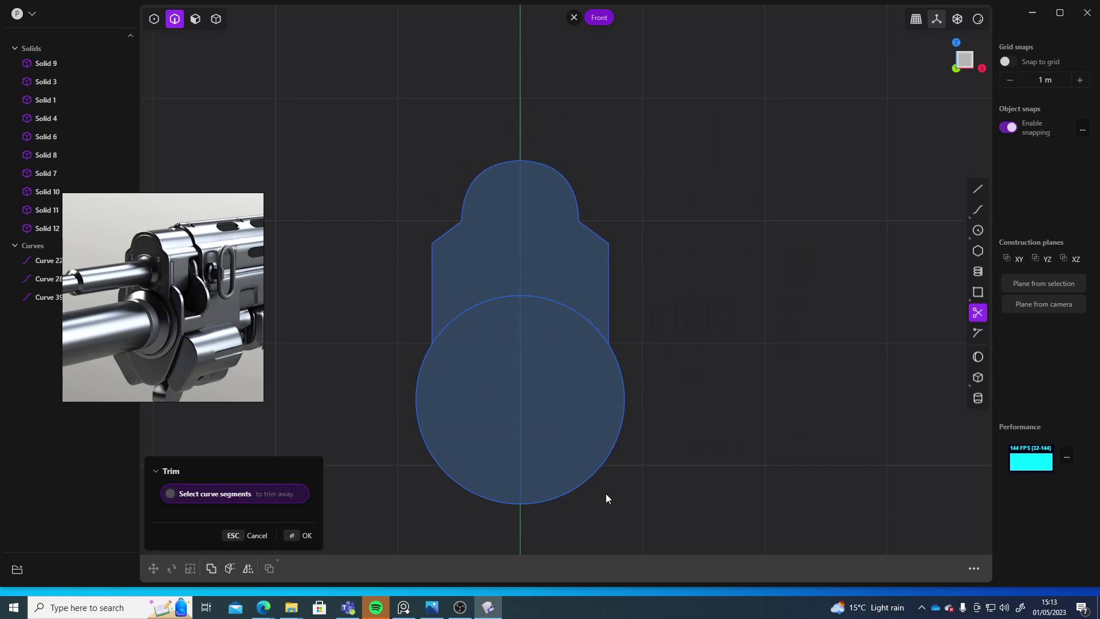
middle_drag(607, 474, 620, 399)
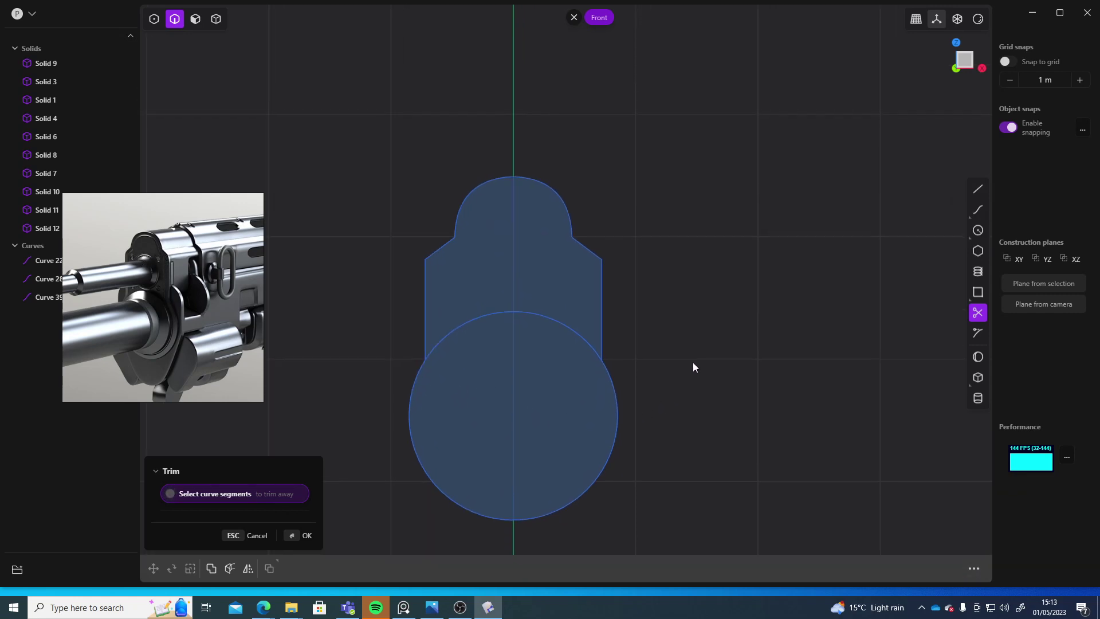
click(978, 314)
shift+middle_drag(697, 465, 689, 324)
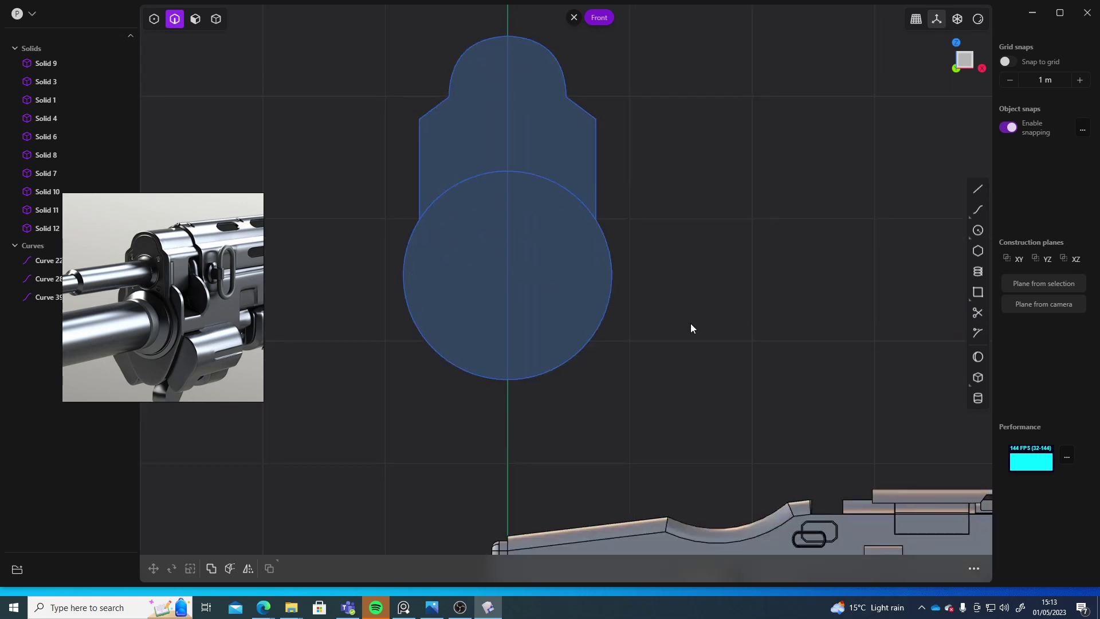
scroll(689, 324, down, 10)
scroll(558, 287, up, 5)
scroll(596, 333, up, 7)
scroll(695, 366, down, 3)
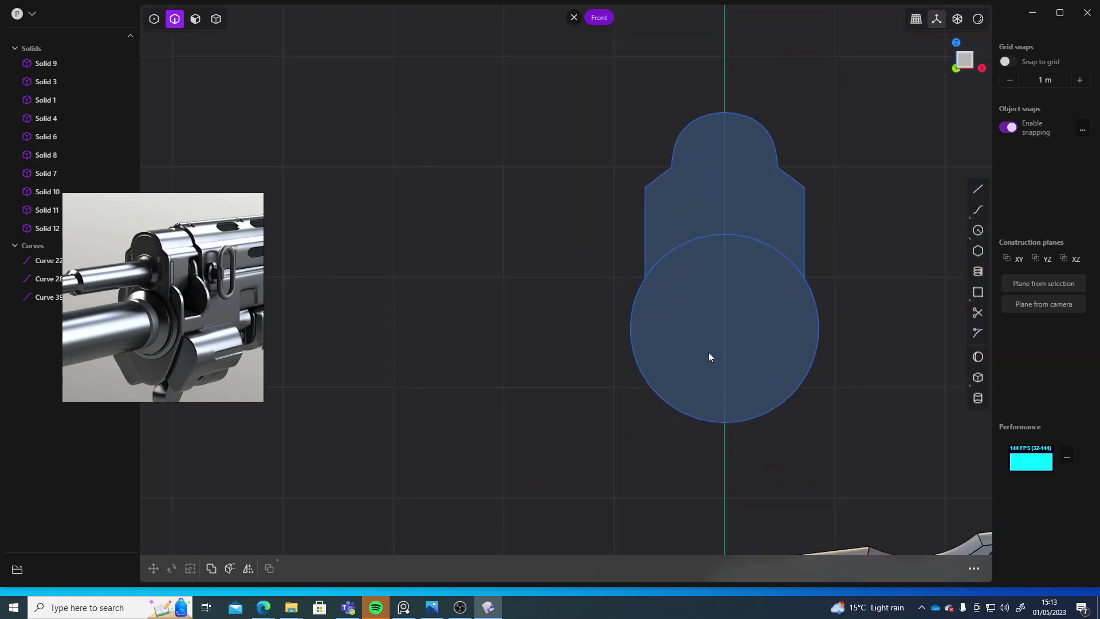
mouse_move(805, 267)
shift+middle_down()
mouse_move(761, 294)
mouse_move(756, 311)
shift+middle_up()
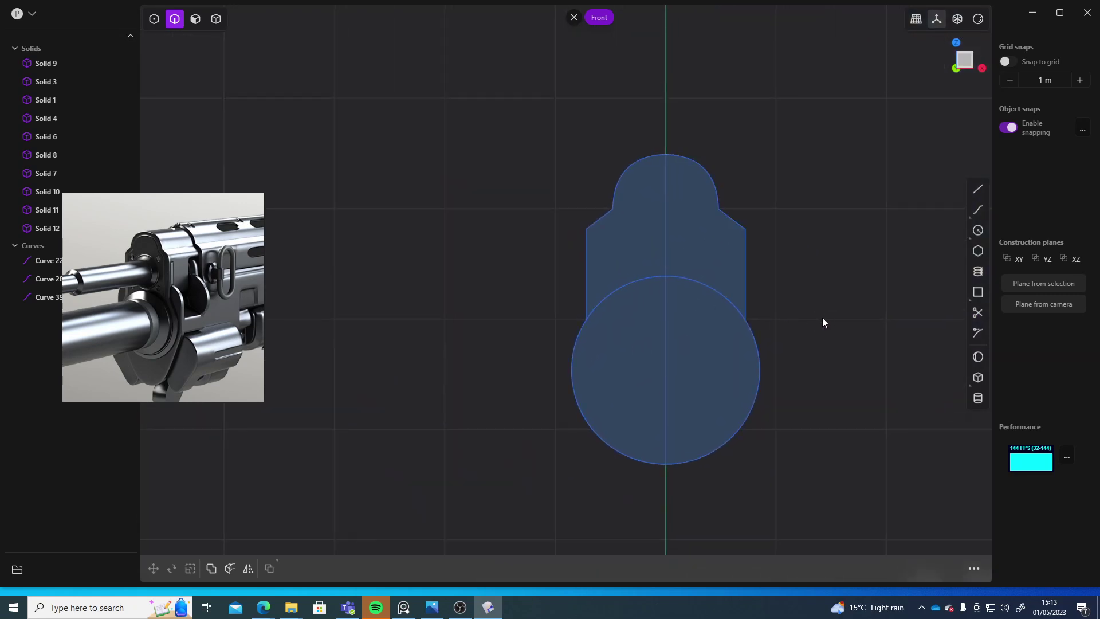
middle_drag(822, 323, 851, 284)
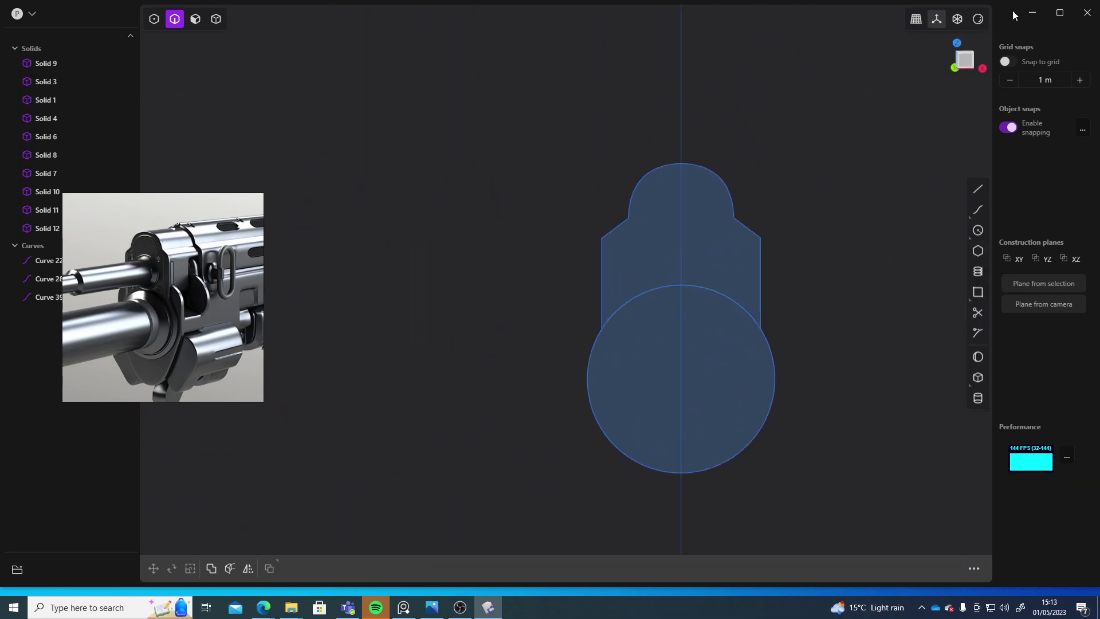
Step: Try to extrude the circle and the upper profile regions together by about 0.36 m
click(963, 60)
key(3)
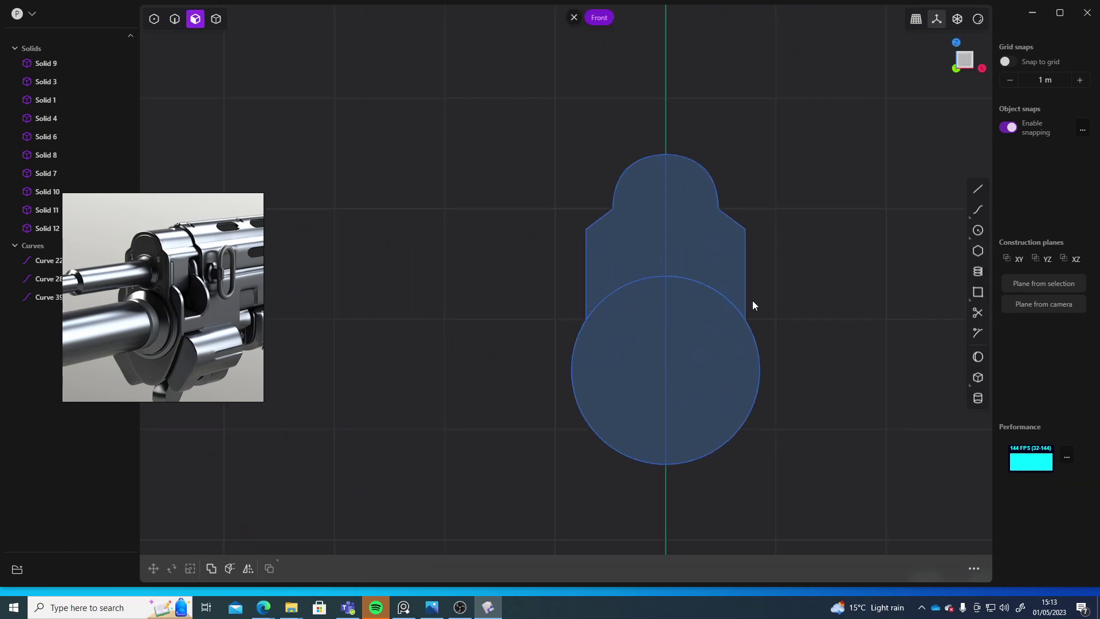
click(701, 256)
shift+click(700, 341)
ctrl+click(697, 238)
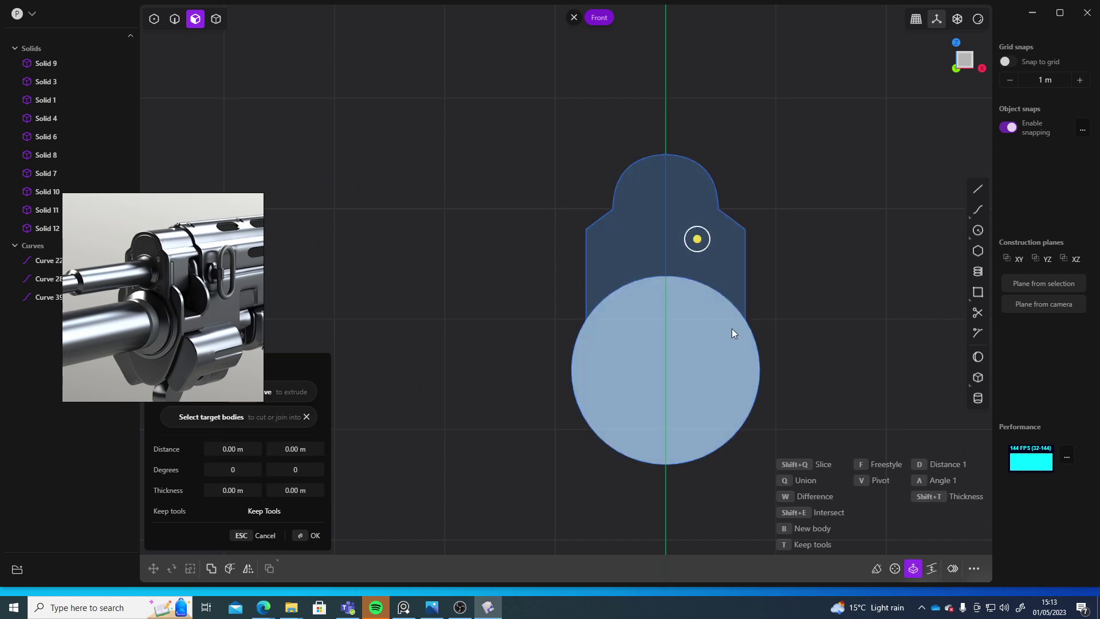
click(717, 274)
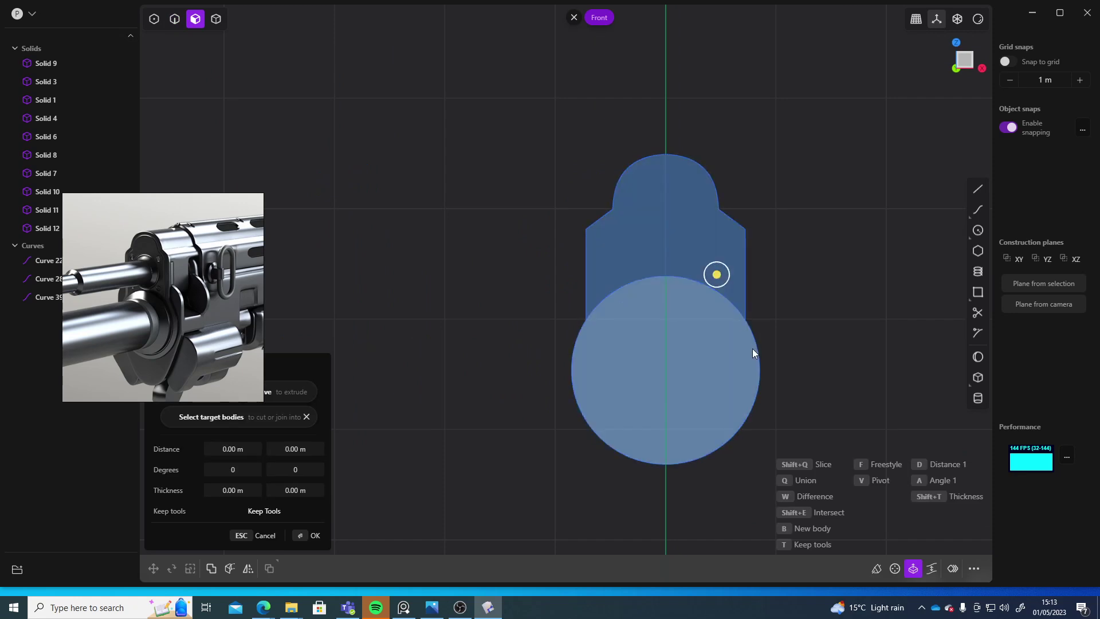
right_drag(859, 300, 653, 294)
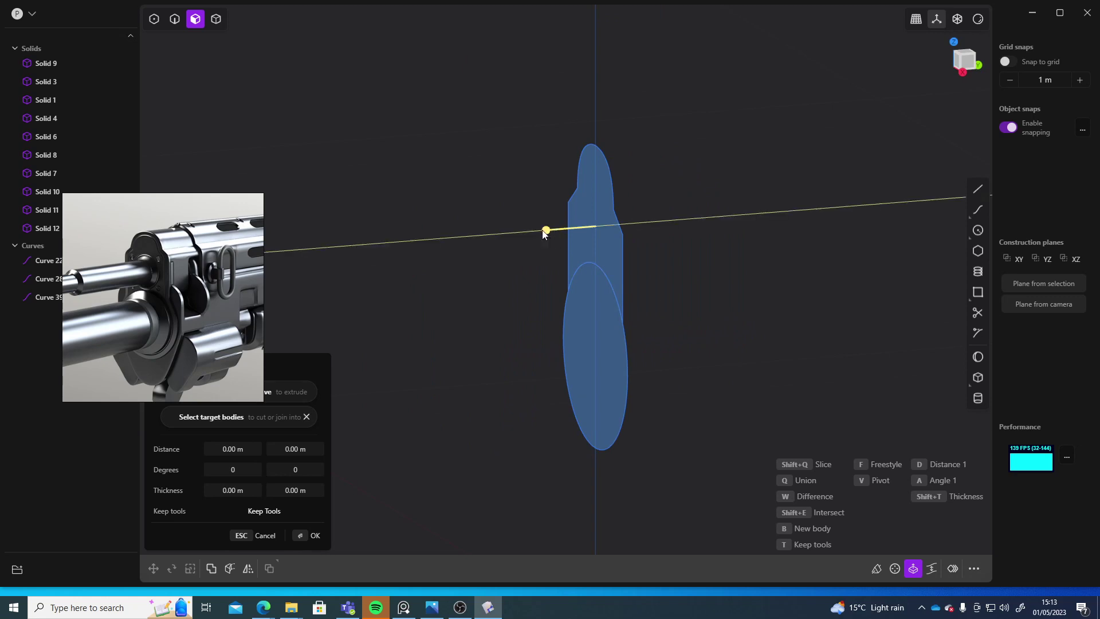
drag(543, 233, 507, 242)
right_drag(719, 338, 825, 312)
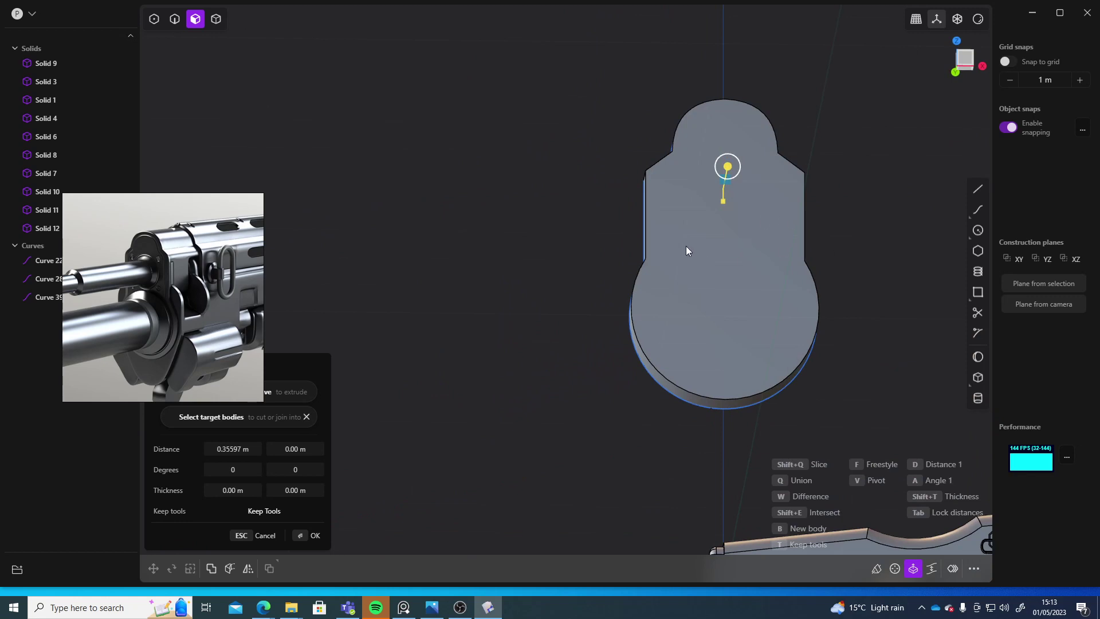
right_drag(826, 279, 709, 310)
key(Escape)
Step: Extrude only the lower circle region of the receiver profile by about 0.12 m
click(646, 307)
right_drag(780, 330, 619, 319)
mouse_move(543, 300)
mouse_down()
mouse_move(521, 305)
mouse_move(533, 302)
mouse_up()
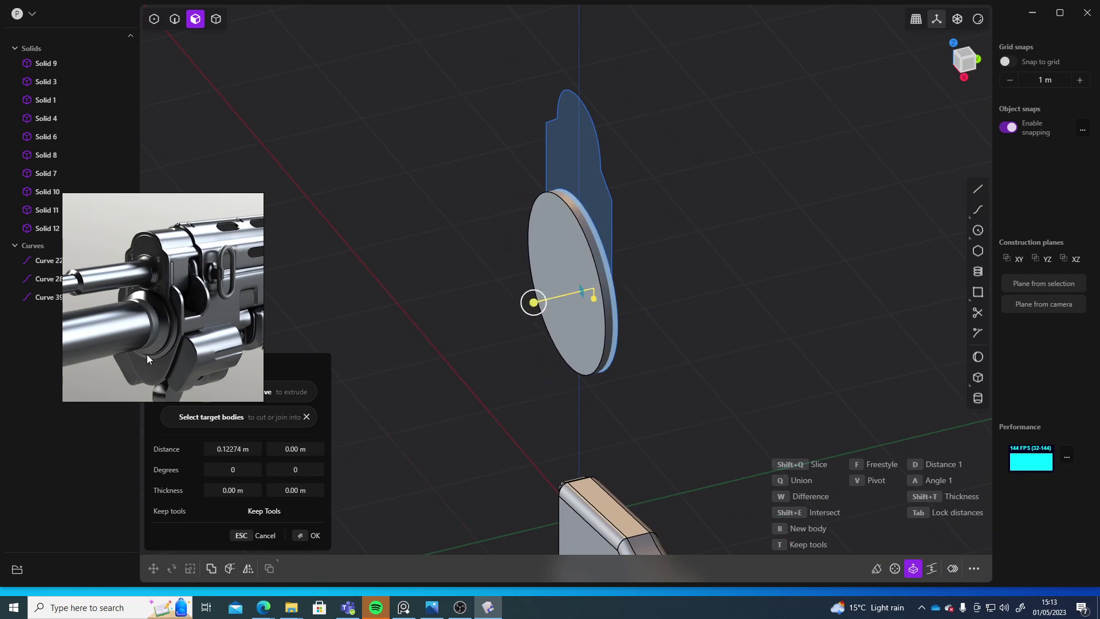
right_drag(796, 315, 741, 330)
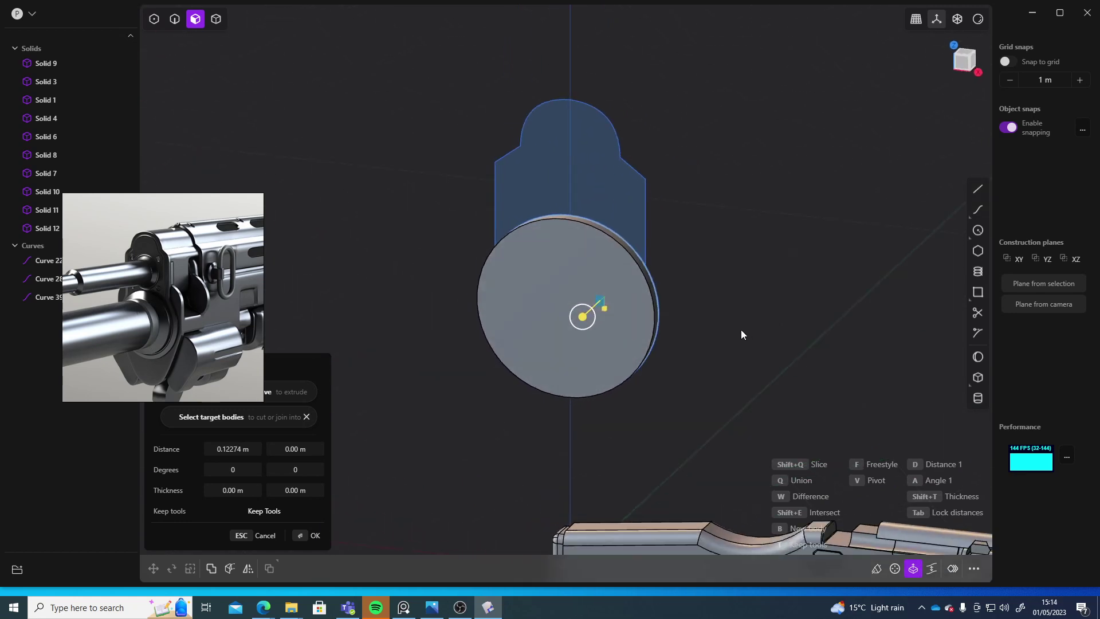
right_click(723, 335)
Step: Offset the outline of the disc's front face inward by about 0.083 m
middle_drag(723, 335, 745, 335)
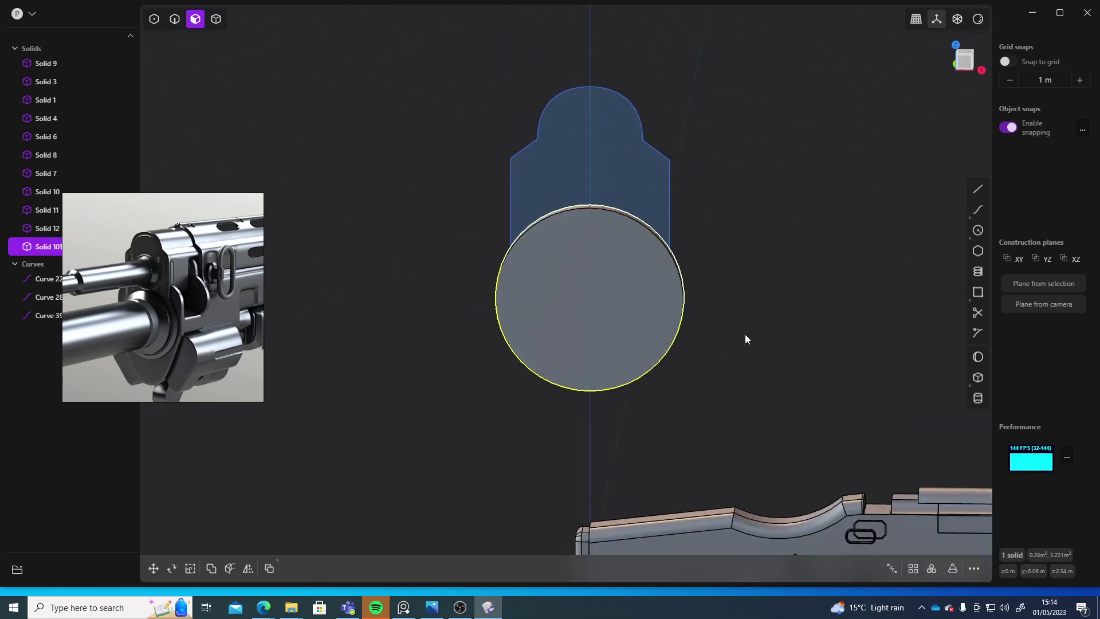
click(579, 297)
key(o)
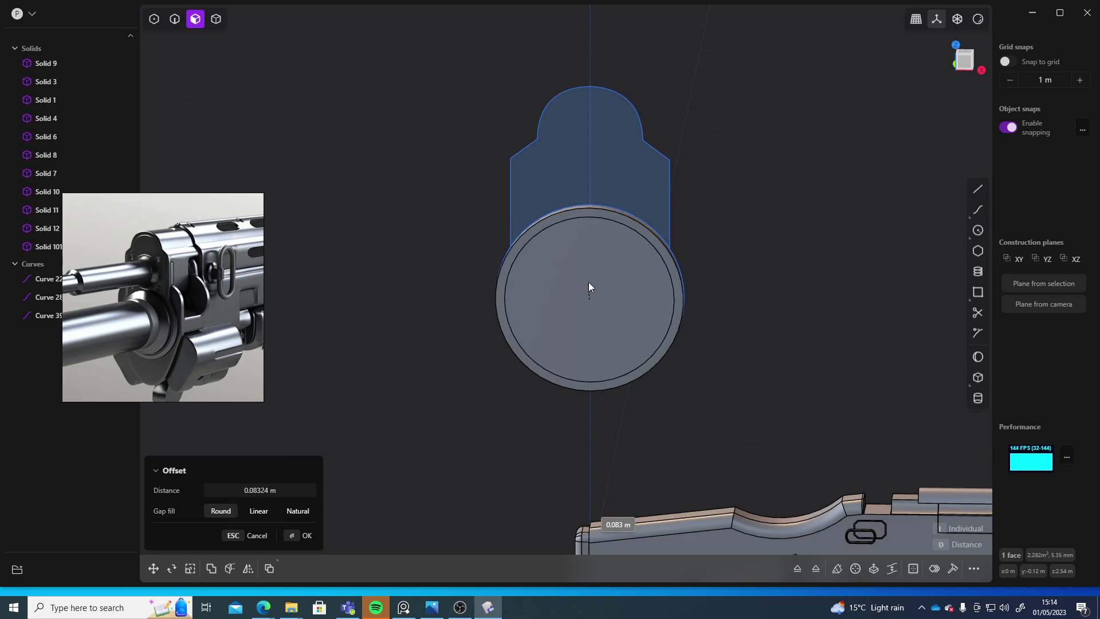
click(589, 282)
click(678, 281)
middle_drag(806, 270, 724, 336)
click(779, 252)
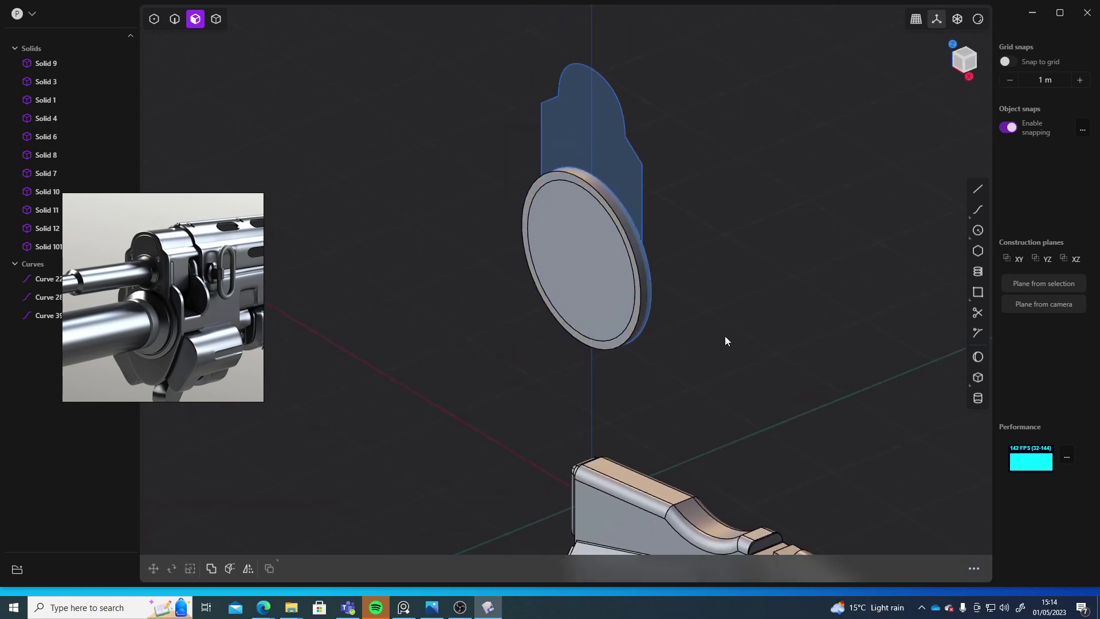
Step: Pull the disc's inner circular face outward to form a raised cylindrical step
click(561, 314)
middle_drag(701, 392, 677, 401)
drag(520, 323, 496, 329)
middle_drag(486, 370, 567, 340)
key(s)
drag(567, 299, 571, 299)
key(Escape)
middle_drag(754, 329, 730, 342)
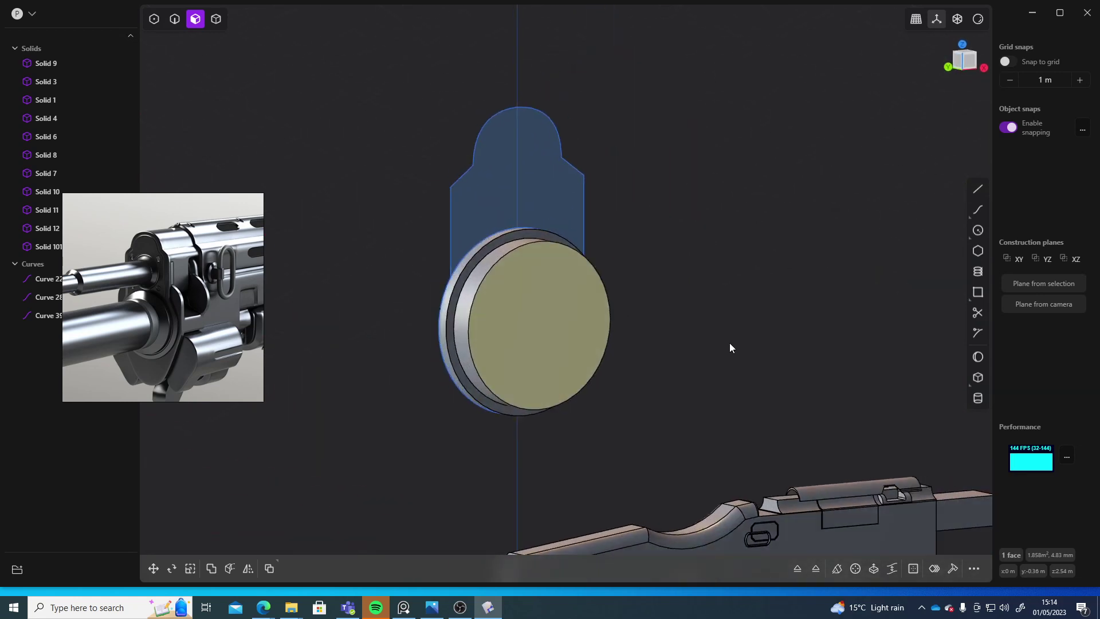
key(s)
drag(553, 333, 559, 338)
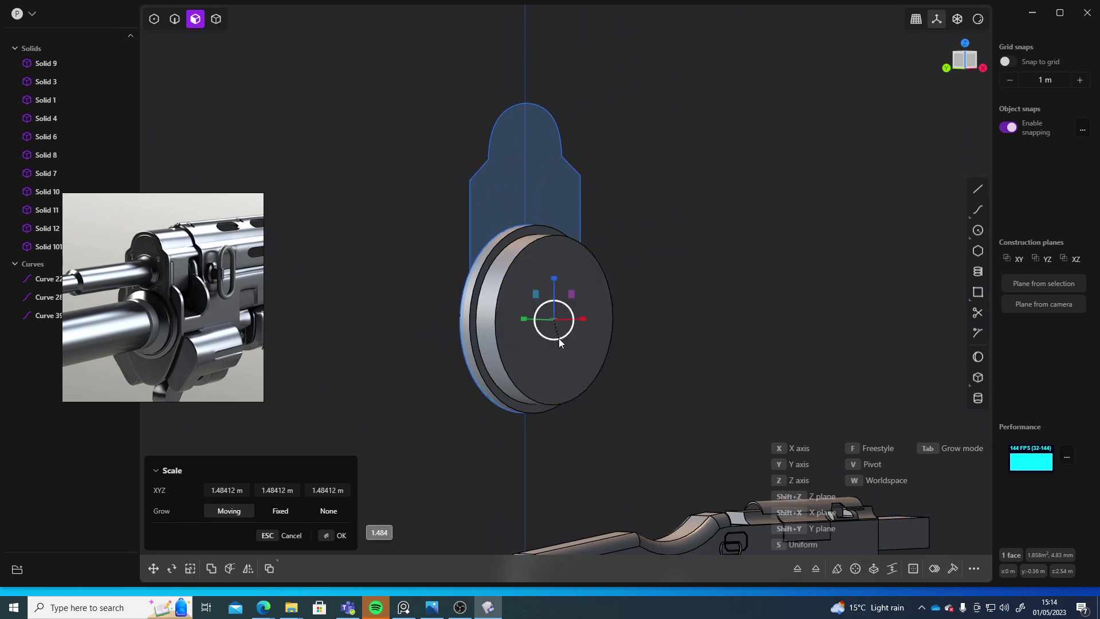
key(Escape)
click(695, 329)
click(563, 325)
key(o)
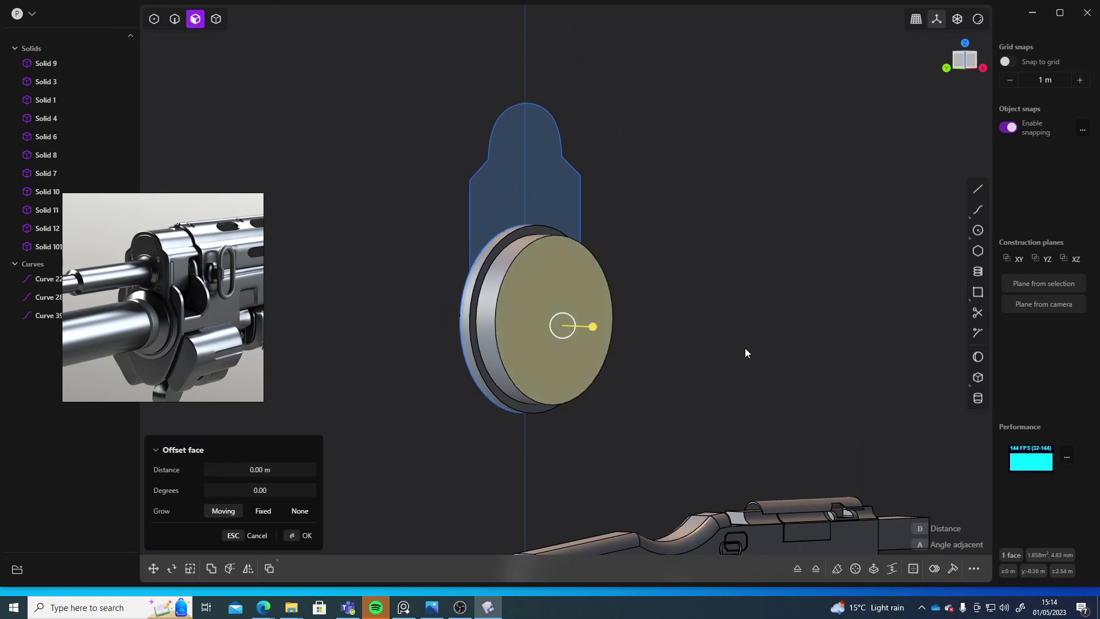
key(Escape)
key(Escape)
Step: Chamfer the front outer edge of the raised disc by about 0.161 m
middle_drag(616, 310, 648, 327)
key(2)
click(562, 297)
key(f)
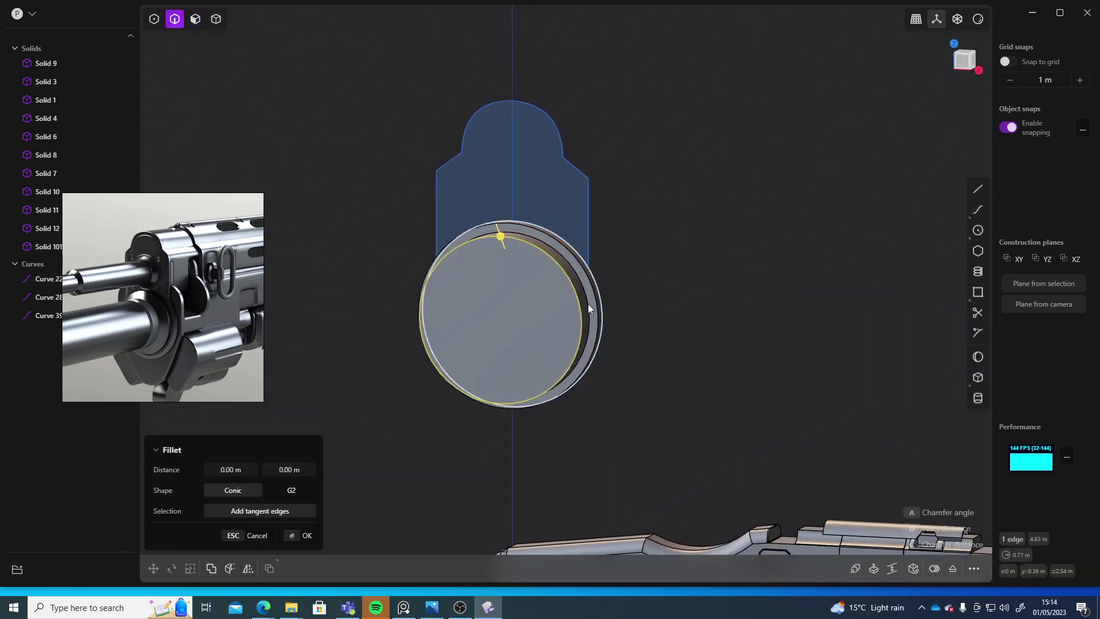
drag(497, 231, 498, 246)
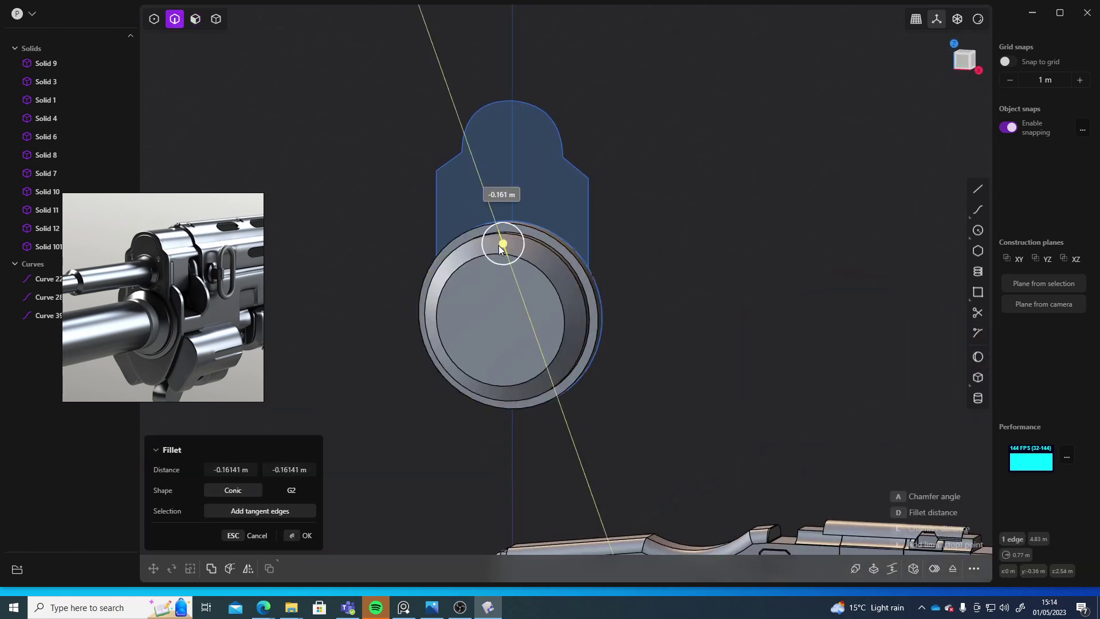
middle_drag(746, 287, 860, 290)
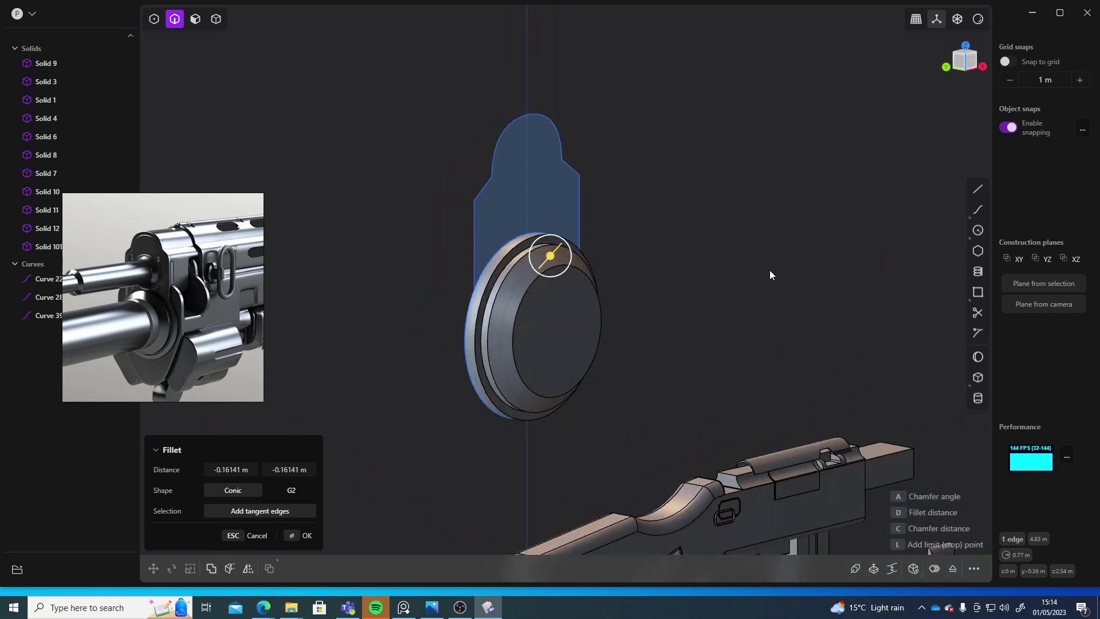
key(Return)
Step: Extrude the circular face in front of the chamfer outward by about 0.21 m
shift+middle_drag(723, 327, 707, 284)
scroll(707, 284, up, 5)
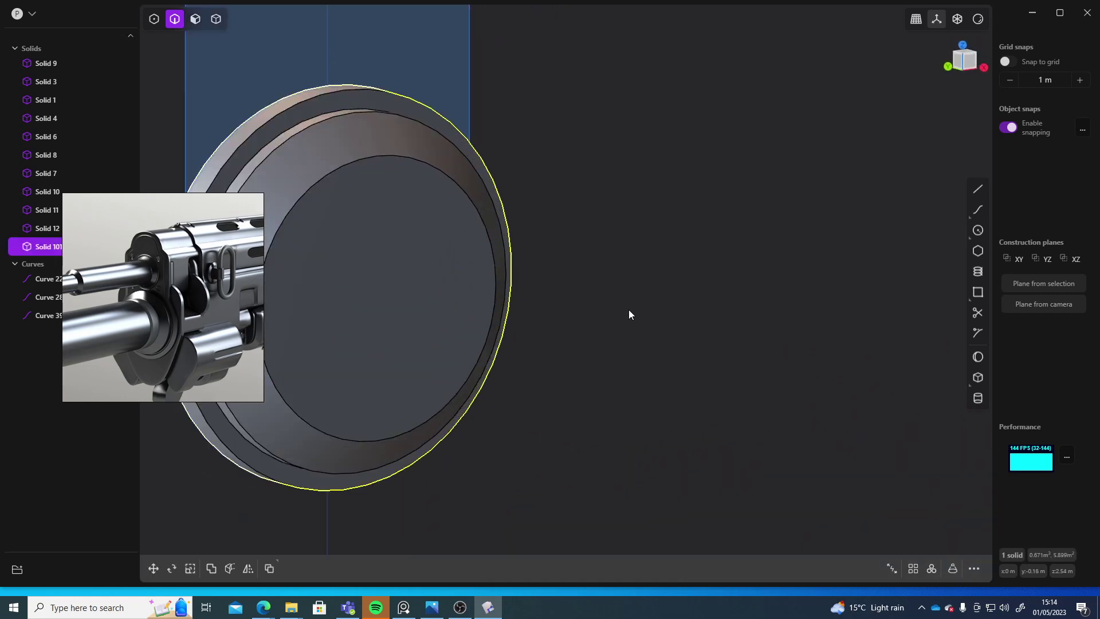
middle_drag(628, 310, 720, 312)
scroll(721, 312, down, 1)
scroll(710, 321, down, 3)
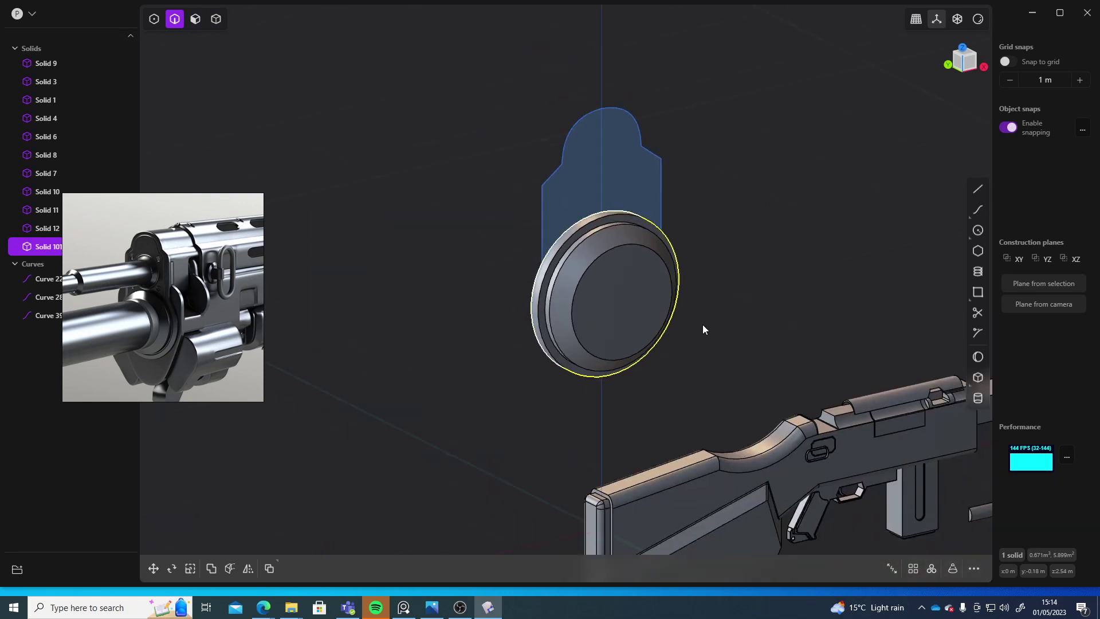
key(3)
click(623, 310)
key(o)
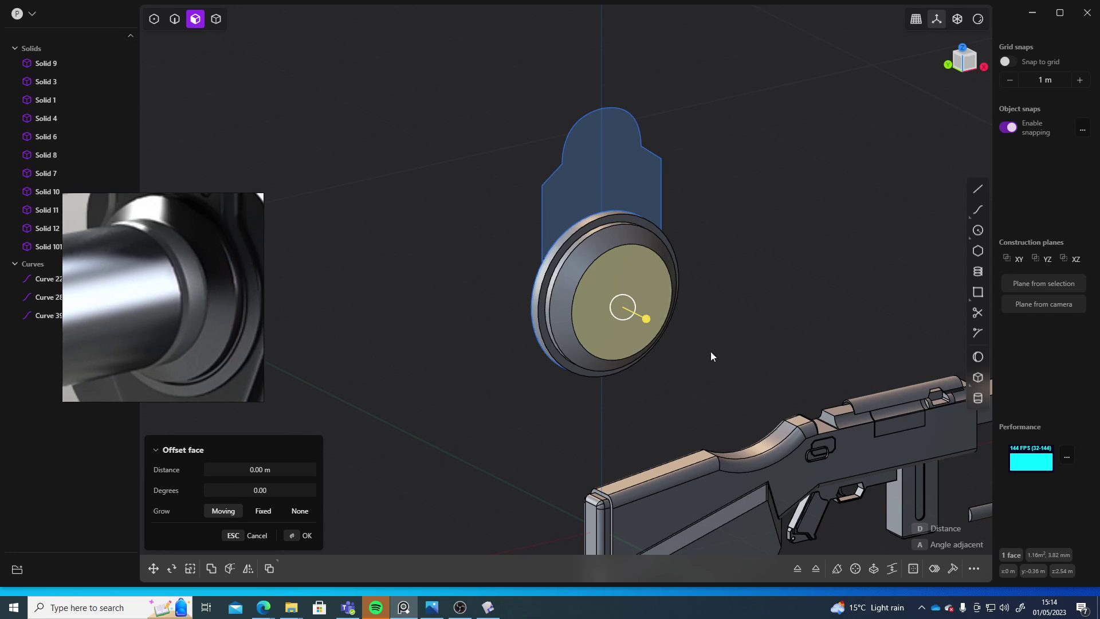
drag(644, 316, 660, 335)
key(e)
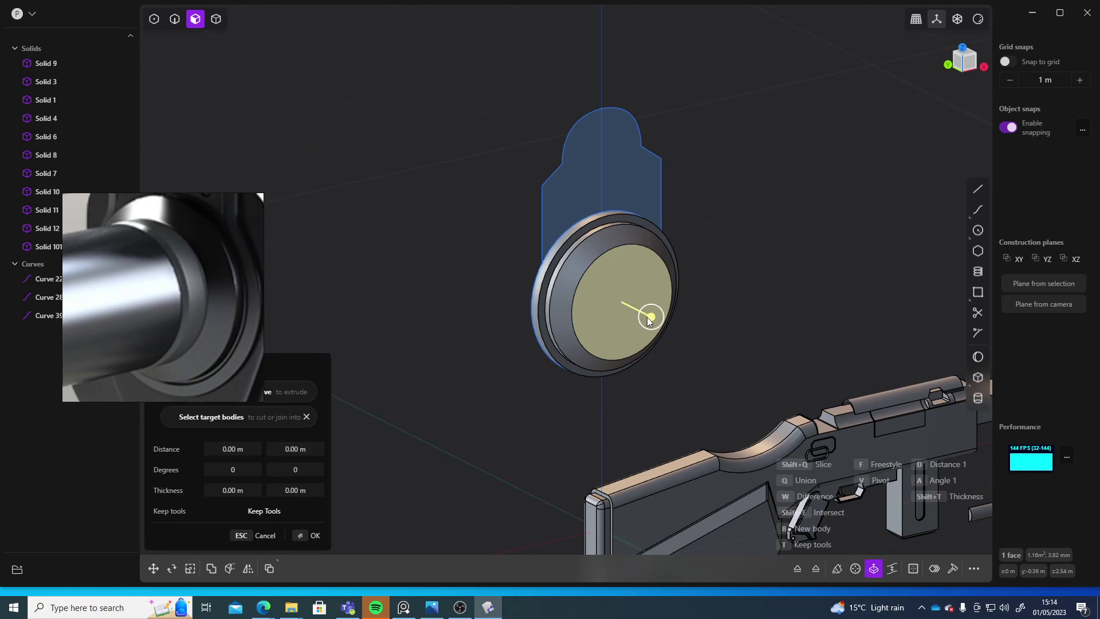
click(658, 325)
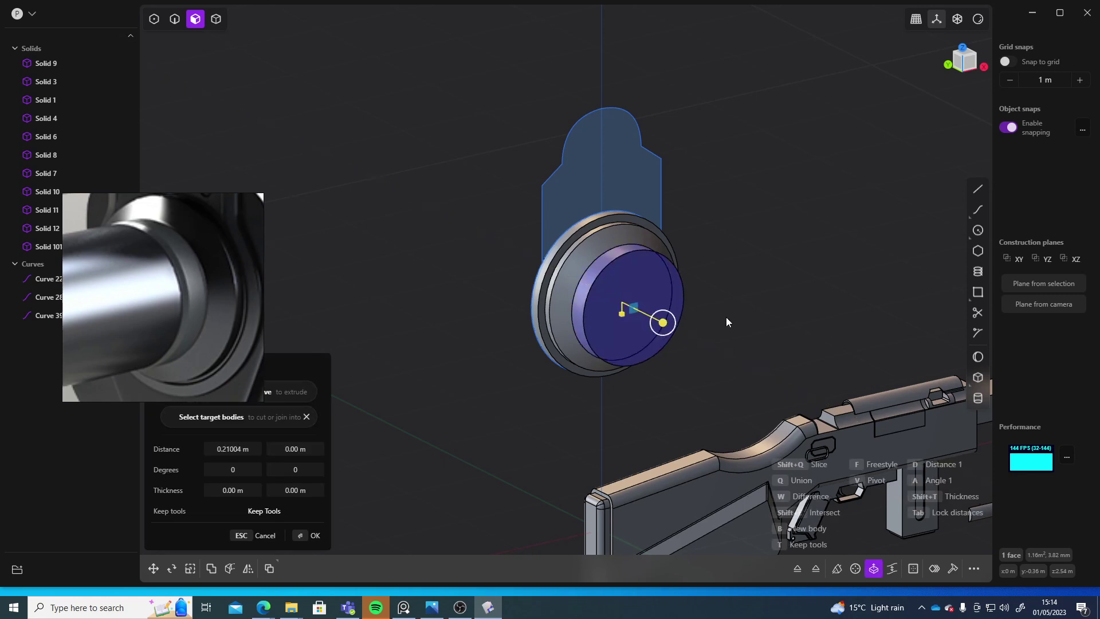
right_click(759, 310)
Step: Offset the outline of the collar's front face inward by about 0.076 m
middle_drag(768, 307, 610, 325)
click(543, 293)
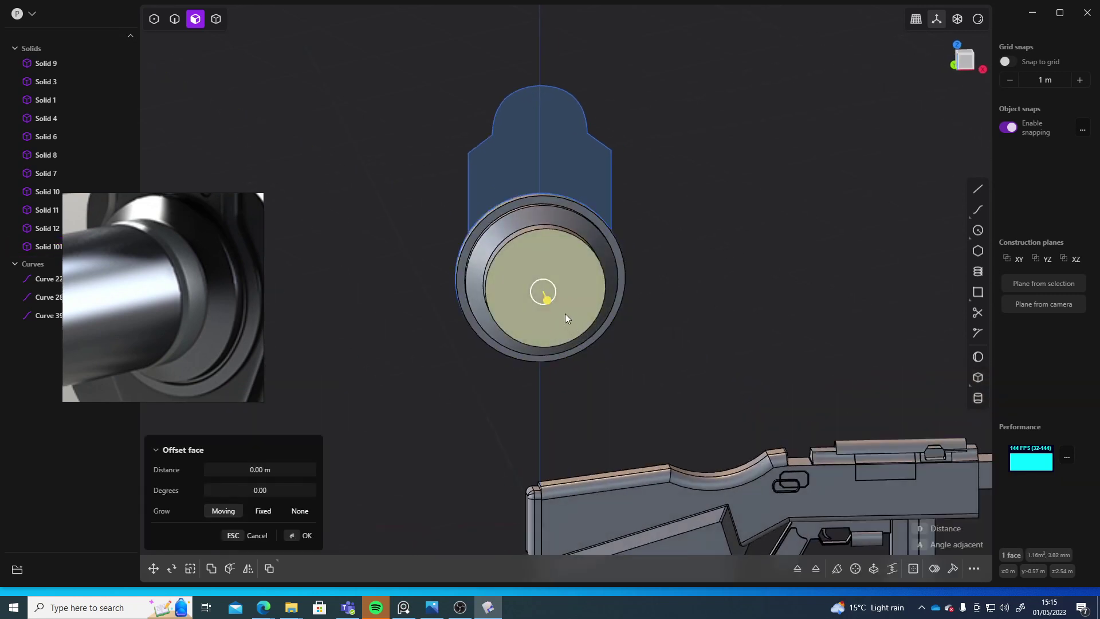
key(o)
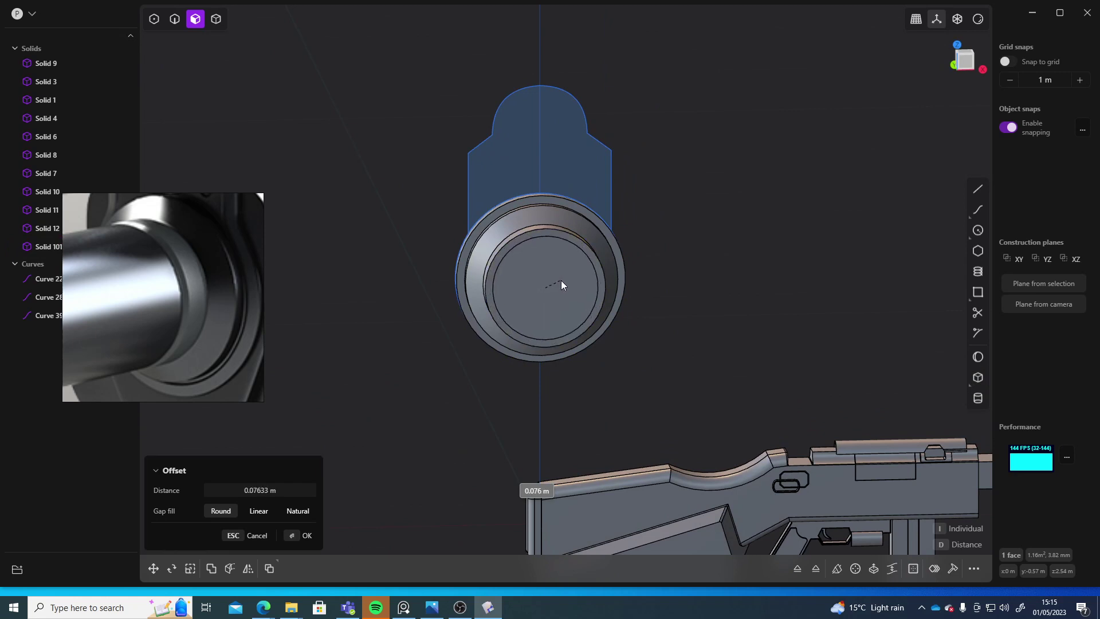
click(561, 284)
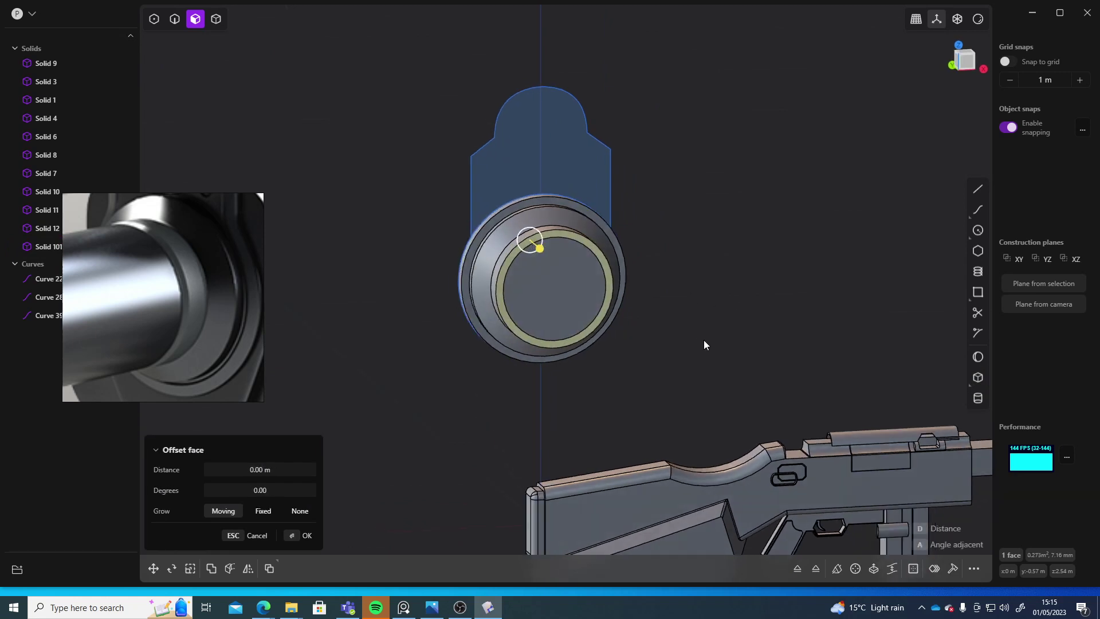
Step: Pull the collar's inner circular face out by about 2.13 m to form the barrel section
middle_drag(704, 344, 674, 293)
click(599, 305)
scroll(697, 351, down, 5)
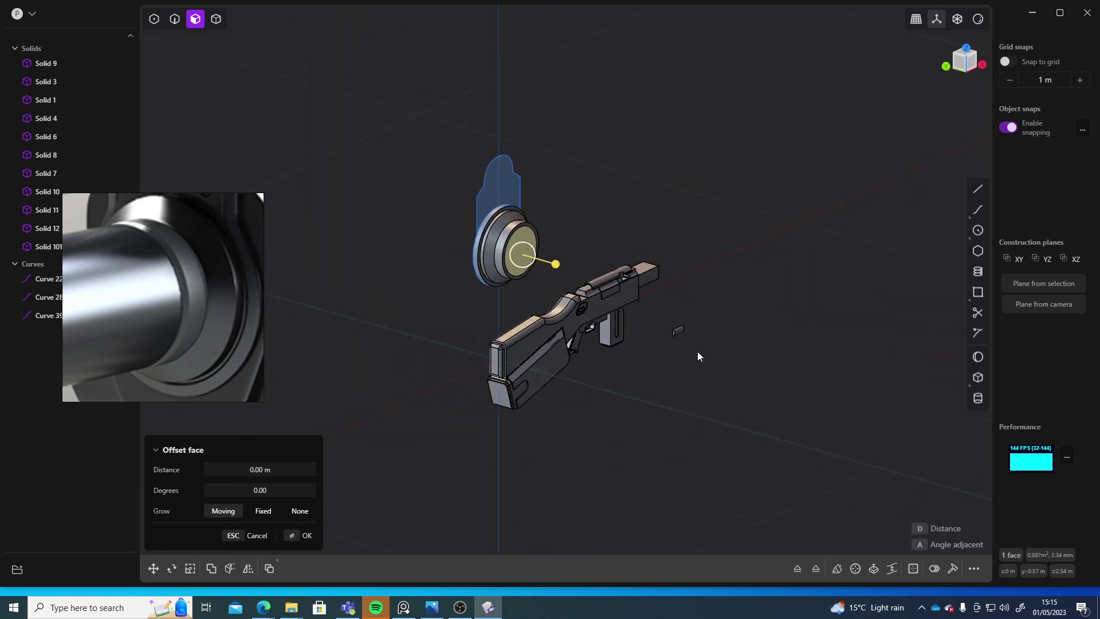
middle_drag(698, 357, 594, 272)
drag(594, 272, 768, 261)
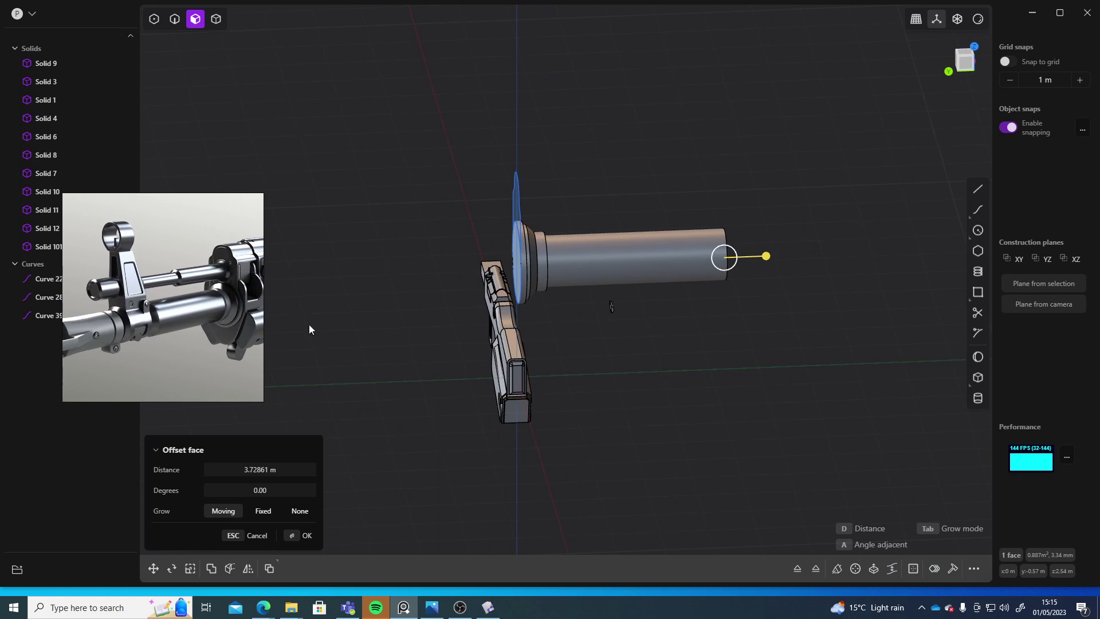
drag(766, 256, 688, 259)
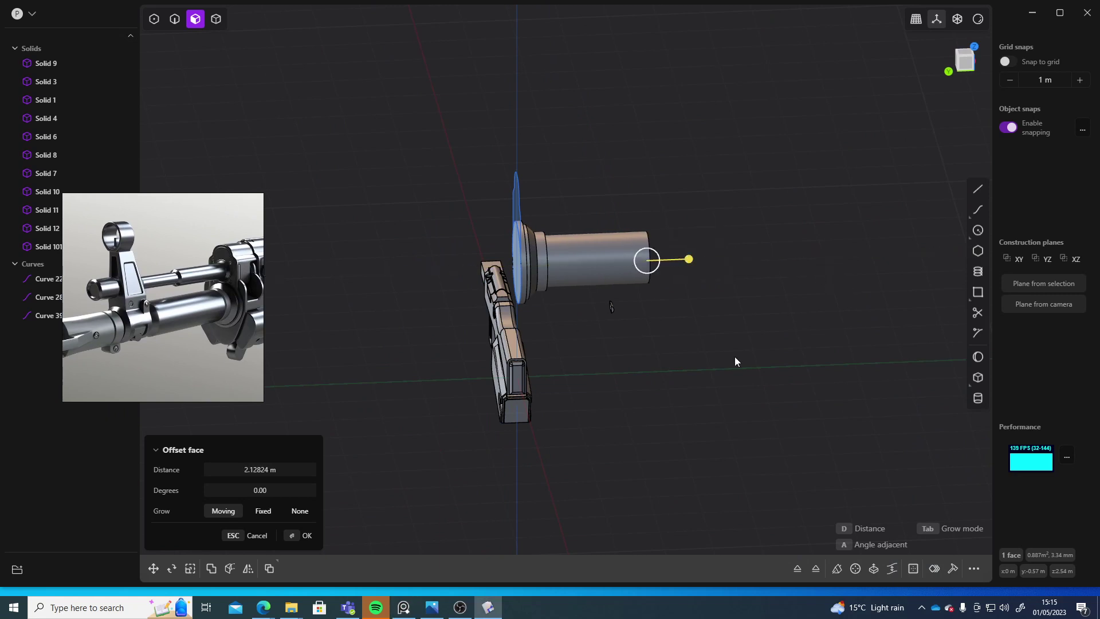
right_click(736, 362)
Step: Chamfer the barrel section's front edge by about 0.162 m
middle_drag(730, 375, 638, 346)
scroll(144, 330, up, 8)
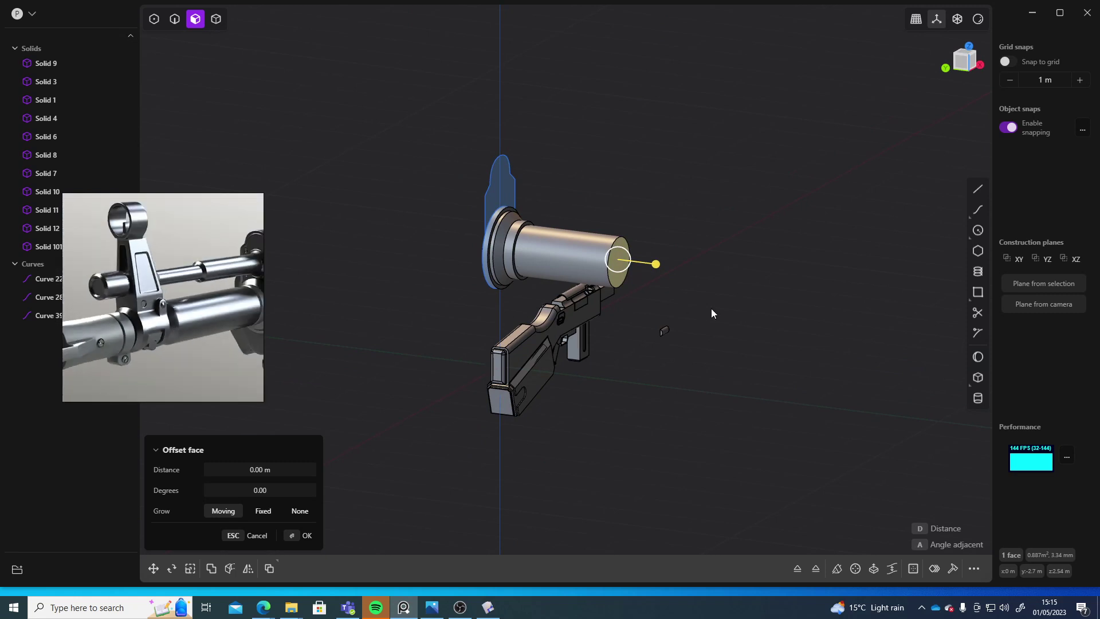
middle_drag(712, 313, 596, 277)
scroll(640, 410, up, 5)
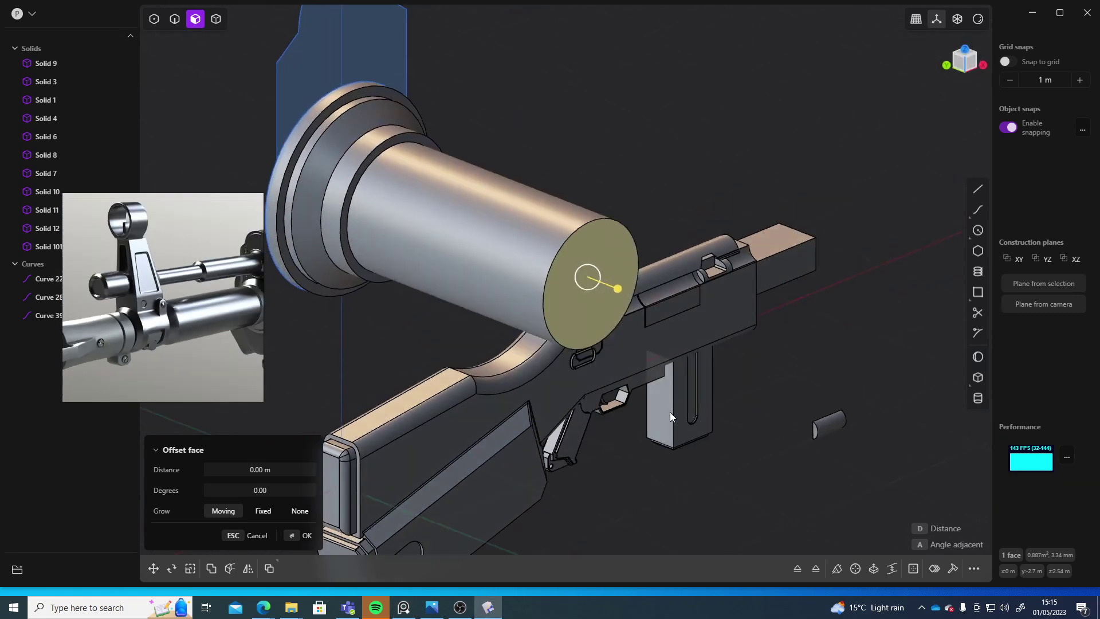
key(2)
click(572, 228)
drag(573, 230, 583, 259)
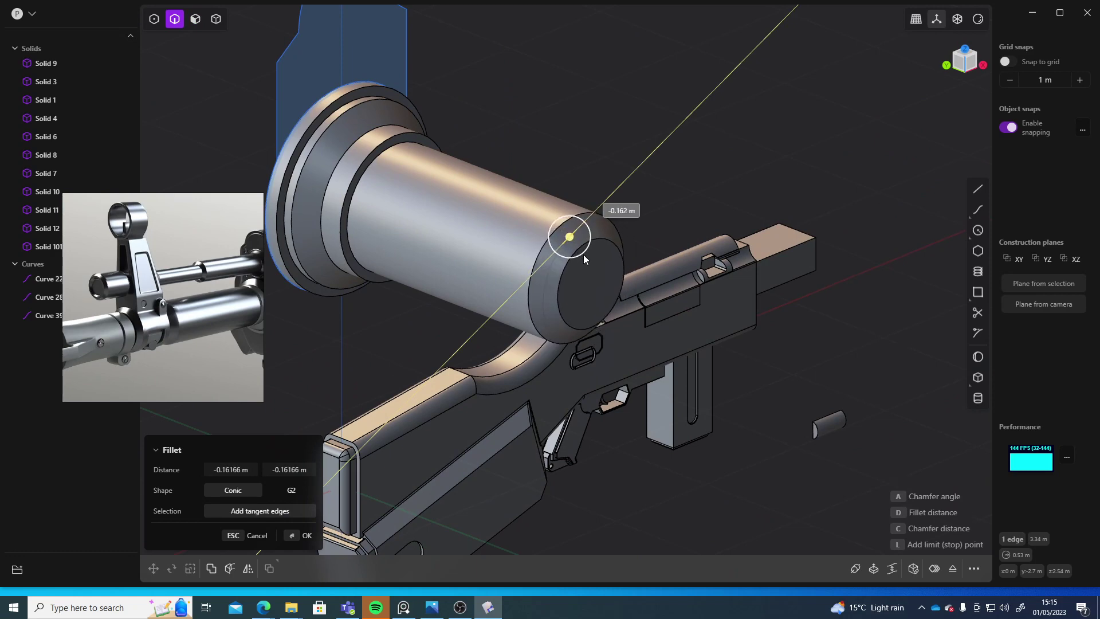
key(Return)
middle_drag(703, 165, 600, 187)
scroll(630, 143, up, 5)
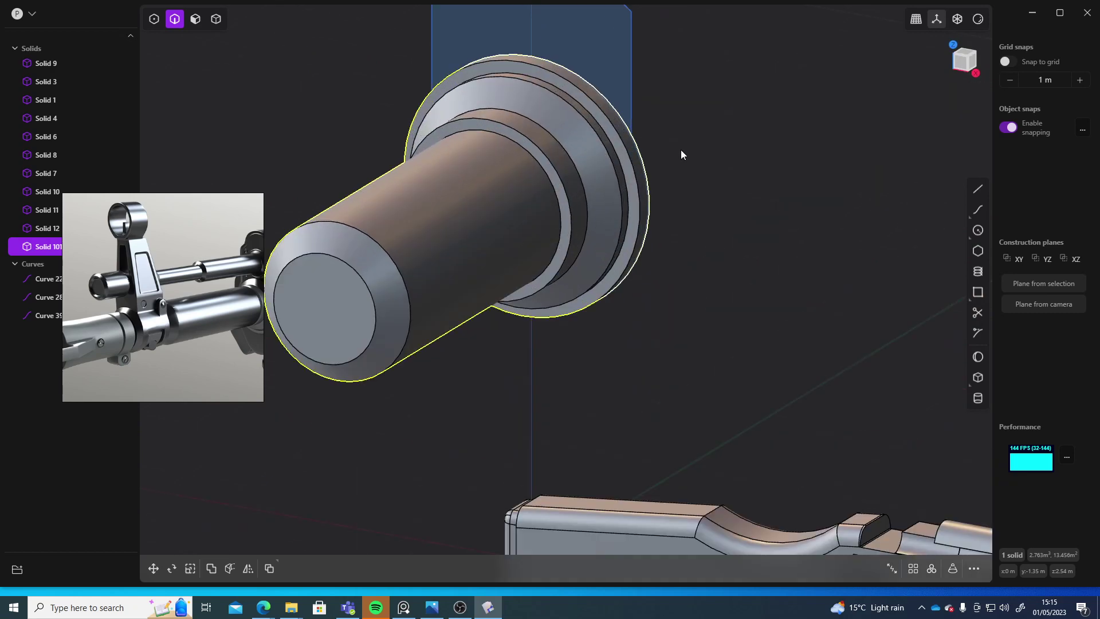
shift+middle_drag(680, 149, 642, 332)
middle_drag(503, 297, 516, 332)
scroll(508, 326, up, 8)
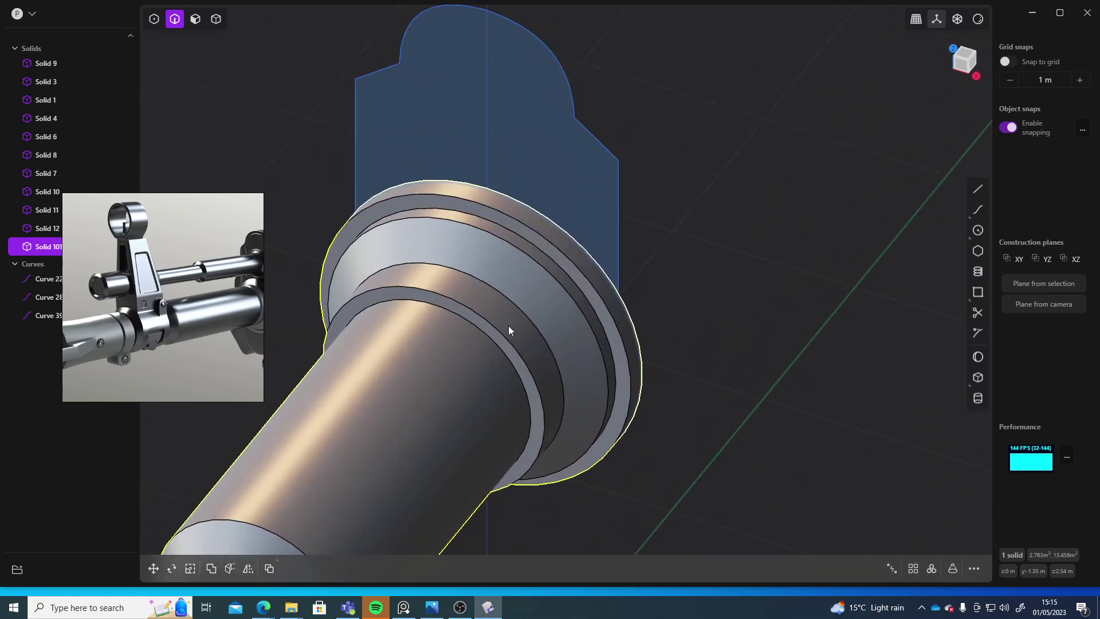
click(497, 358)
key(f)
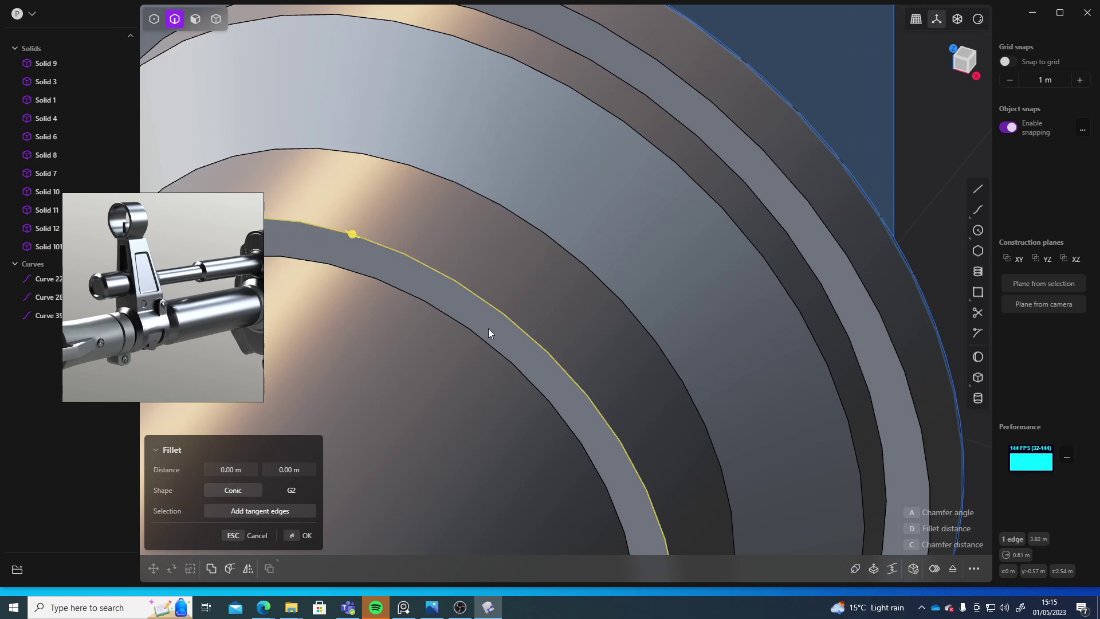
click(518, 370)
scroll(527, 368, down, 8)
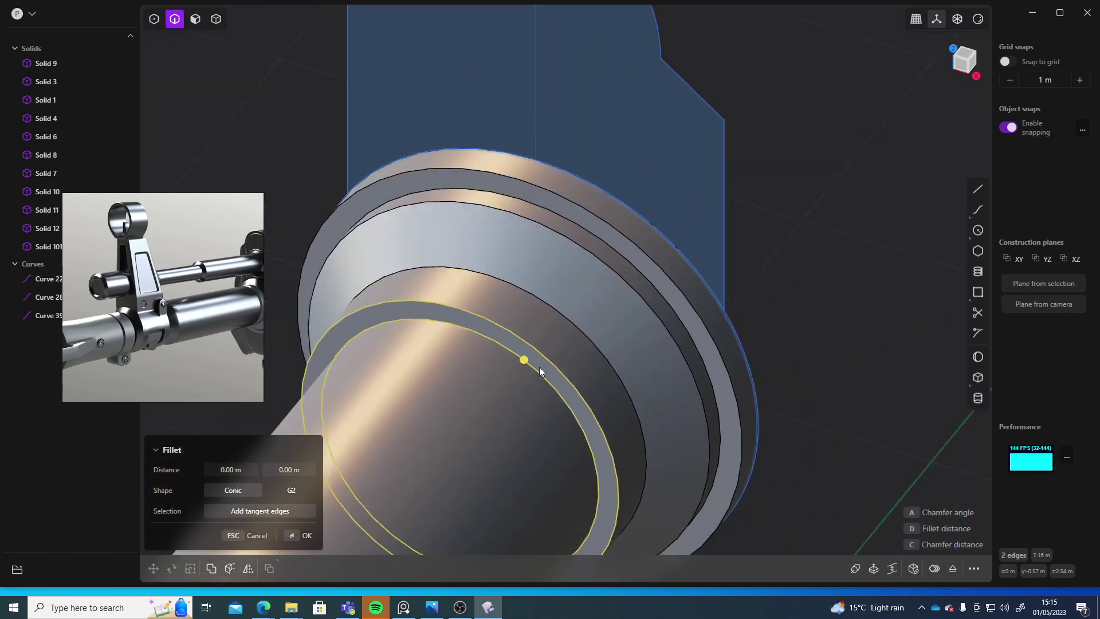
drag(524, 362, 572, 347)
key(Escape)
Step: Chamfer the inner and outer edges of the collar's front ring by about 0.013 m
middle_drag(758, 379, 759, 323)
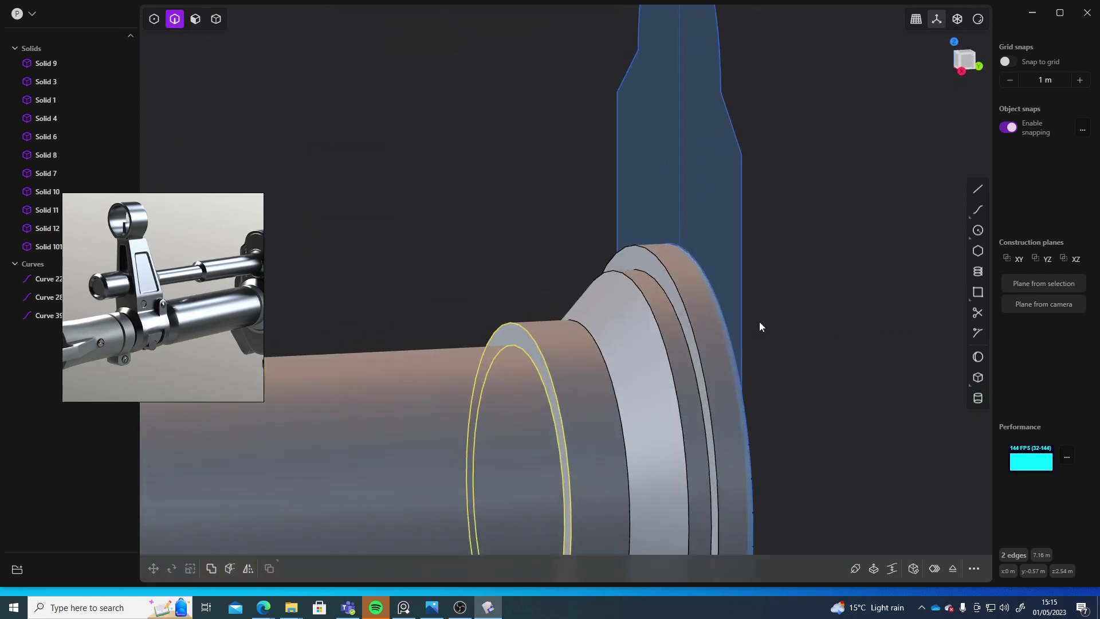
shift+middle_drag(561, 504, 575, 195)
click(573, 232)
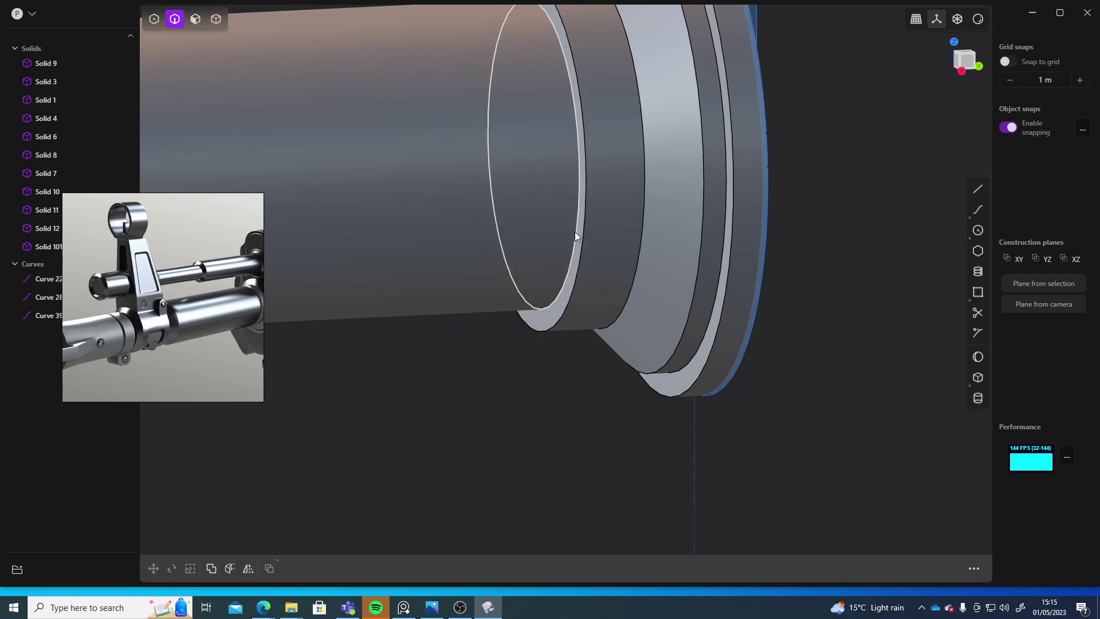
click(575, 231)
key(b)
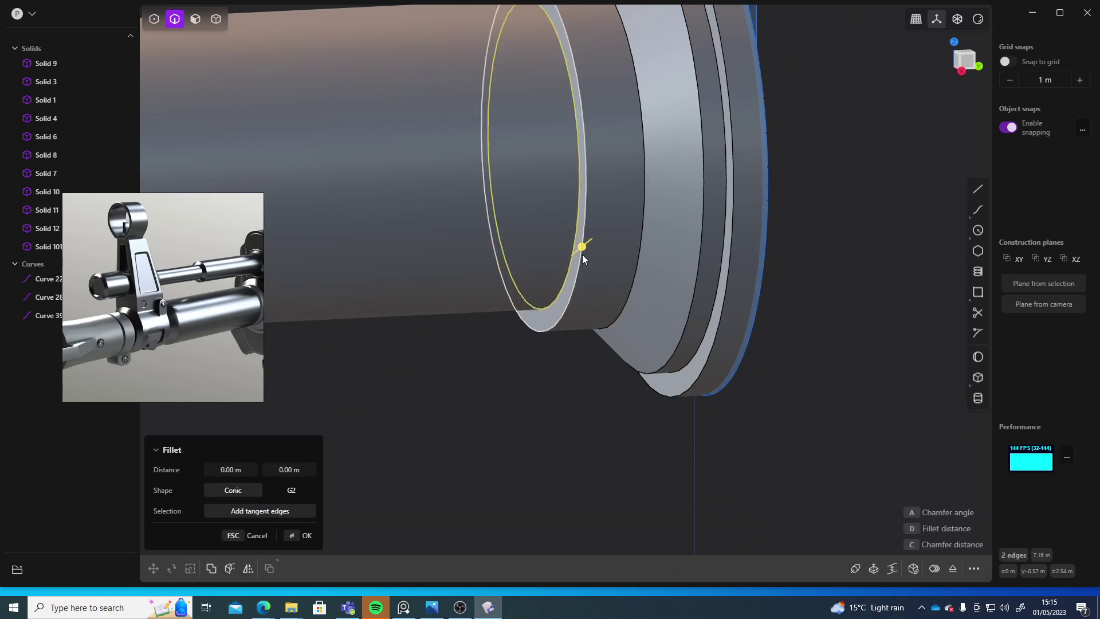
drag(580, 247, 581, 247)
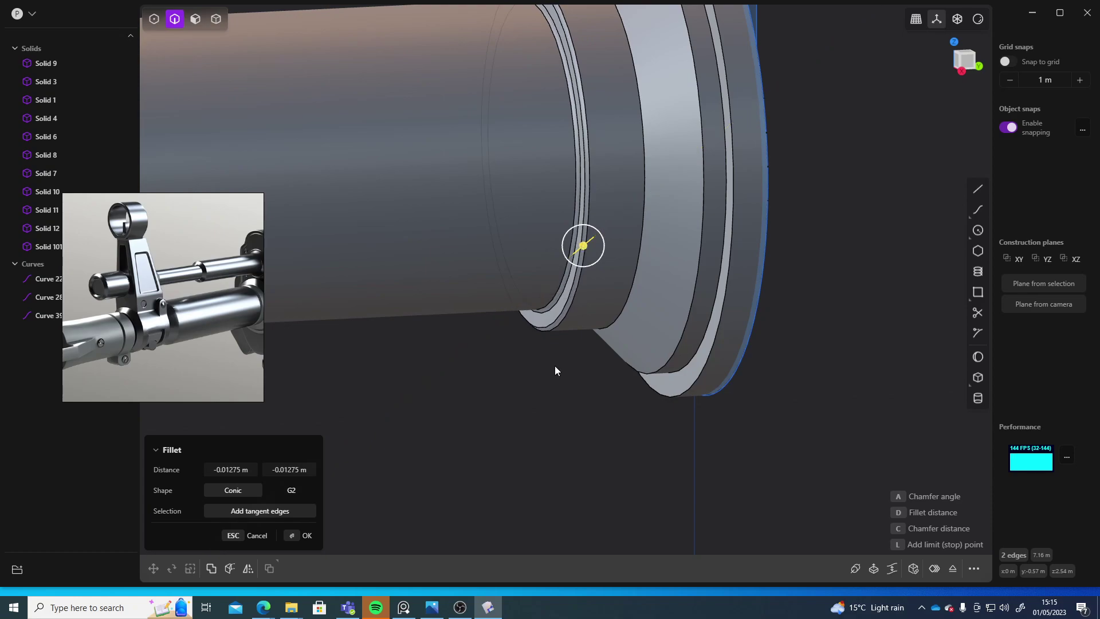
right_click(554, 367)
Step: Extrude the full receiver profile, rounded top and circular base together, into a thin plate behind the barrel collar
shift+middle_drag(554, 367, 738, 352)
key(3)
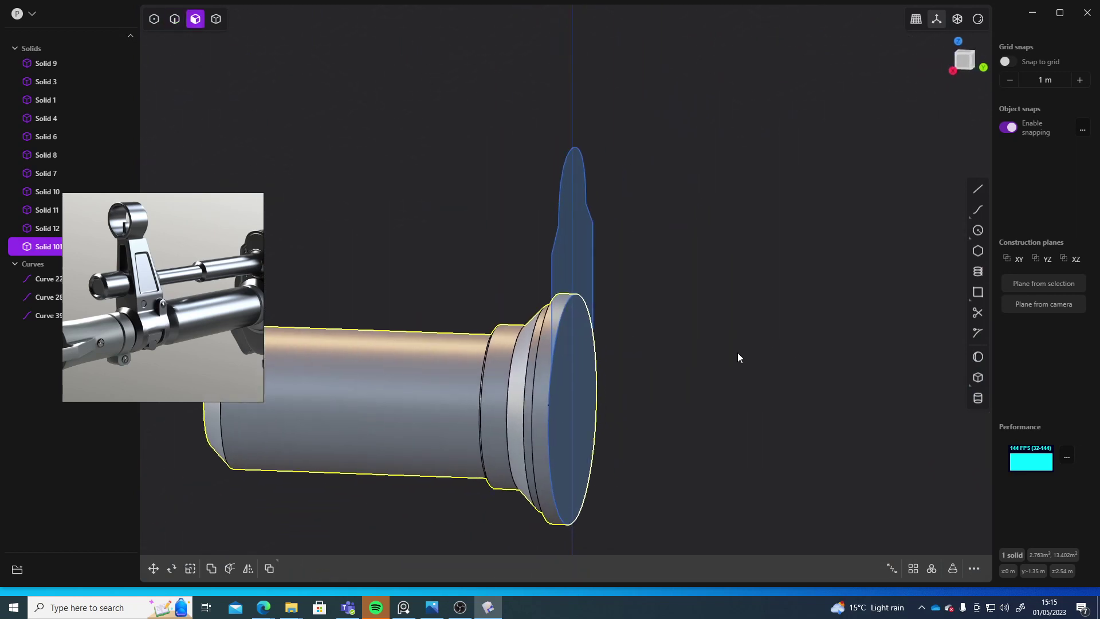
click(565, 261)
key(e)
mouse_move(705, 304)
middle_down()
mouse_move(769, 327)
mouse_move(773, 356)
middle_up()
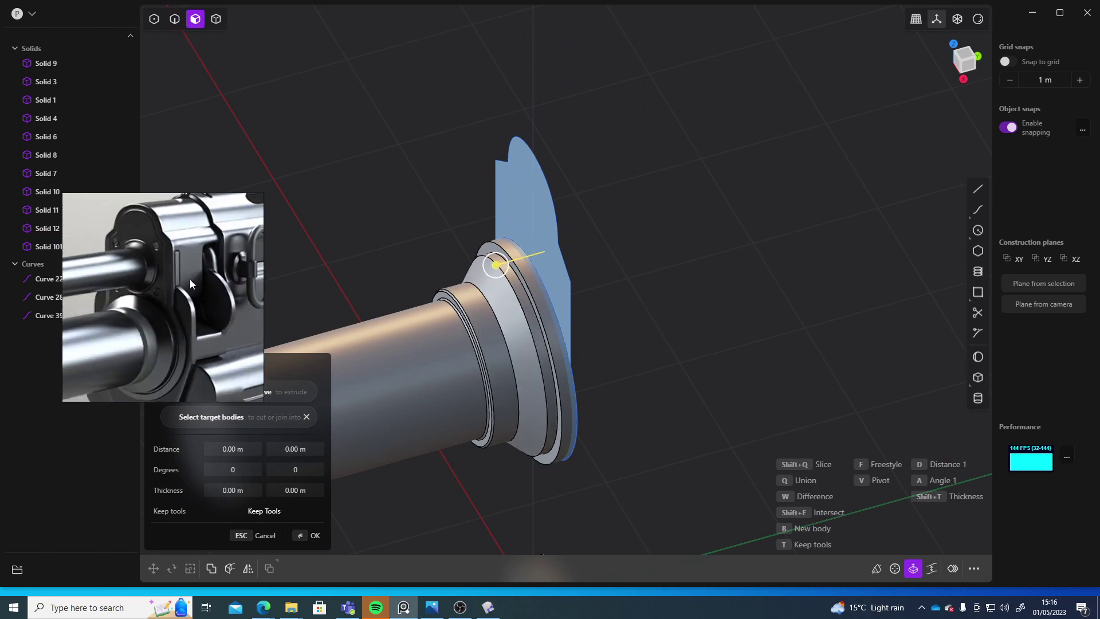
middle_drag(565, 317, 636, 297)
click(635, 295)
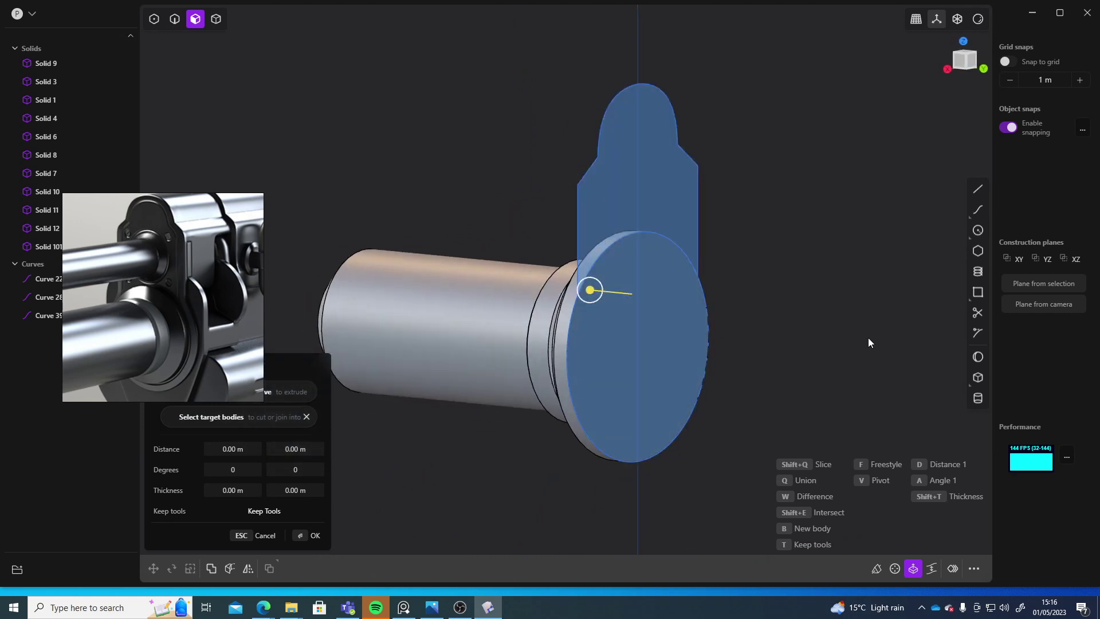
middle_drag(868, 337, 902, 336)
scroll(639, 276, down, 5)
middle_drag(638, 276, 678, 275)
mouse_move(507, 278)
mouse_down()
mouse_move(536, 267)
mouse_move(514, 260)
mouse_up()
right_click(775, 274)
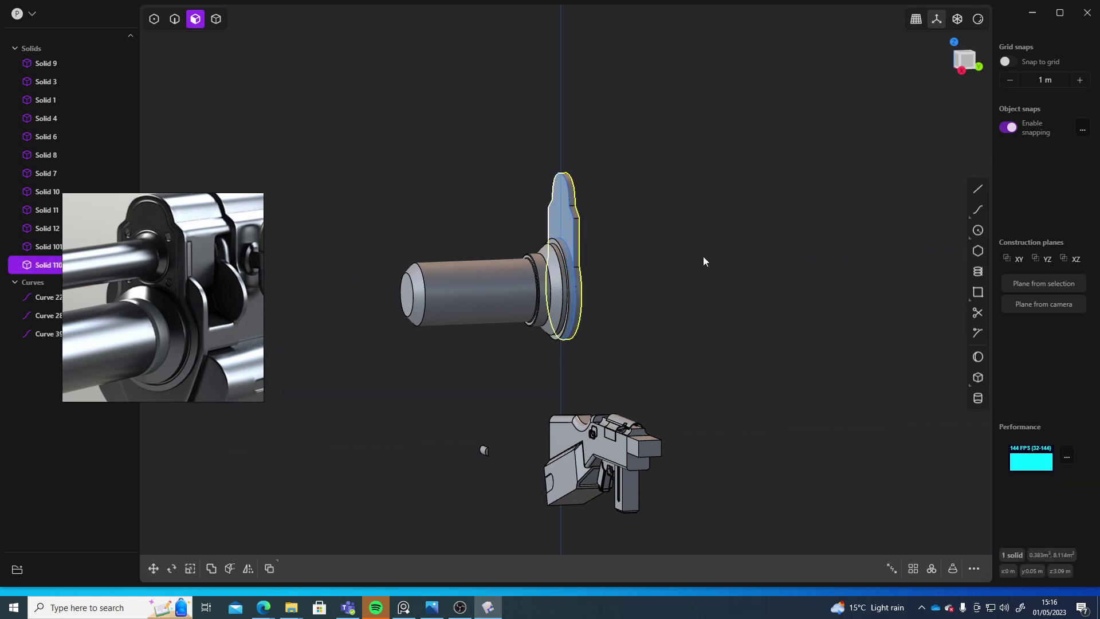
Step: Move the three receiver profile curves about 0.13 m along Y, to just behind the thin plate
middle_drag(703, 256, 628, 234)
click(627, 234)
scroll(702, 298, up, 5)
middle_drag(687, 327, 700, 255)
click(782, 315)
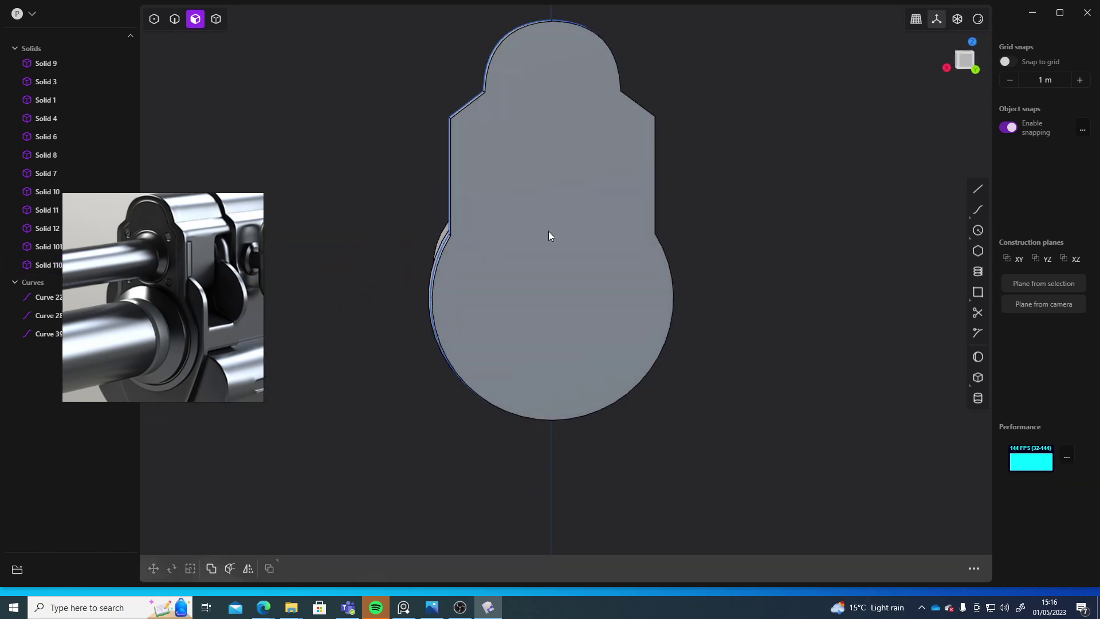
middle_drag(550, 236, 542, 326)
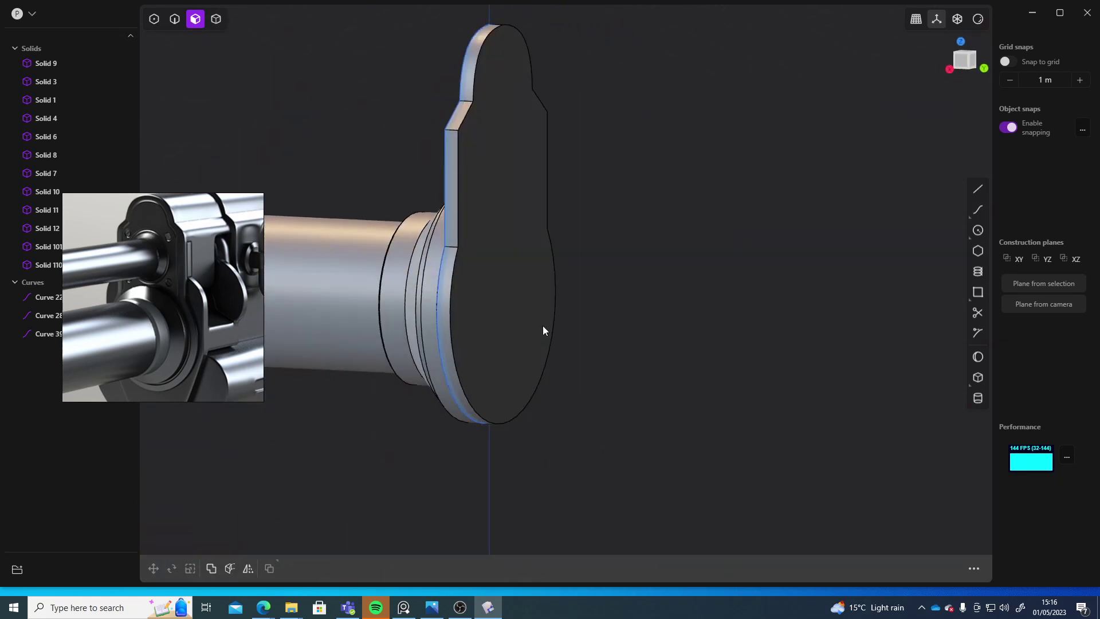
click(43, 335)
shift+click(47, 299)
middle_drag(788, 297, 795, 292)
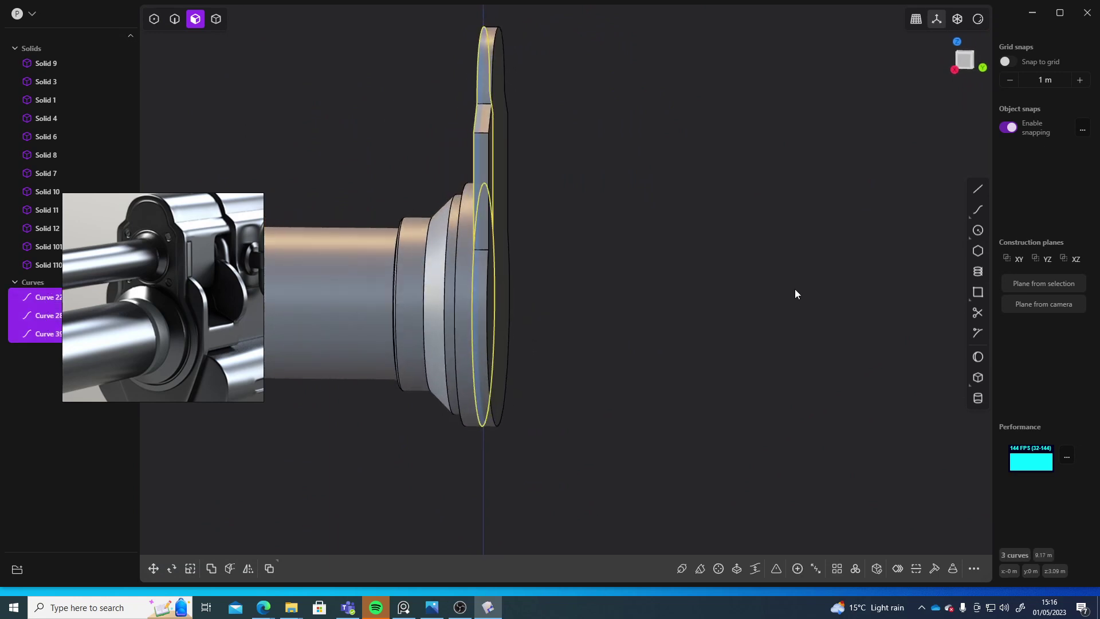
key(g)
drag(526, 225, 537, 230)
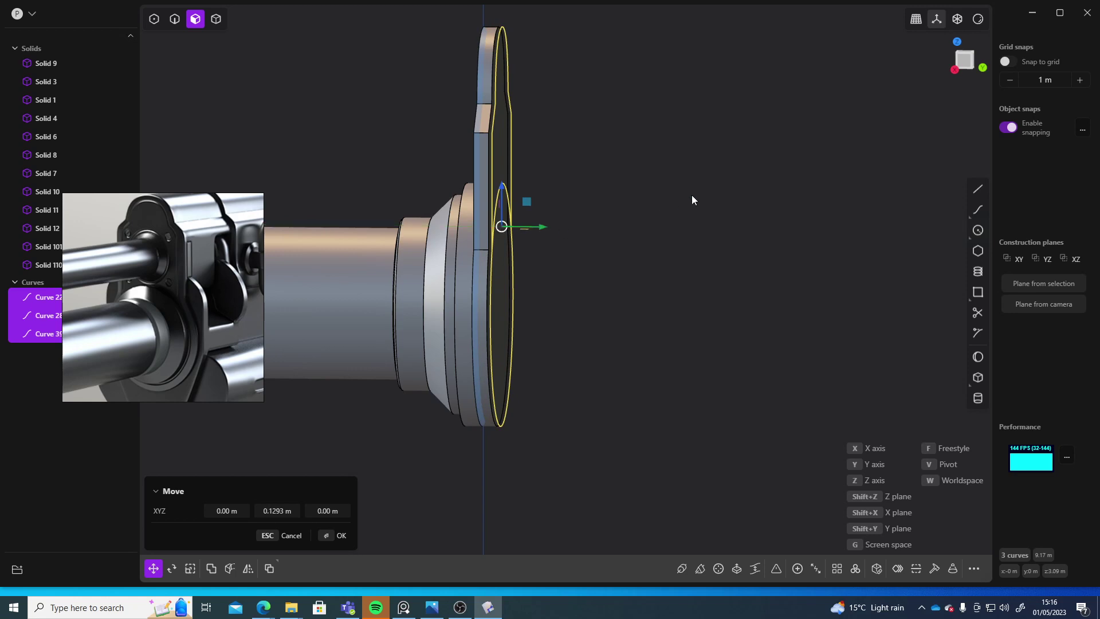
right_click(691, 196)
Step: Extrude the upper region of the receiver profile backward, away from the barrel, into a separate block
middle_drag(691, 196, 524, 235)
click(543, 132)
key(e)
middle_drag(636, 218, 759, 256)
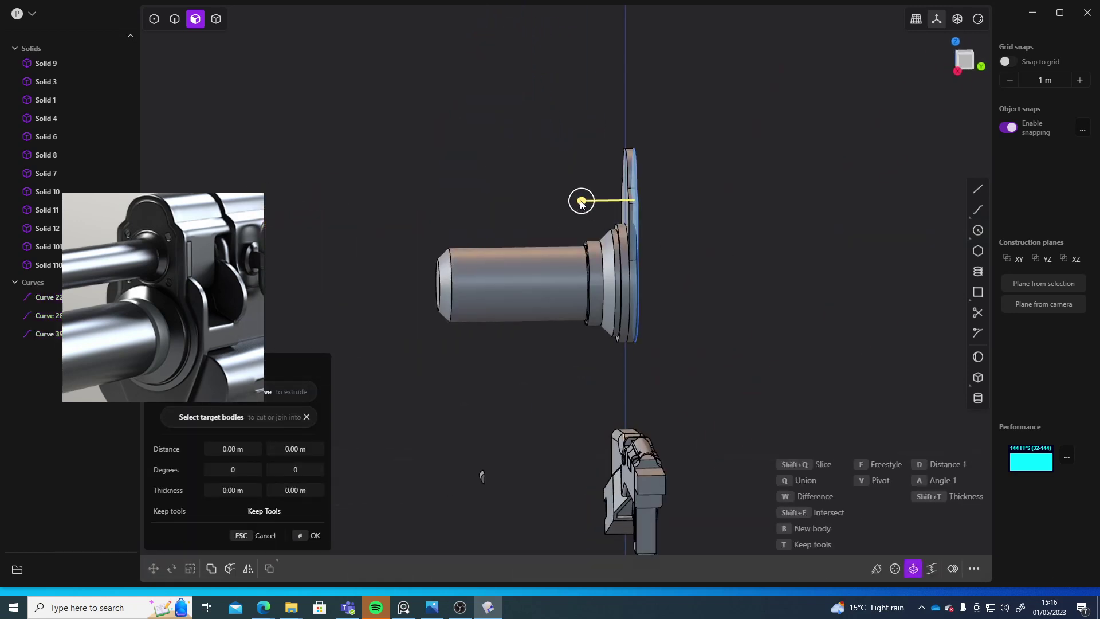
drag(582, 200, 644, 202)
key(Return)
Step: Delete the three receiver profile curves
middle_drag(773, 256, 692, 249)
click(51, 352)
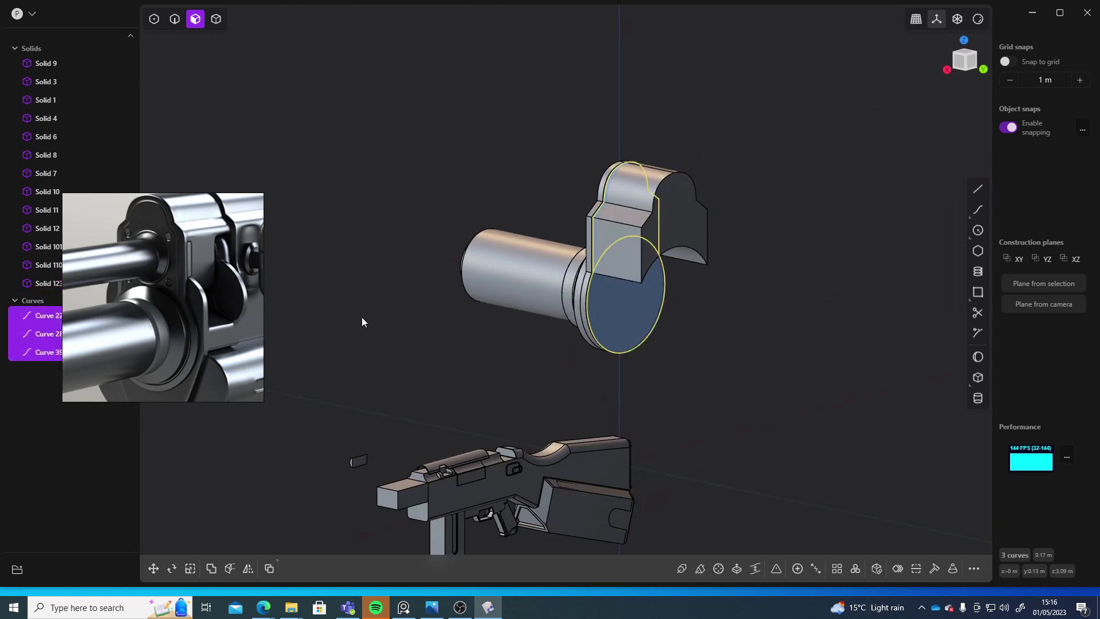
key(Delete)
Step: Move the upper receiver block slightly forward along Y to close the gap to the thin plate
key(4)
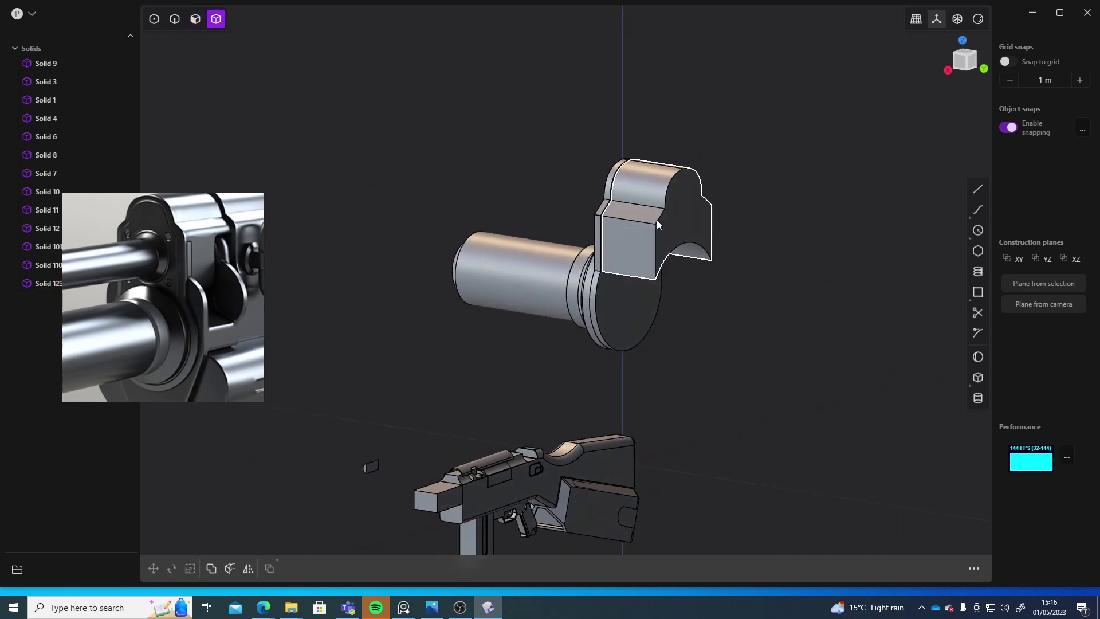
click(656, 219)
middle_drag(604, 223, 671, 202)
scroll(669, 198, up, 5)
shift+middle_drag(745, 265, 624, 325)
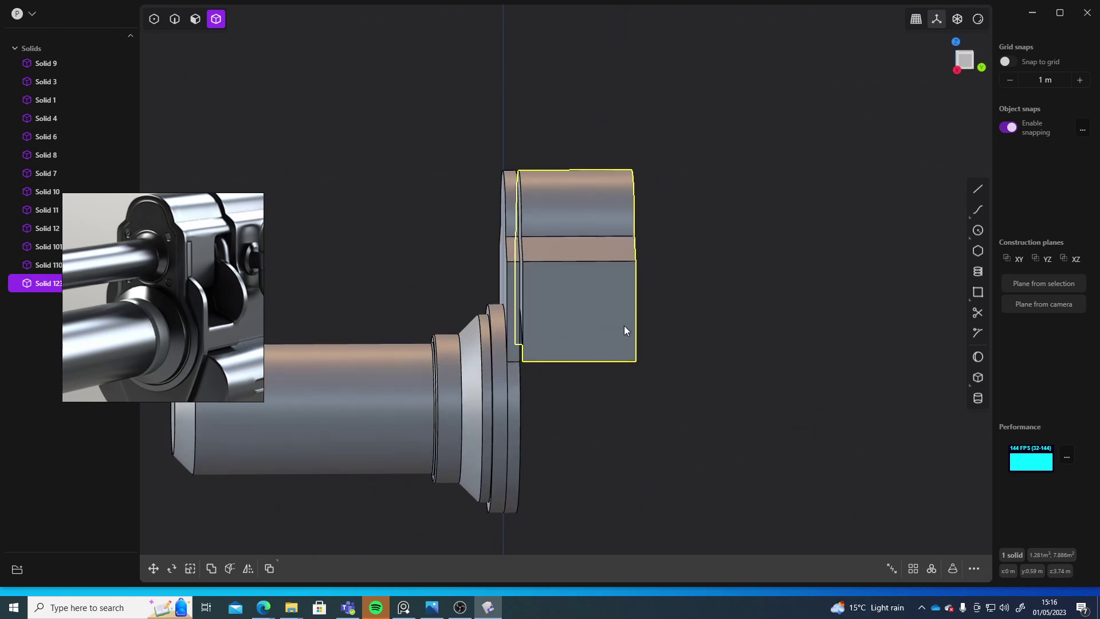
key(g)
drag(616, 256, 610, 256)
right_click(703, 282)
Step: Union the thin front plate with the upper receiver block
middle_drag(611, 339, 683, 356)
click(843, 340)
click(495, 258)
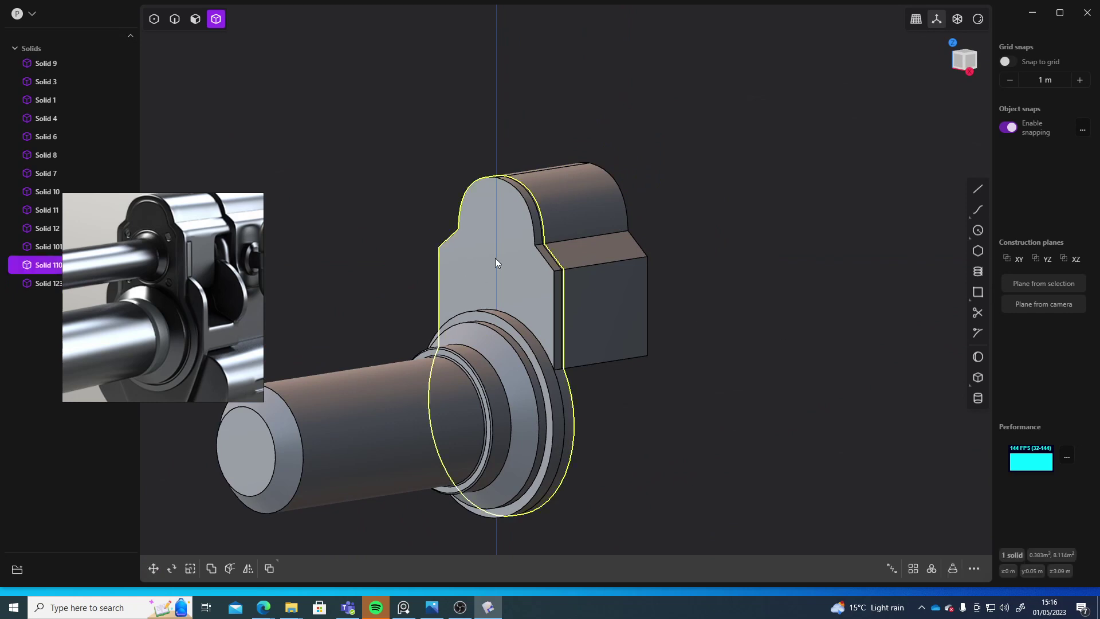
click(616, 283)
key(q)
key(q)
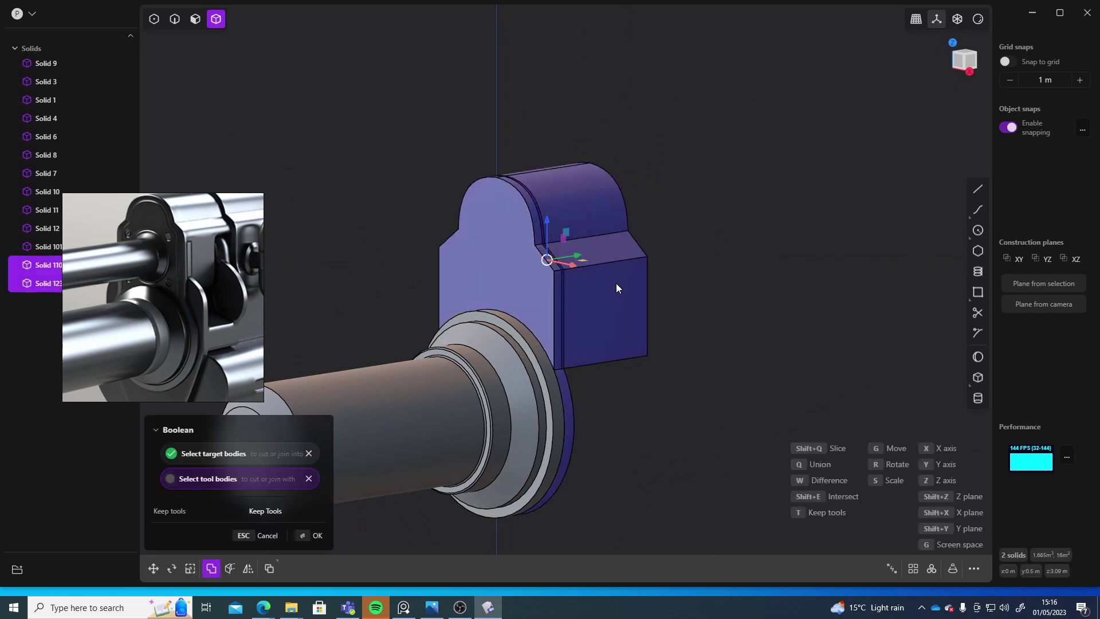
right_click(759, 259)
Step: Check the joined receiver from the right side, and undo the union, the block move and the curve deletion
middle_drag(763, 310, 940, 375)
scroll(589, 262, up, 6)
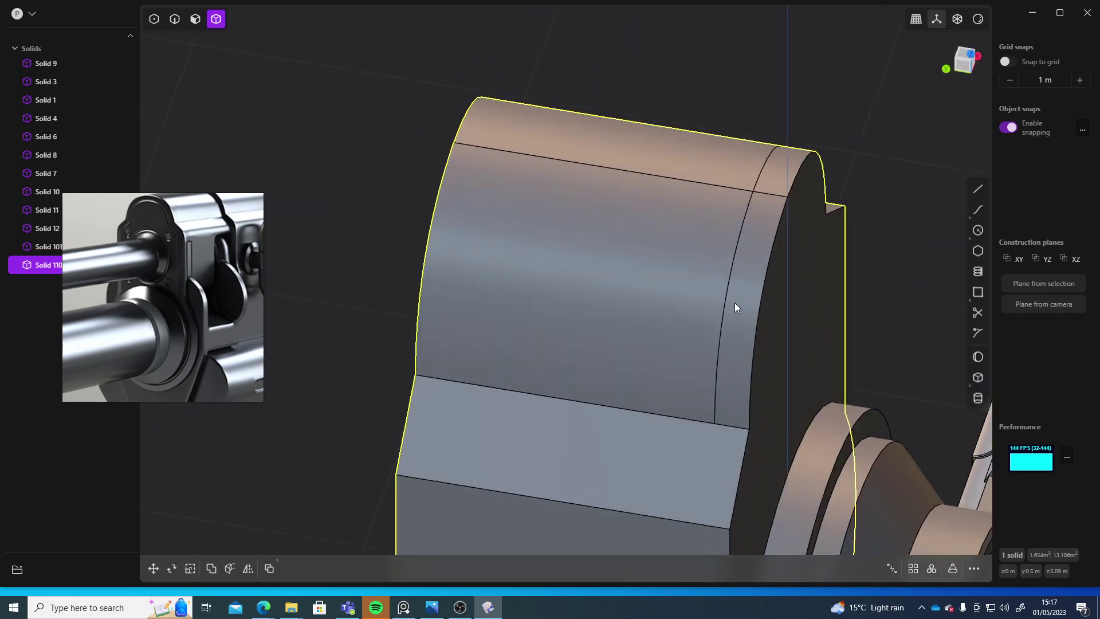
middle_drag(727, 384, 599, 377)
scroll(544, 308, down, 5)
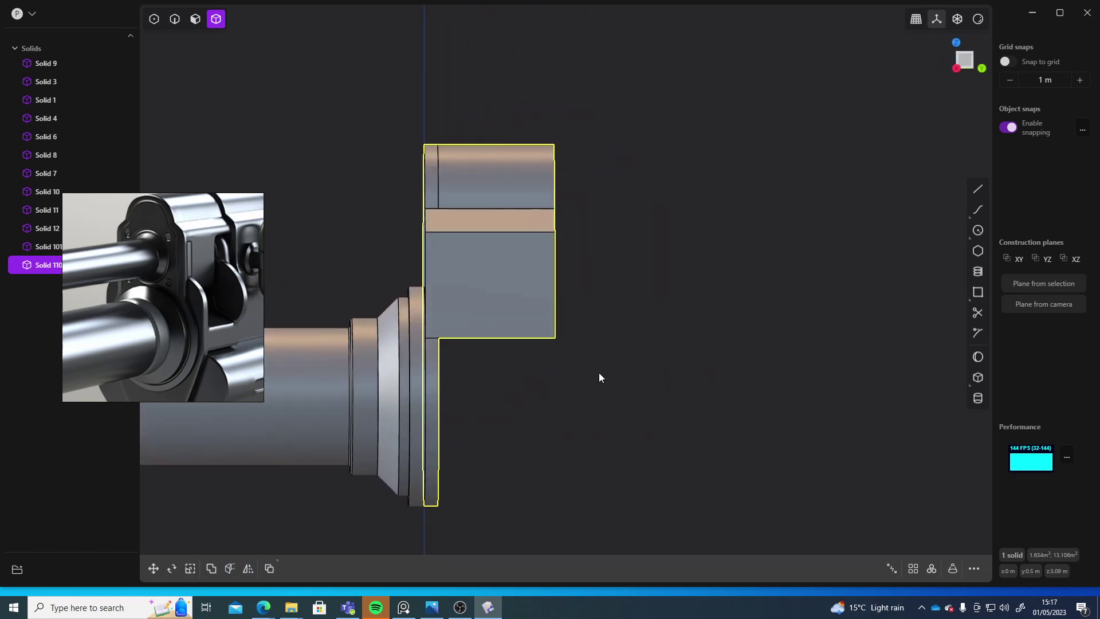
click(965, 60)
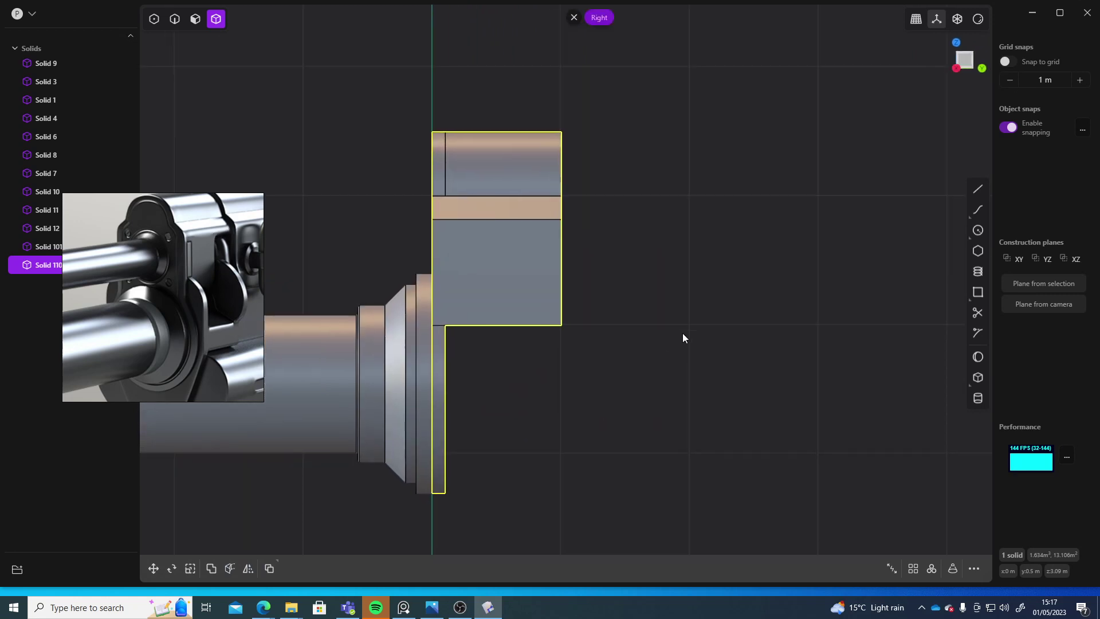
scroll(651, 311, down, 4)
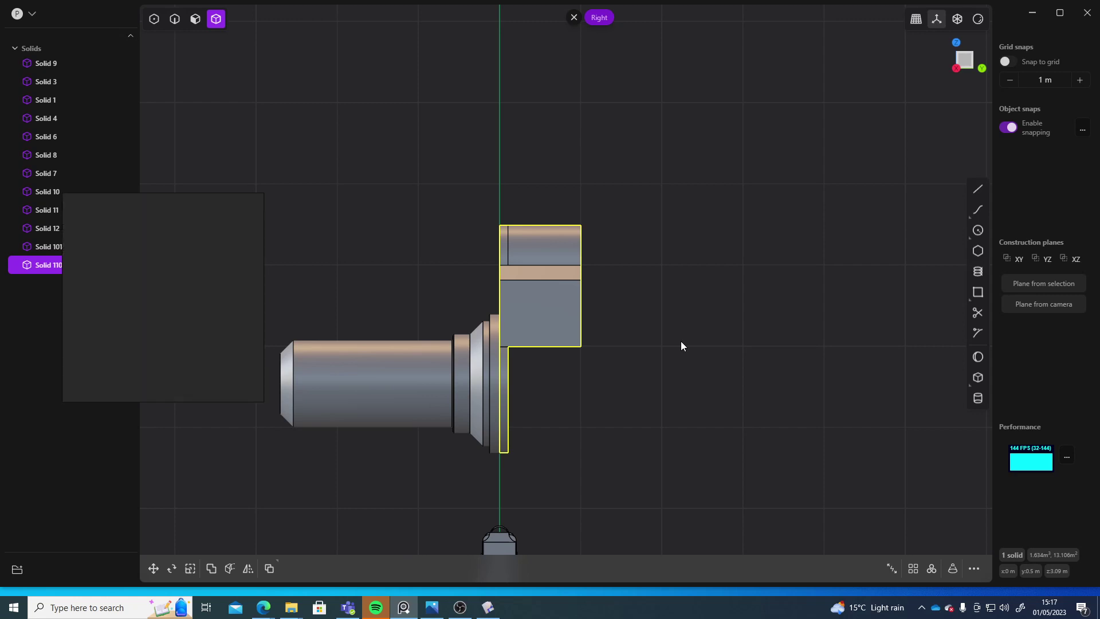
click(648, 347)
key(ctrl+z)
key(ctrl+z)
key(ctrl+z)
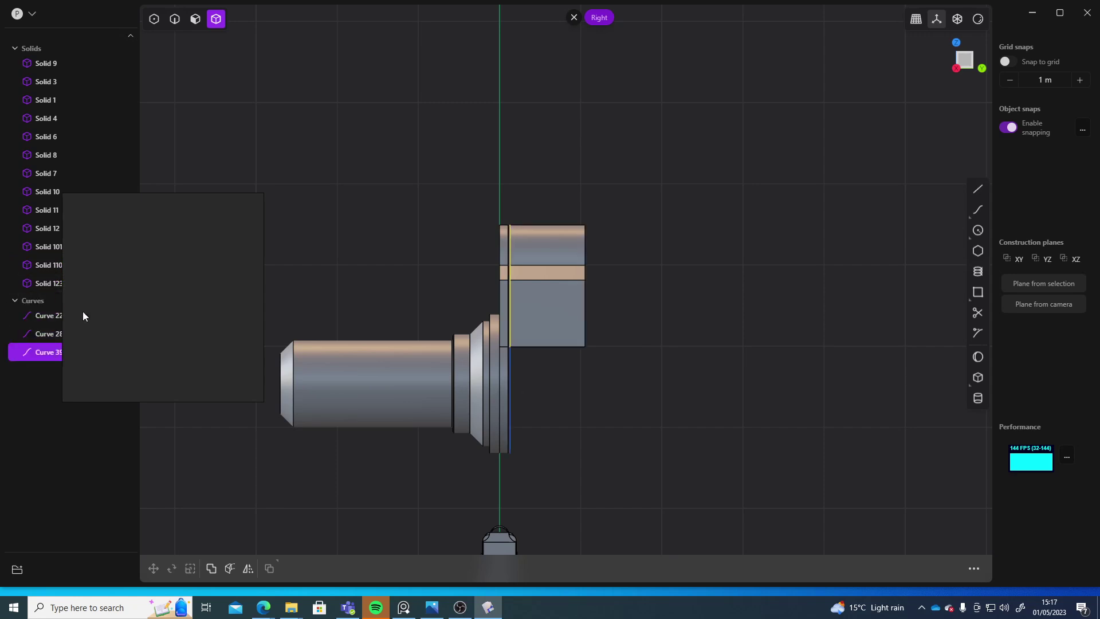
Step: Move the upper receiver block slightly forward along Y into the thin plate, and union the two solids
click(576, 332)
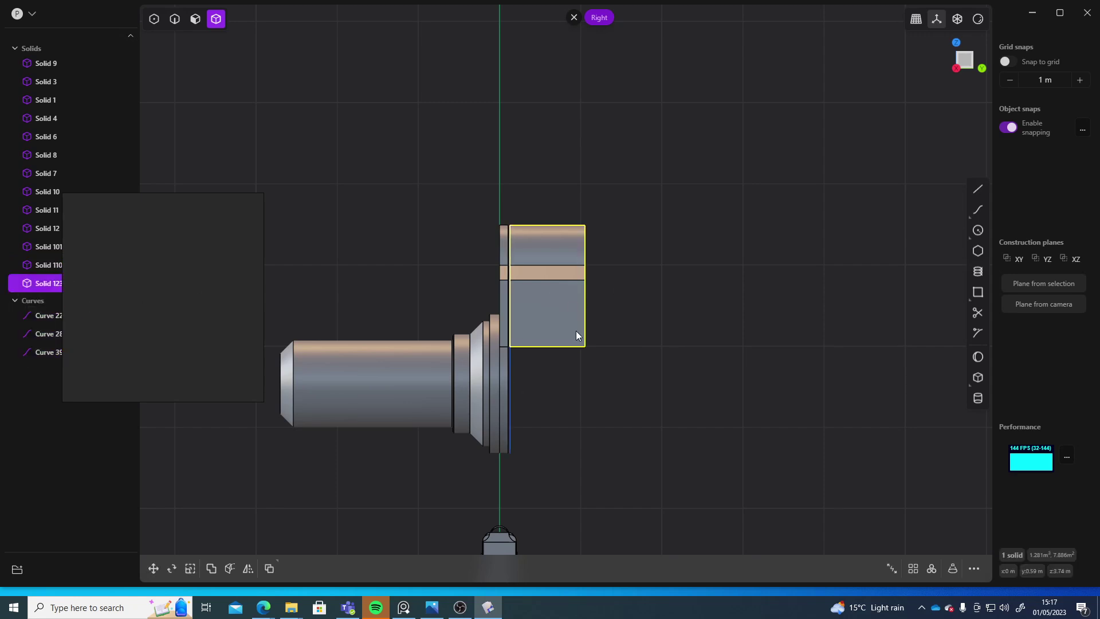
key(g)
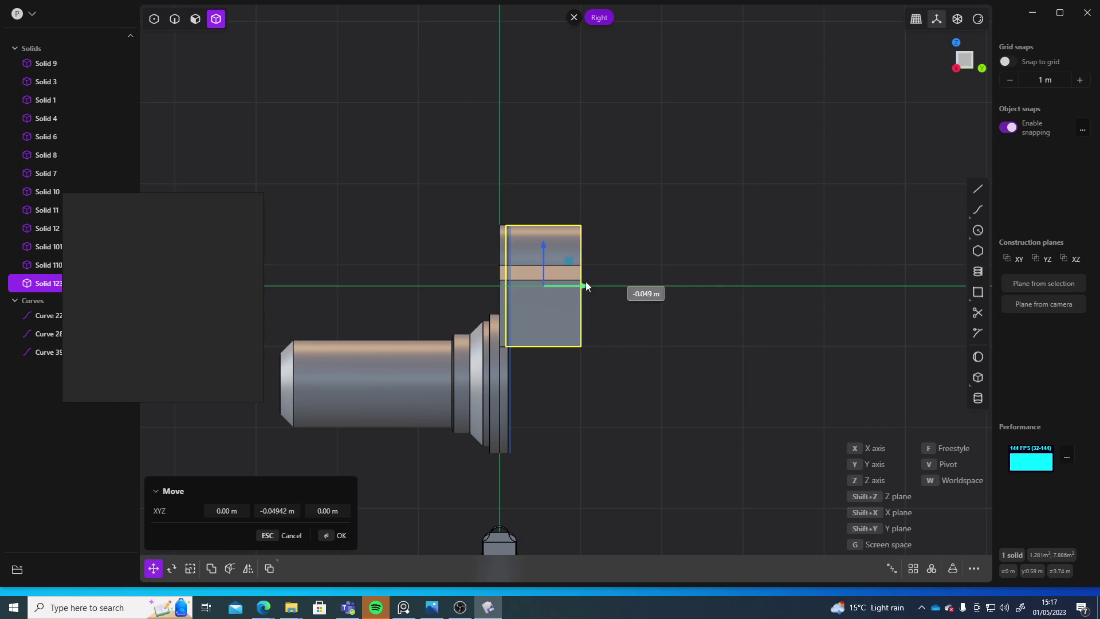
drag(586, 281, 586, 282)
right_click(690, 356)
click(504, 321)
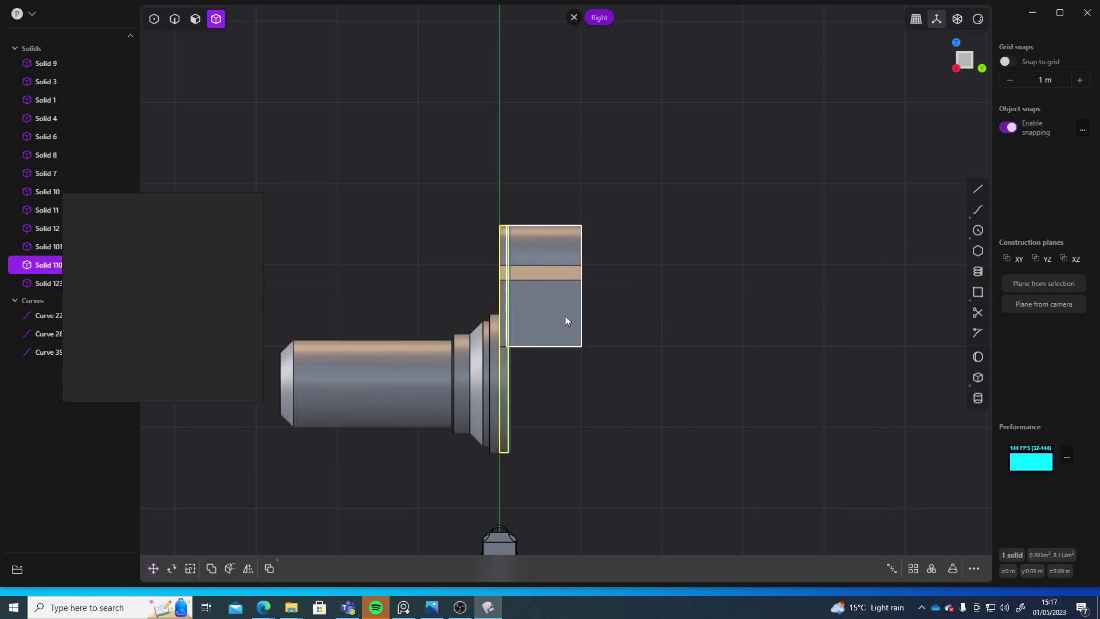
shift+click(564, 316)
key(q)
right_click(675, 329)
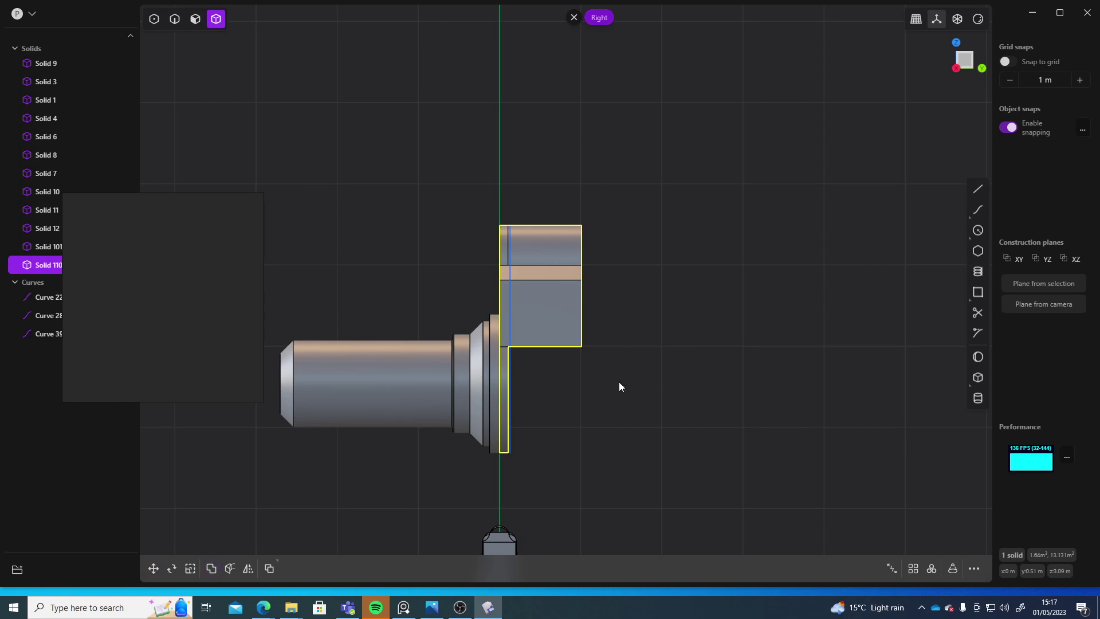
Step: Move the three receiver profile curves about 1.04 m along Y, to just behind the joined receiver block
click(55, 298)
shift+click(50, 336)
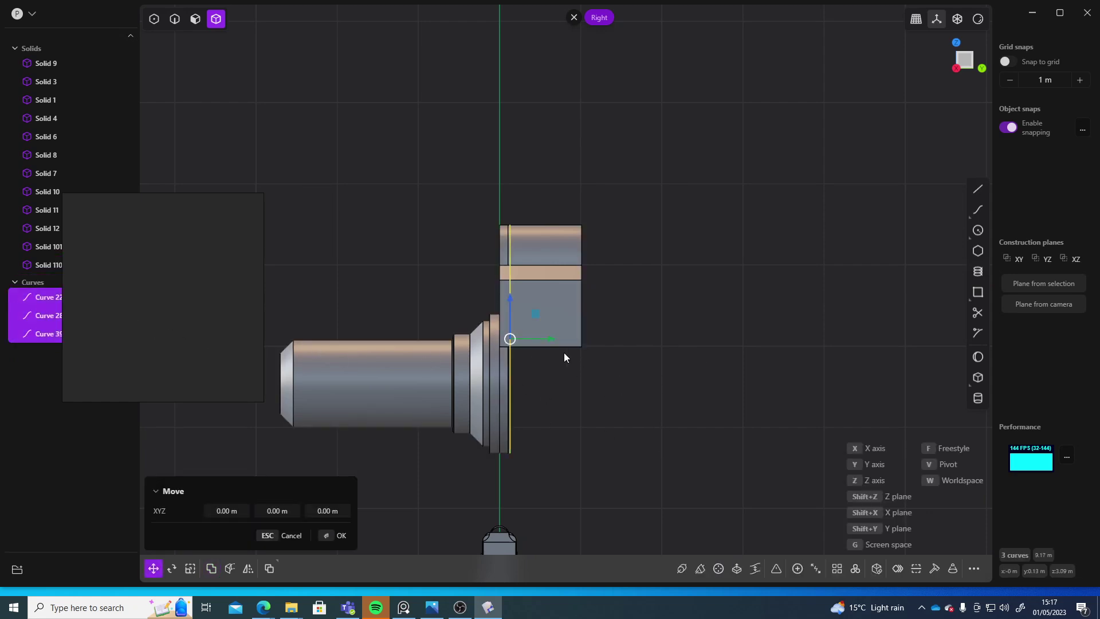
key(g)
drag(627, 342, 630, 344)
right_click(728, 341)
middle_drag(730, 355, 694, 355)
Step: Switch to File Explorer and add all five images from the "wolfenstein assaultriffle" folder to the reference board
click(99, 276)
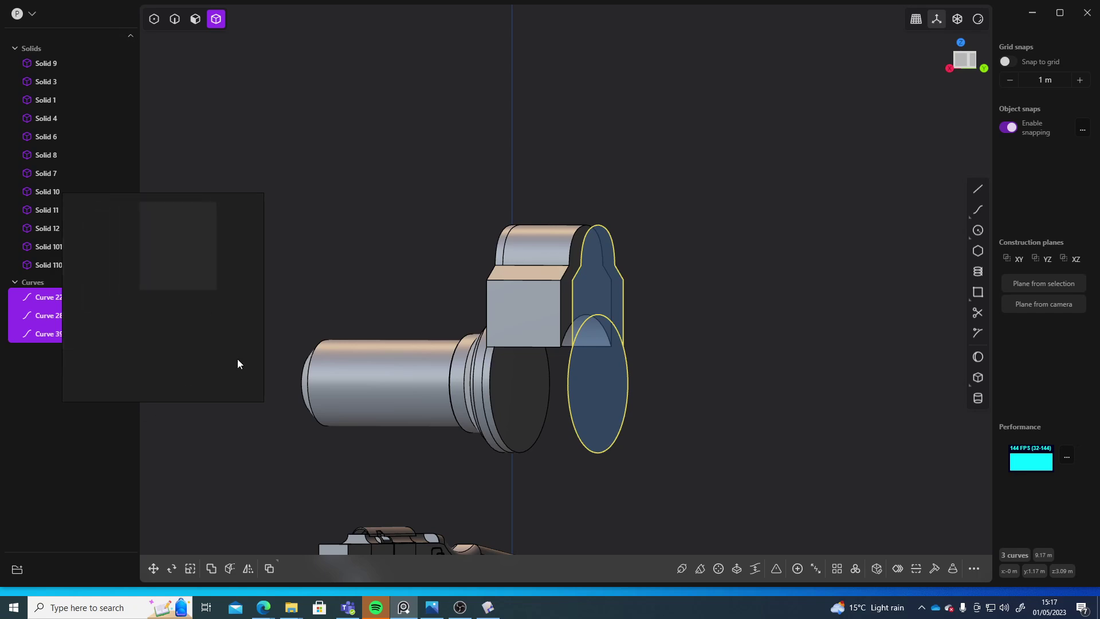
mouse_move(298, 606)
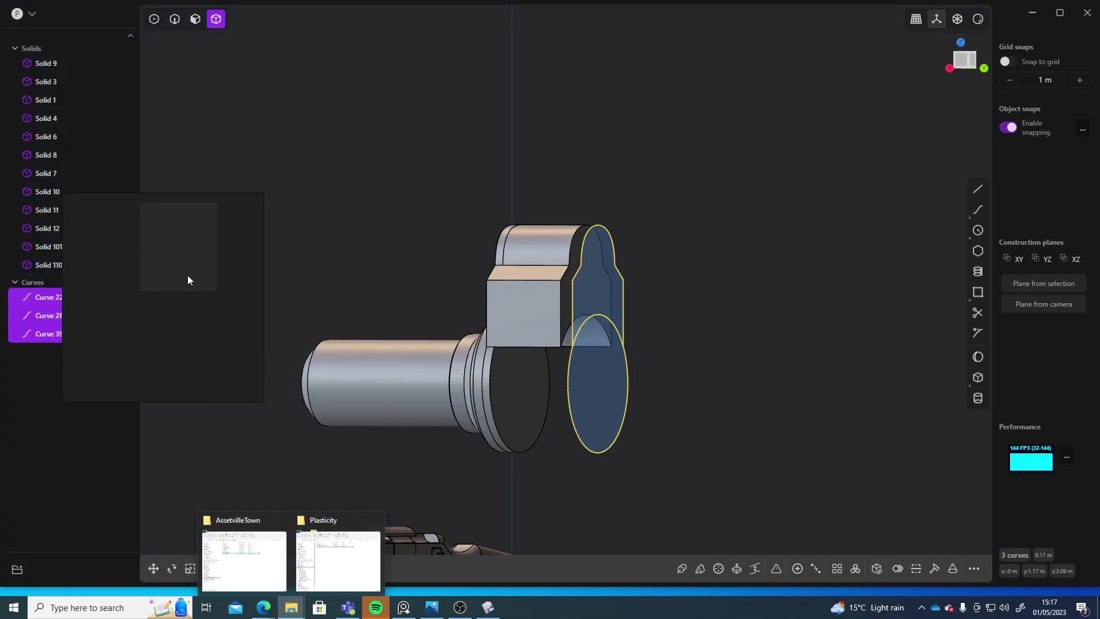
click(338, 559)
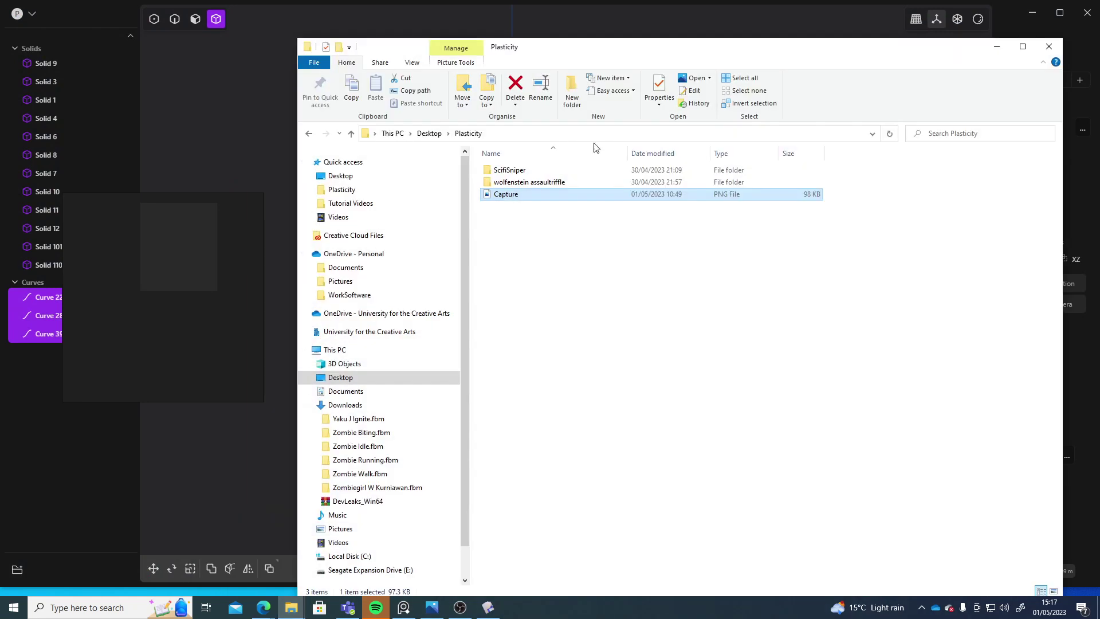
click(532, 170)
double_click(522, 185)
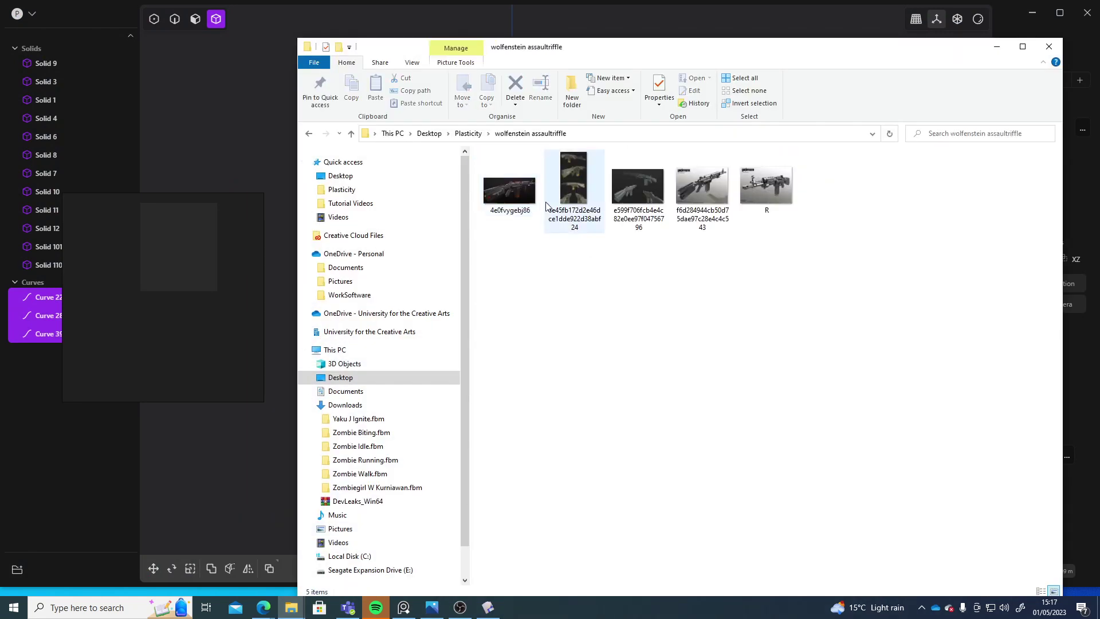
click(519, 188)
shift+click(755, 191)
drag(609, 183, 172, 286)
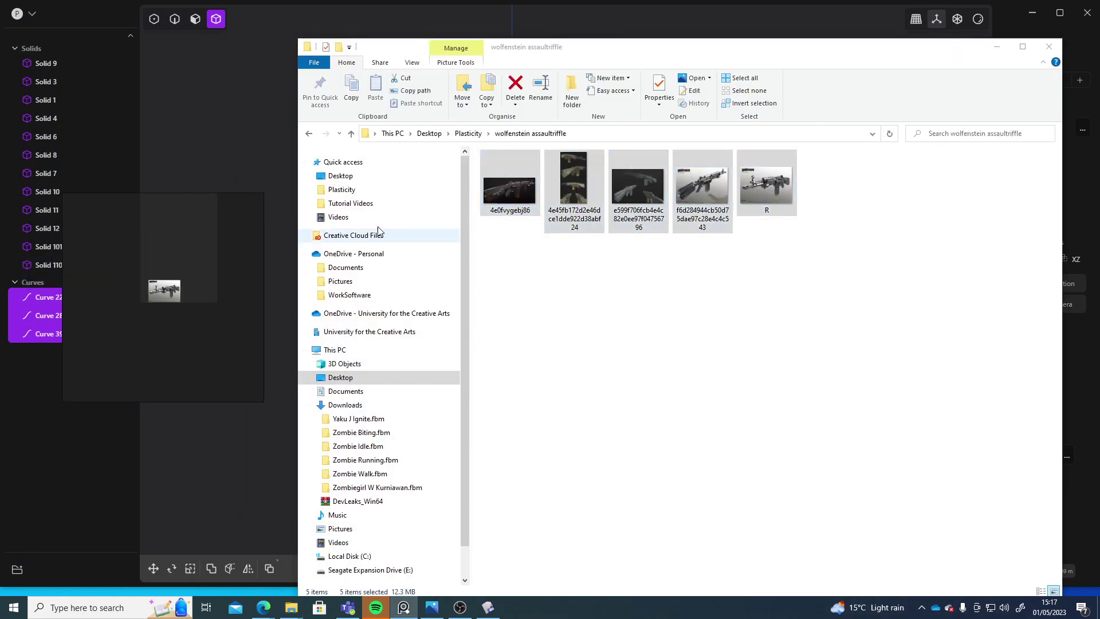
click(996, 53)
Step: Examine the rifle reference images for the shape and side details of the receiver behind the front block
scroll(168, 299, up, 5)
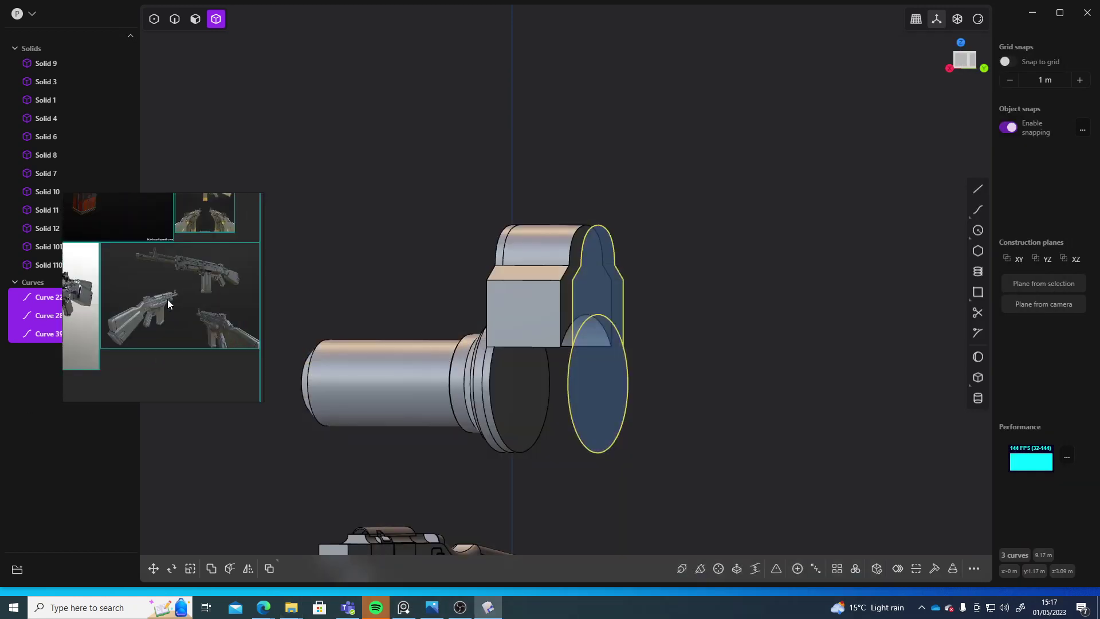
middle_drag(183, 375, 369, 230)
scroll(138, 324, up, 6)
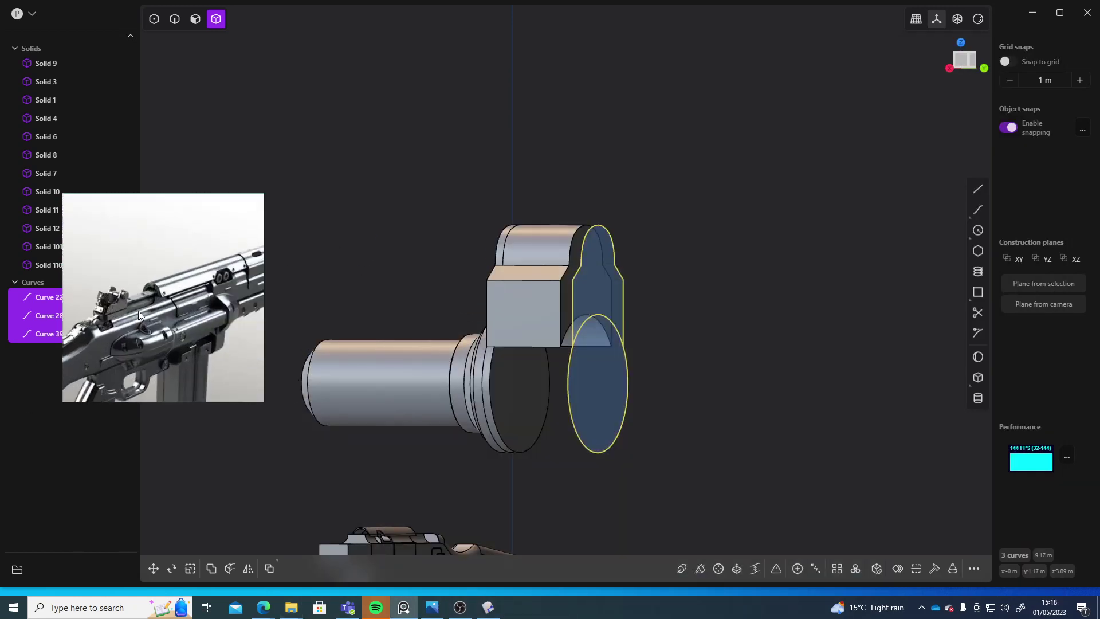
scroll(139, 312, down, 5)
middle_drag(243, 275, 182, 304)
scroll(139, 321, down, 3)
scroll(134, 276, up, 5)
scroll(184, 294, up, 7)
scroll(185, 295, down, 3)
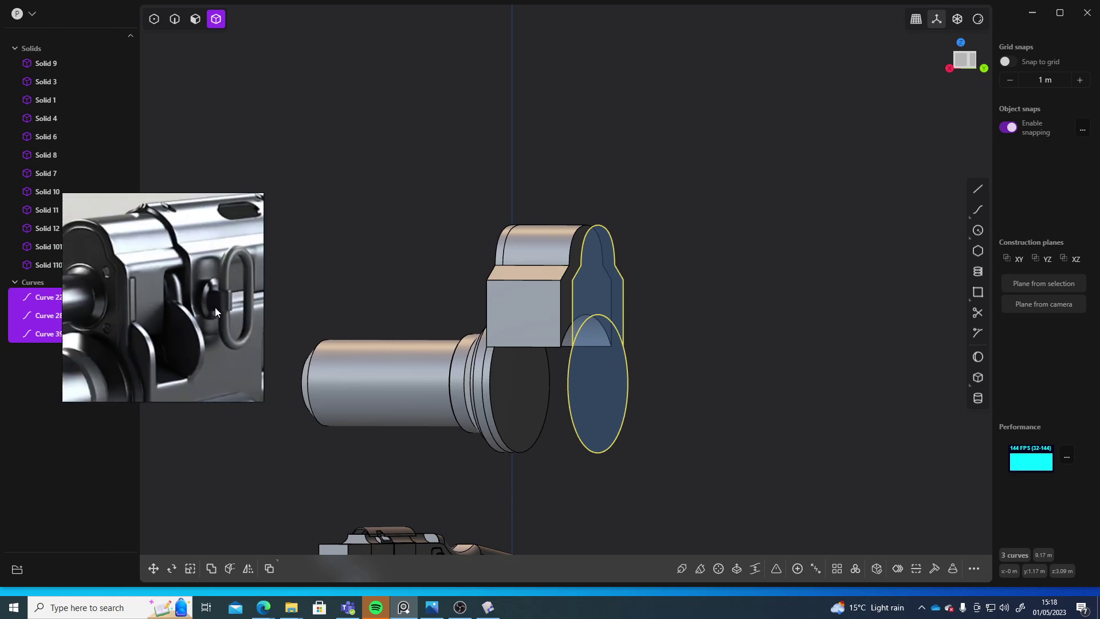
Step: Extrude the two receiver outline curves behind the front block about 3.38 m rearward, leaving out the circle curve
right_drag(739, 375, 708, 322)
middle_drag(708, 322, 669, 312)
scroll(187, 336, down, 2)
click(730, 277)
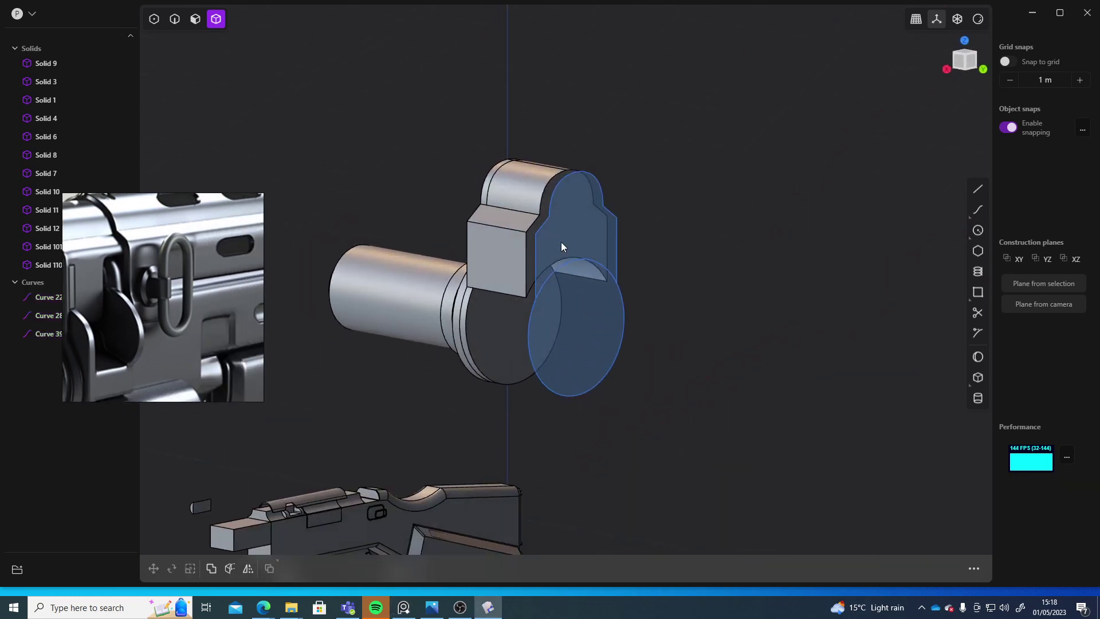
scroll(552, 256, up, 4)
key(2)
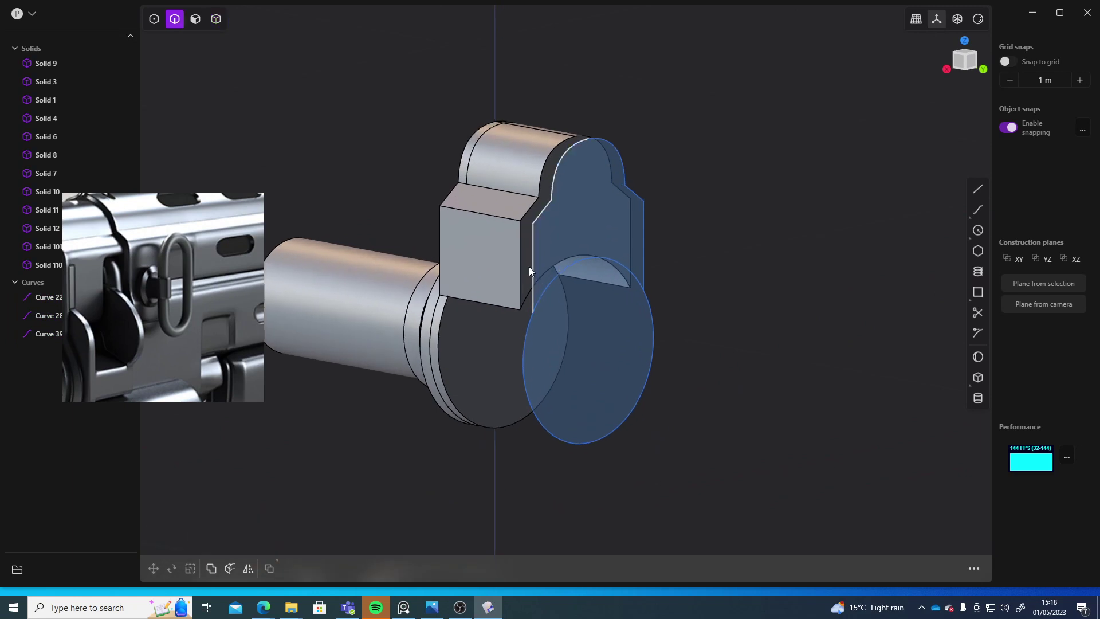
click(532, 266)
click(627, 189)
middle_drag(750, 321, 613, 318)
scroll(804, 342, down, 5)
middle_drag(616, 318, 654, 320)
key(e)
drag(498, 263, 640, 256)
middle_drag(809, 318, 700, 312)
scroll(699, 311, up, 5)
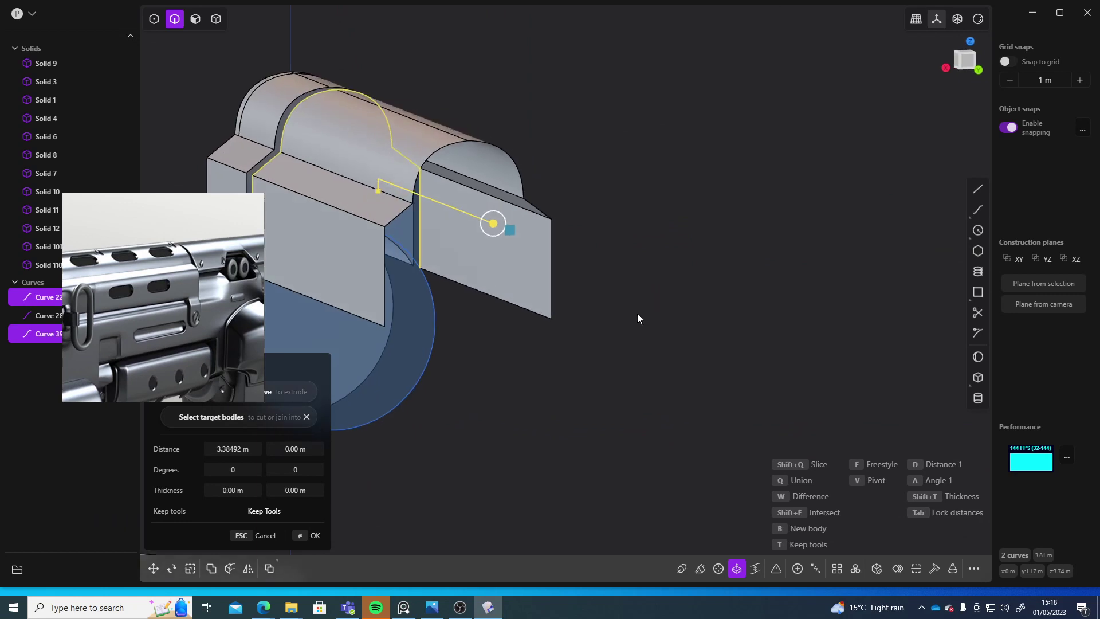
middle_drag(614, 321, 712, 394)
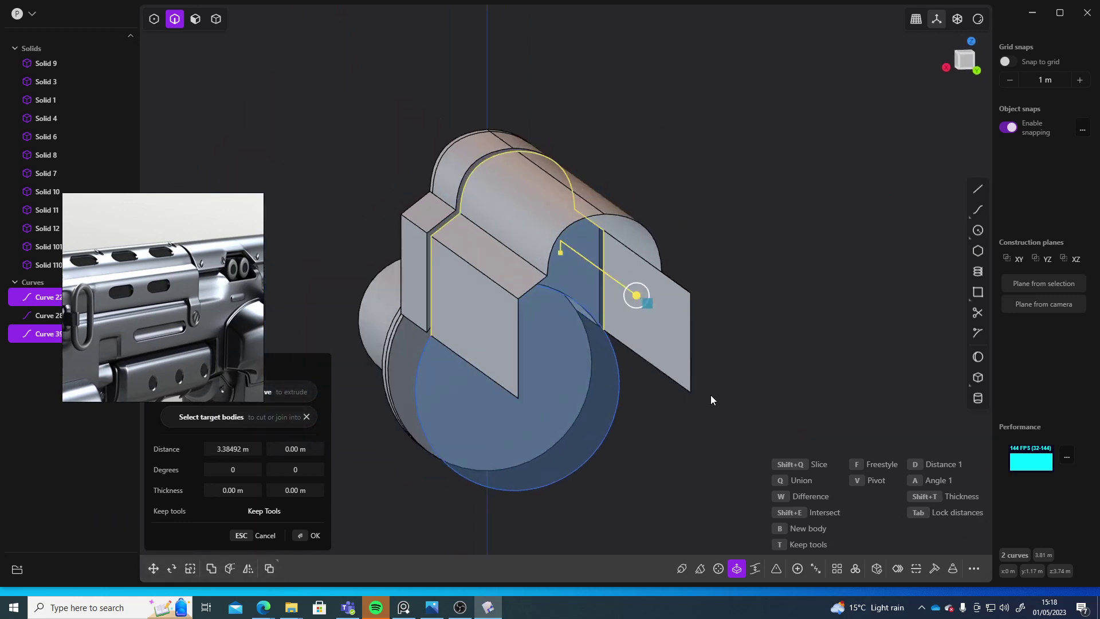
Step: Give the extruded receiver shell a thickness of about -0.023 m on both sides and finish the extrusion
key(shift+t)
mouse_move(563, 244)
mouse_down()
mouse_move(579, 233)
mouse_move(560, 243)
mouse_up()
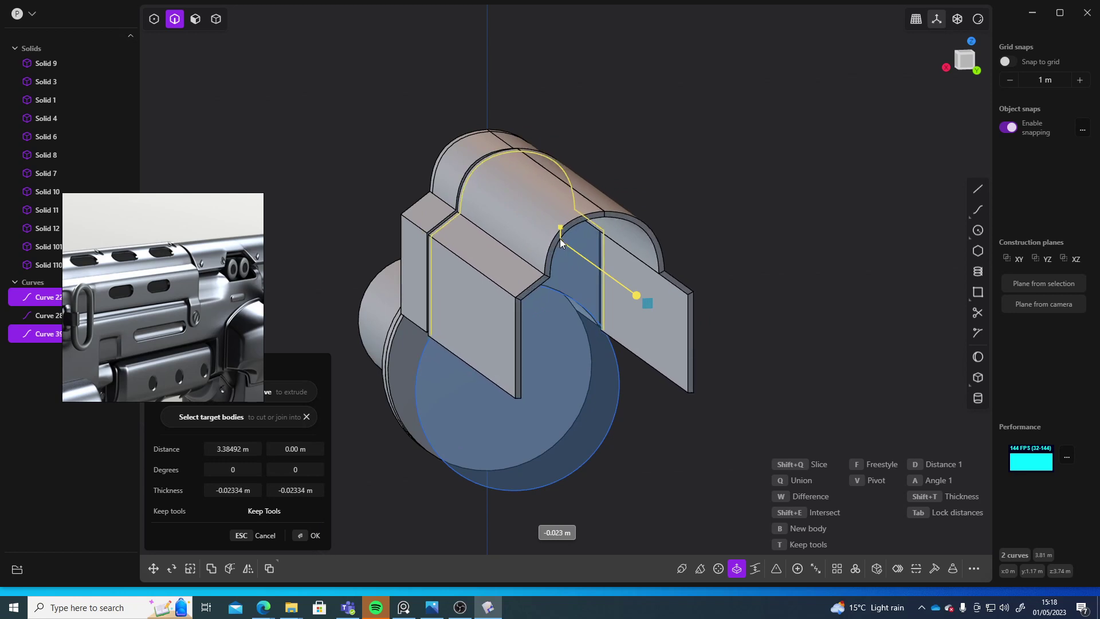
middle_drag(724, 296, 511, 381)
key(Return)
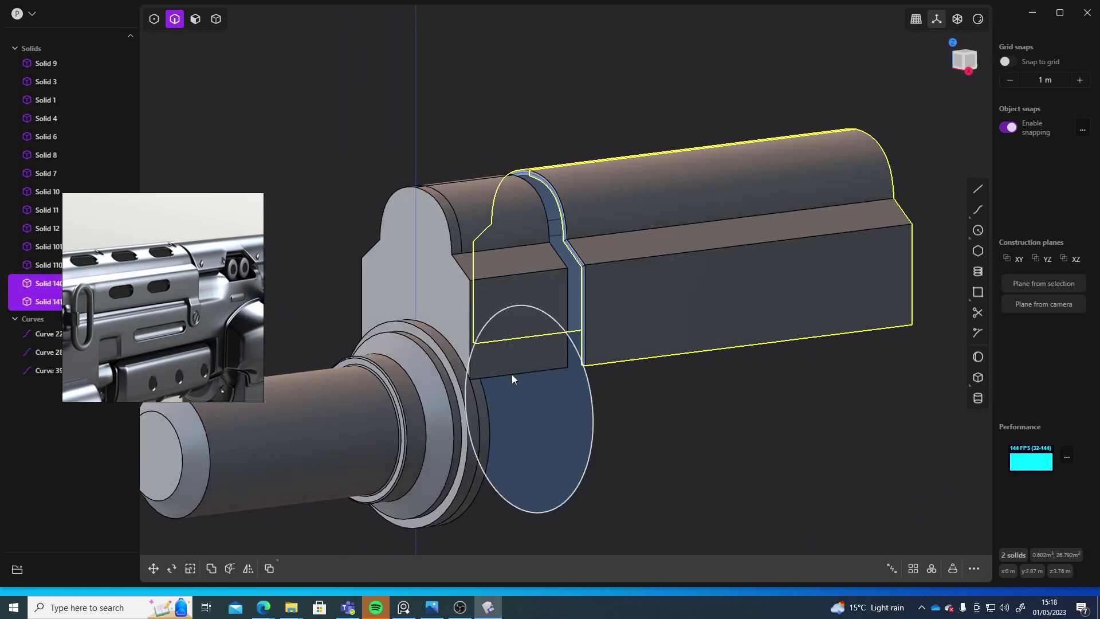
Step: Examine the receiver shell's wall and front edge from the front, comparing it with the reference image
middle_drag(176, 327, 296, 332)
scroll(174, 311, up, 3)
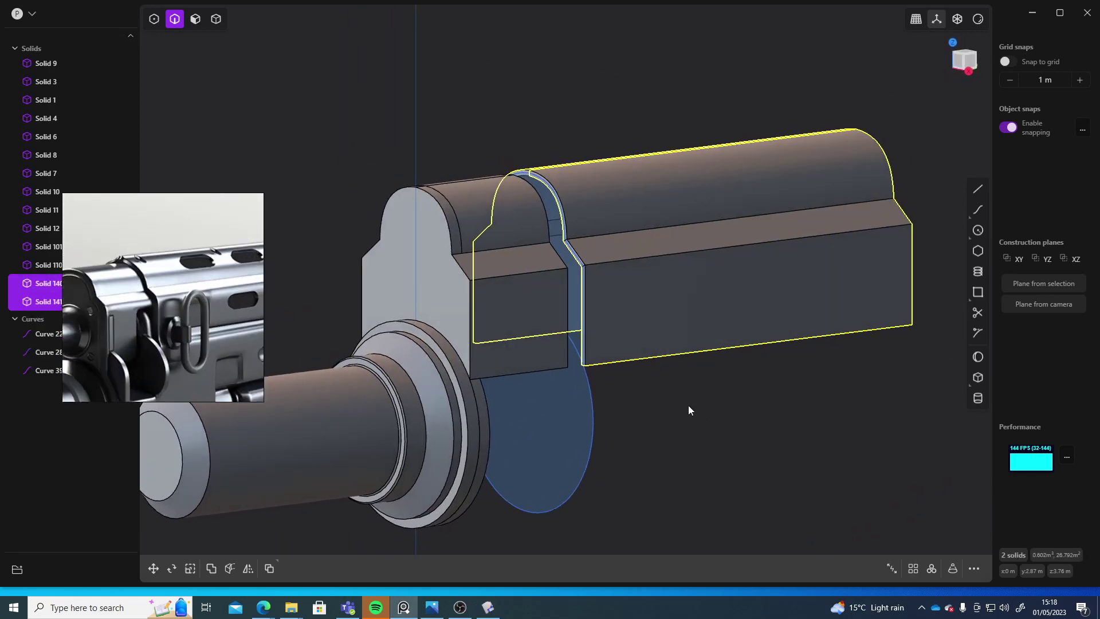
middle_drag(689, 405, 771, 393)
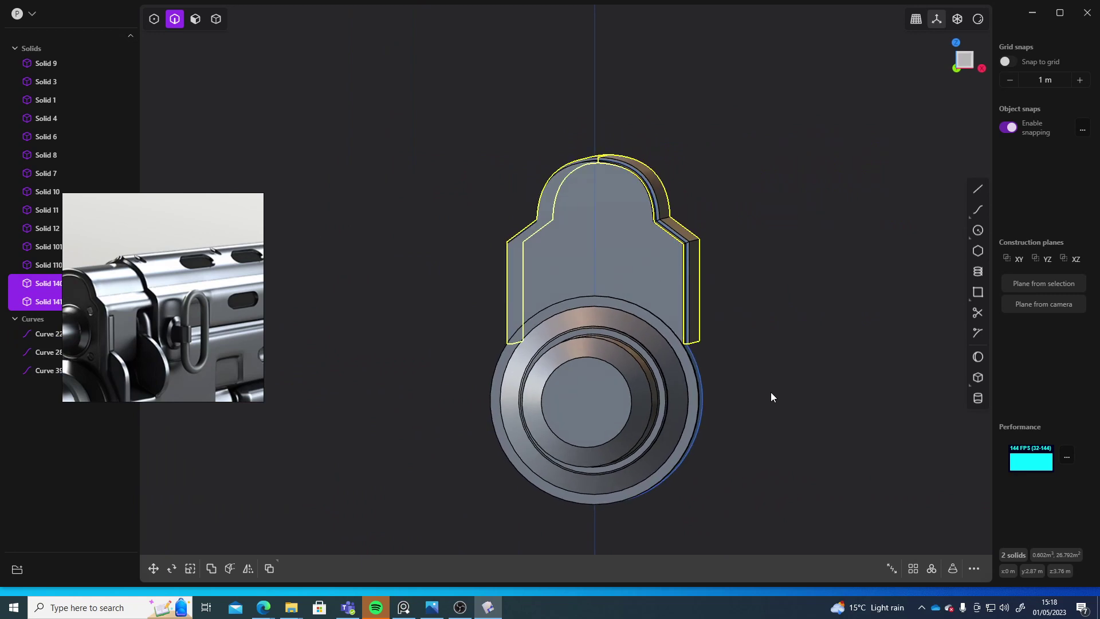
click(962, 63)
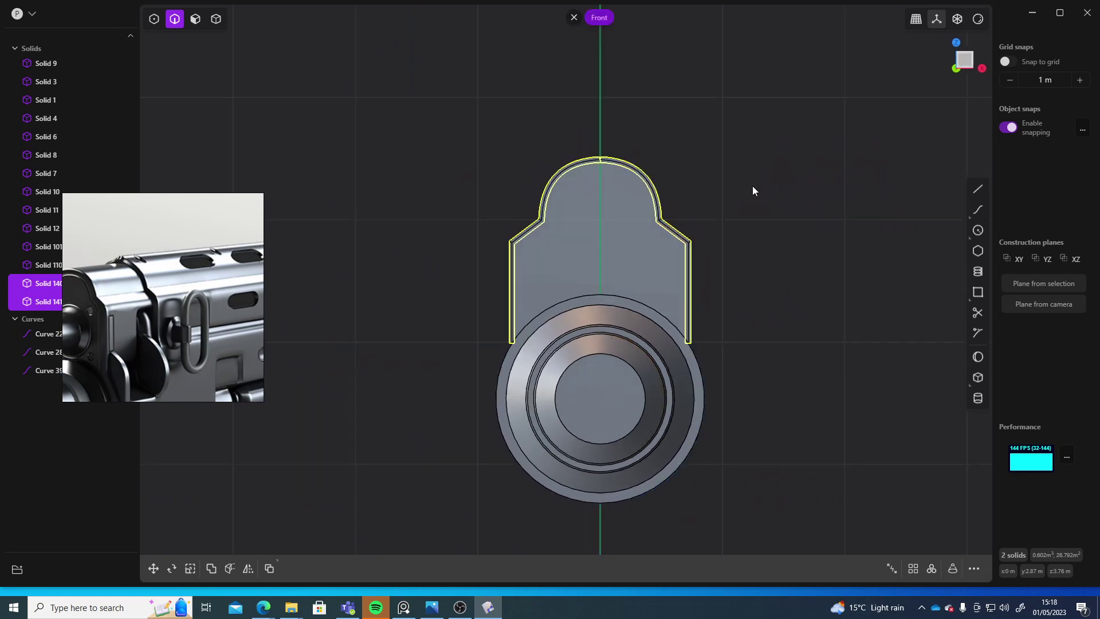
scroll(524, 281, up, 5)
click(638, 287)
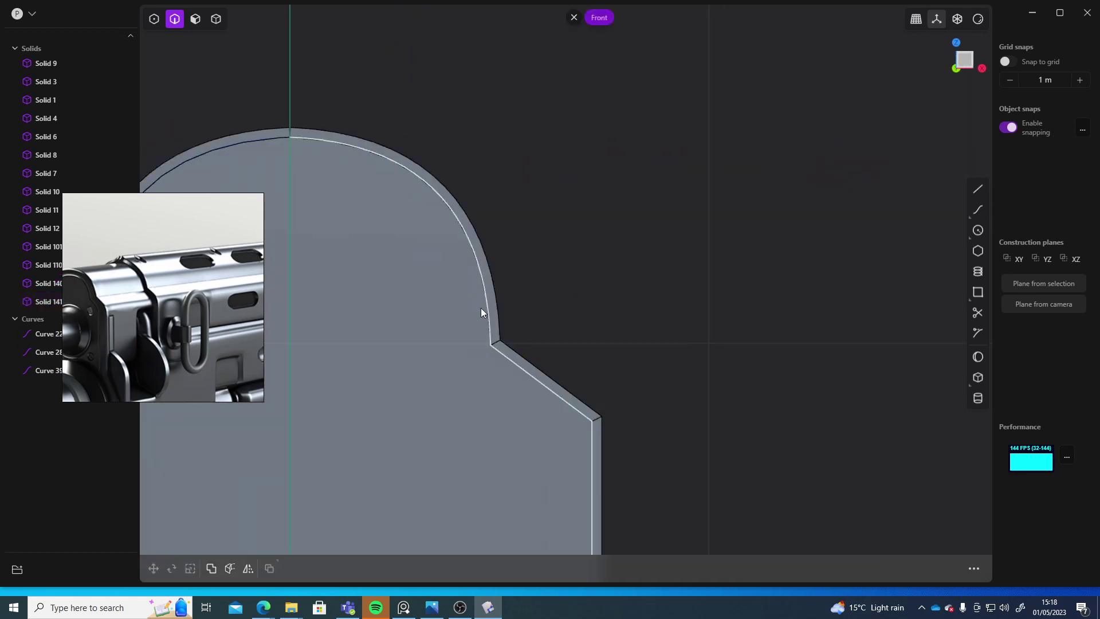
middle_drag(477, 312, 668, 263)
click(964, 60)
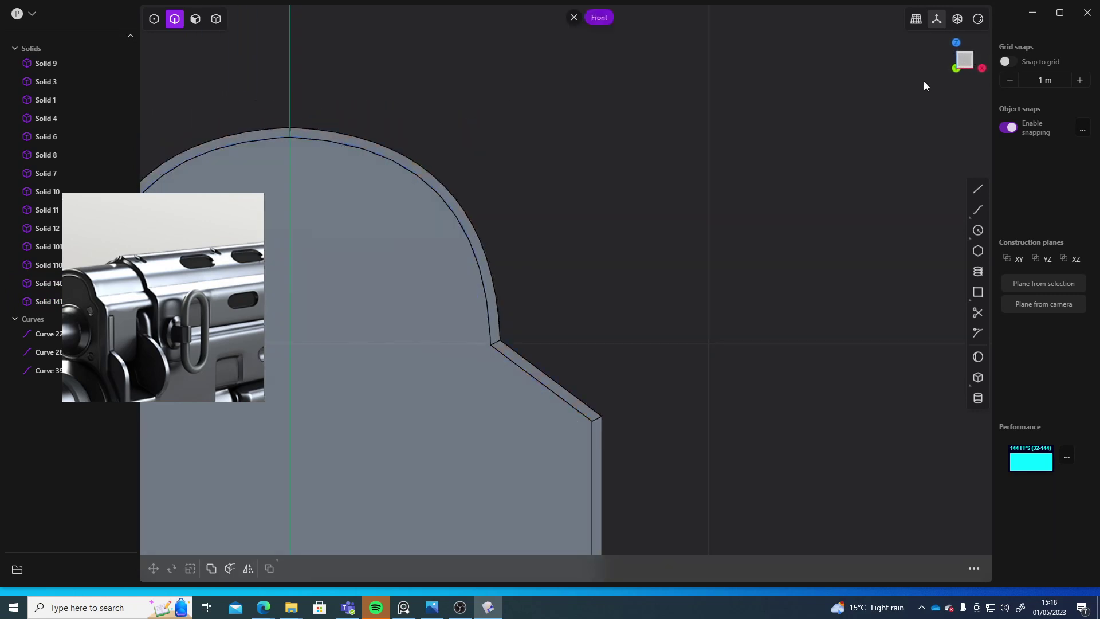
click(491, 259)
key(f)
middle_drag(633, 287, 693, 279)
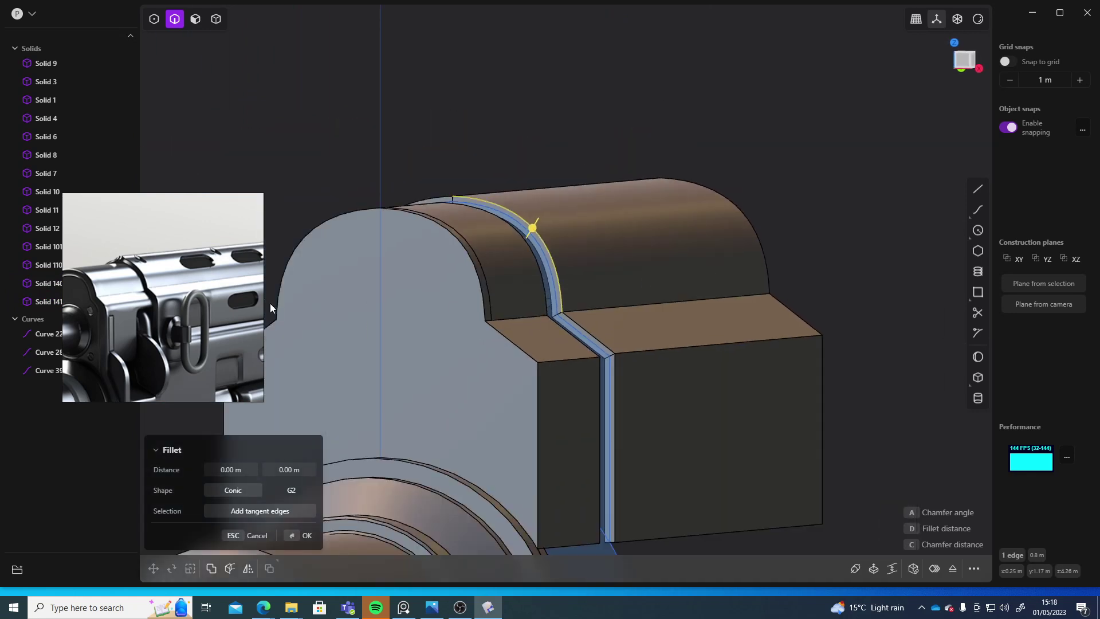
scroll(143, 310, down, 6)
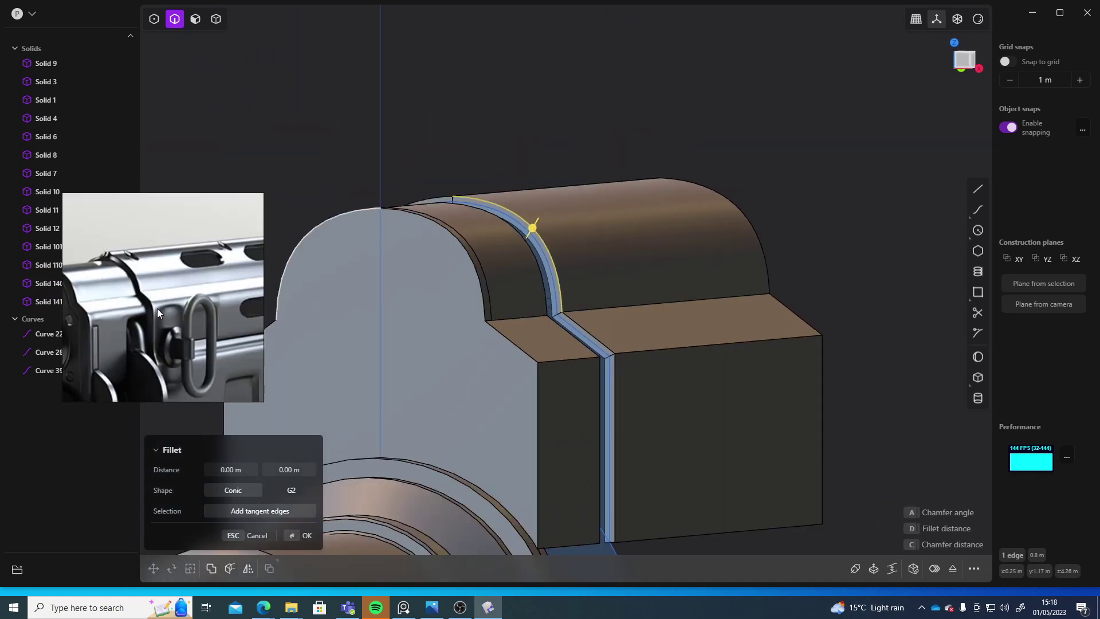
middle_drag(922, 234, 642, 330)
scroll(766, 224, down, 8)
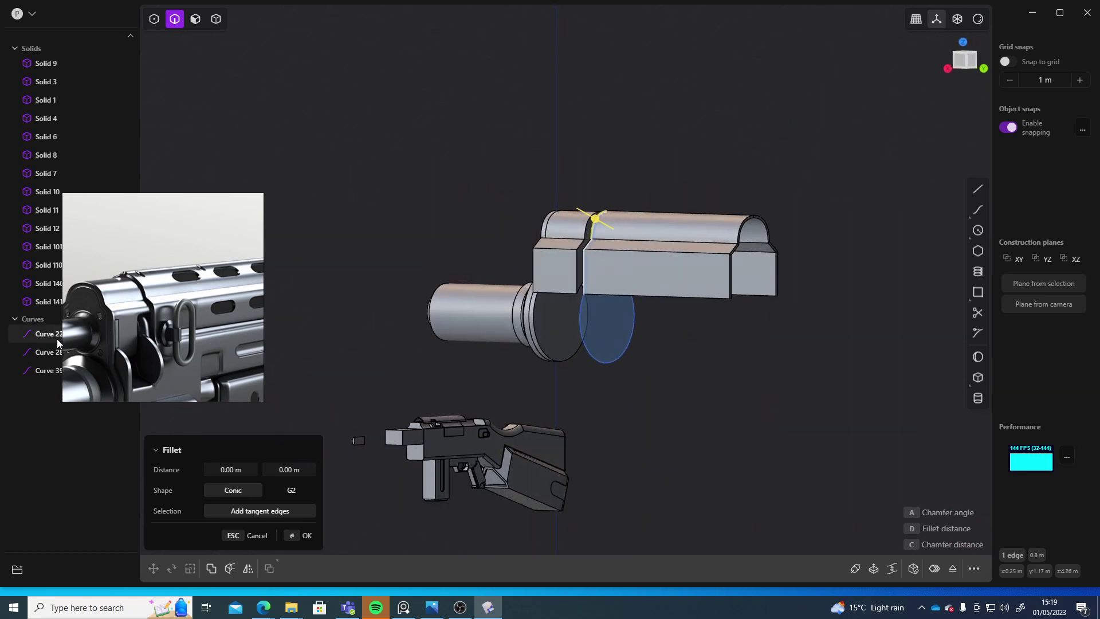
Step: Delete the three leftover receiver profile curves
click(48, 335)
shift+click(47, 371)
key(Delete)
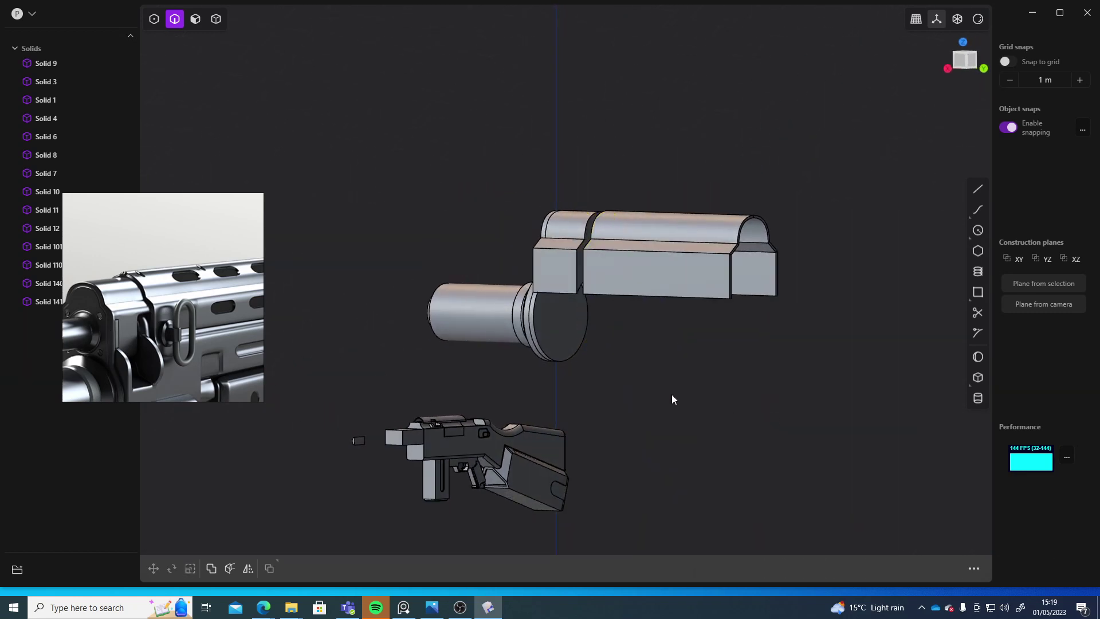
Step: Sketch a rectangle about 0.30 m by 0.71 m in the right view, overlapping the front block's lower rear corner
middle_drag(672, 396, 696, 382)
click(961, 65)
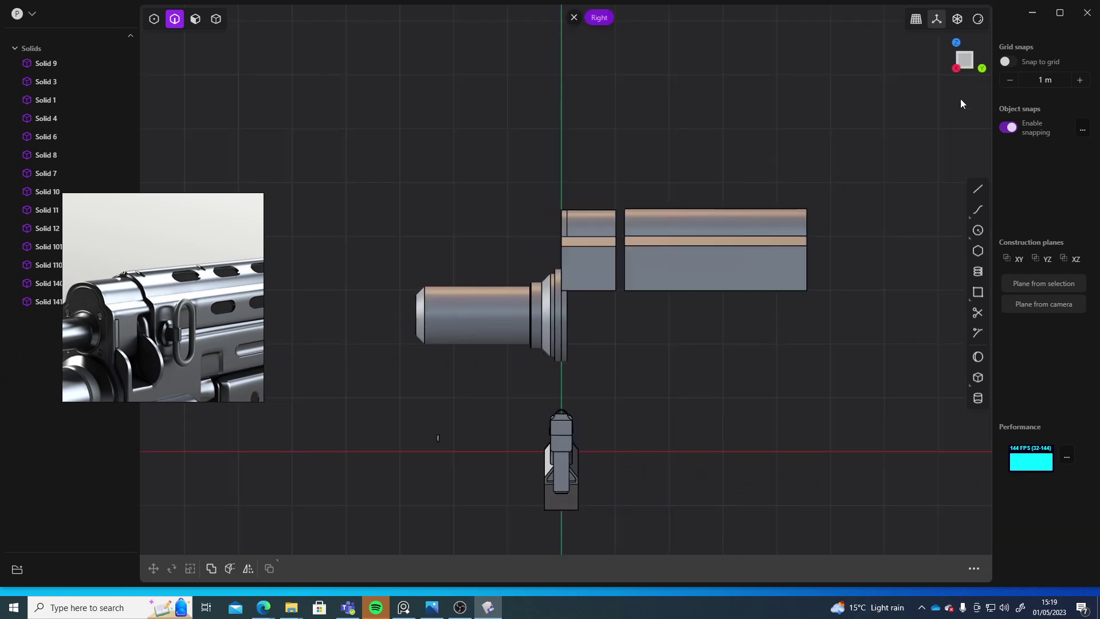
scroll(736, 270, up, 5)
shift+middle_drag(688, 358, 604, 377)
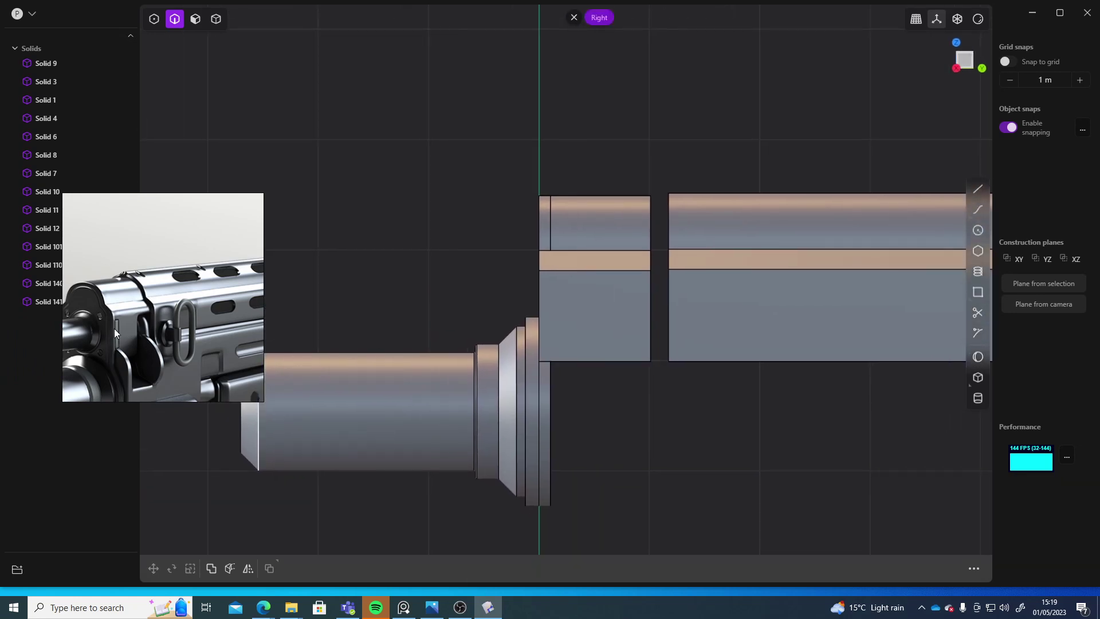
scroll(198, 304, up, 3)
middle_drag(154, 298, 173, 241)
scroll(694, 362, up, 5)
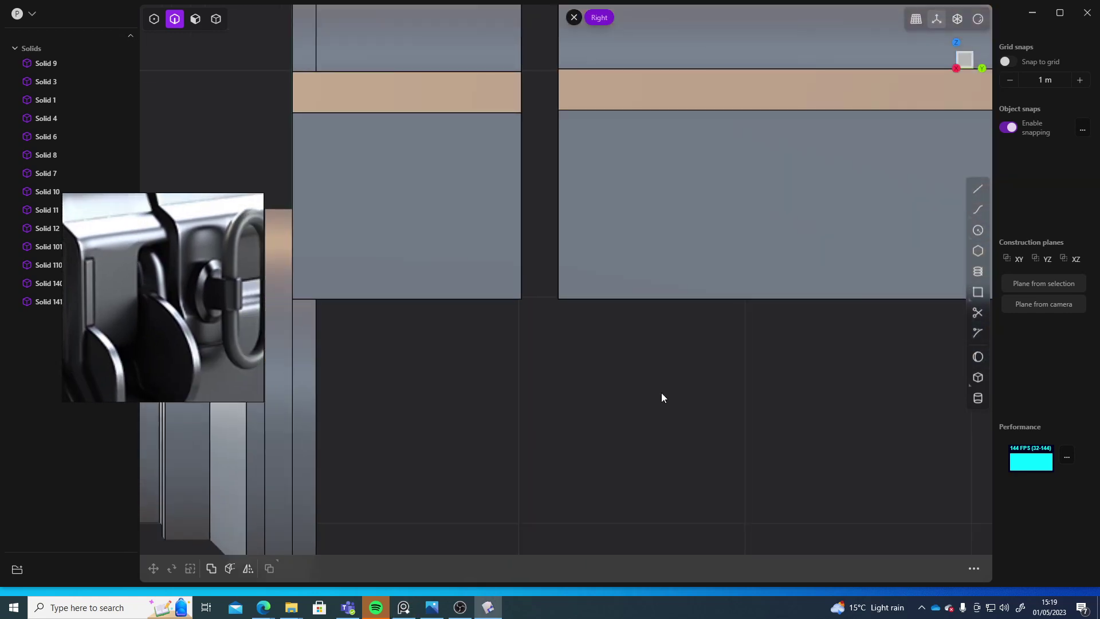
click(981, 294)
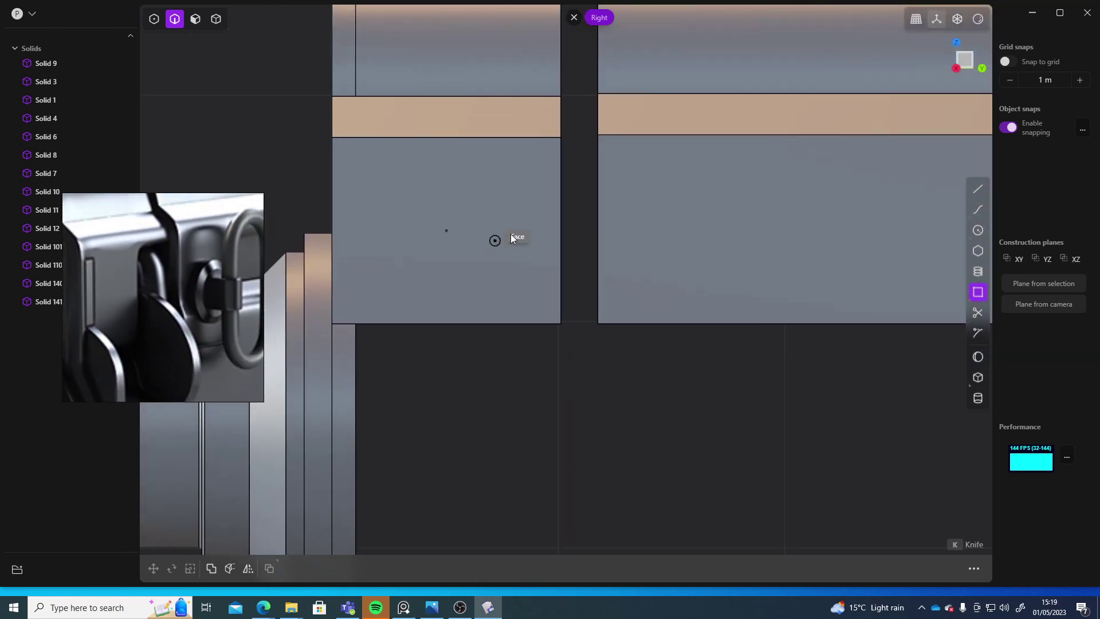
click(573, 184)
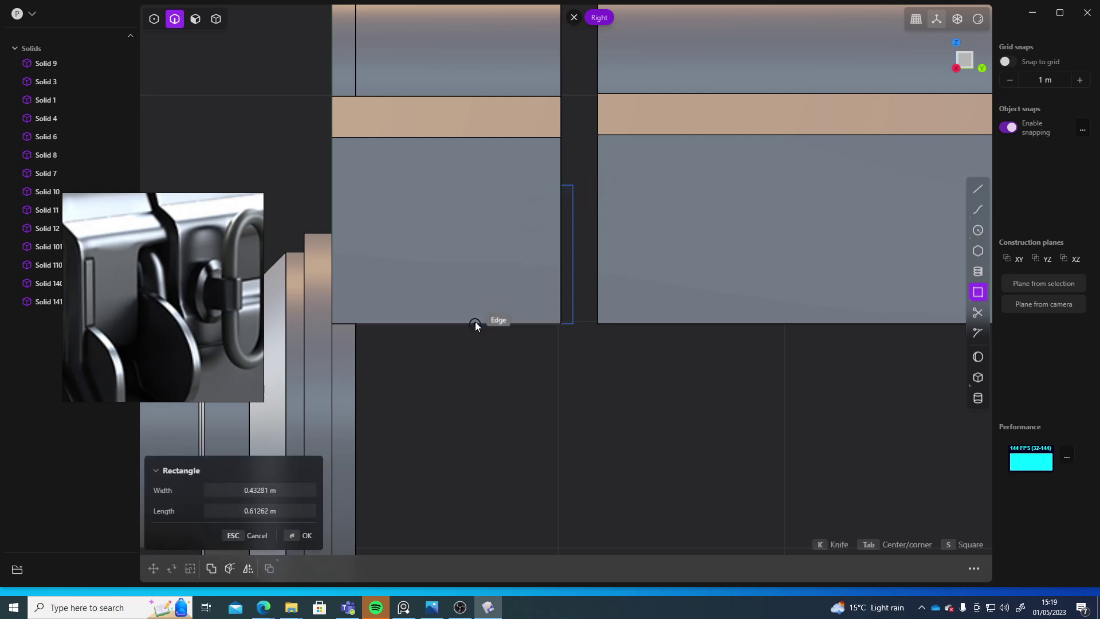
click(507, 345)
middle_drag(611, 403, 587, 421)
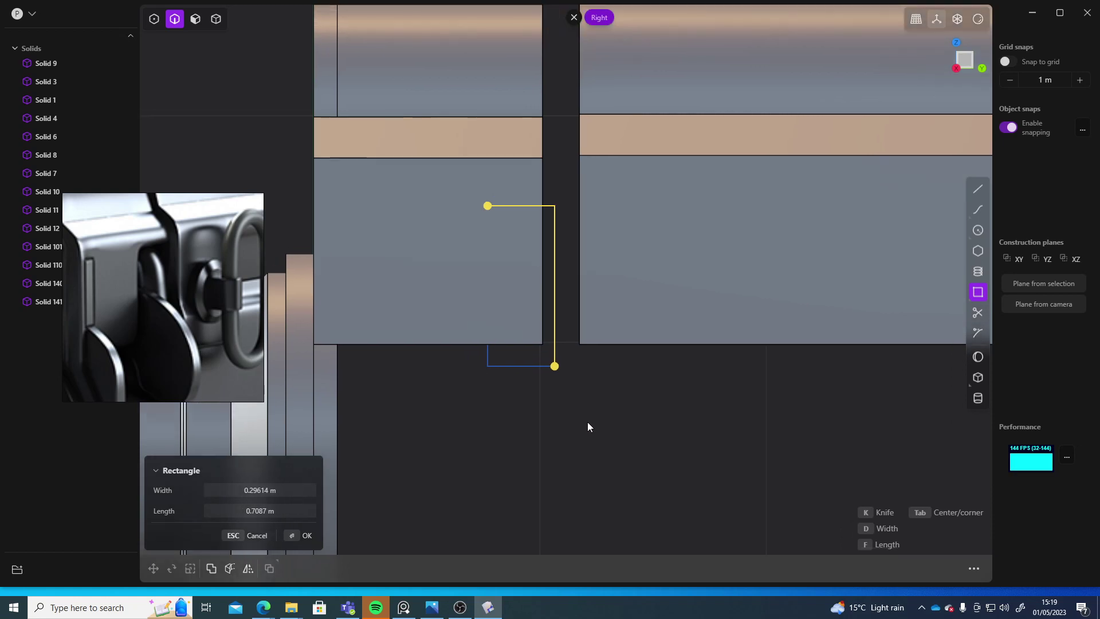
Step: Extrude the rectangle along X into a separate cutter box long enough to span the front block
key(3)
click(516, 354)
key(e)
middle_drag(516, 355, 593, 419)
scroll(594, 419, down, 5)
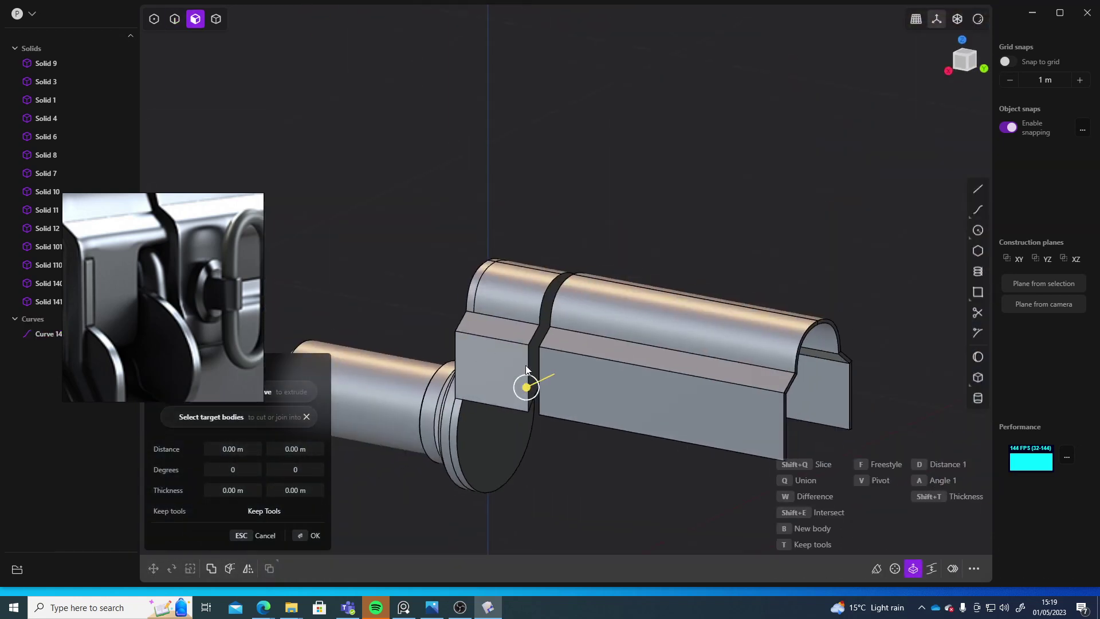
drag(525, 388, 440, 438)
shift+middle_drag(735, 165, 786, 167)
key(Return)
Step: Move the cutter box along X so it crosses the front block, and scale it to about 1.32 along X
key(g)
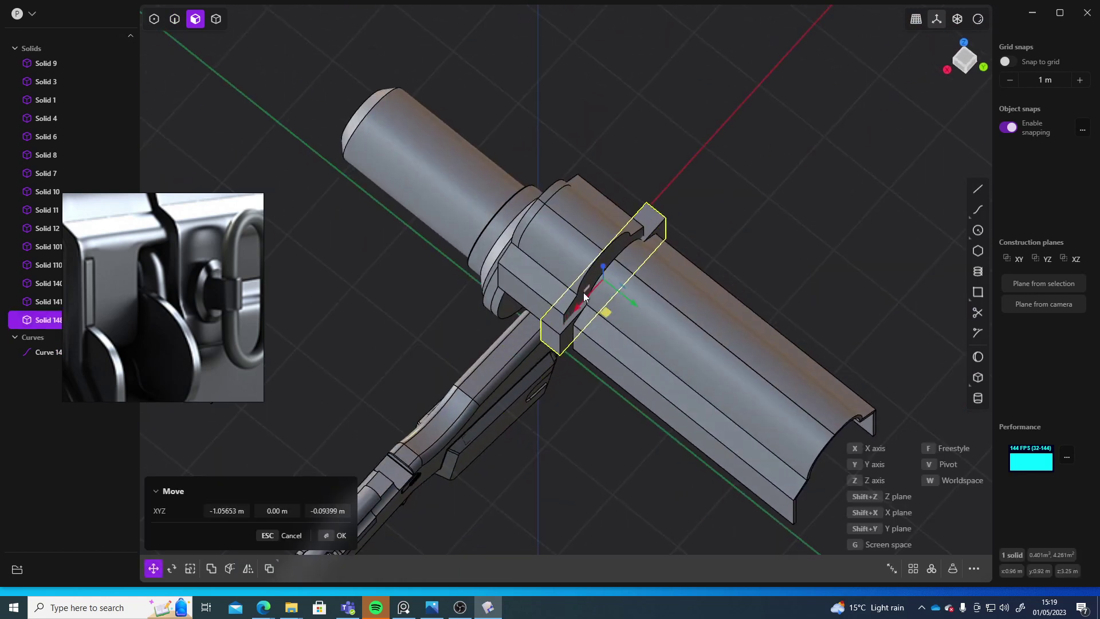
key(Escape)
key(g)
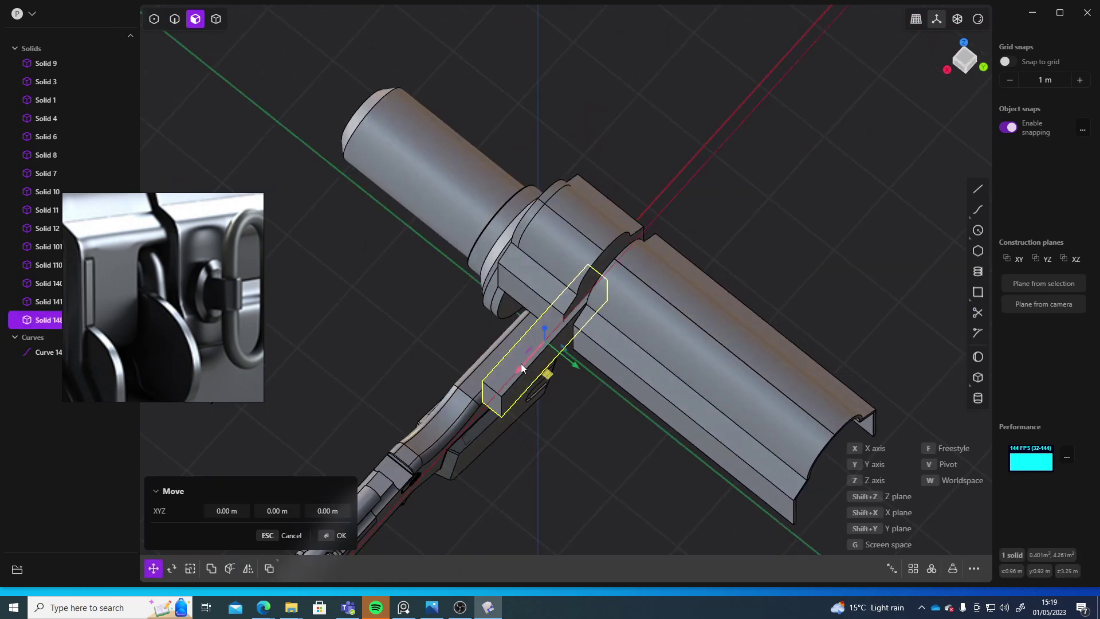
click(573, 317)
key(s)
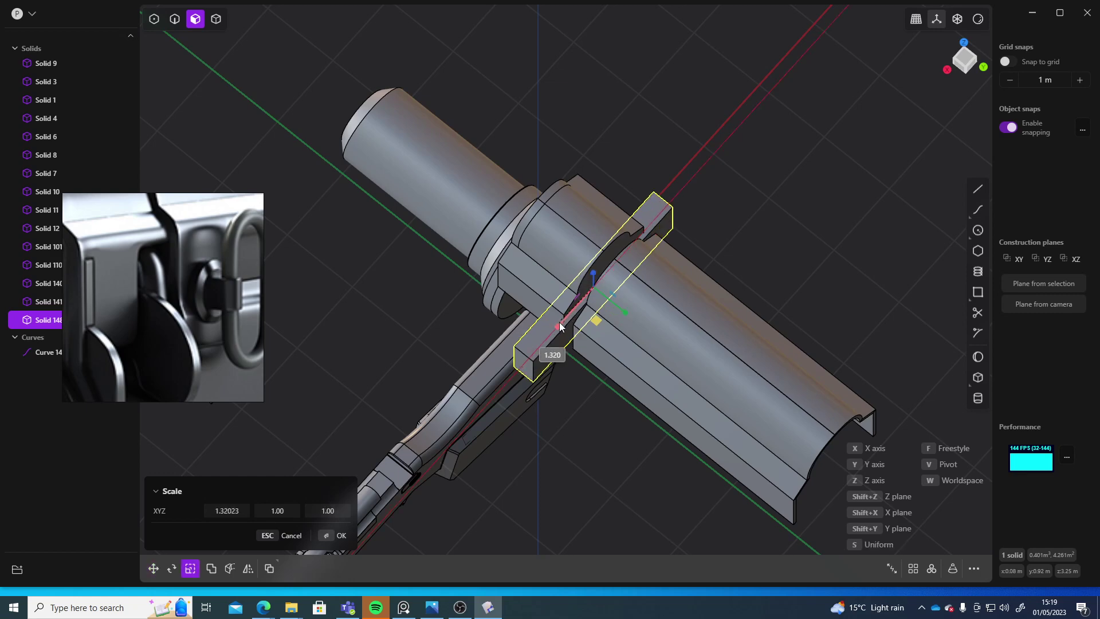
click(559, 322)
click(843, 228)
Step: Subtract the cutter box from the front receiver block to notch its lower rear corner on both sides
middle_drag(843, 224, 585, 264)
key(4)
click(488, 277)
middle_drag(619, 385, 631, 328)
scroll(624, 365, up, 5)
key(q)
click(643, 294)
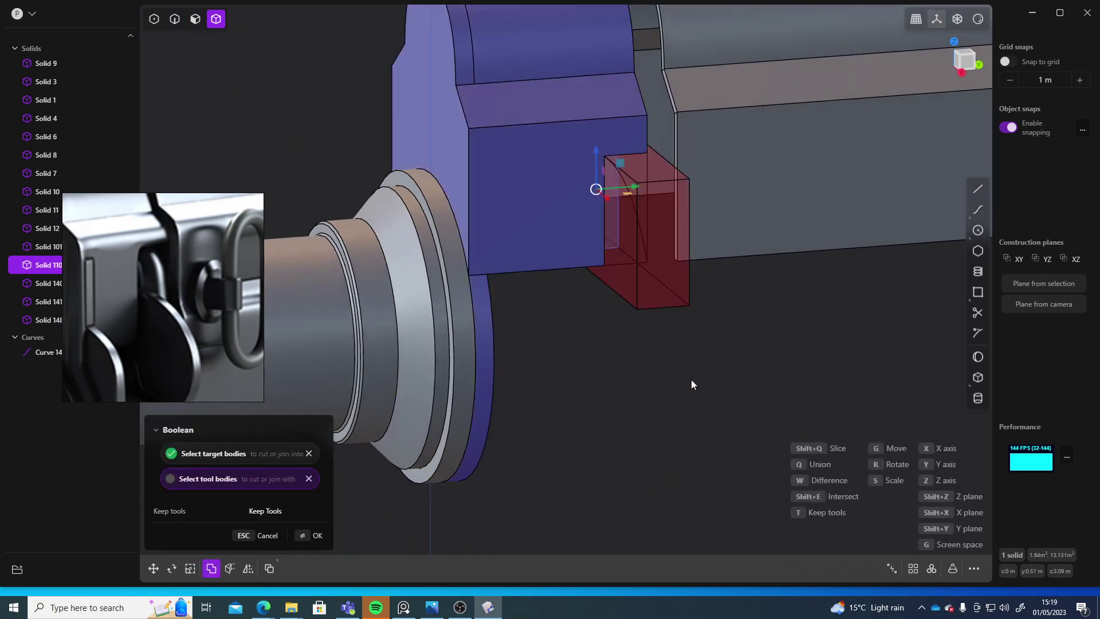
key(Return)
Step: Fillet the inner corner edge of the front block's notch by about 0.073 m
middle_drag(691, 380, 625, 403)
scroll(621, 400, up, 5)
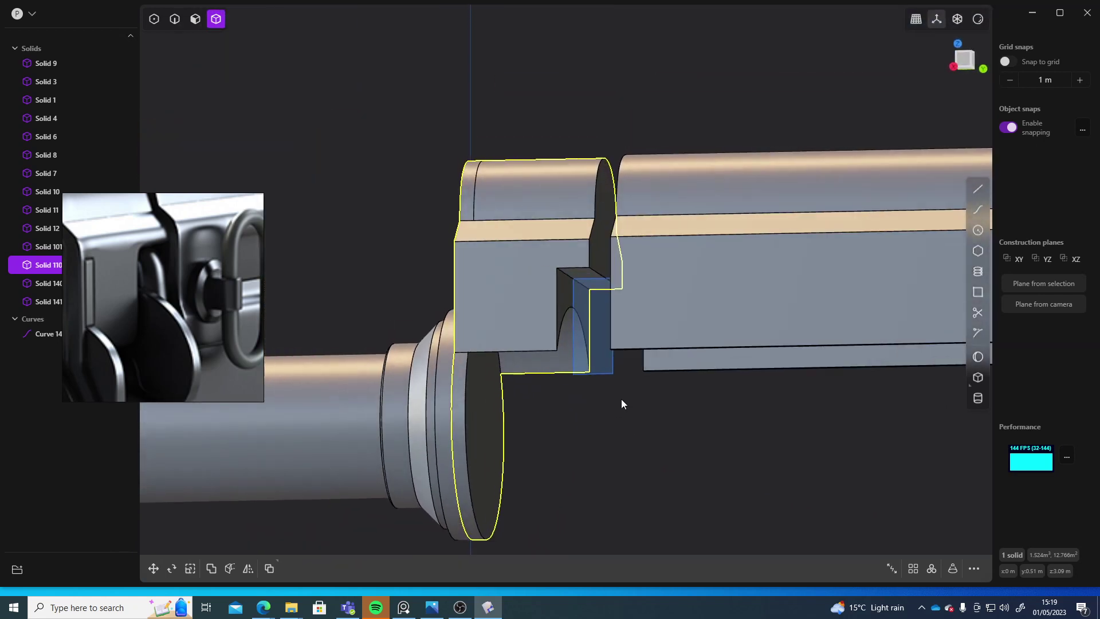
key(2)
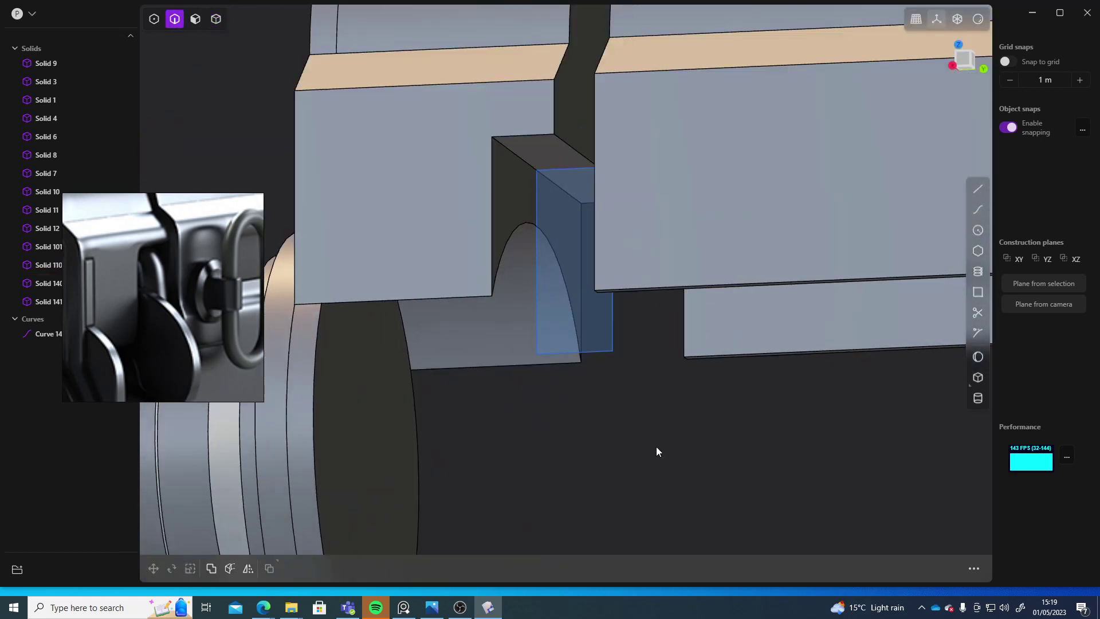
click(512, 154)
key(f)
drag(513, 152, 548, 127)
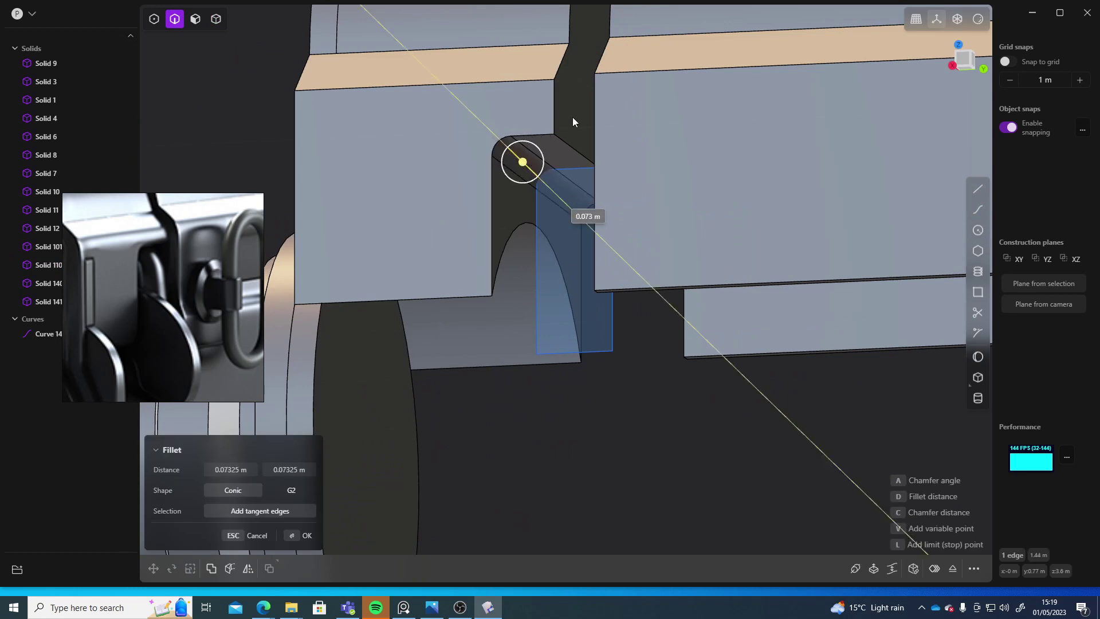
click(572, 117)
right_click(660, 446)
Step: Delete the leftover rectangle curve used for the notch
shift+middle_drag(562, 408, 570, 507)
scroll(567, 470, down, 5)
click(47, 334)
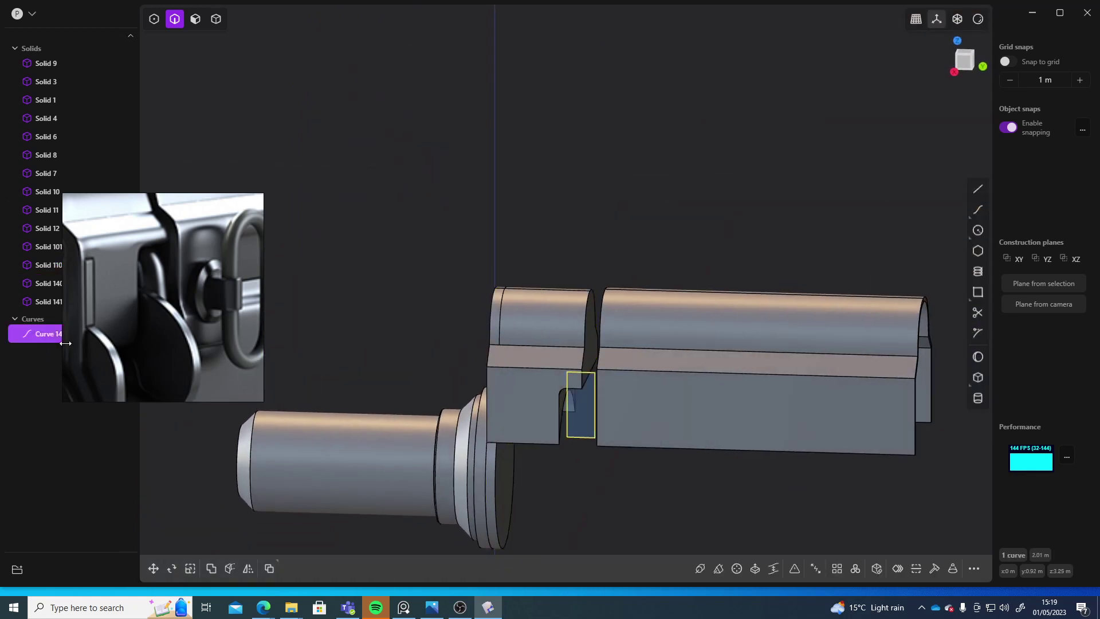
key(Delete)
middle_drag(761, 452, 614, 351)
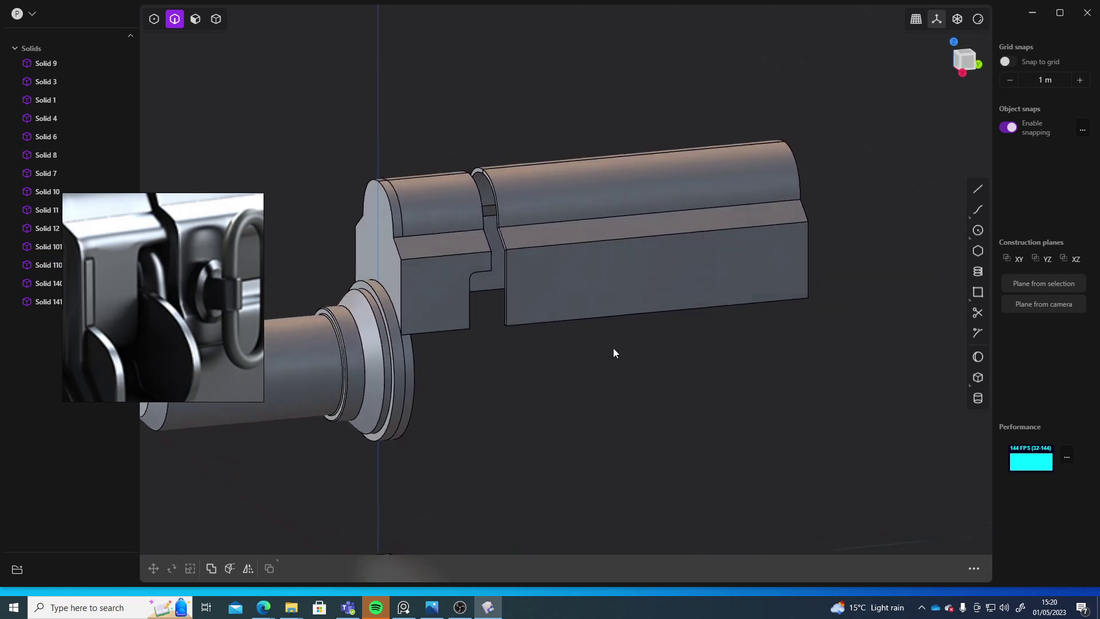
key(4)
click(652, 297)
key(g)
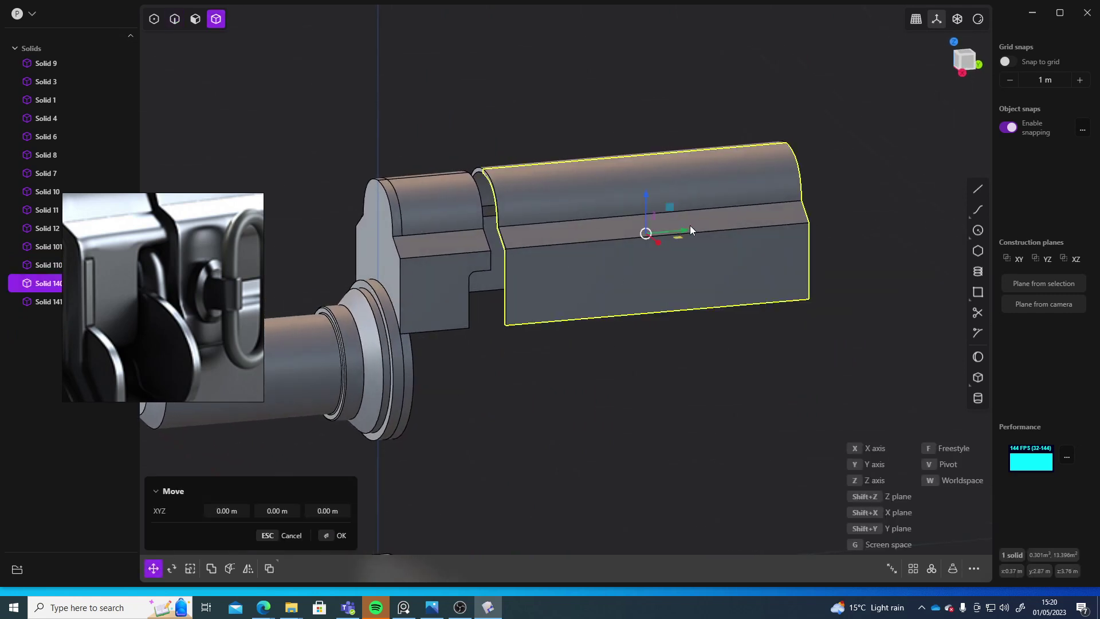
mouse_move(690, 225)
mouse_down()
mouse_move(661, 230)
mouse_move(673, 226)
mouse_up()
middle_drag(577, 332, 675, 347)
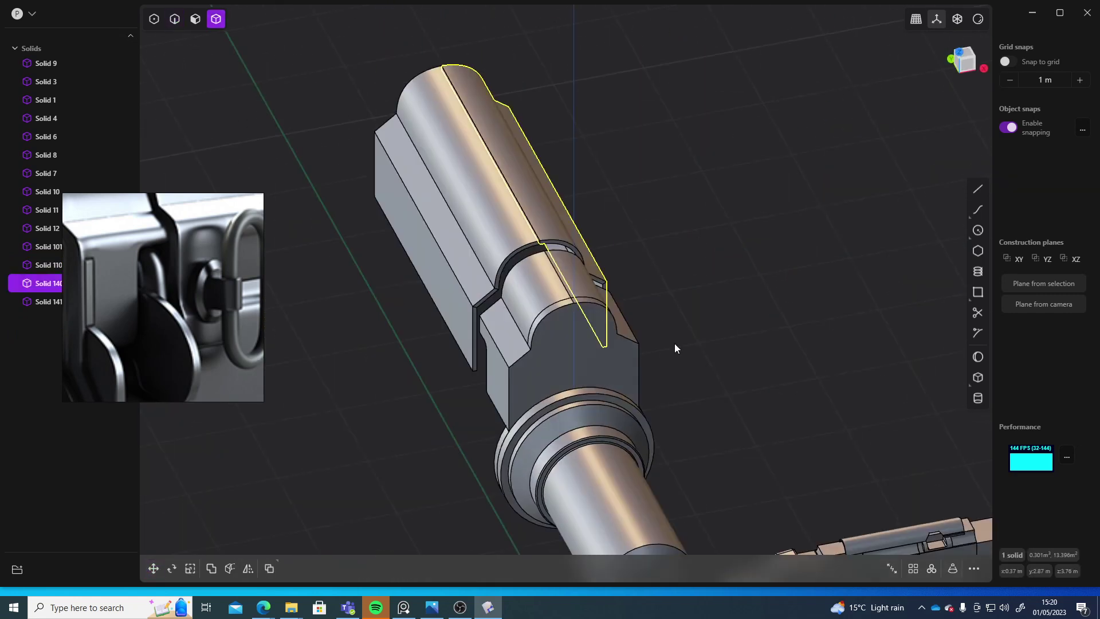
Step: Union the two halves of the long receiver shell into one solid
middle_drag(548, 225, 646, 271)
key(shift+d)
key(Return)
Step: Move the long receiver shell about -0.177 m along Y towards the front receiver block
key(g)
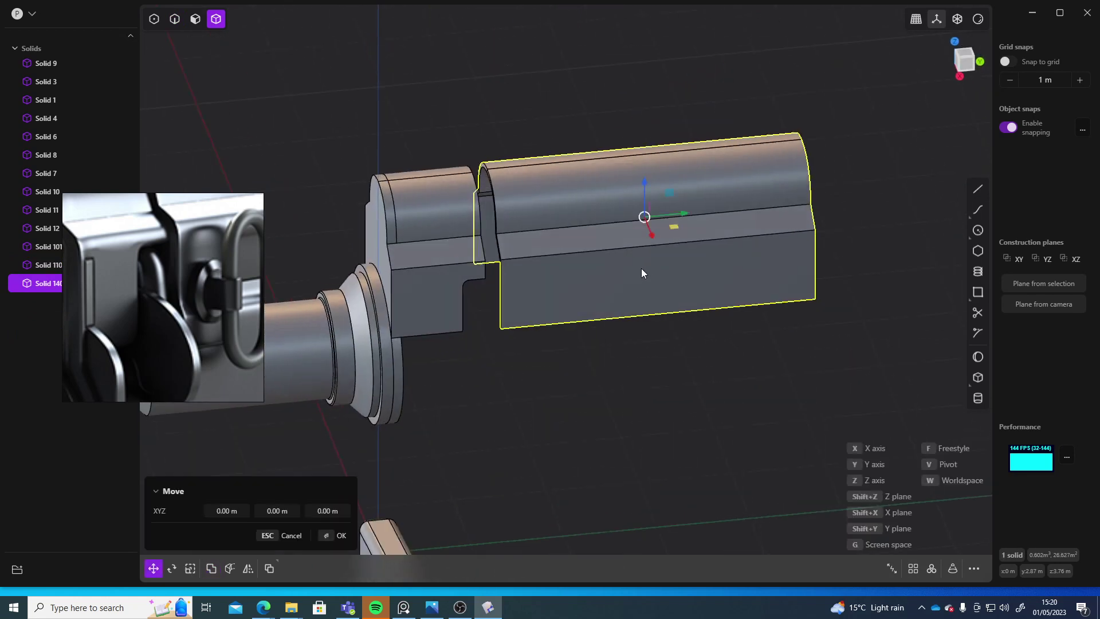
drag(687, 211, 669, 210)
middle_drag(647, 409, 712, 367)
scroll(693, 345, down, 3)
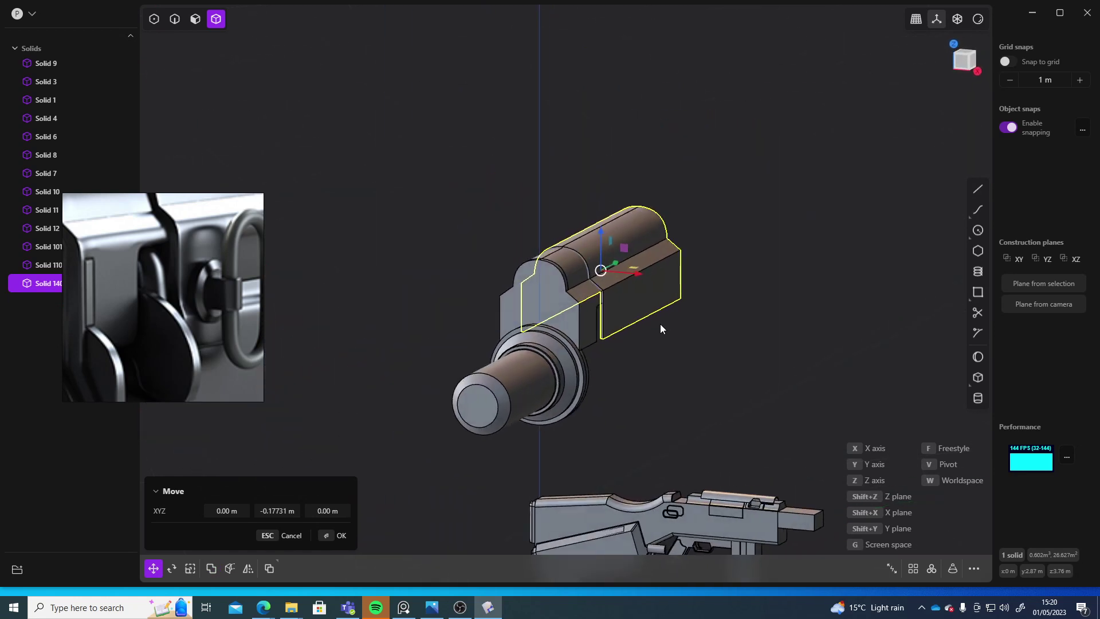
scroll(660, 325, up, 5)
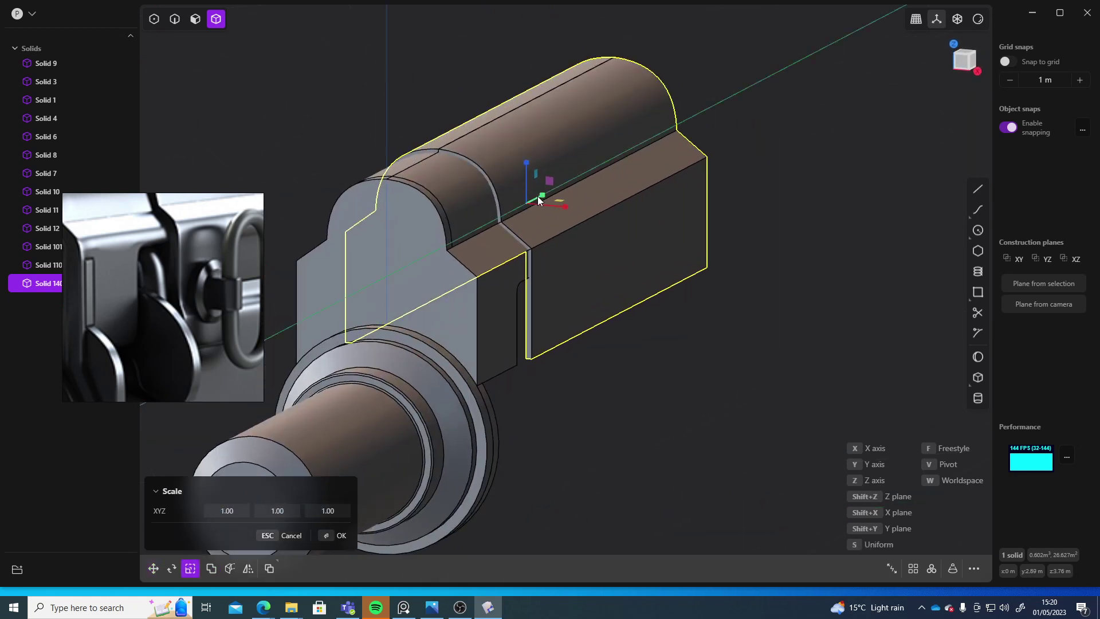
Step: Scale the long receiver shell up uniformly by a factor of about 1.021
key(Escape)
key(s)
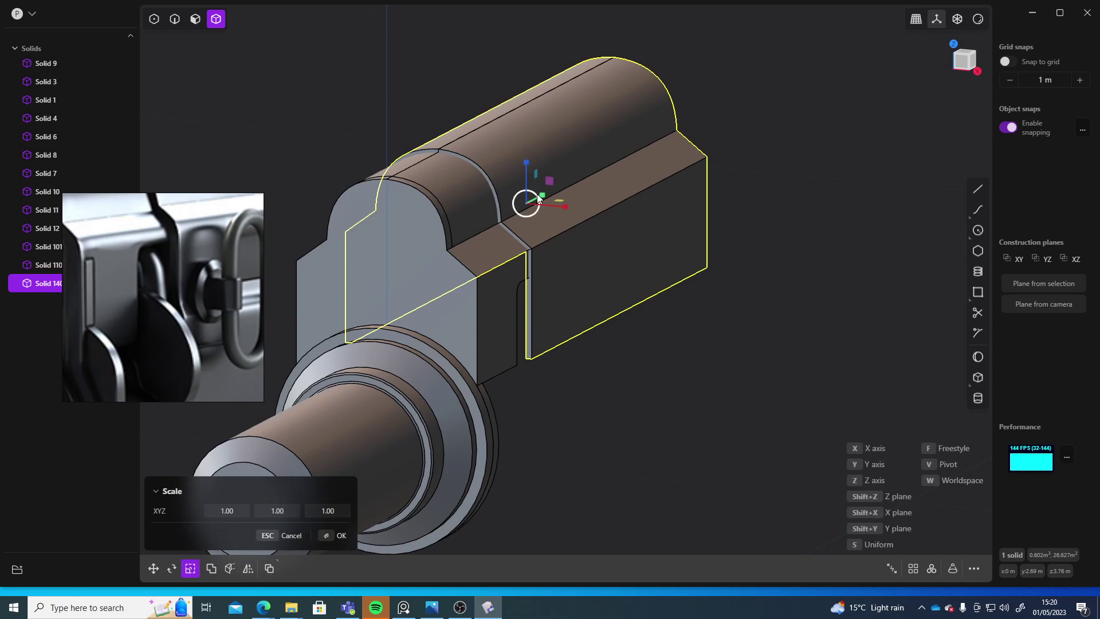
click(534, 192)
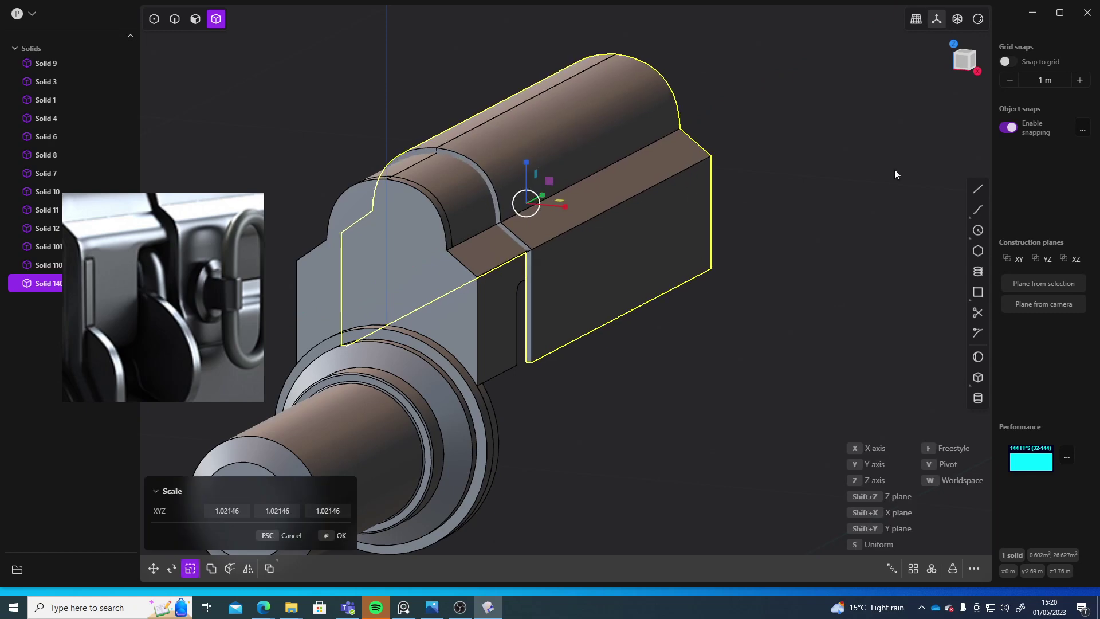
right_click(894, 169)
middle_drag(895, 170, 830, 220)
Step: Offset the long receiver shell's six inner faces inward slightly to thicken its wall
click(781, 278)
middle_drag(782, 278, 499, 356)
click(601, 241)
middle_drag(534, 256, 541, 219)
key(2)
key(3)
click(514, 224)
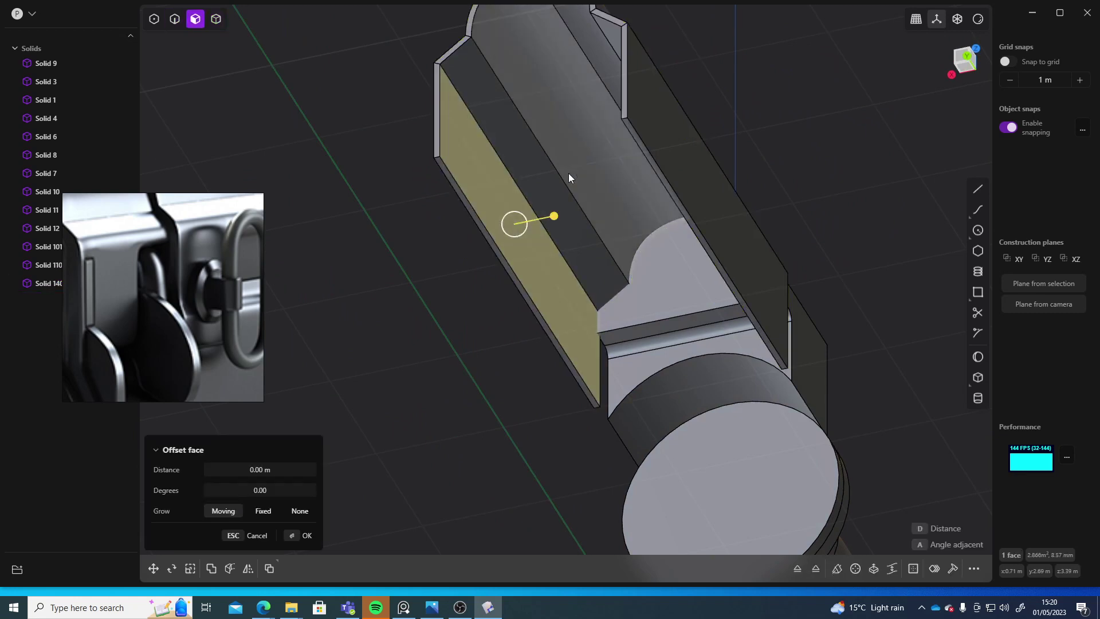
shift+click(555, 176)
shift+click(582, 148)
middle_drag(631, 184, 732, 186)
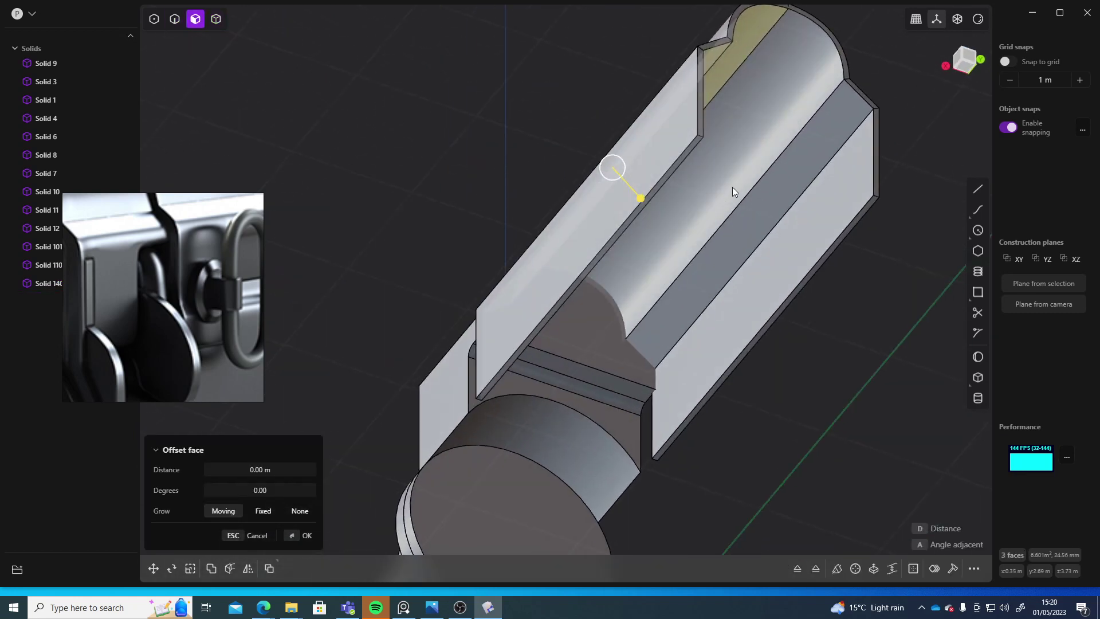
shift+click(733, 188)
shift+click(768, 217)
shift+click(777, 248)
middle_drag(777, 249, 678, 304)
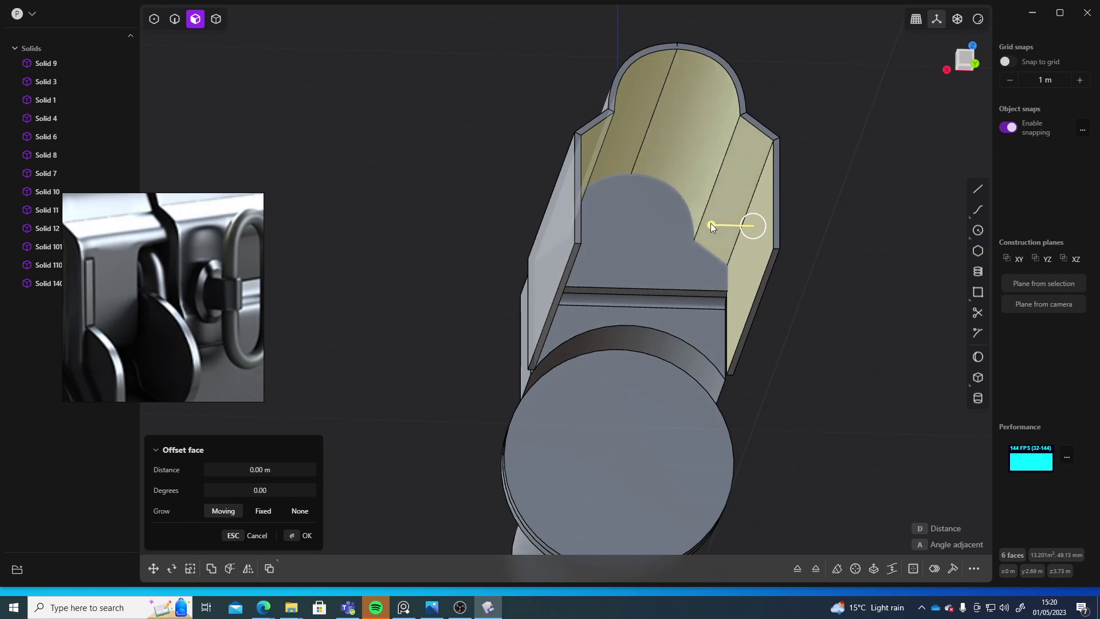
drag(711, 224, 700, 228)
middle_drag(886, 193, 1088, 263)
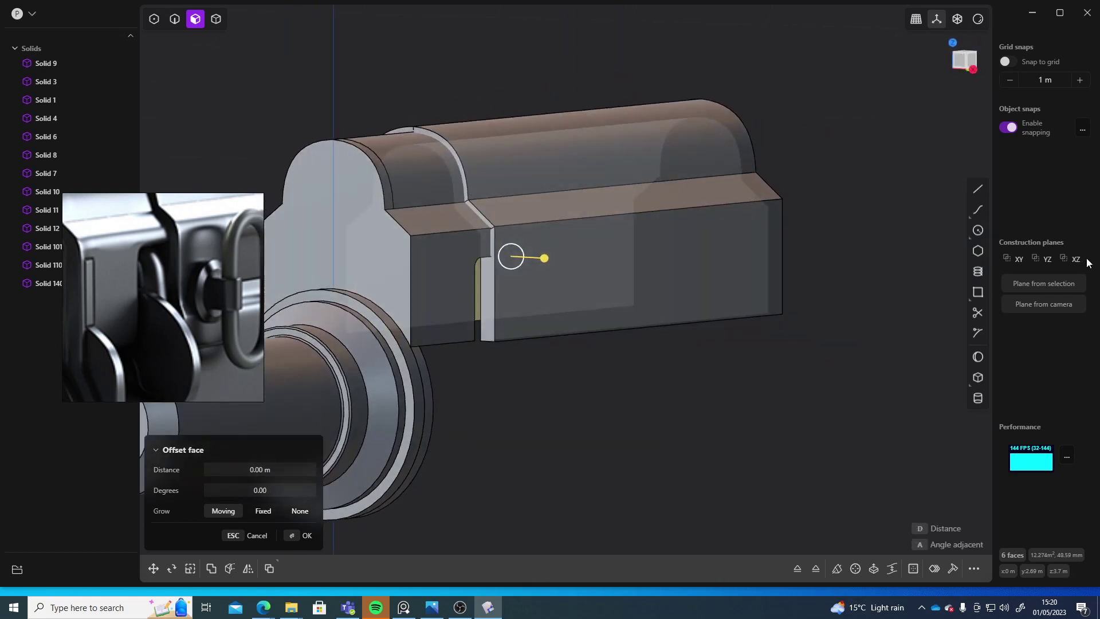
key(Escape)
key(Escape)
Step: Rotate the barrel piece, front receiver block and long shell together by 90 degrees about the Z axis
middle_drag(810, 378, 641, 276)
scroll(621, 268, down, 6)
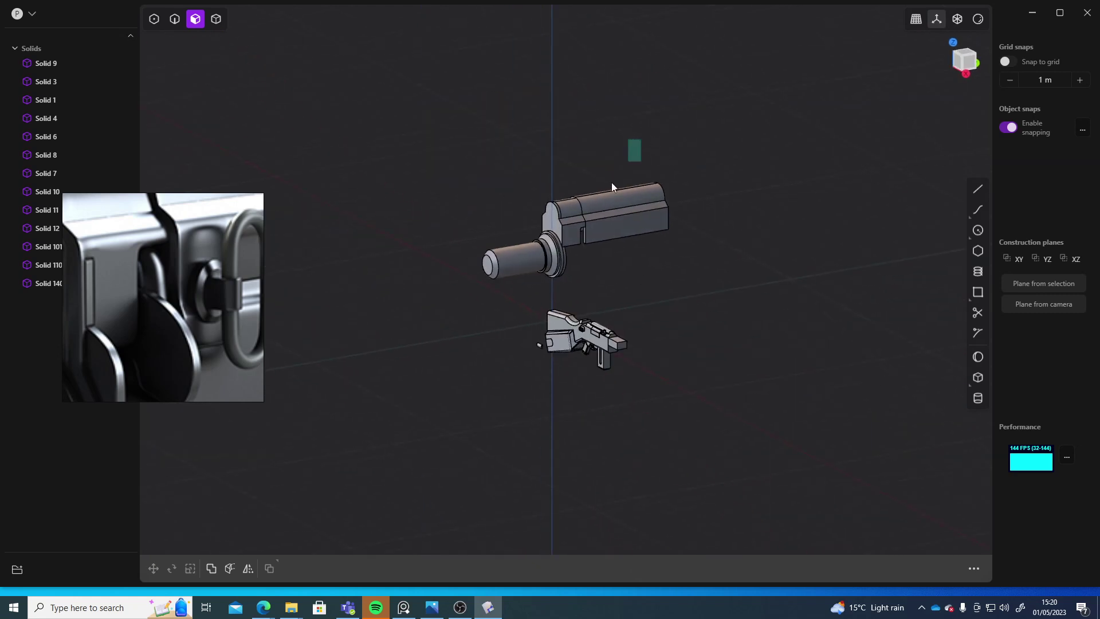
drag(612, 184, 442, 291)
key(Escape)
key(4)
drag(746, 131, 446, 289)
shift+middle_drag(667, 320, 635, 268)
key(g)
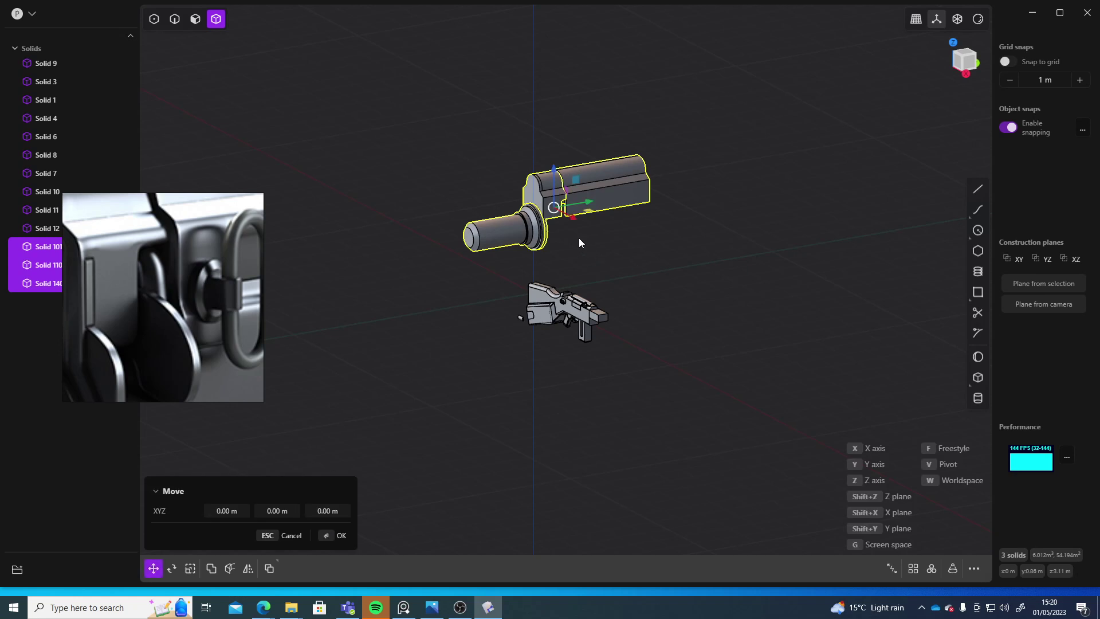
key(e)
key(r)
drag(554, 217, 563, 218)
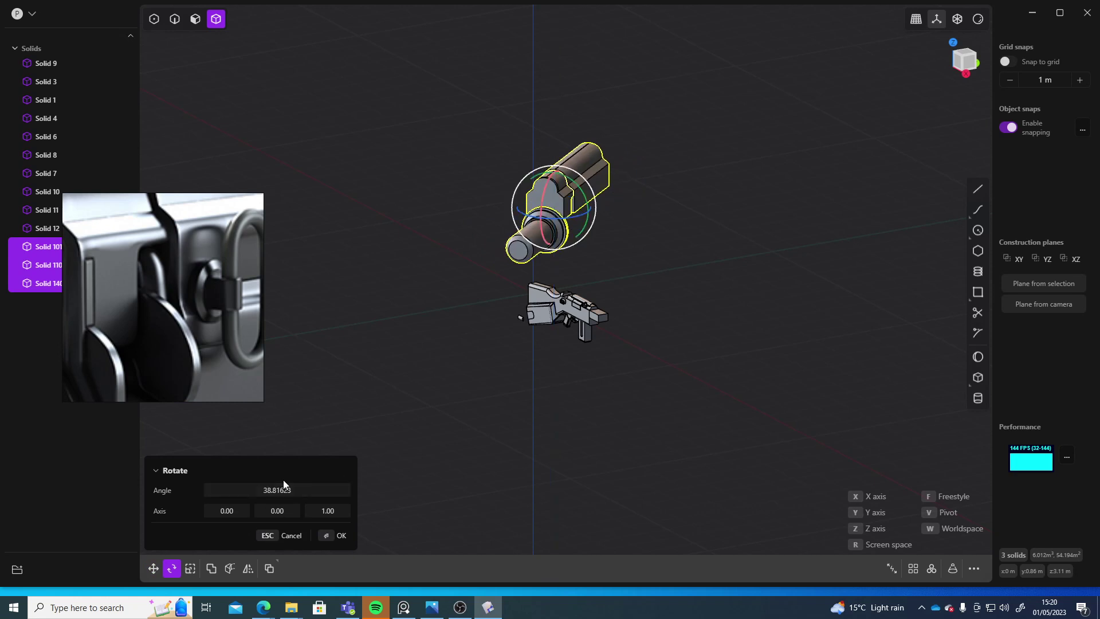
click(273, 488)
text(9)
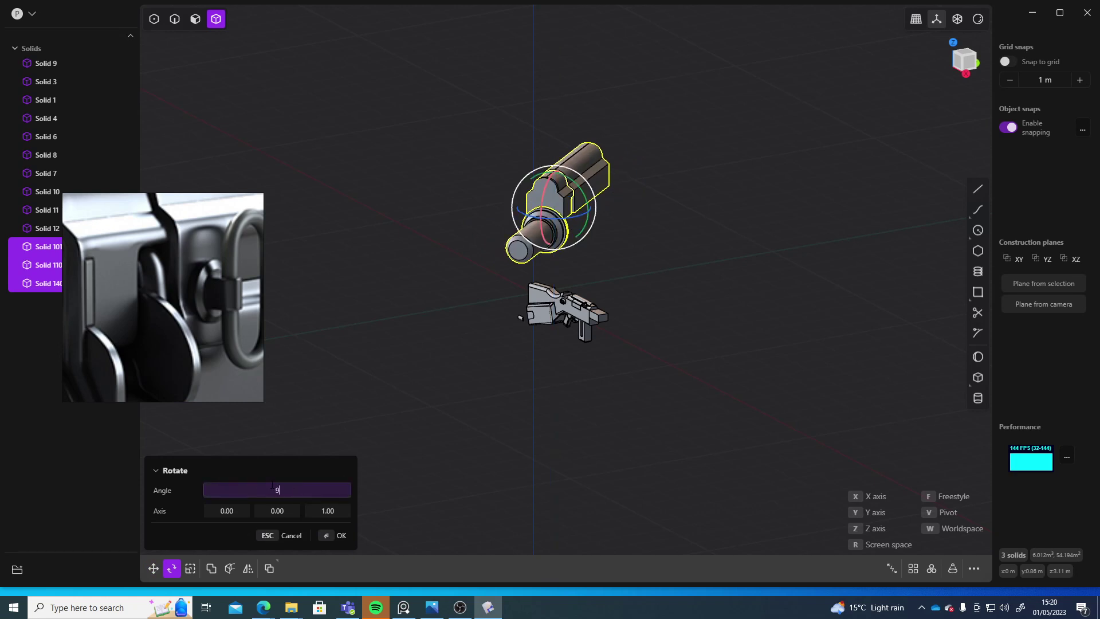
text(0)
key(Return)
middle_drag(697, 362, 514, 442)
scroll(596, 378, up, 5)
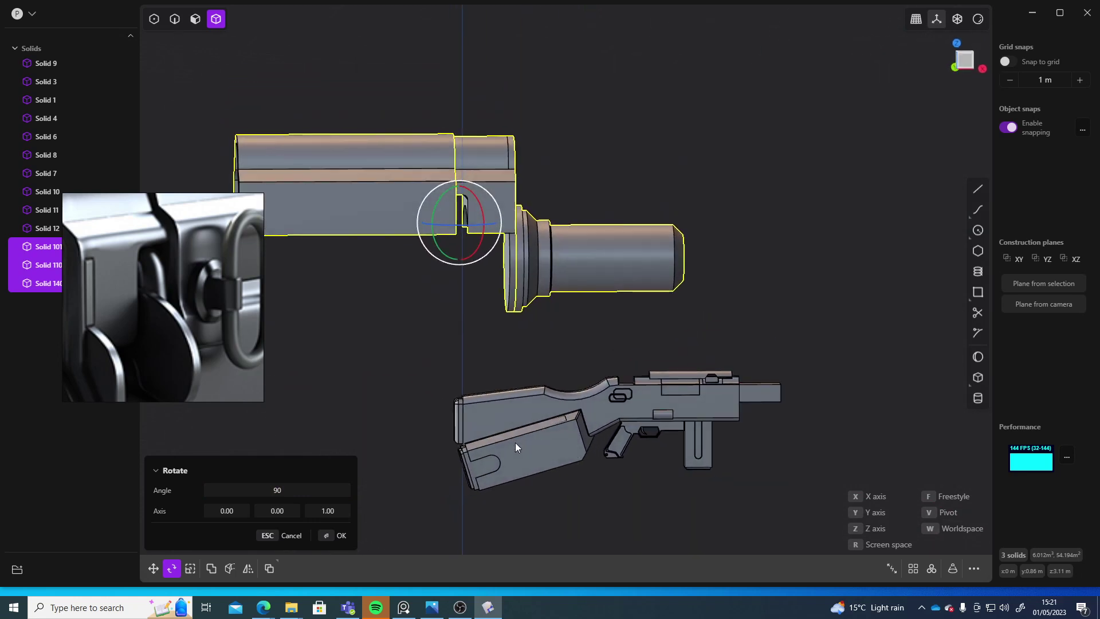
shift+middle_drag(597, 405, 583, 347)
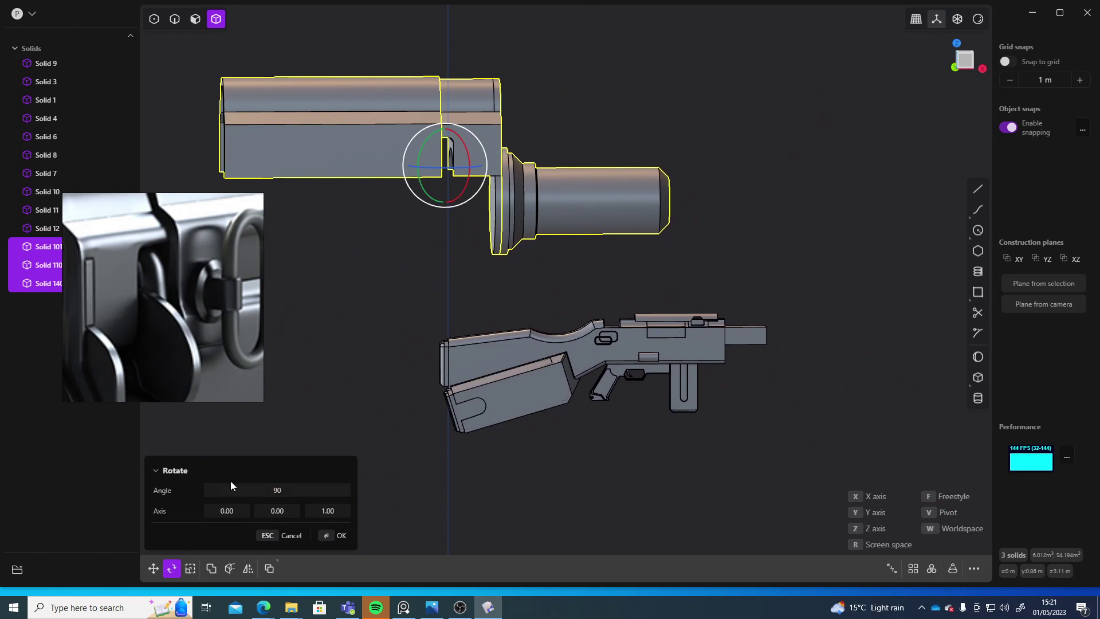
shift+middle_drag(660, 296, 590, 344)
middle_drag(554, 311, 548, 308)
key(Return)
Step: Move the three front solids about 5.5 m along X and scale them down uniformly to about 0.324
key(g)
key(x)
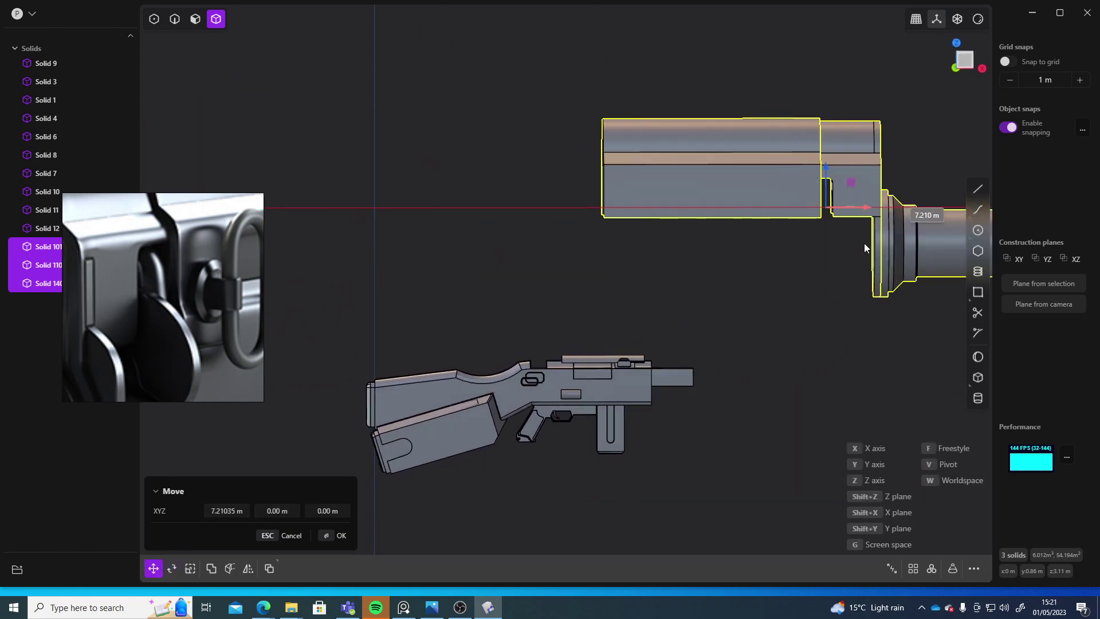
click(792, 282)
key(s)
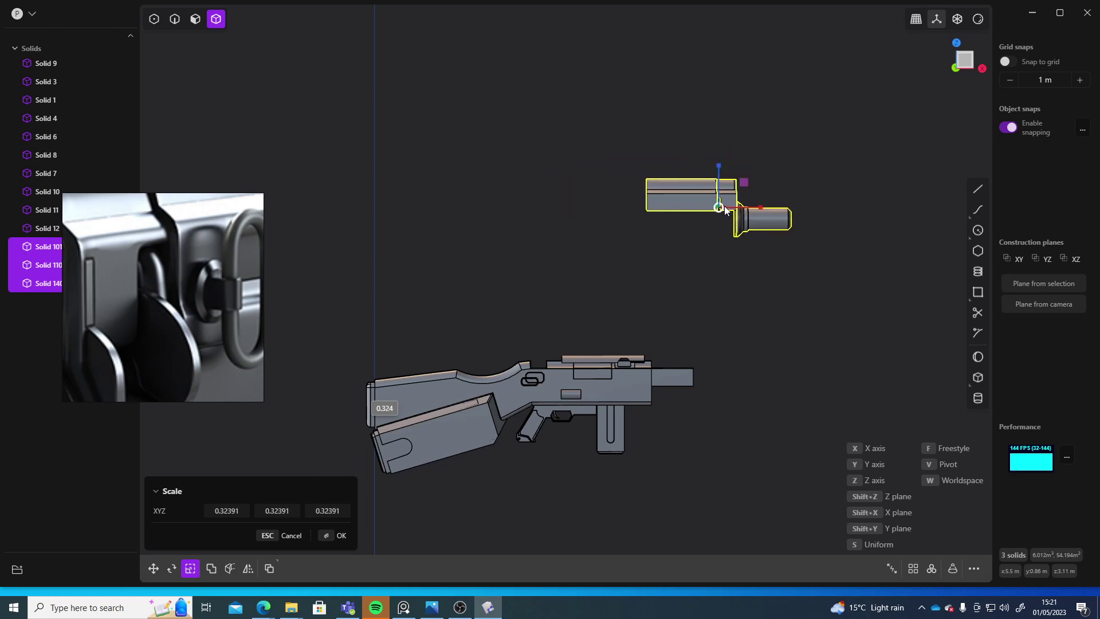
shift+middle_drag(799, 351, 707, 309)
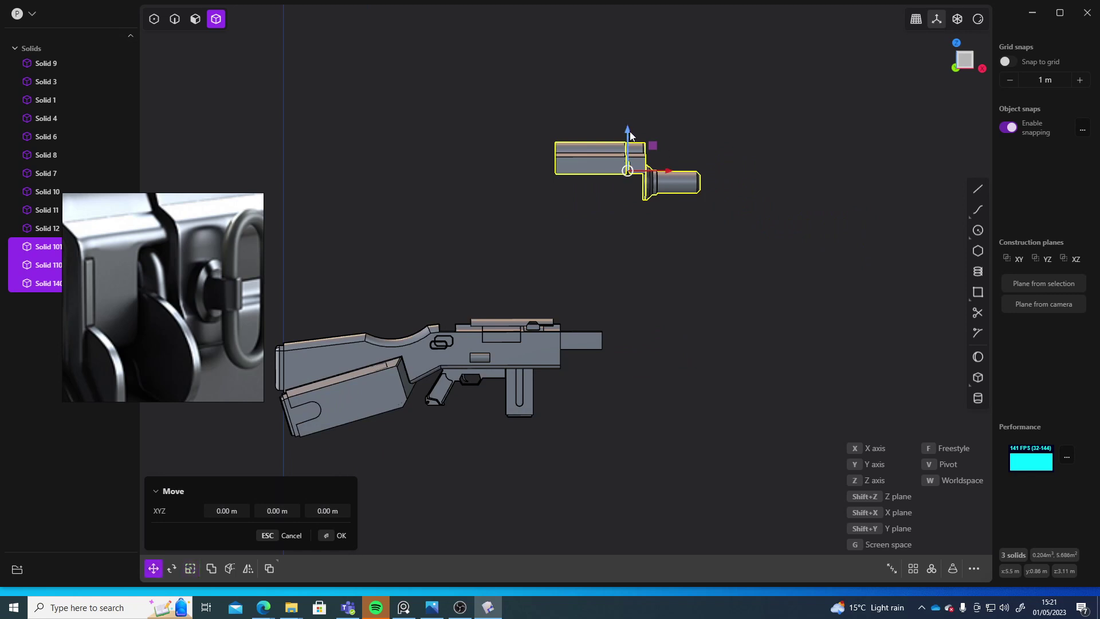
Step: Lower the three front solids about 2.51 m and shift them about -0.85 m along Y towards the rifle's centreline
drag(630, 132, 626, 287)
shift+middle_drag(722, 393, 685, 402)
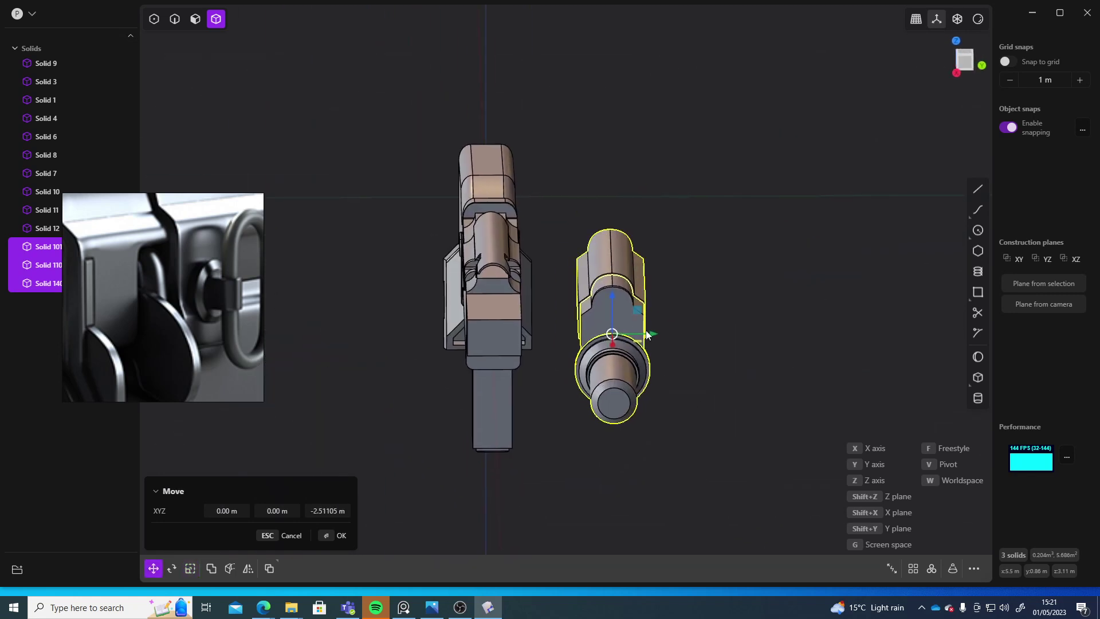
drag(653, 337, 536, 339)
middle_drag(536, 339, 575, 342)
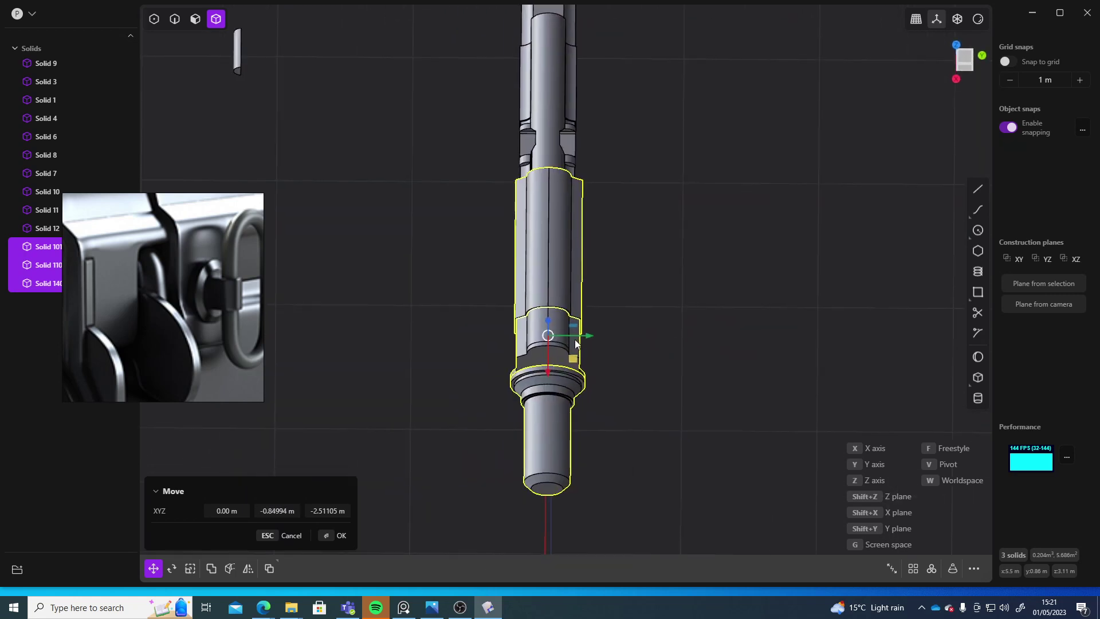
Step: Try to centre the front assembly on the rifle by adjusting its Y offset, ending at about -0.863 m
drag(583, 340, 579, 344)
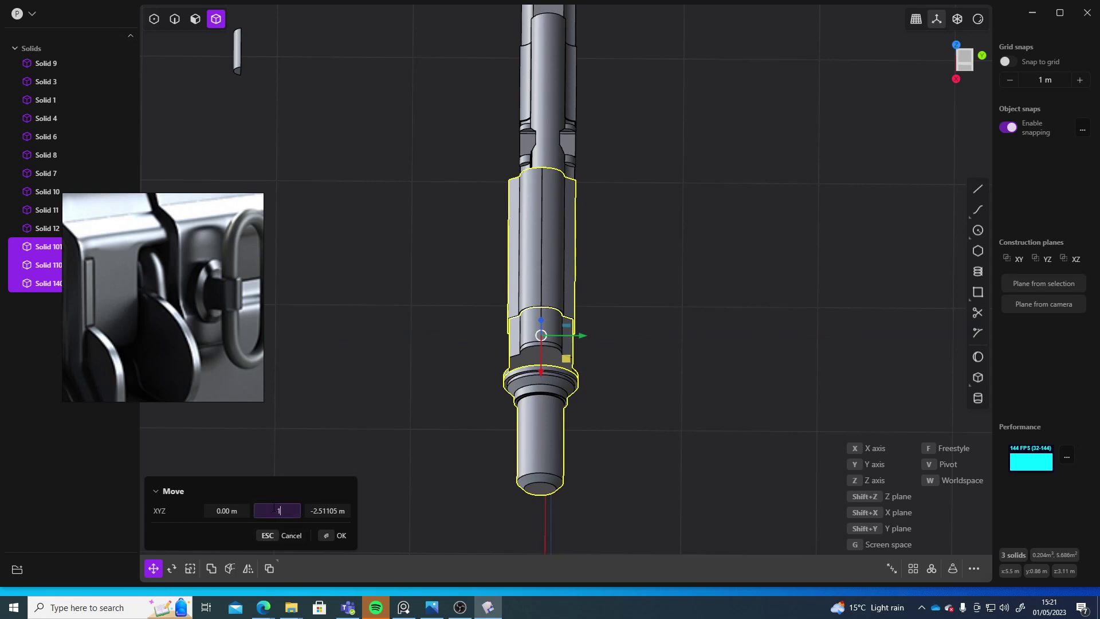
key(Return)
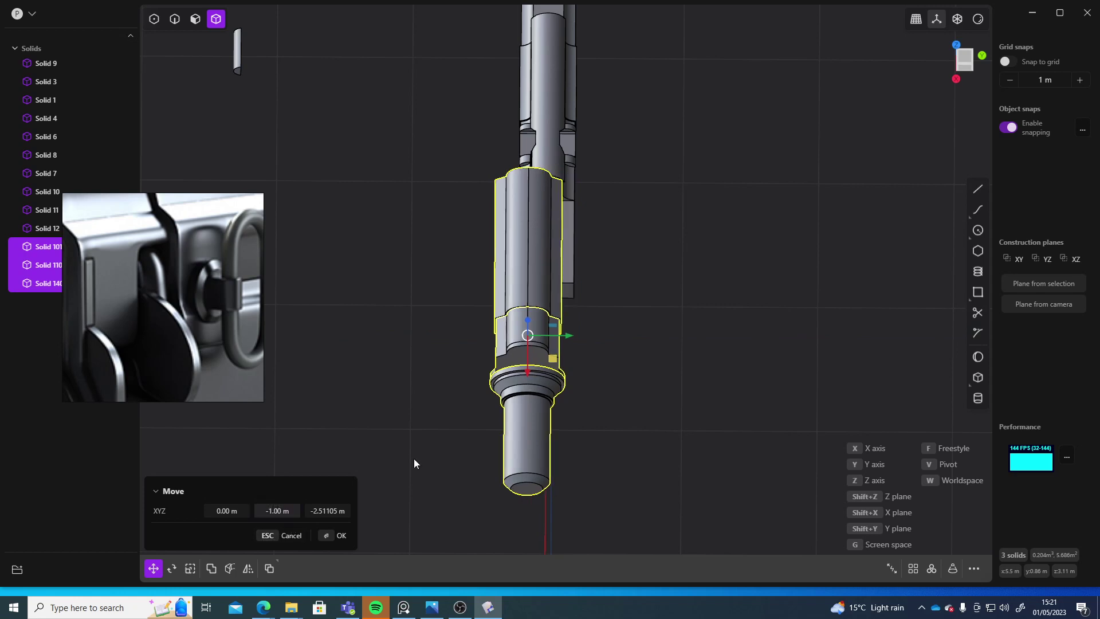
drag(563, 339, 582, 344)
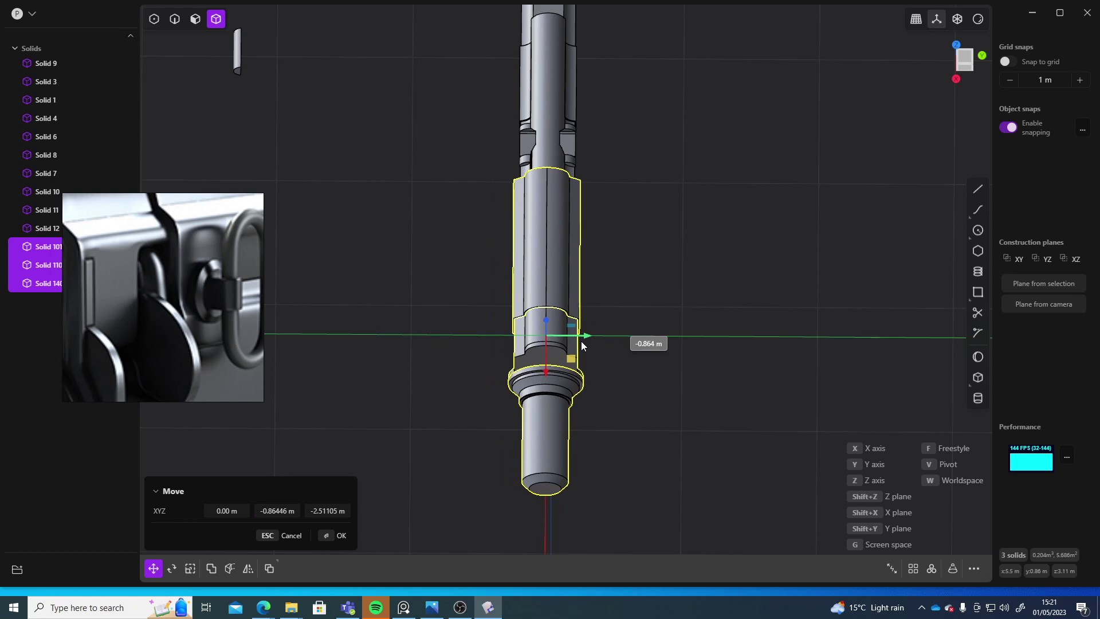
right_drag(600, 387, 884, 400)
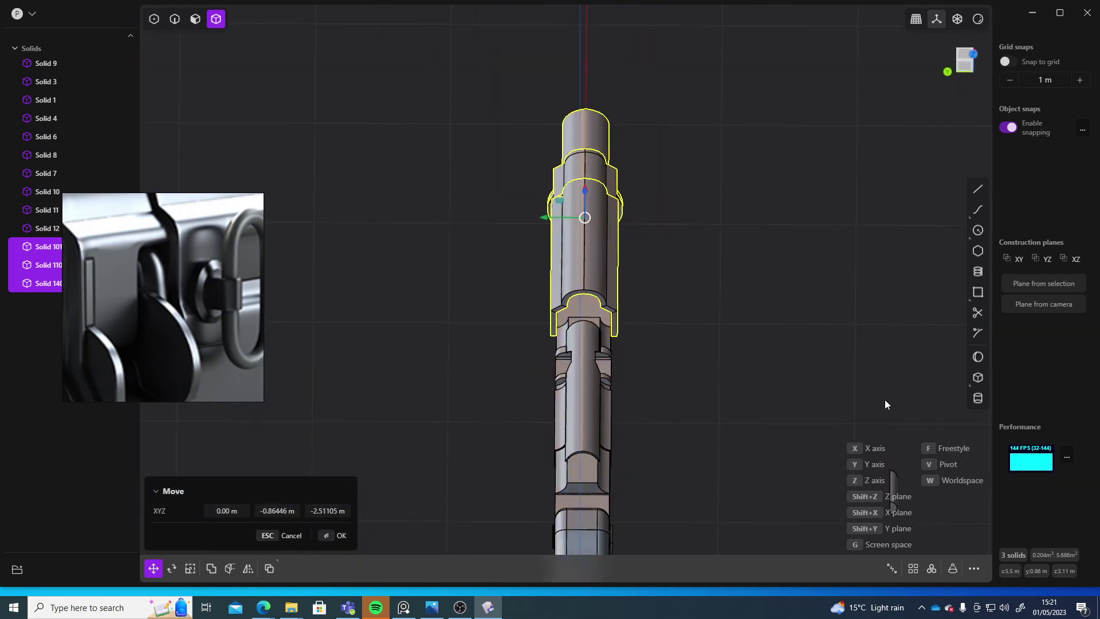
scroll(881, 399, up, 6)
middle_drag(774, 393, 870, 433)
middle_drag(712, 392, 720, 427)
scroll(719, 428, down, 2)
drag(549, 119, 549, 125)
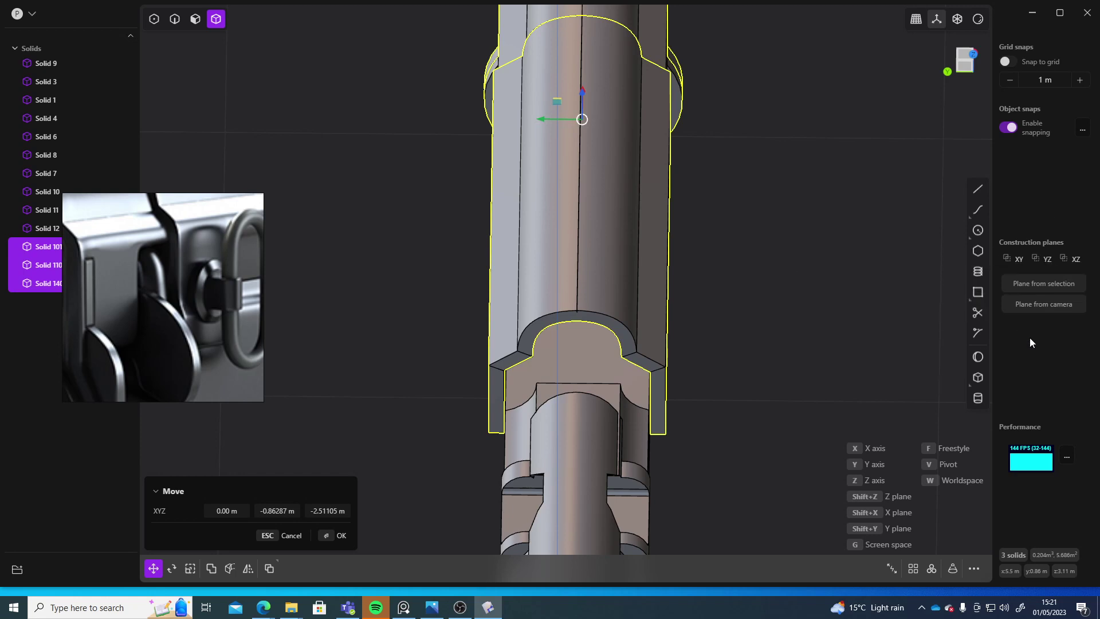
Step: Try to centre the front assembly along Y with grid snapping on and the grid size reduced to 0.1 m
click(1081, 129)
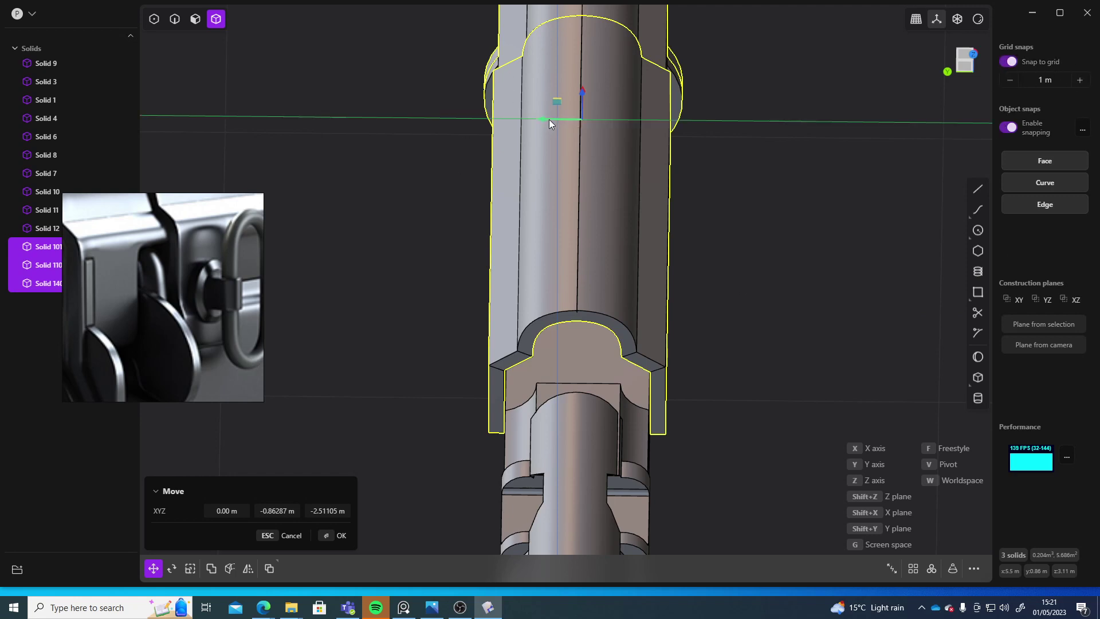
drag(549, 119, 546, 182)
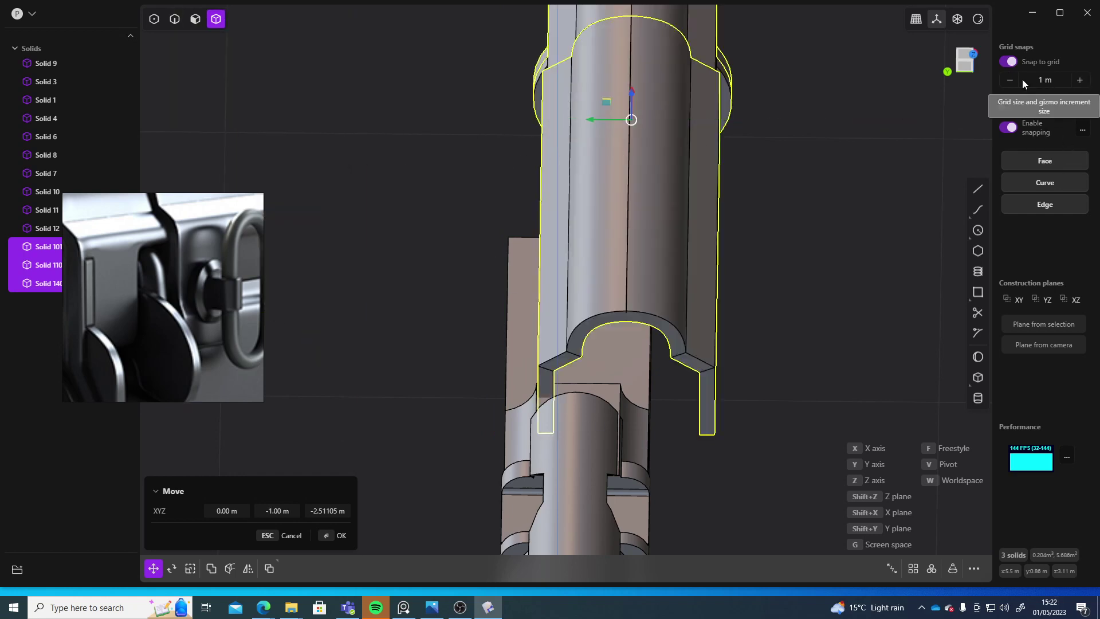
middle_drag(786, 363, 459, 189)
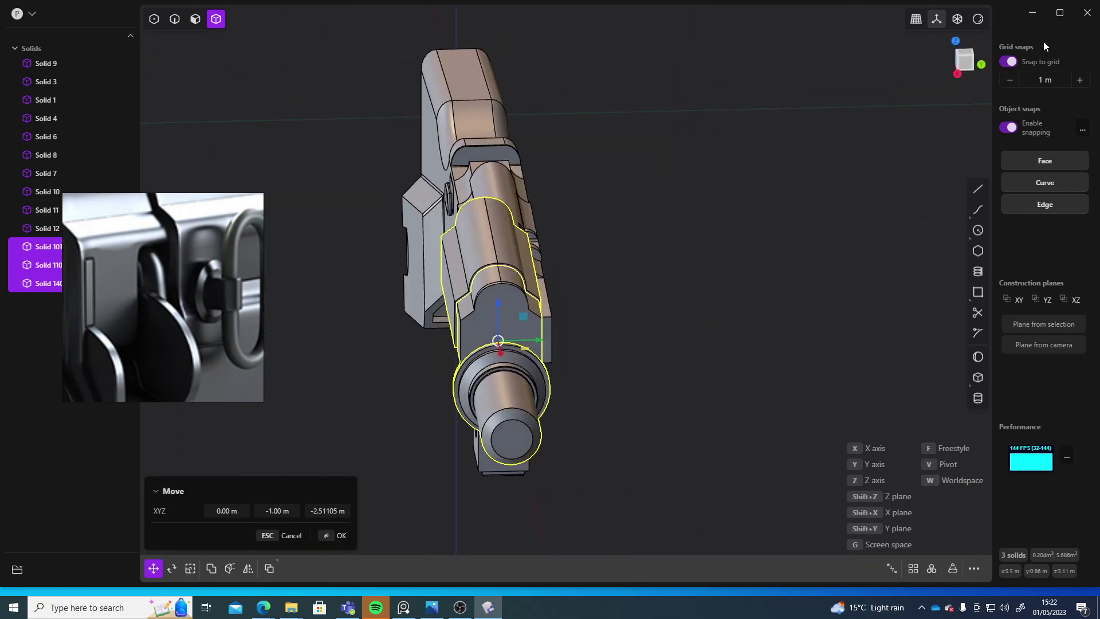
click(968, 67)
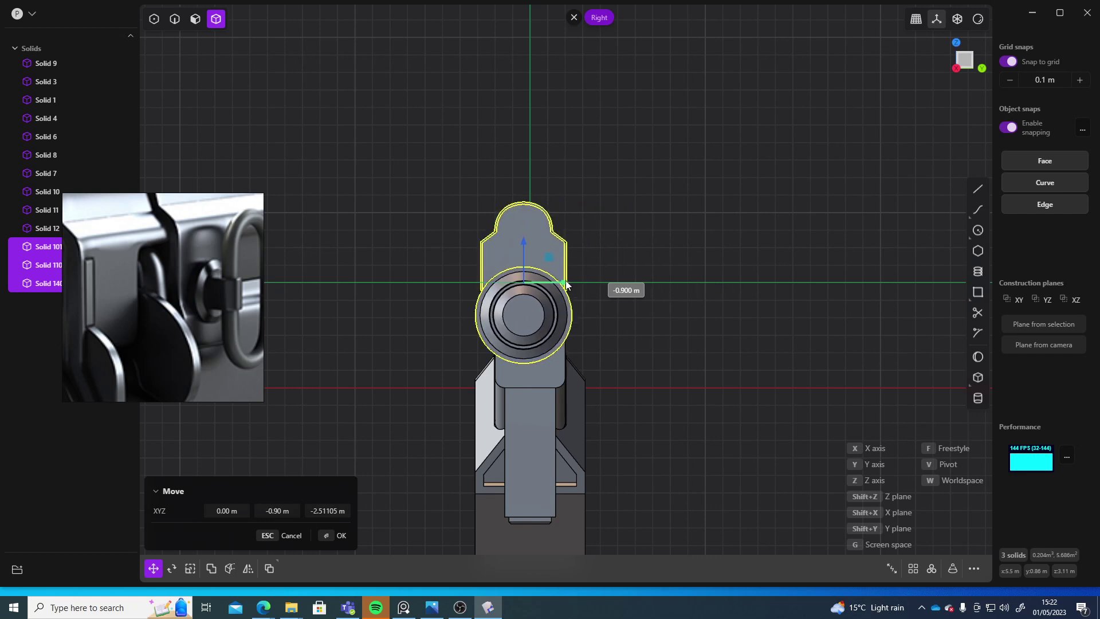
scroll(607, 249, up, 6)
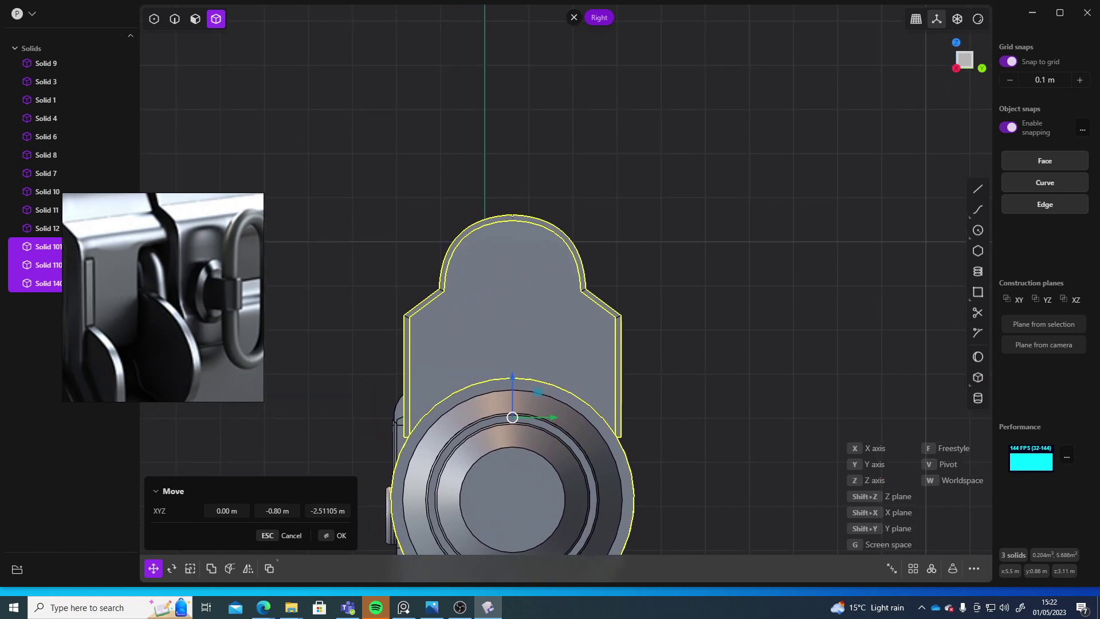
Step: Turn off grid snapping and centre the front assembly on the rifle with a Y offset of about -0.862 m
click(1008, 62)
shift+middle_drag(557, 419, 574, 314)
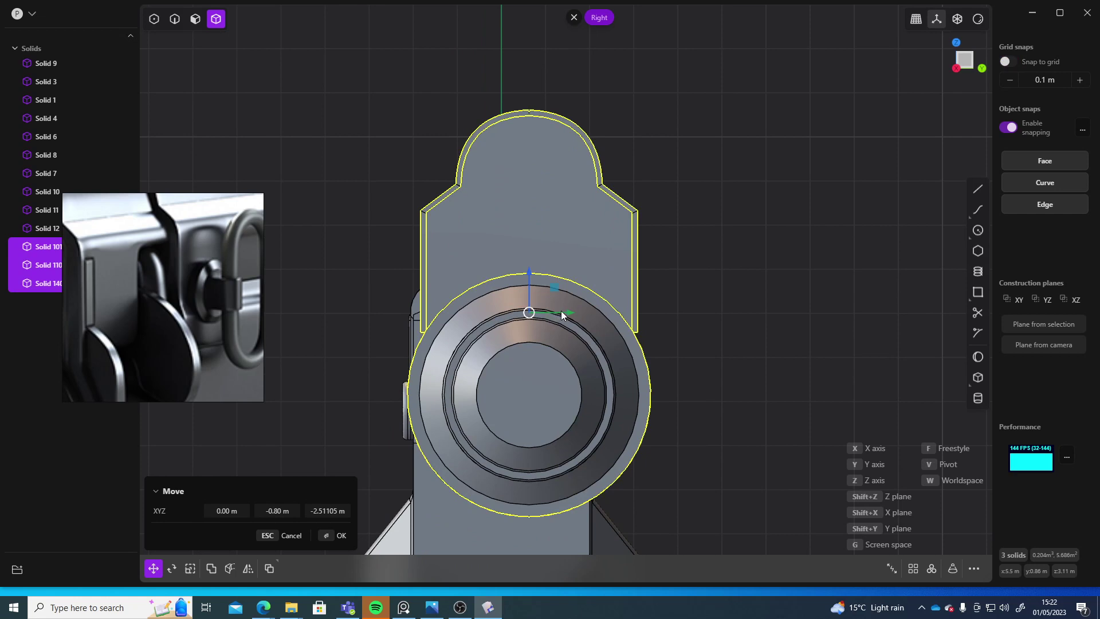
drag(566, 313, 539, 314)
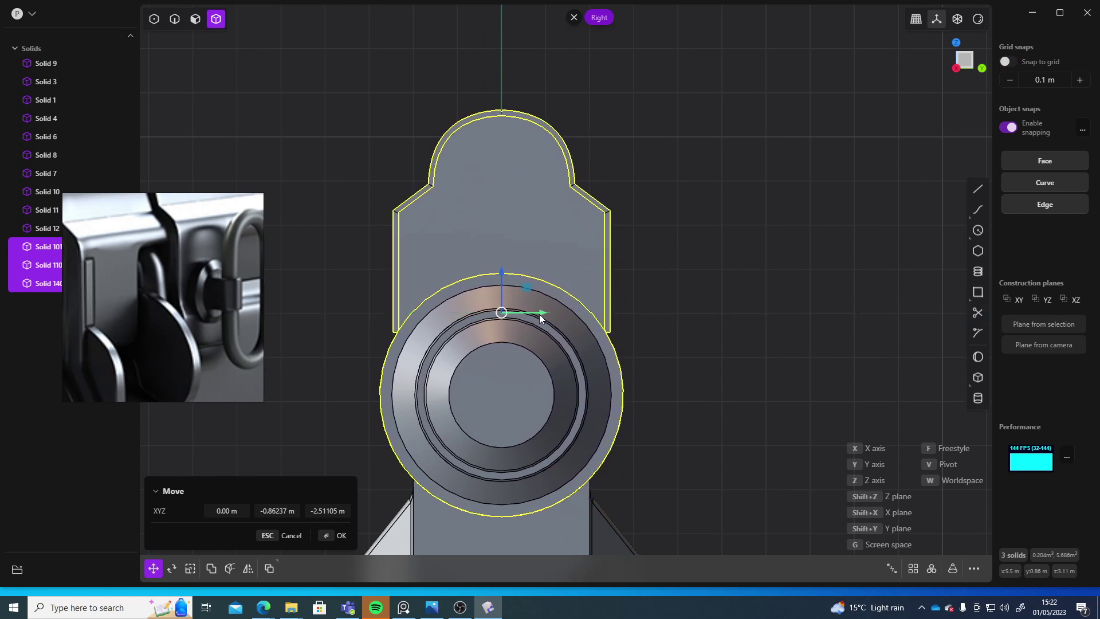
right_click(723, 351)
Step: Lower the three front solids about 0.27 m so the long shell drops onto the receiver
middle_drag(709, 359, 811, 369)
scroll(836, 407, down, 6)
scroll(709, 288, down, 4)
scroll(171, 287, down, 6)
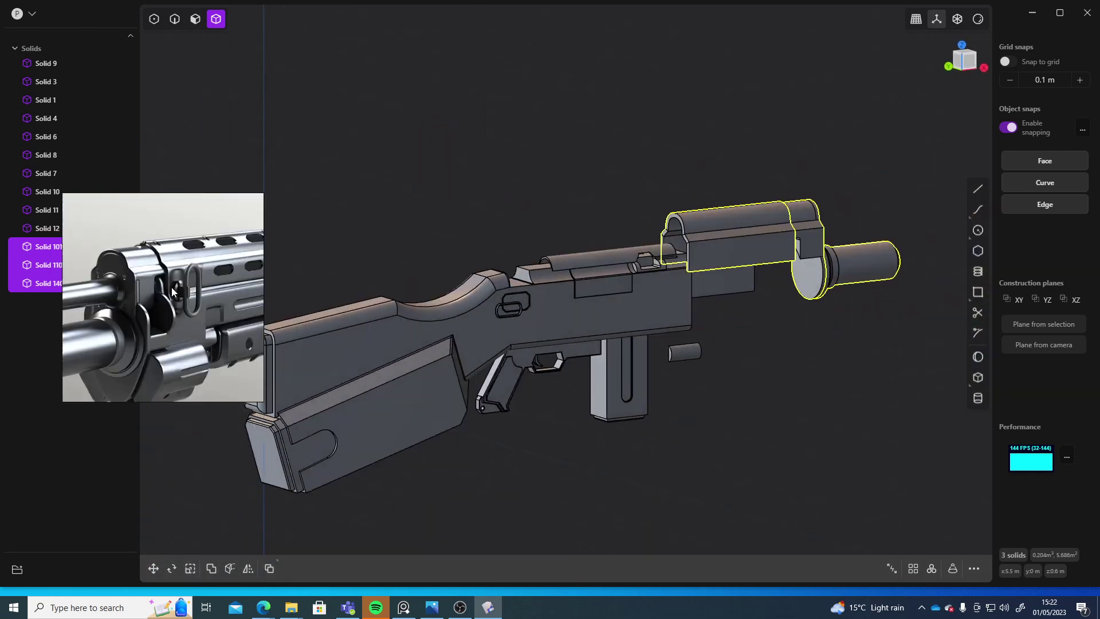
middle_drag(171, 287, 159, 293)
shift+middle_drag(899, 349, 630, 357)
scroll(660, 352, up, 6)
shift+middle_drag(631, 357, 638, 417)
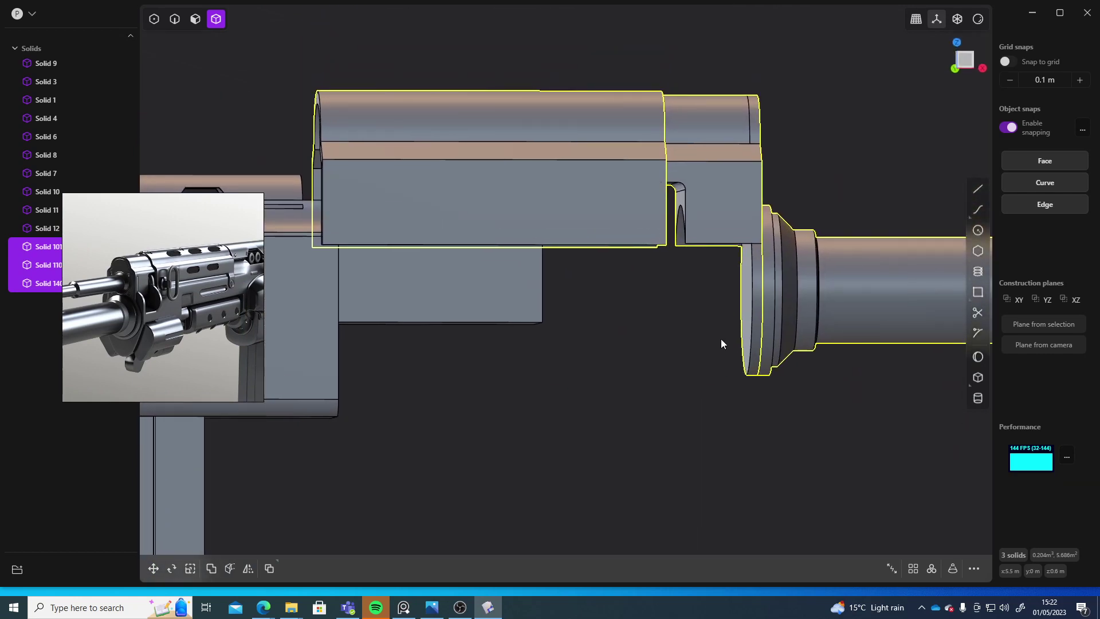
key(g)
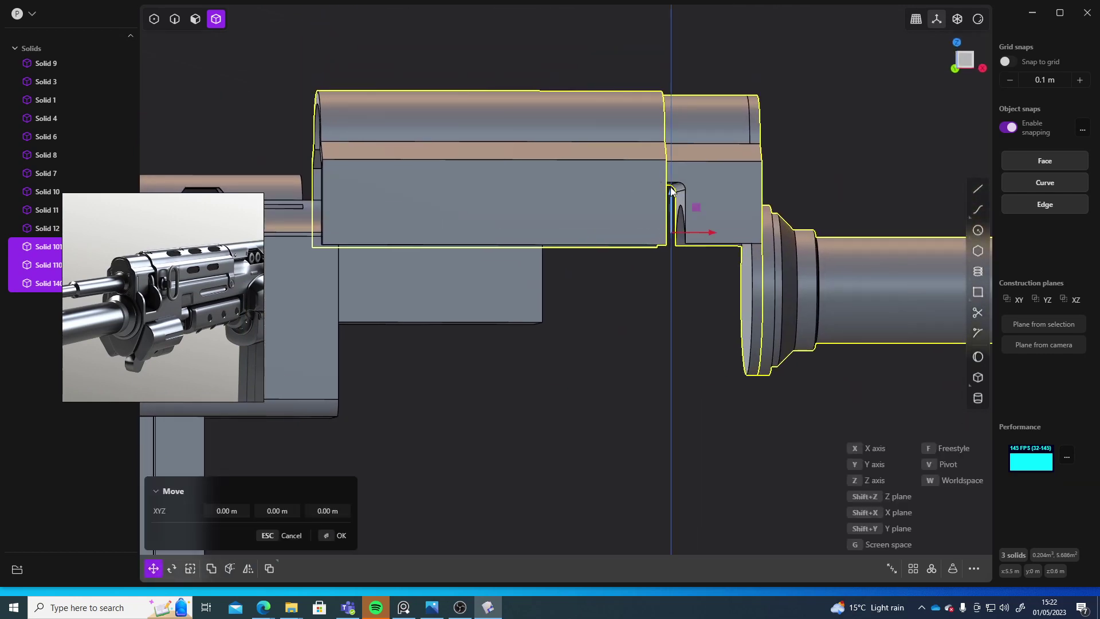
drag(671, 190, 664, 273)
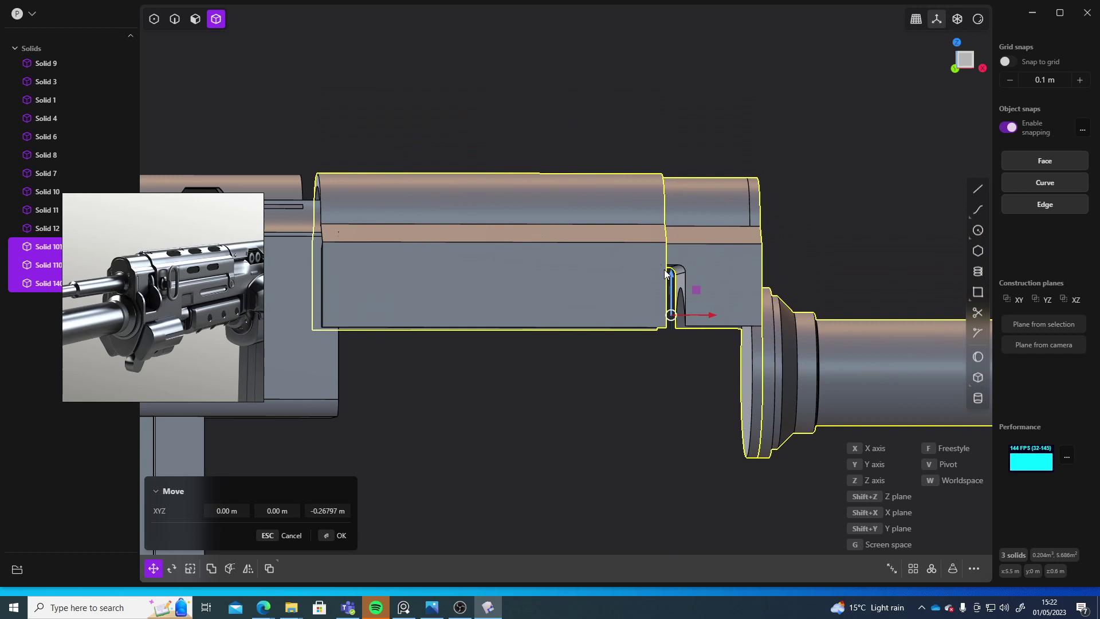
Step: Examine how the long shell meets the receiver's top cover and side cut-outs, comparing it with the reference image
drag(233, 287, 186, 277)
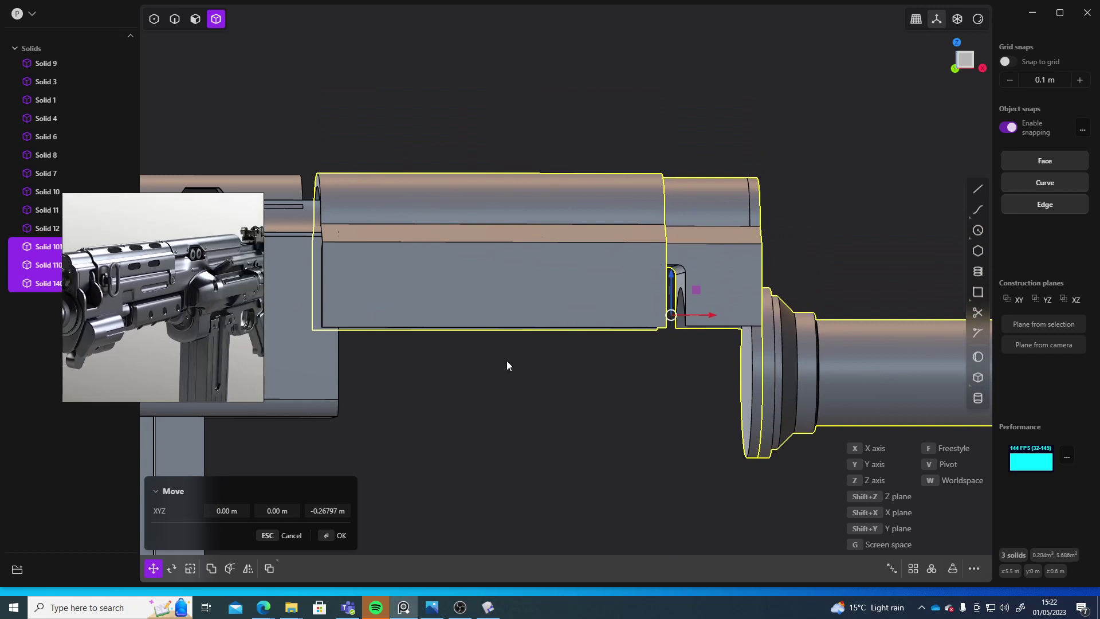
shift+middle_drag(514, 365, 610, 373)
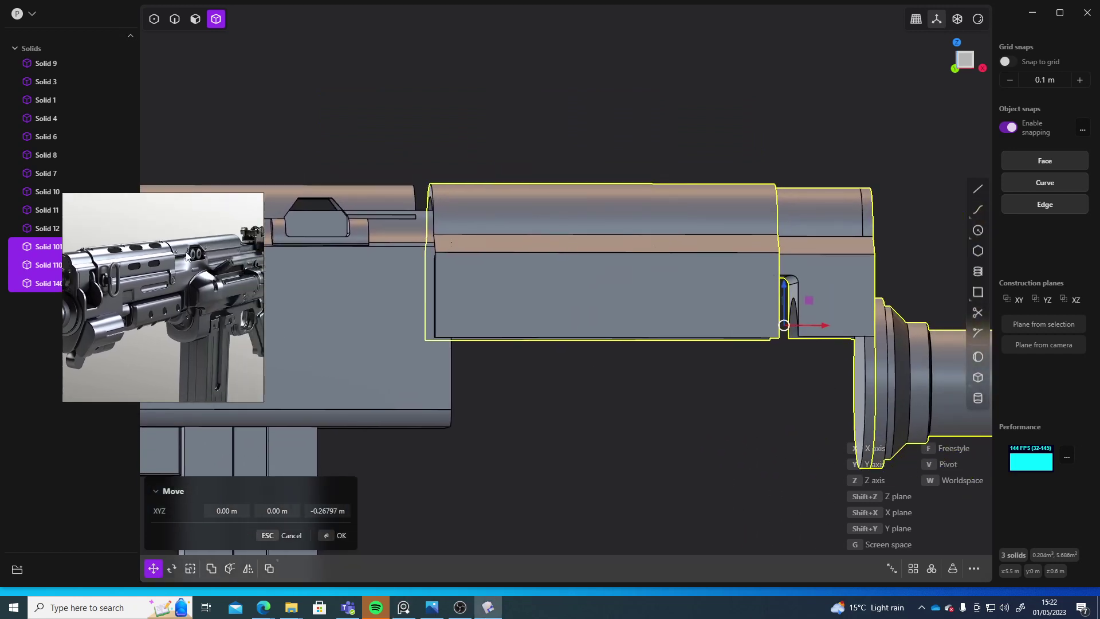
middle_drag(411, 198, 462, 401)
scroll(638, 252, up, 6)
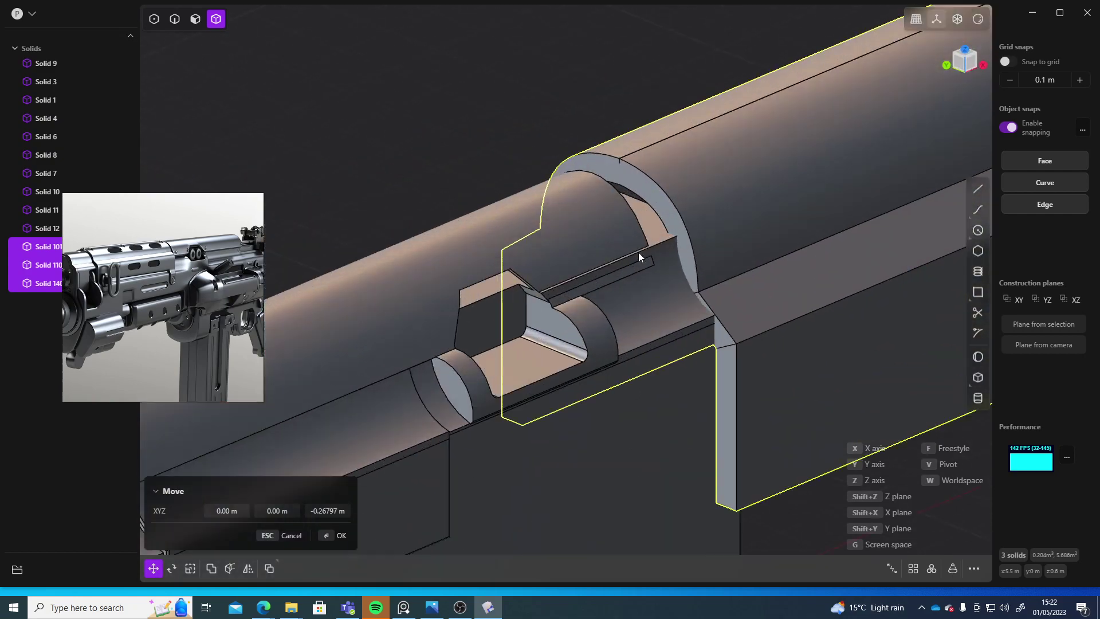
middle_drag(600, 297, 647, 266)
middle_drag(665, 195, 458, 275)
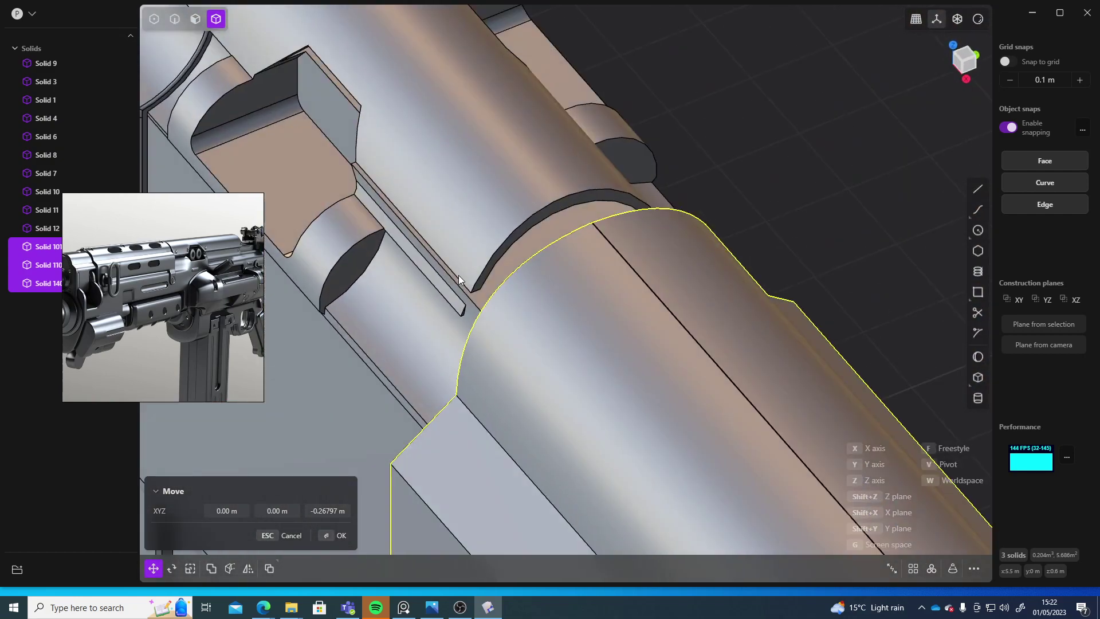
scroll(433, 236, up, 2)
middle_drag(433, 236, 739, 266)
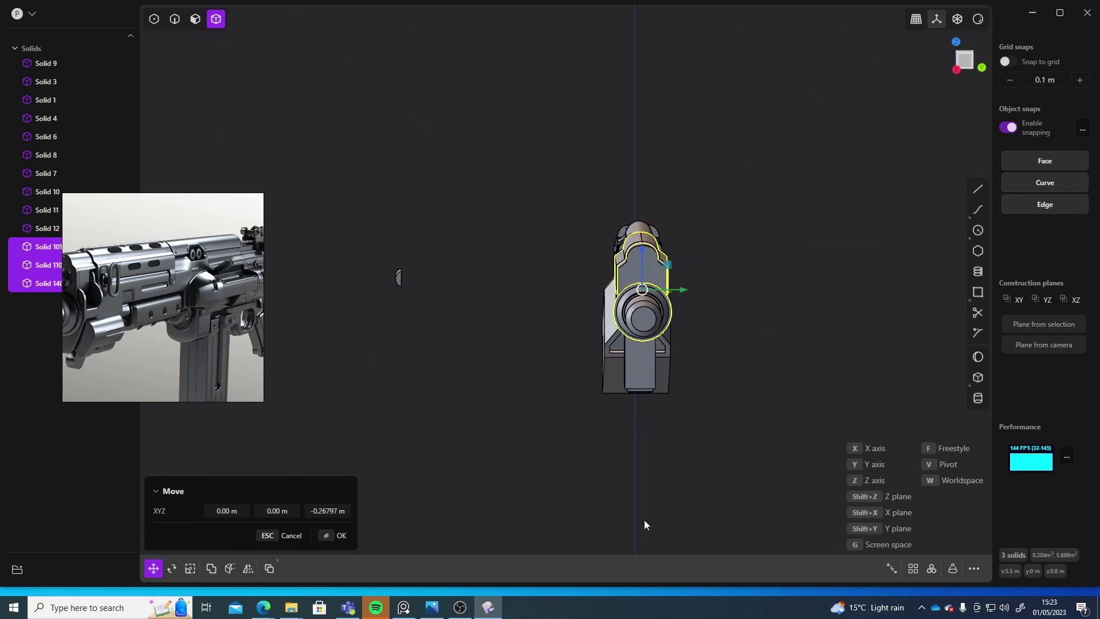
Step: Raise the front assembly slightly, giving a Z offset of about -0.255 m
middle_drag(327, 206, 953, 250)
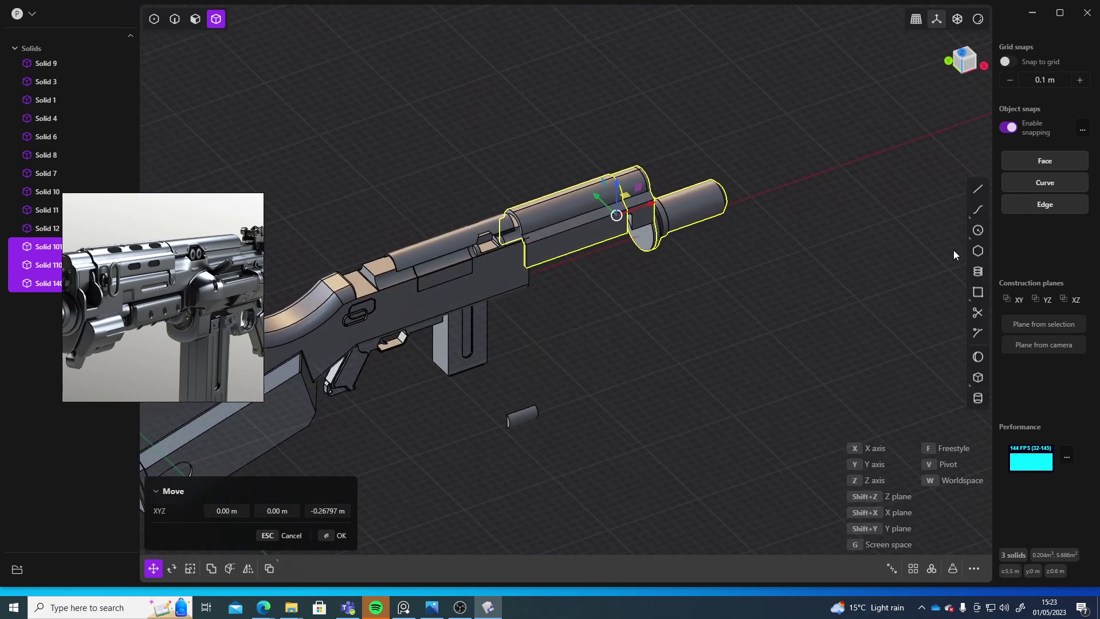
scroll(653, 335, up, 5)
middle_drag(653, 335, 659, 299)
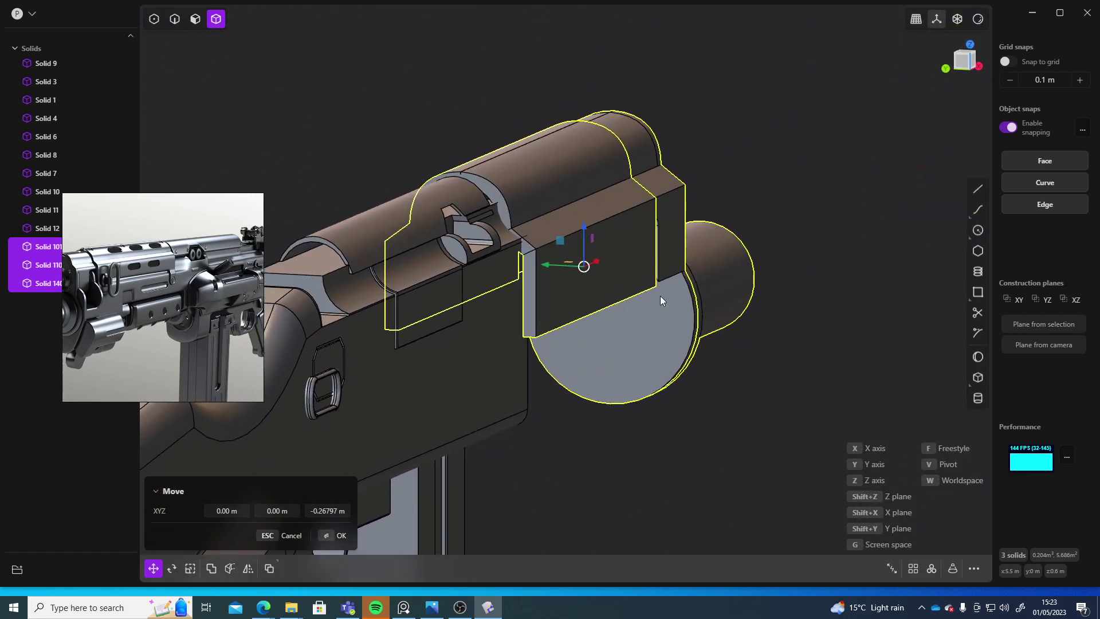
drag(582, 220, 582, 216)
middle_drag(673, 427, 592, 411)
middle_drag(541, 440, 716, 395)
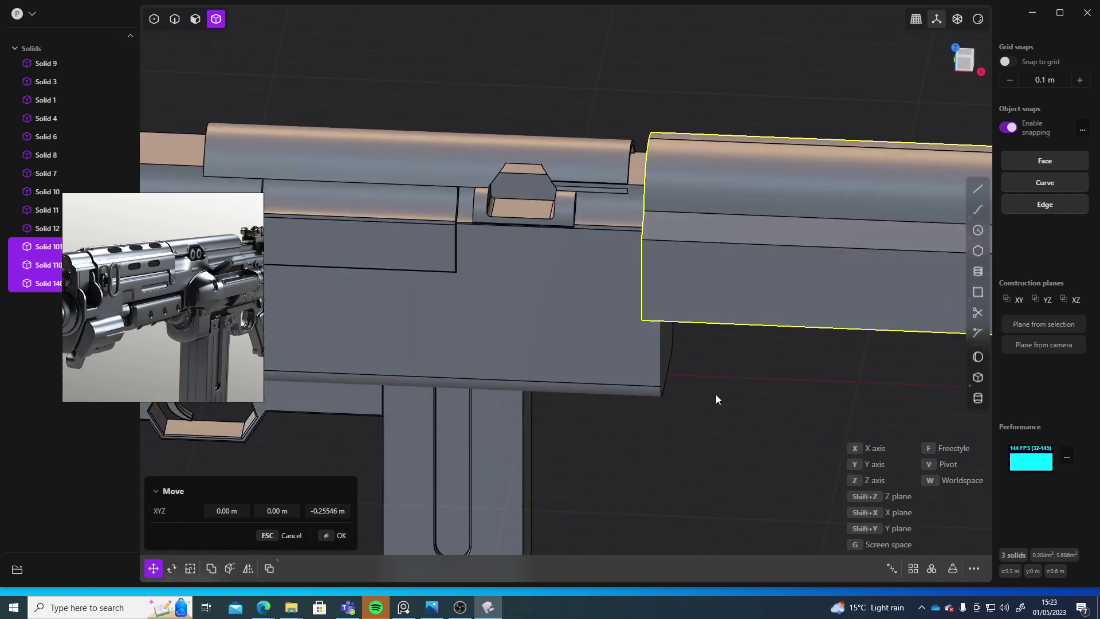
Step: Slide the front assembly slightly back along X towards the receiver and finish the move
shift+middle_drag(882, 408, 673, 415)
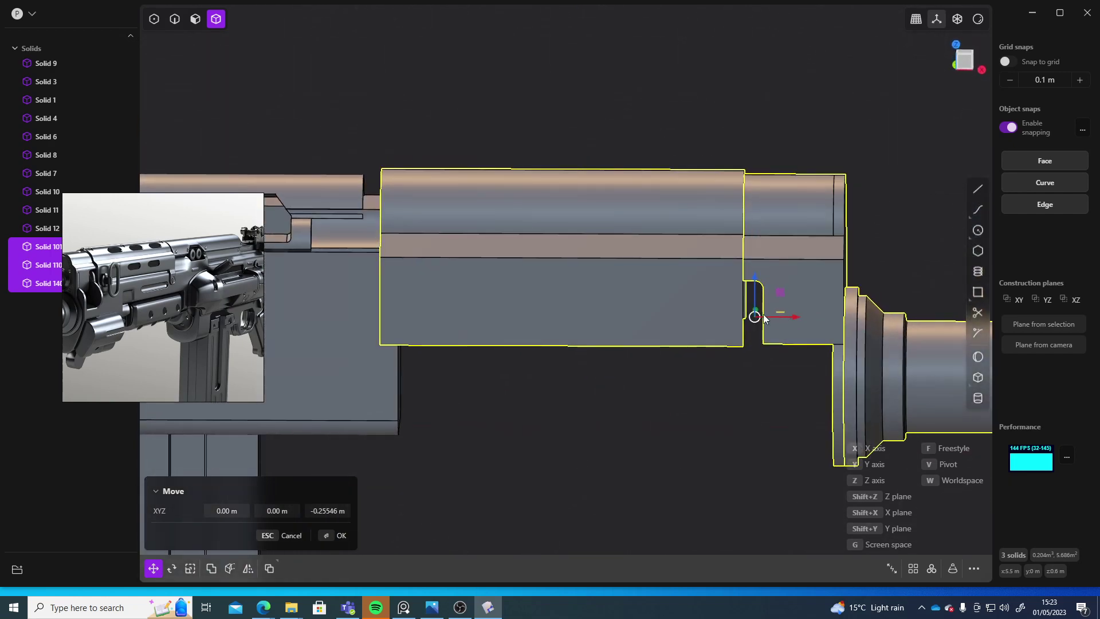
drag(790, 317, 774, 317)
middle_drag(540, 446, 536, 245)
right_click(581, 453)
click(576, 458)
Step: Scale the long shell, front receiver block and barrel uniformly to about 0.945
click(536, 245)
shift+click(633, 223)
shift+click(704, 252)
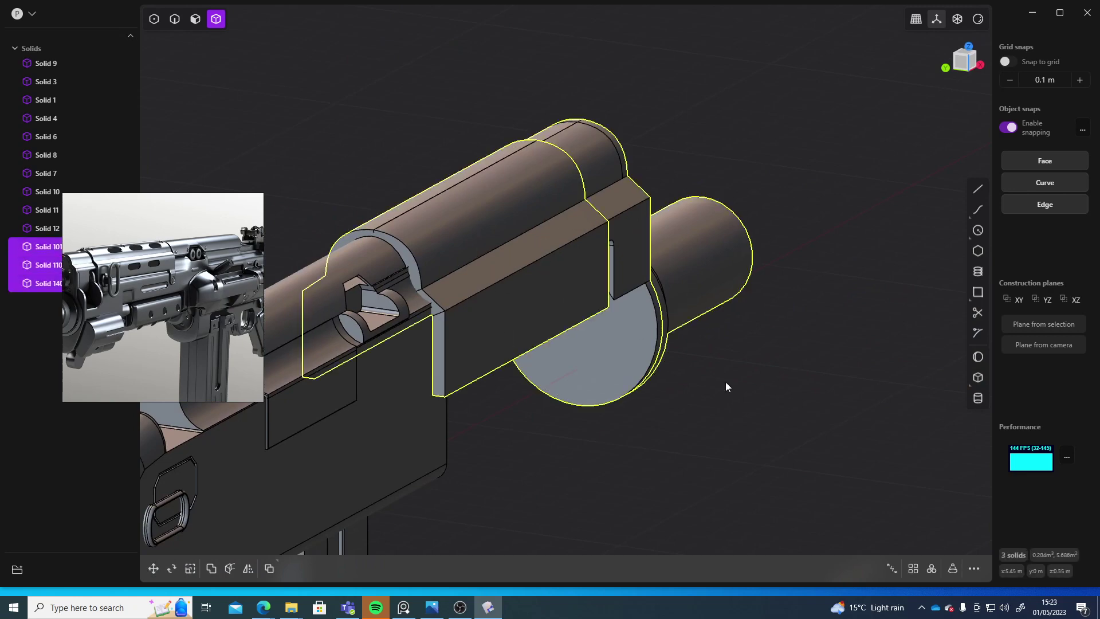
middle_drag(726, 384, 561, 312)
key(s)
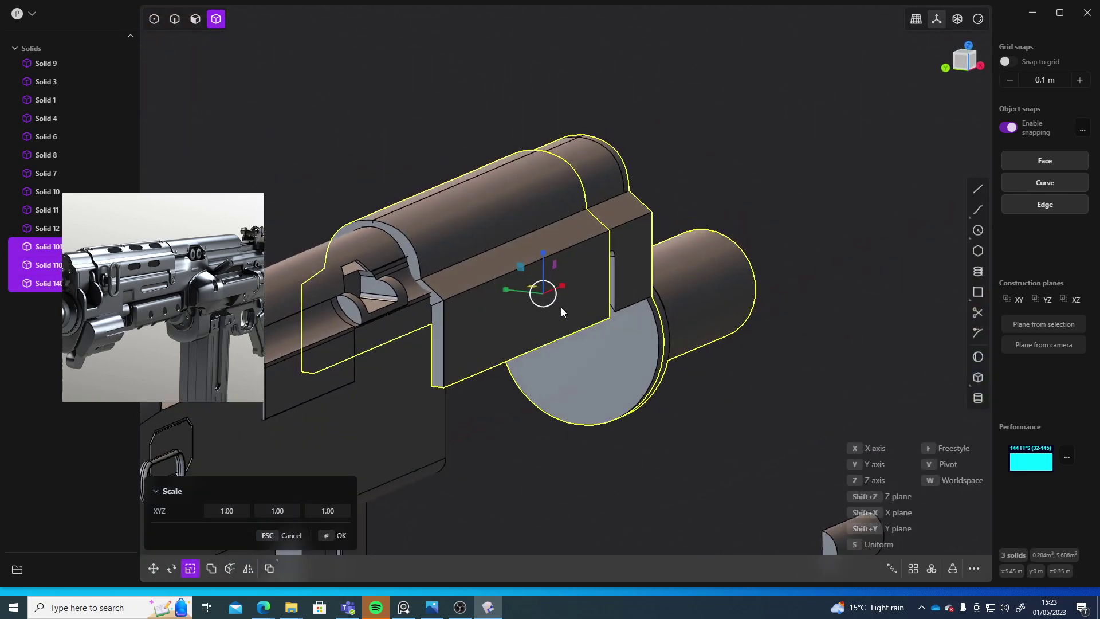
drag(554, 294, 553, 294)
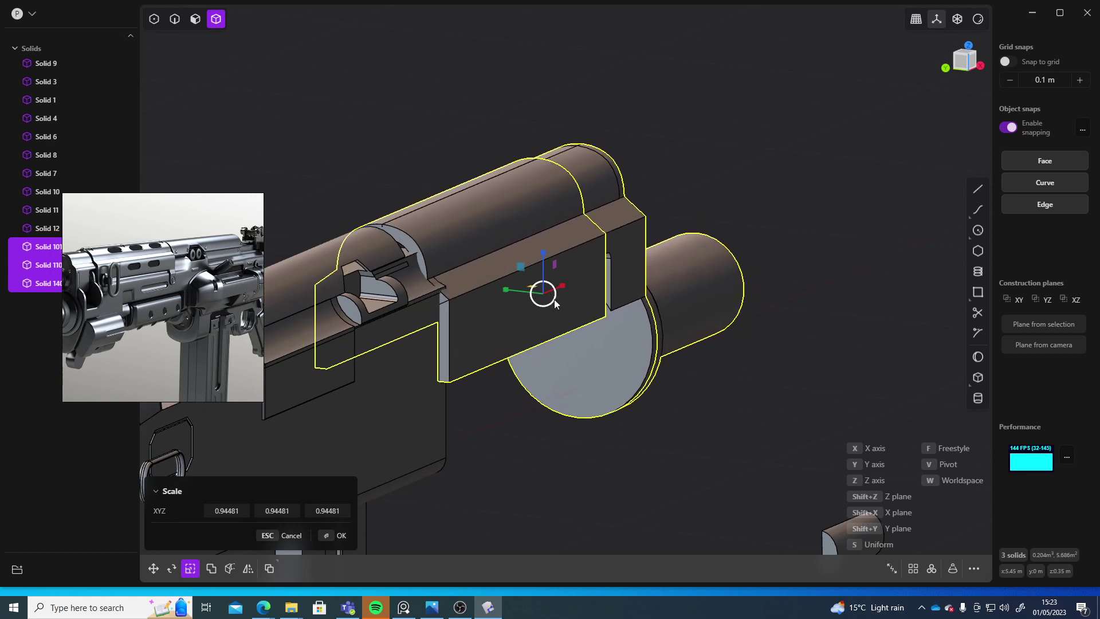
Step: Move the scaled front assembly slightly up and back along X against the receiver, then deselect it
middle_drag(473, 456, 466, 413)
key(g)
drag(580, 300, 580, 293)
middle_drag(512, 438, 441, 491)
drag(766, 264, 744, 264)
key(Return)
middle_drag(690, 401, 609, 422)
scroll(554, 422, down, 4)
click(610, 425)
Step: Examine the slotted opening in the shell's side and the surrounding front details in the reference image
middle_drag(619, 509, 359, 437)
scroll(118, 279, up, 5)
middle_drag(119, 279, 160, 357)
scroll(160, 356, up, 4)
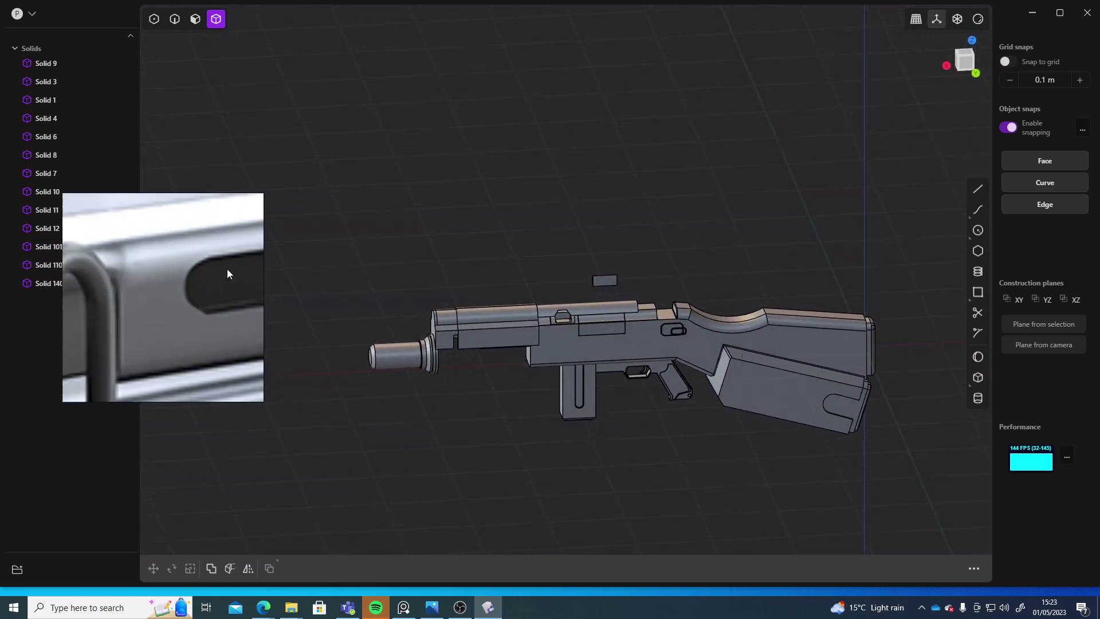
middle_drag(227, 270, 179, 276)
scroll(516, 385, up, 5)
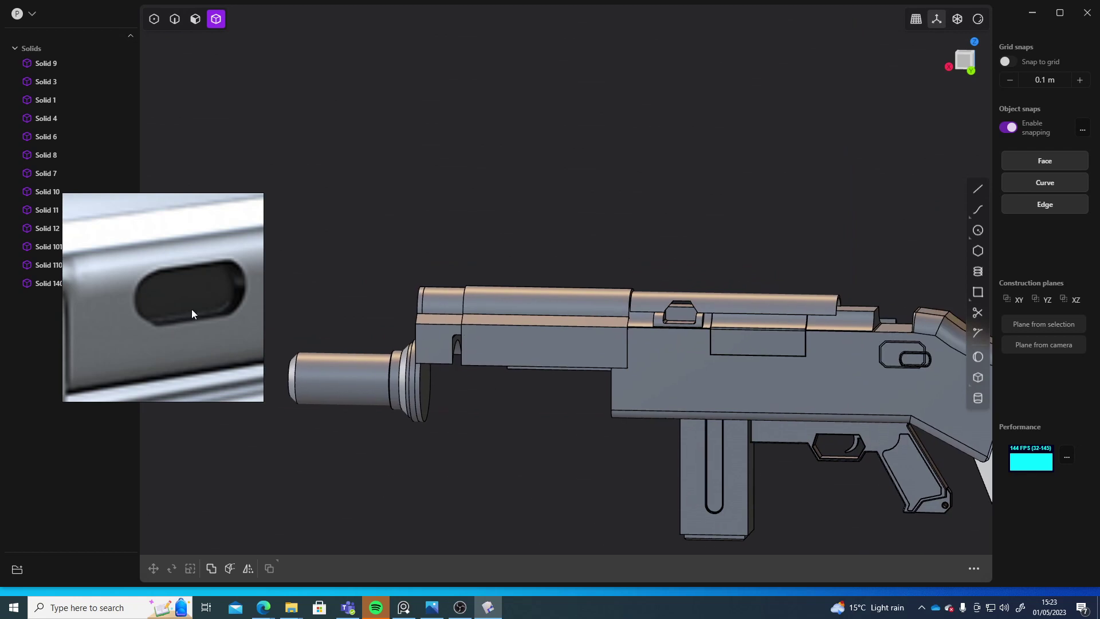
scroll(189, 258, down, 5)
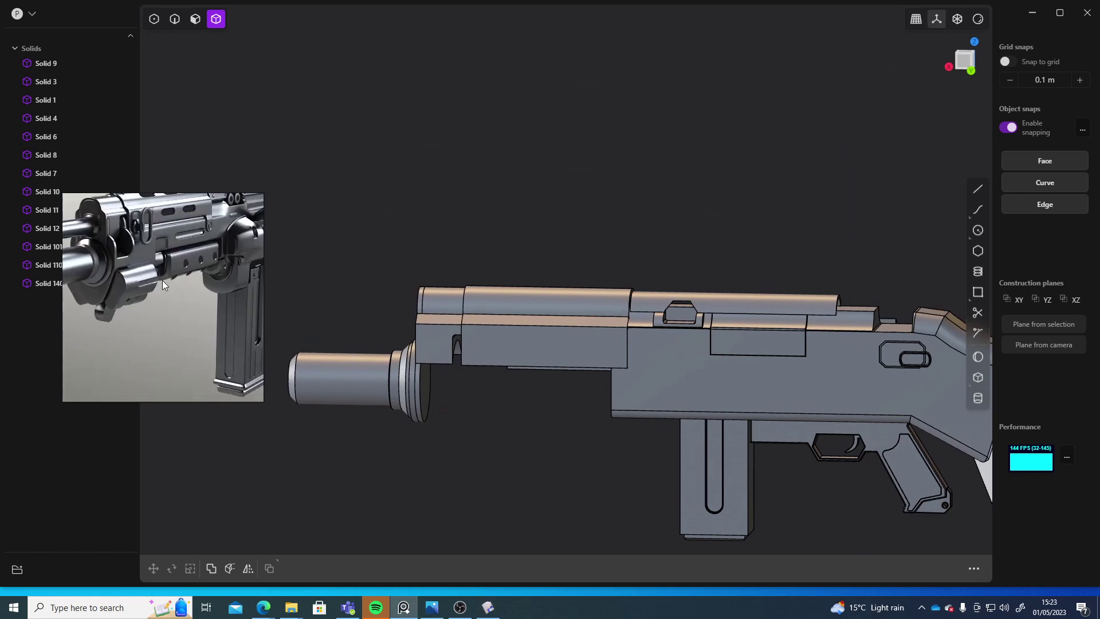
middle_drag(163, 280, 180, 314)
Step: Inspect the front end of the rifle head-on in the Right view and compare it with the reference's front plate
middle_drag(583, 470, 606, 462)
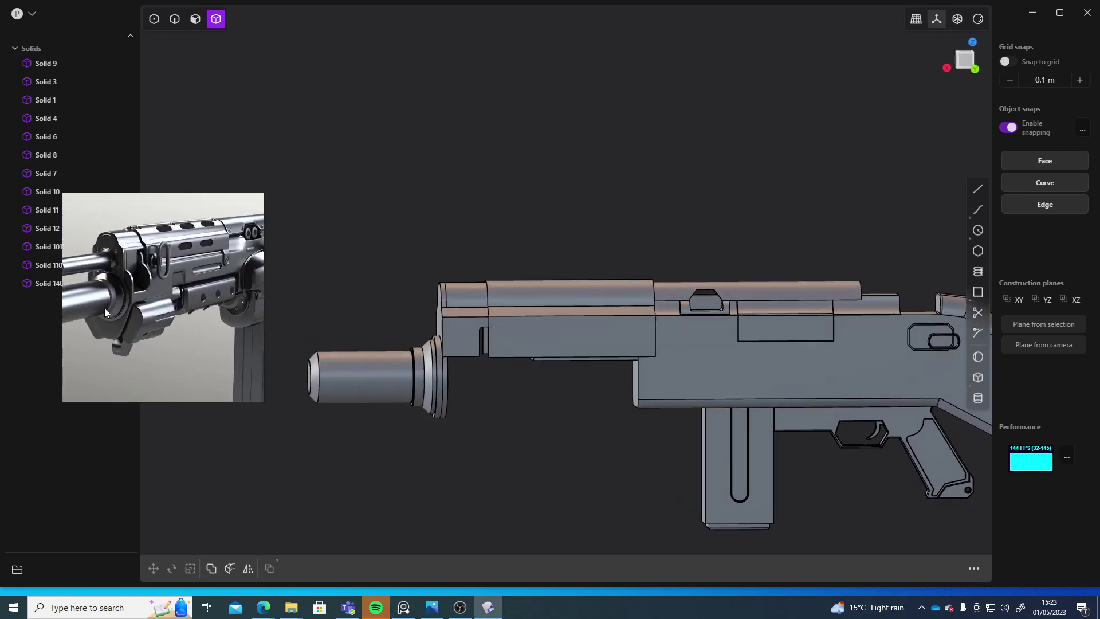
middle_drag(664, 441, 657, 319)
middle_drag(642, 429, 693, 423)
scroll(681, 371, up, 5)
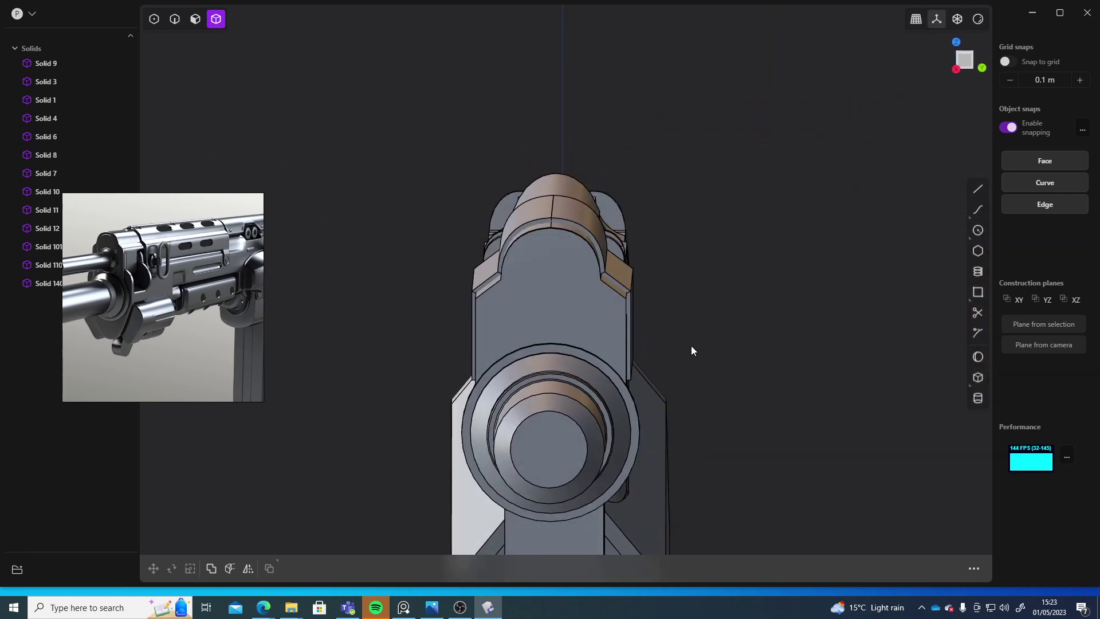
middle_drag(691, 346, 704, 345)
click(964, 62)
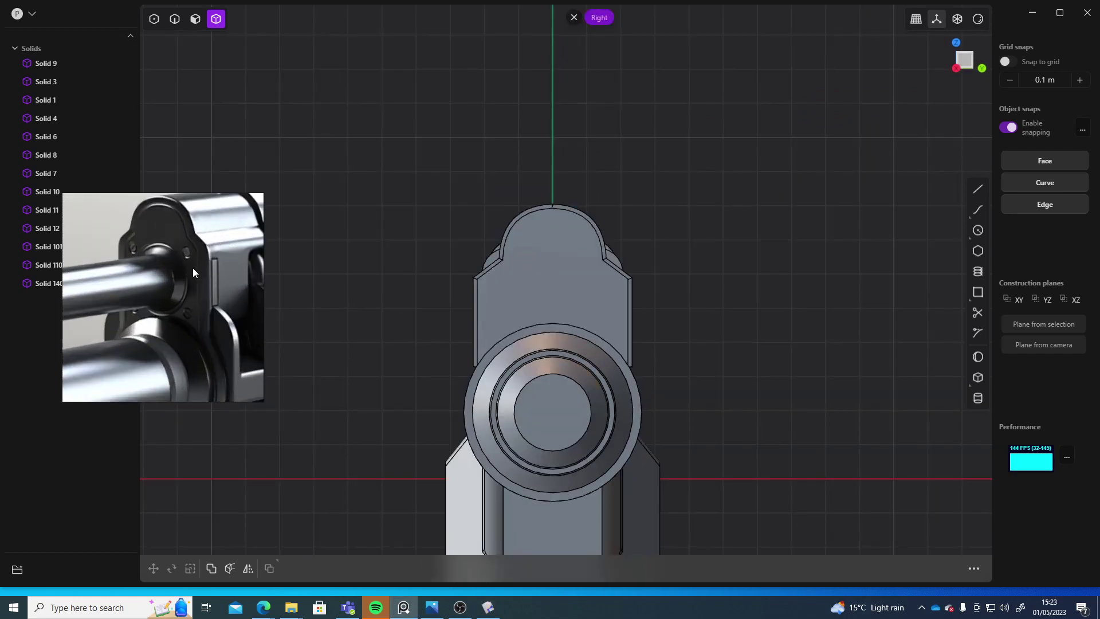
scroll(683, 313, up, 10)
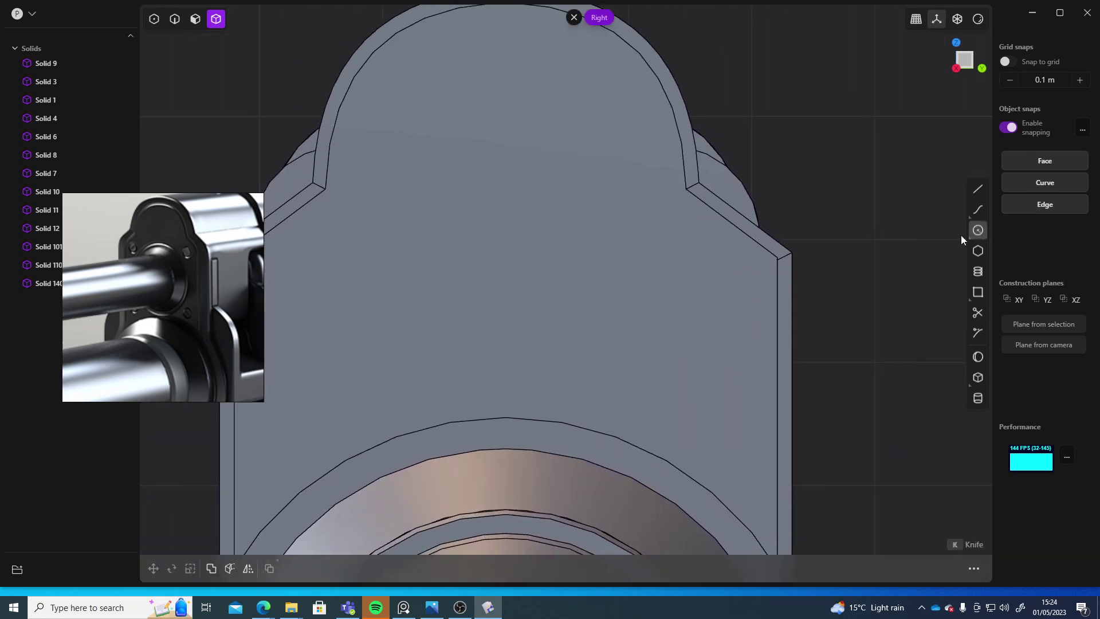
scroll(493, 280, down, 5)
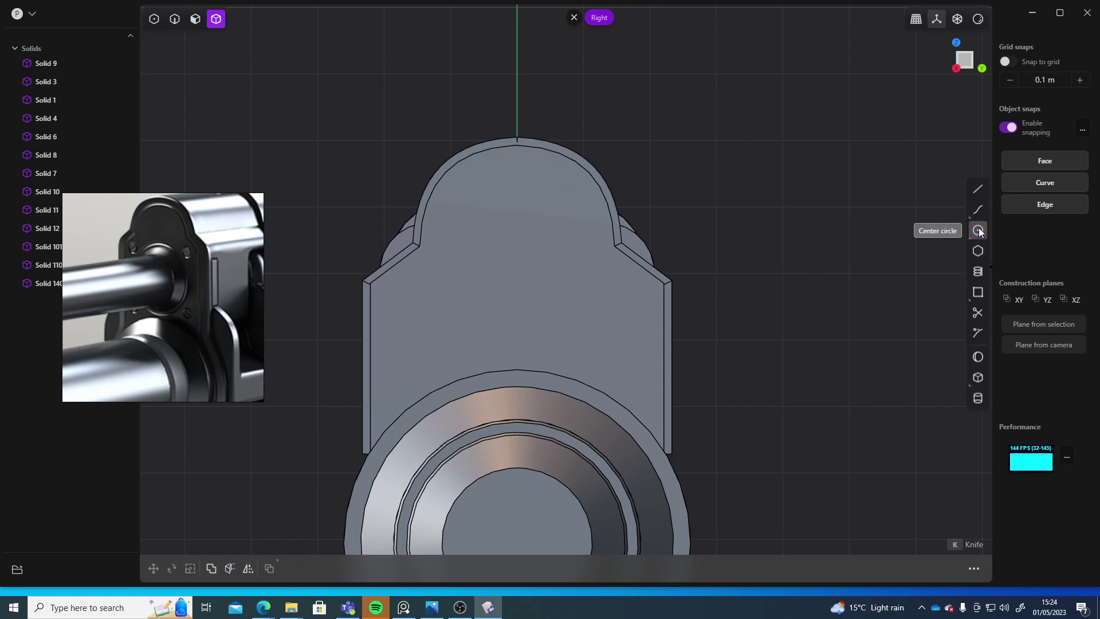
click(811, 275)
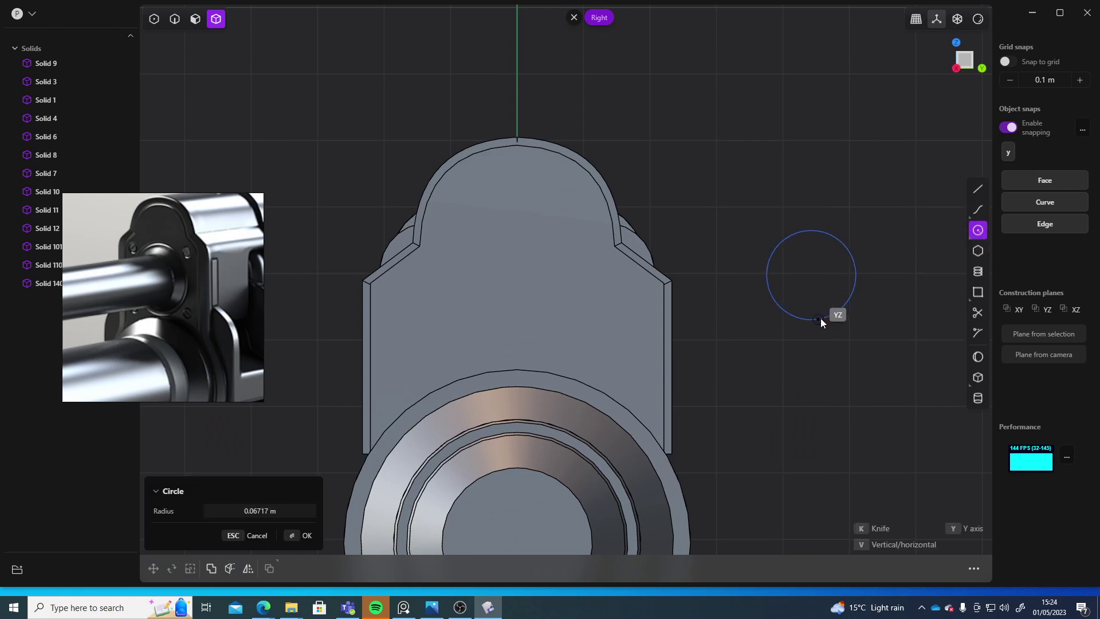
click(830, 289)
key(Escape)
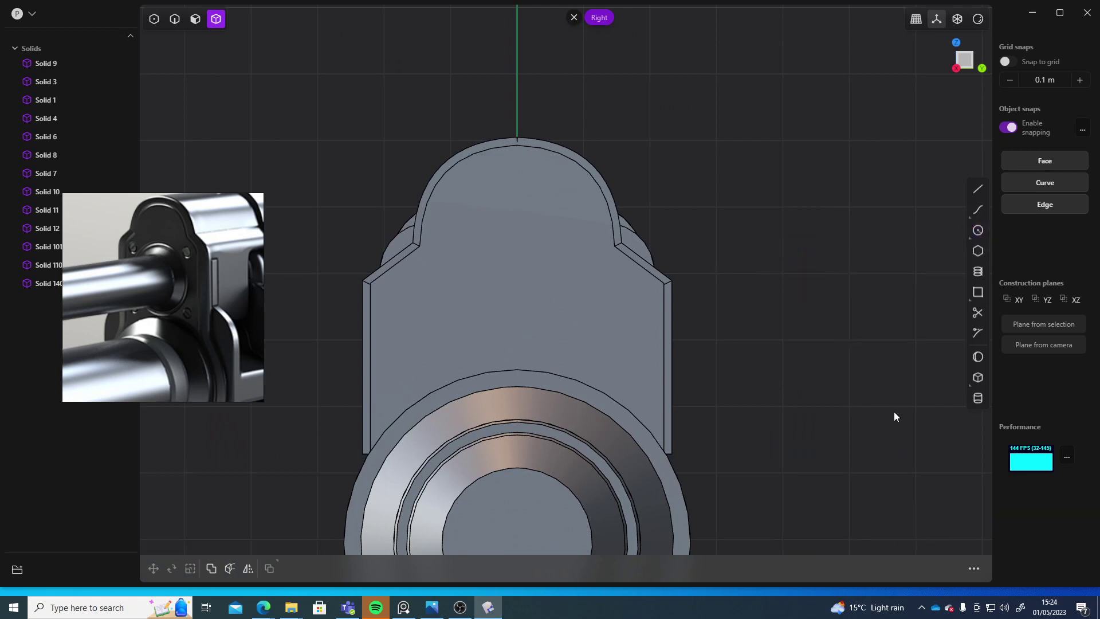
click(977, 335)
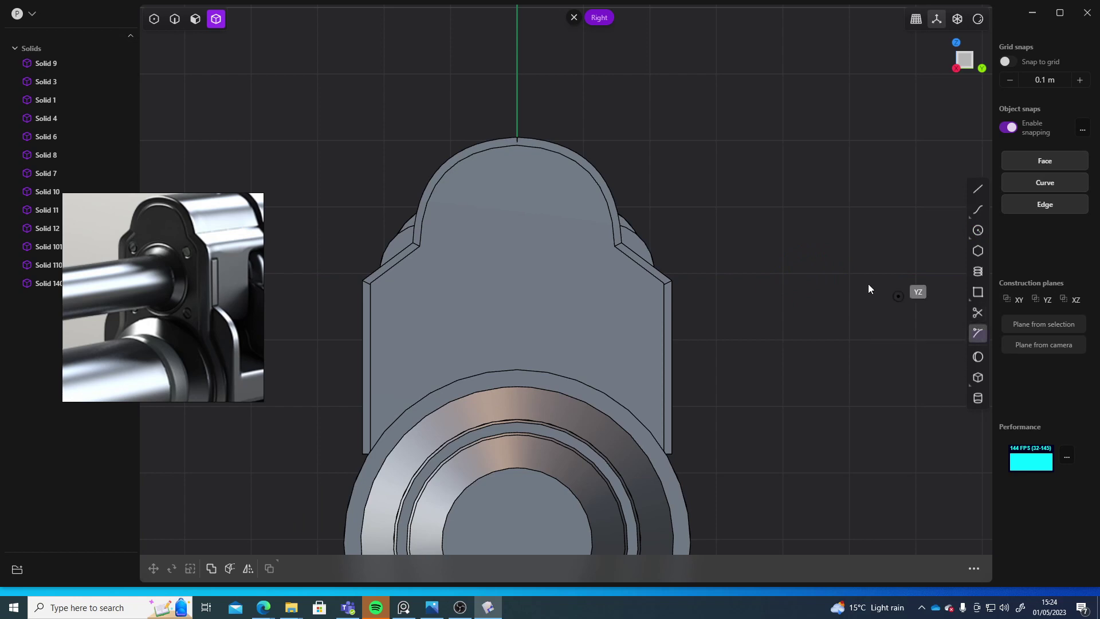
click(518, 145)
click(514, 376)
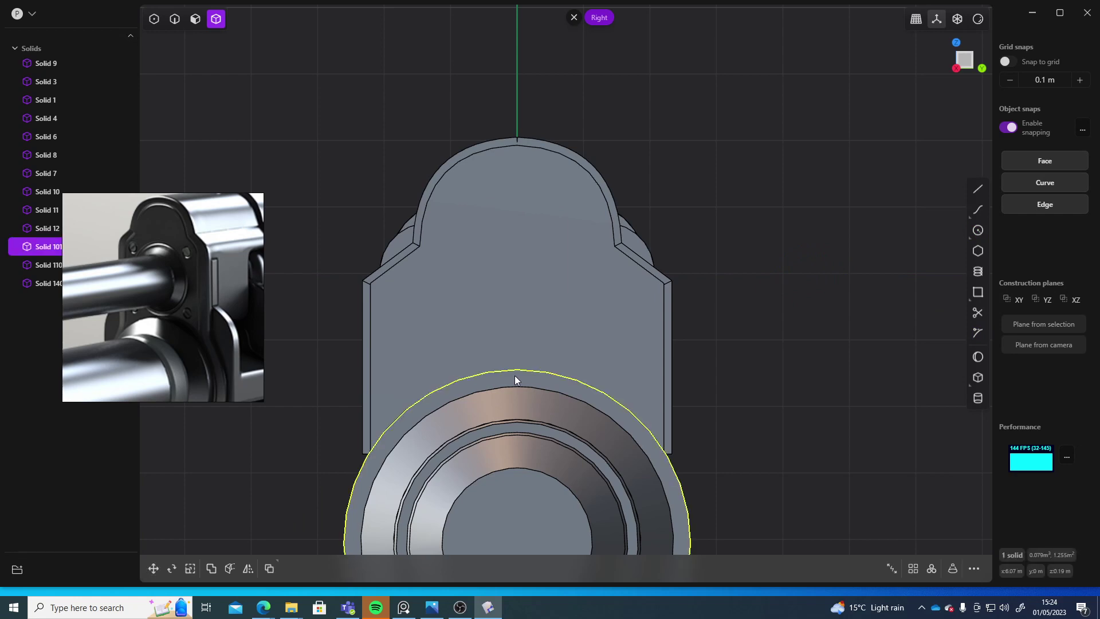
click(524, 150)
click(784, 231)
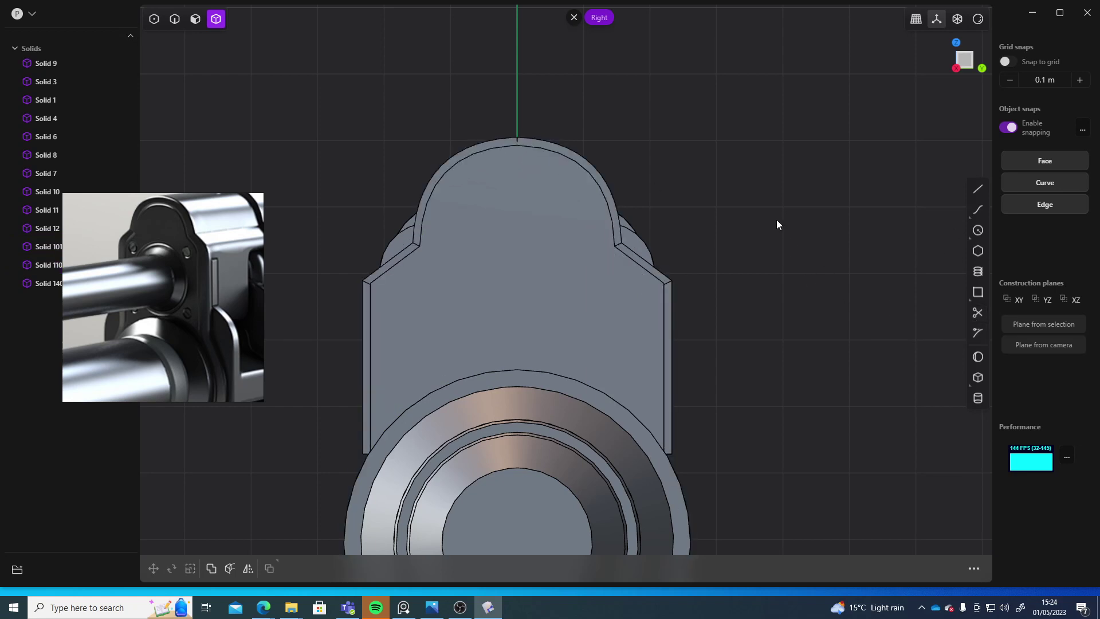
key(ctrl+z)
key(ctrl+z)
key(ctrl+z)
Step: Offset the outline of the front receiver block's end face inward by about 0.029 m
mouse_move(728, 333)
shift+middle_down()
mouse_move(727, 280)
mouse_move(726, 323)
shift+middle_up()
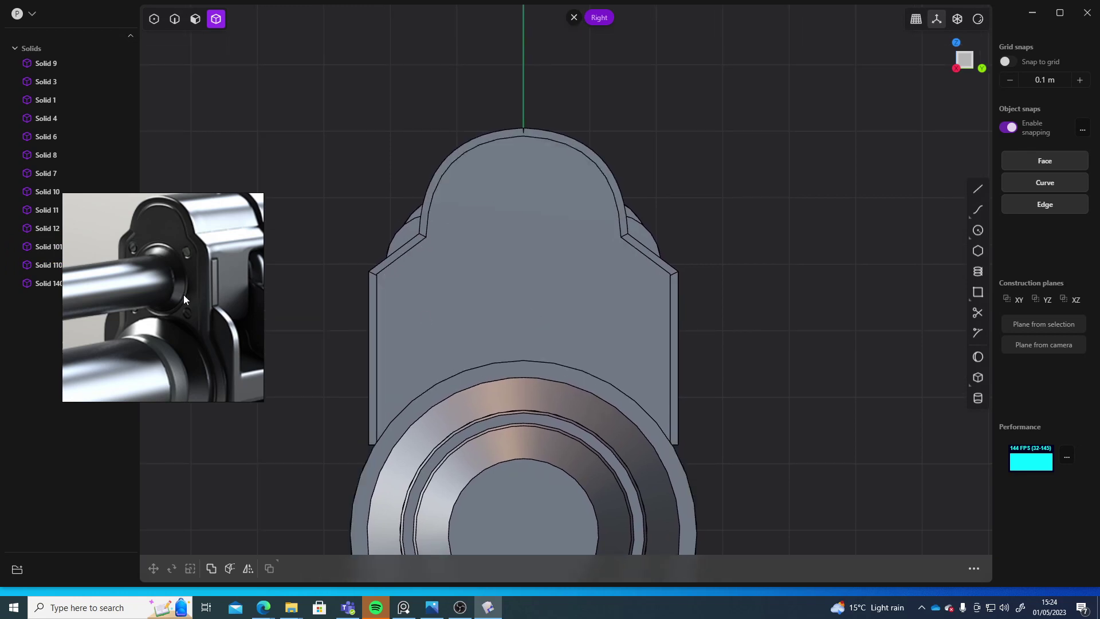
click(585, 311)
key(o)
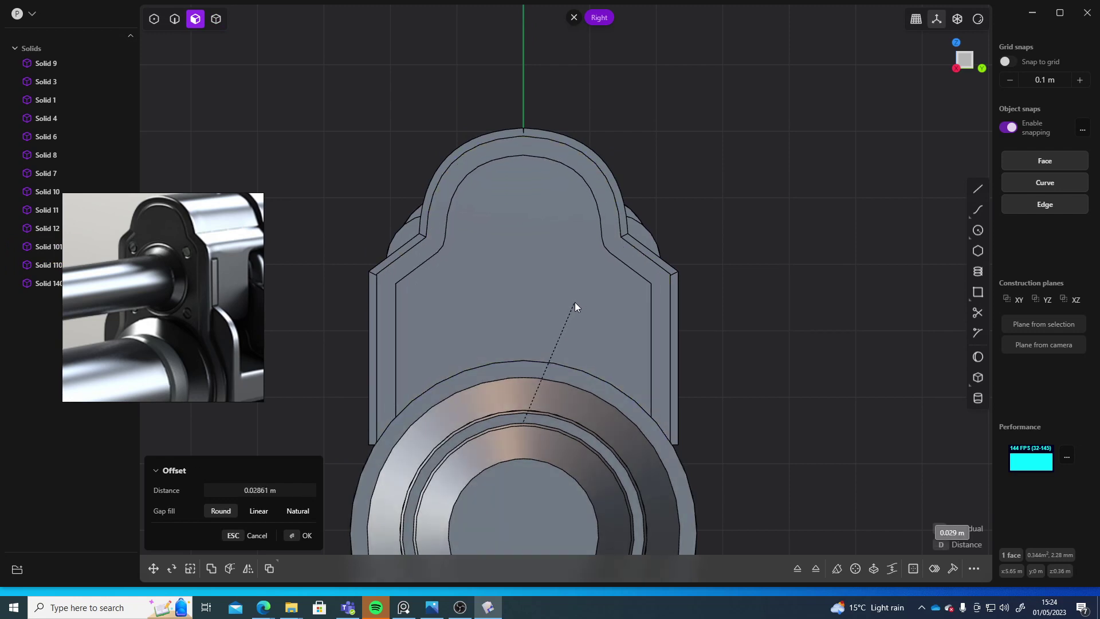
click(575, 304)
Step: Offset the inset end face of the front receiver block slightly forward to form a raised plate
key(o)
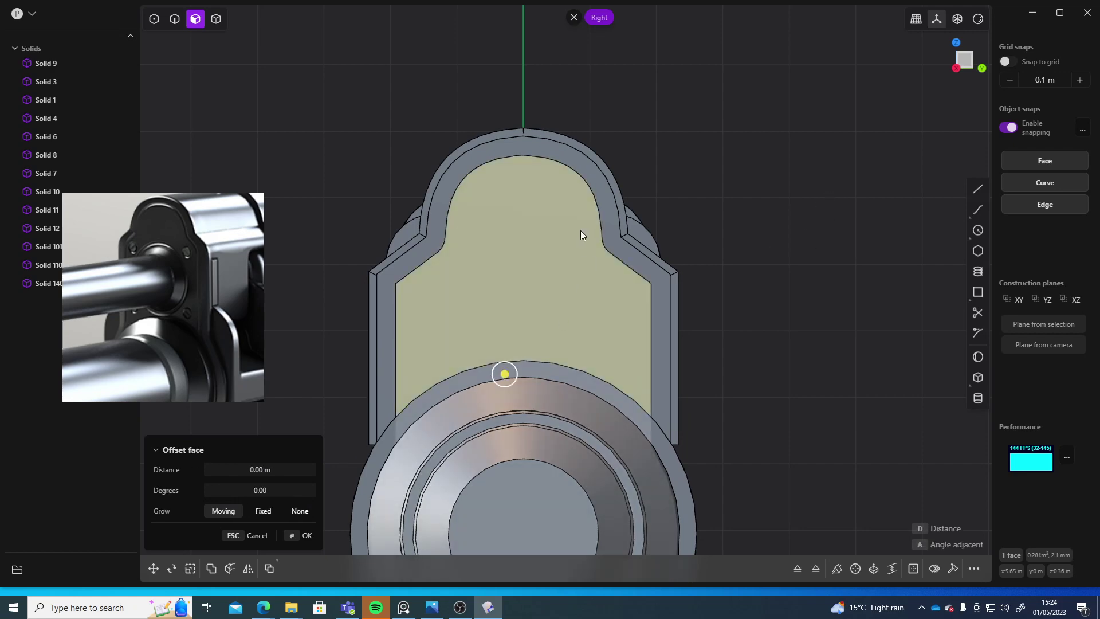
click(609, 227)
click(609, 325)
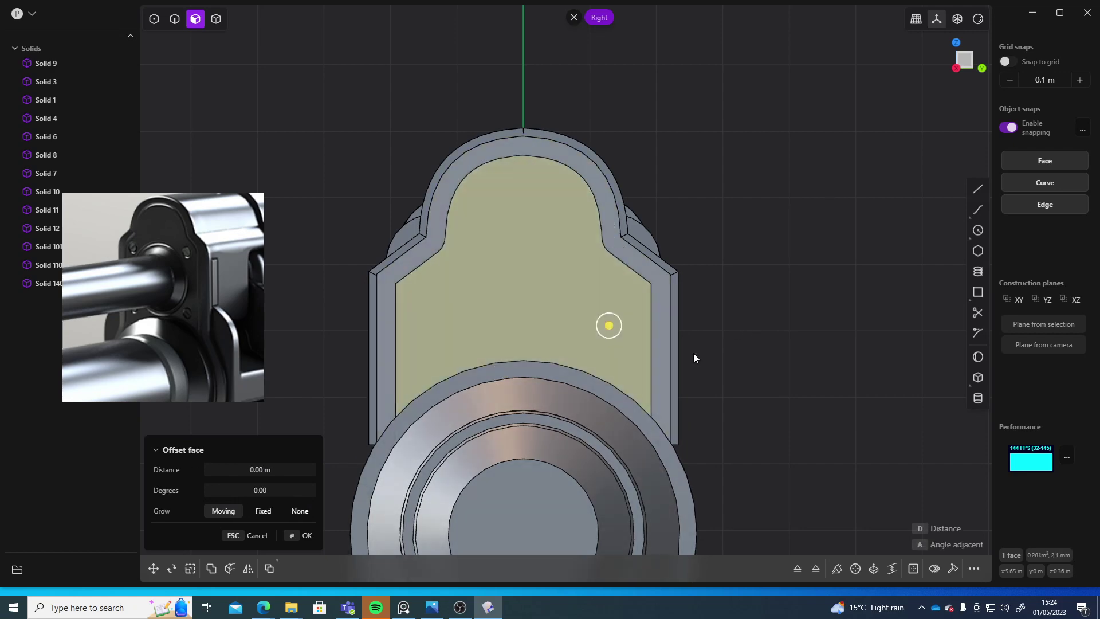
middle_drag(693, 353, 1092, 296)
middle_drag(771, 432, 685, 448)
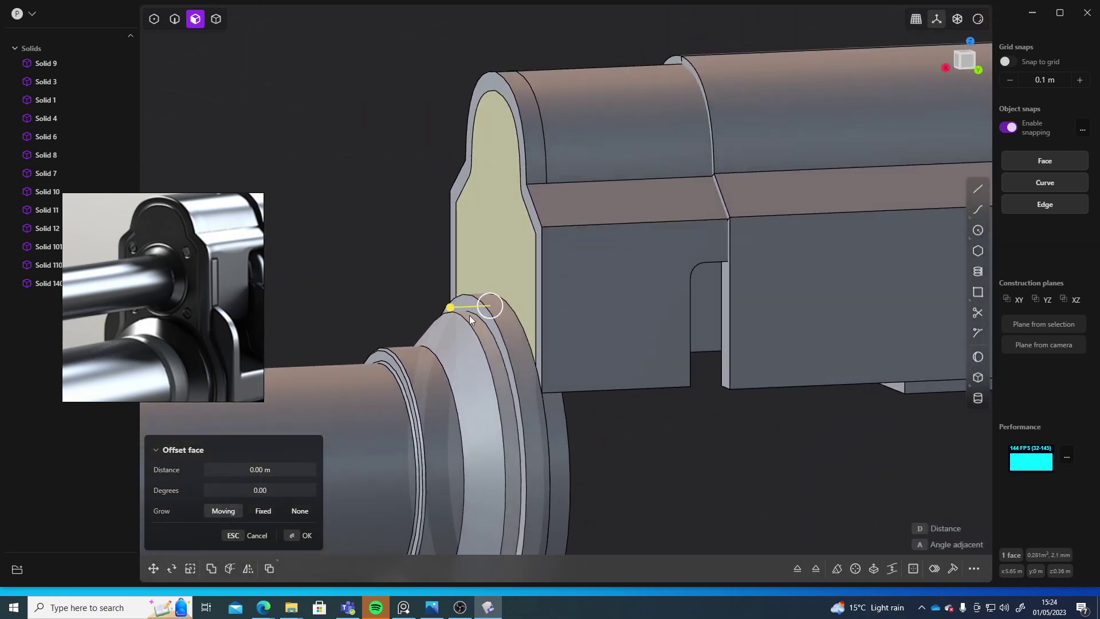
drag(449, 305, 442, 307)
click(388, 266)
click(450, 277)
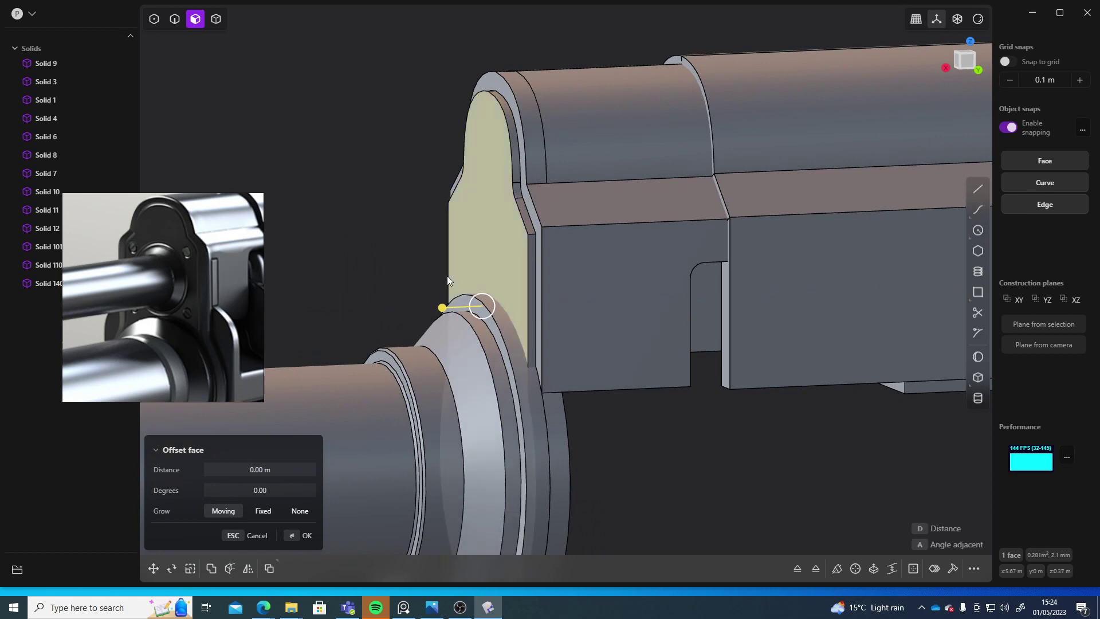
Step: Chamfer the outline edges of the raised plate on the front receiver block by about 0.003 m
middle_drag(447, 276, 458, 285)
click(406, 297)
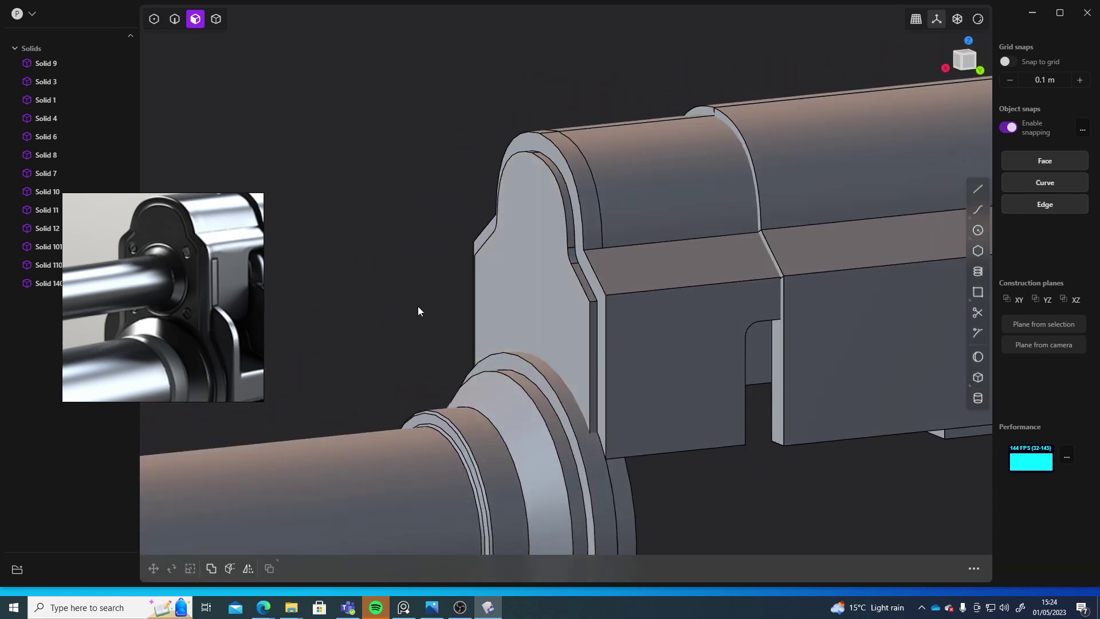
key(2)
click(588, 332)
key(f)
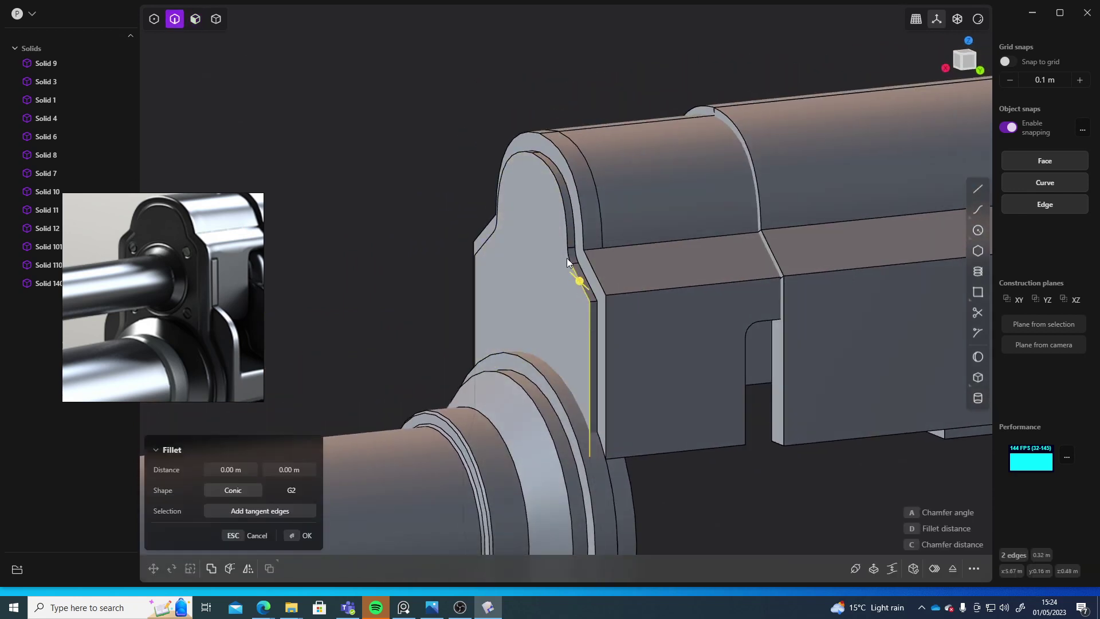
click(563, 230)
click(513, 157)
middle_drag(462, 256, 707, 295)
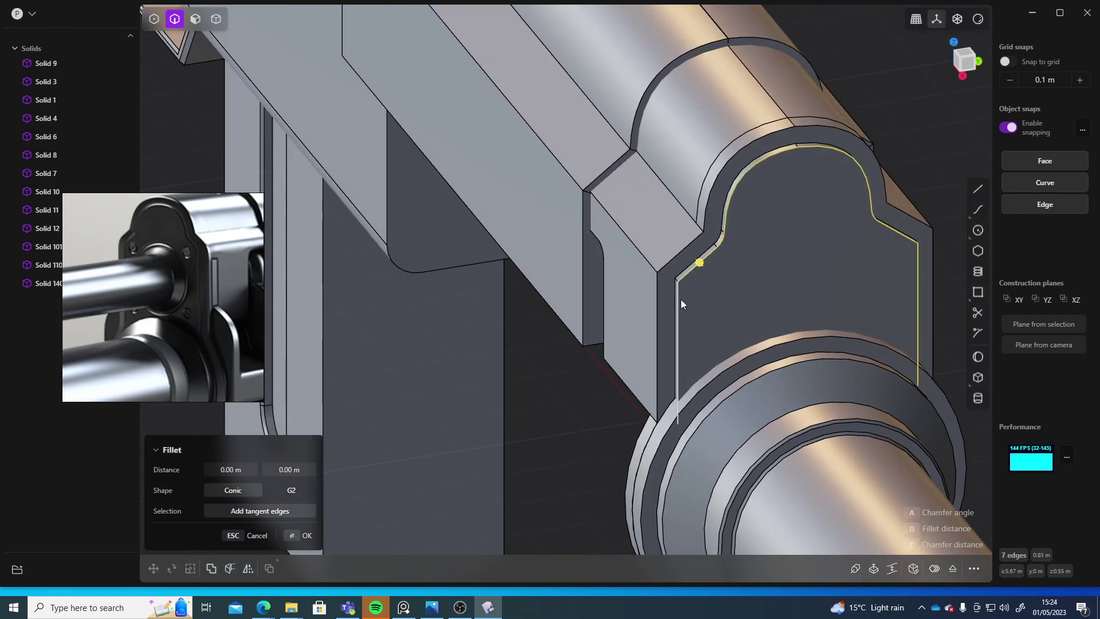
click(679, 299)
shift+middle_drag(717, 349, 658, 318)
mouse_move(621, 268)
mouse_down()
mouse_move(629, 272)
mouse_move(619, 267)
mouse_up()
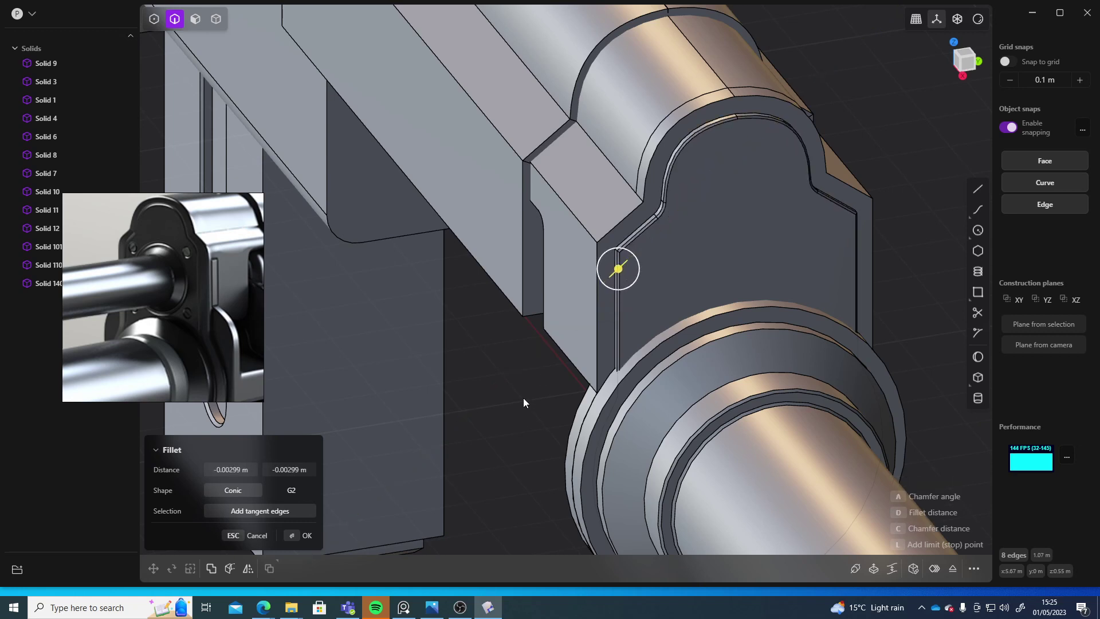
key(Return)
Step: Enable grid snapping at 1 m with the Circle tool active in the Right view
middle_drag(953, 323, 877, 309)
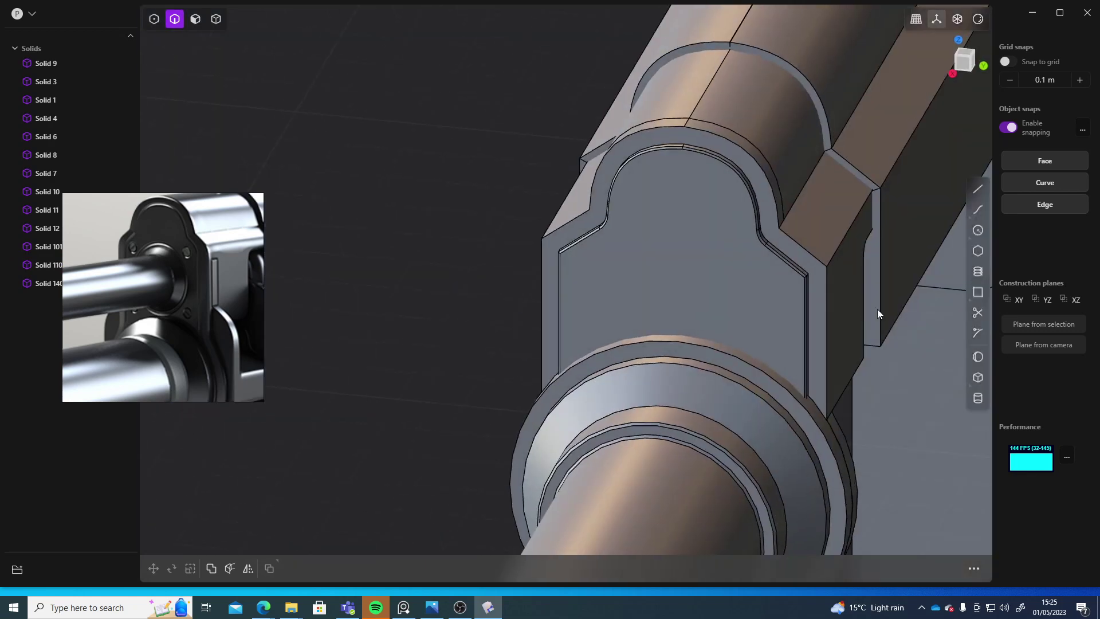
scroll(663, 248, down, 5)
middle_drag(663, 247, 709, 267)
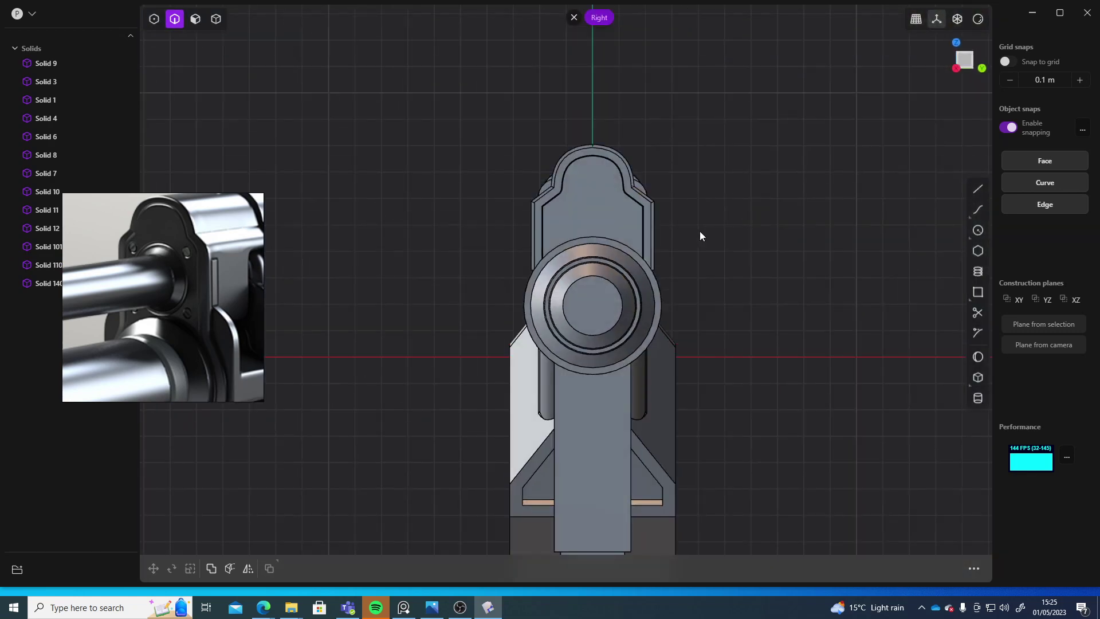
scroll(699, 231, up, 15)
scroll(693, 294, down, 5)
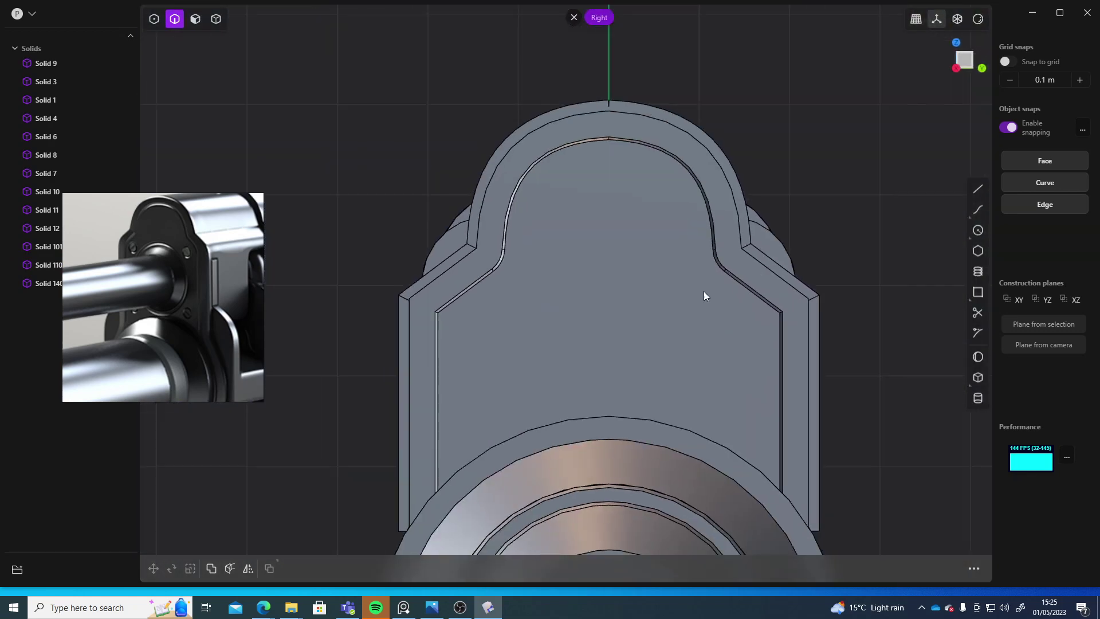
scroll(703, 292, up, 5)
click(978, 229)
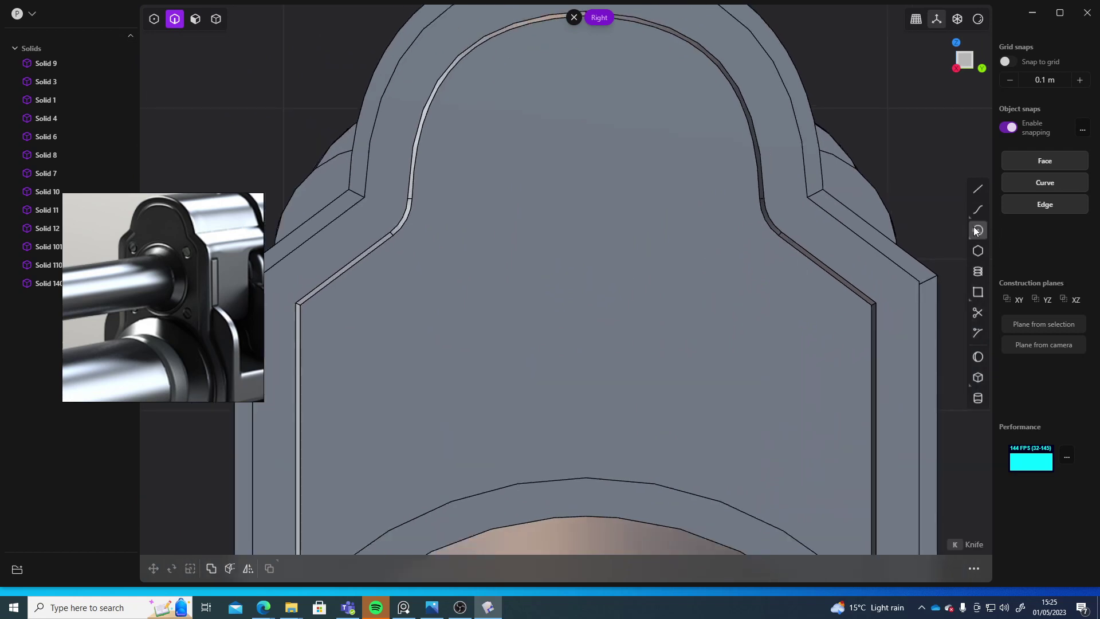
scroll(511, 334, down, 5)
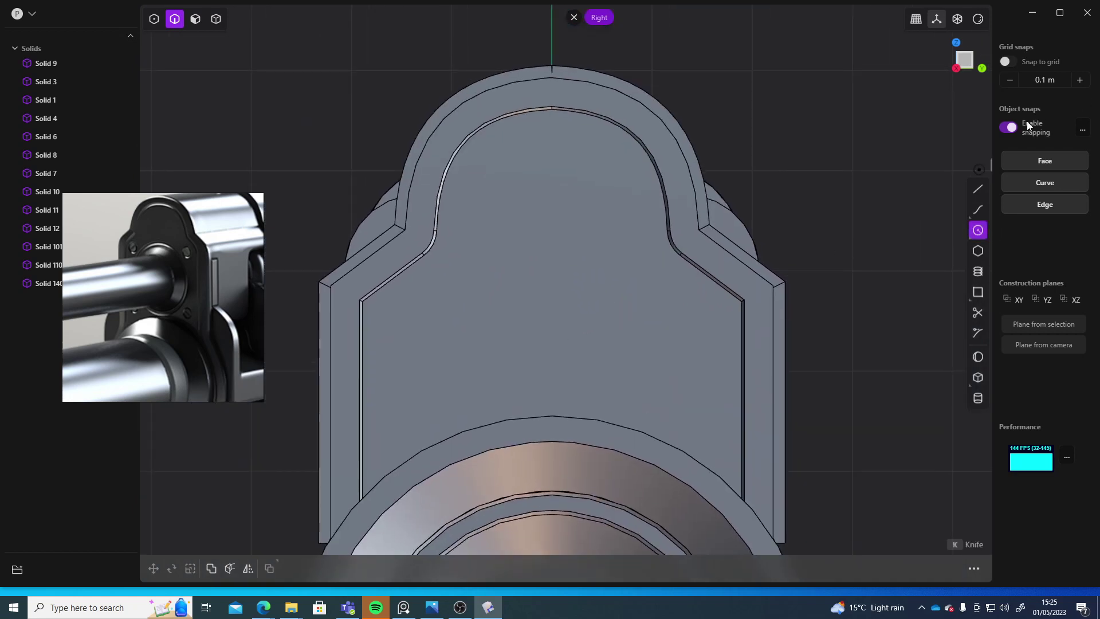
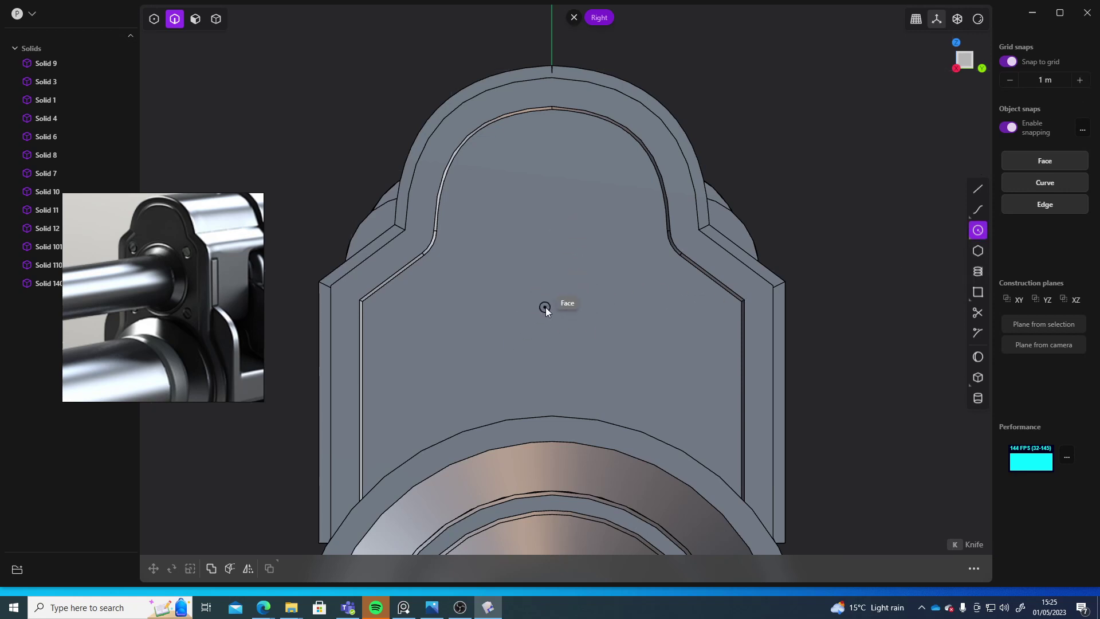
scroll(542, 284, down, 5)
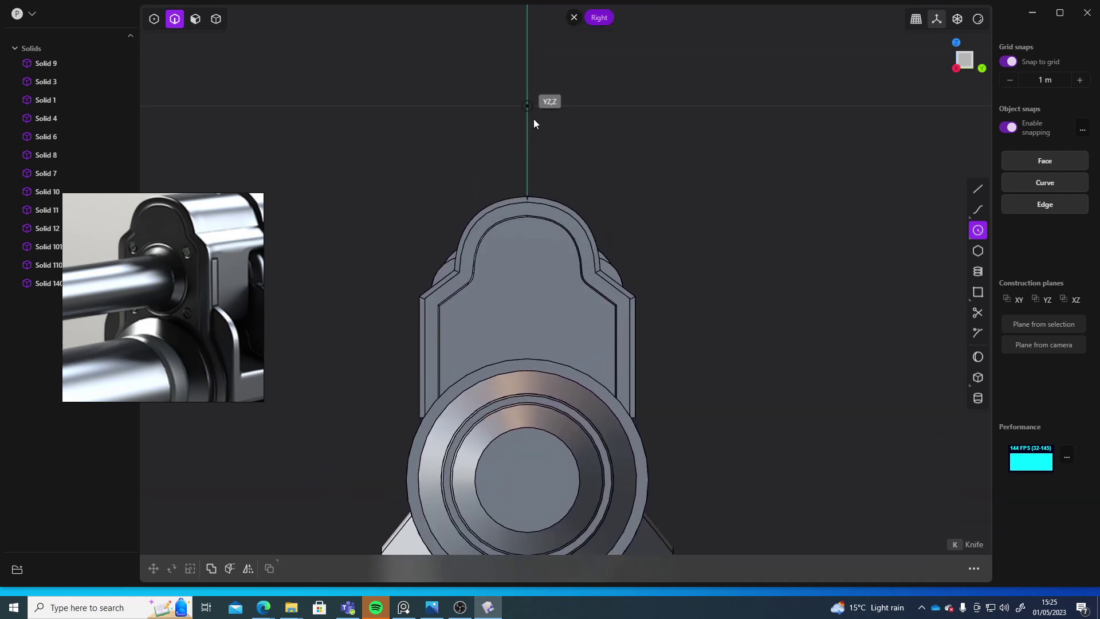
click(527, 106)
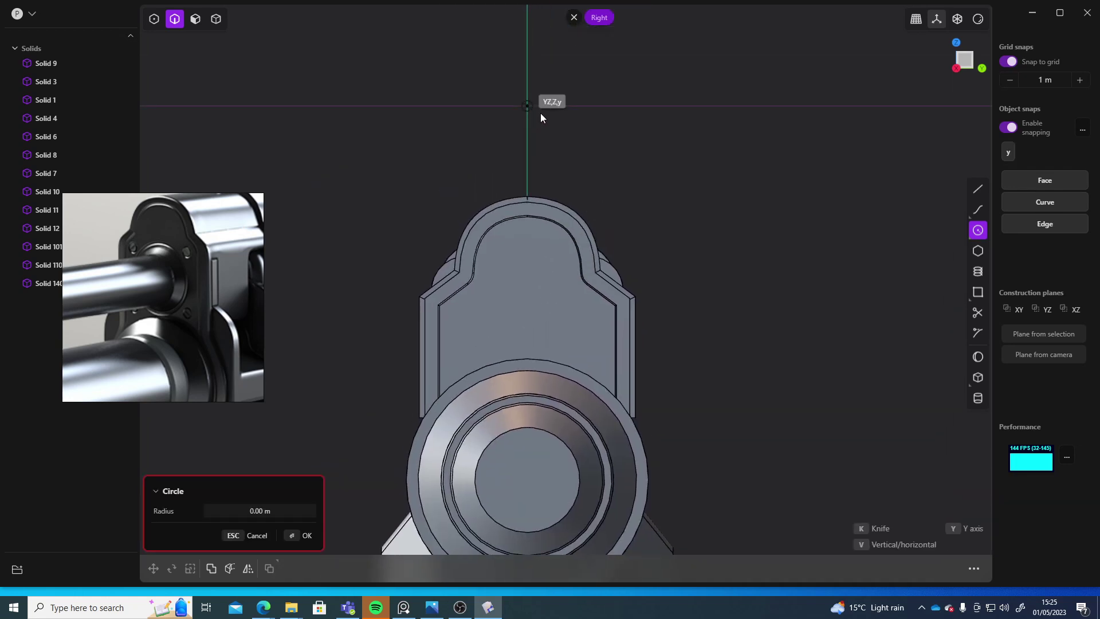
shift+middle_drag(598, 105, 610, 183)
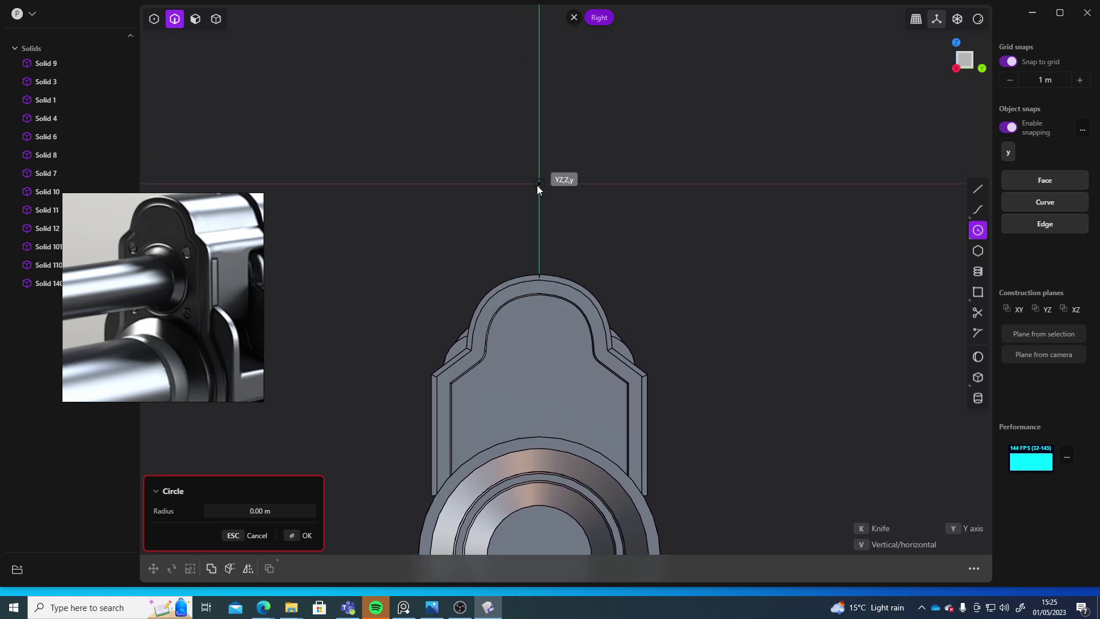
key(y)
key(Escape)
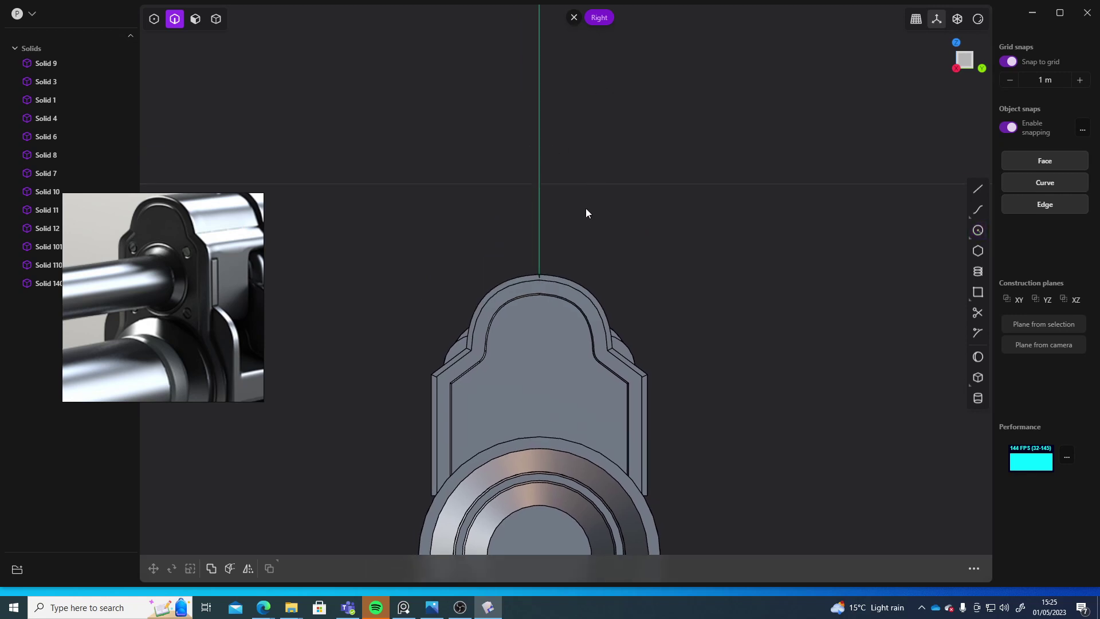
Step: Draw a circle of about 0.09 m radius centred on the 1 m grid point above the front plate, turning grid snapping off to size it
click(978, 230)
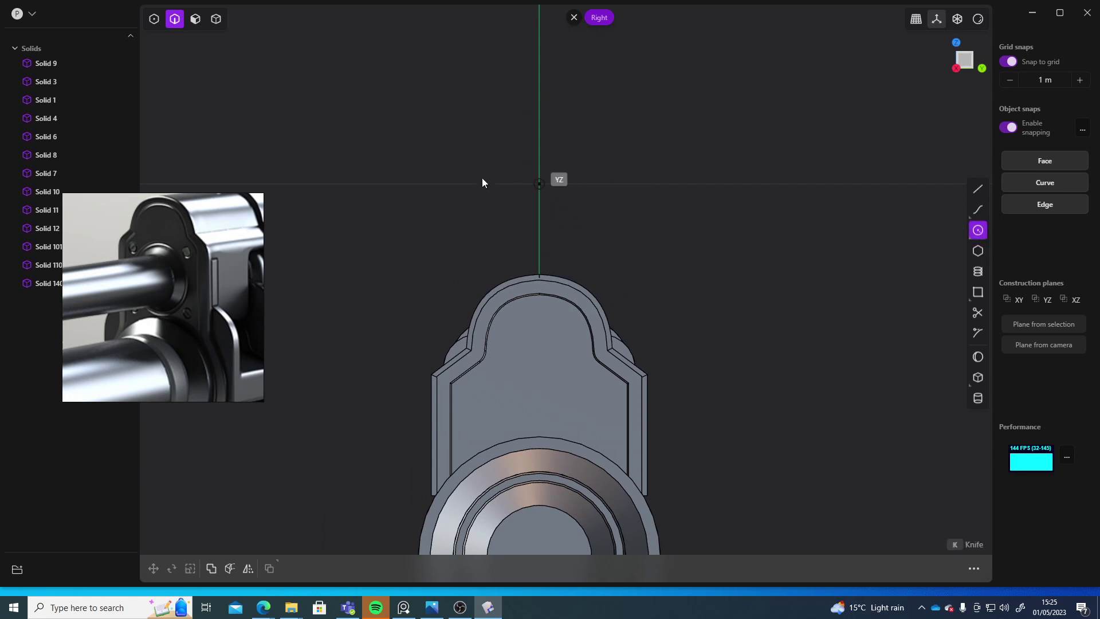
click(539, 185)
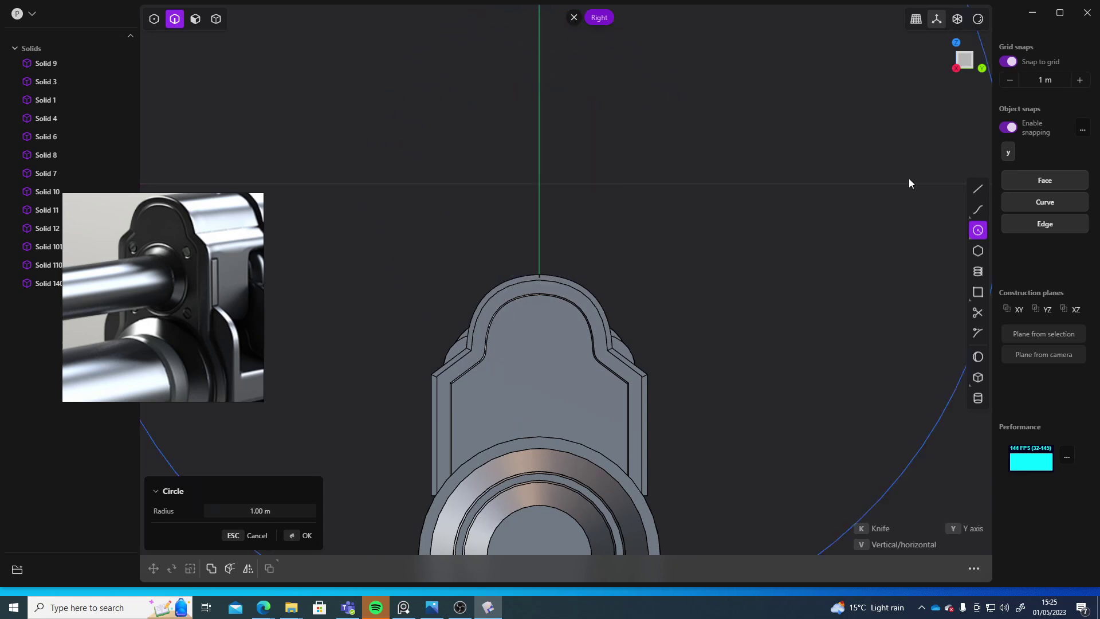
click(1012, 63)
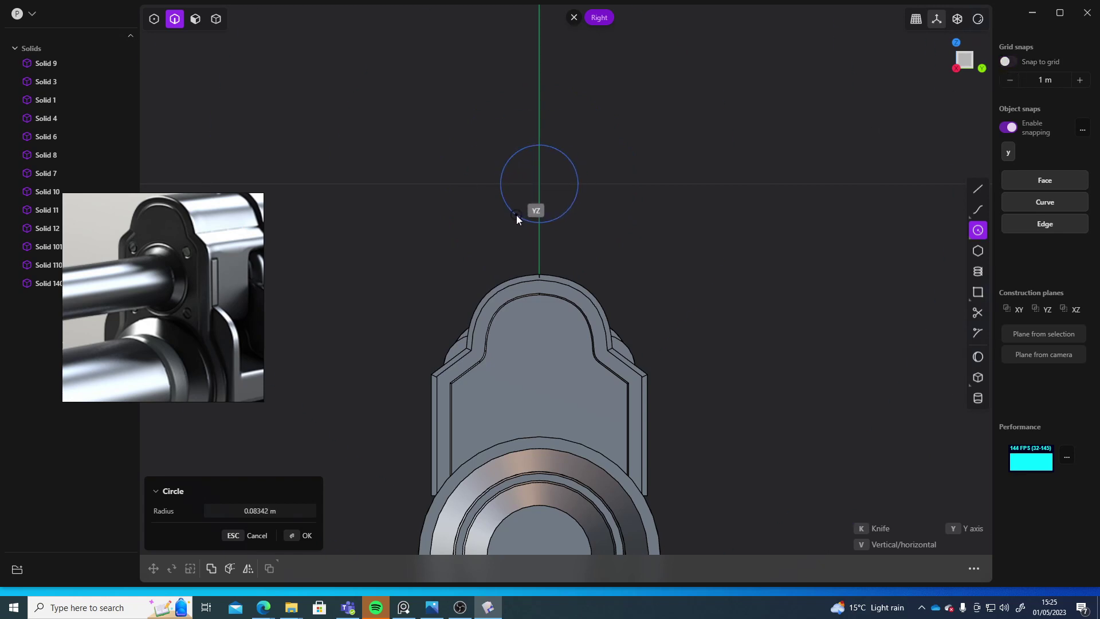
click(517, 215)
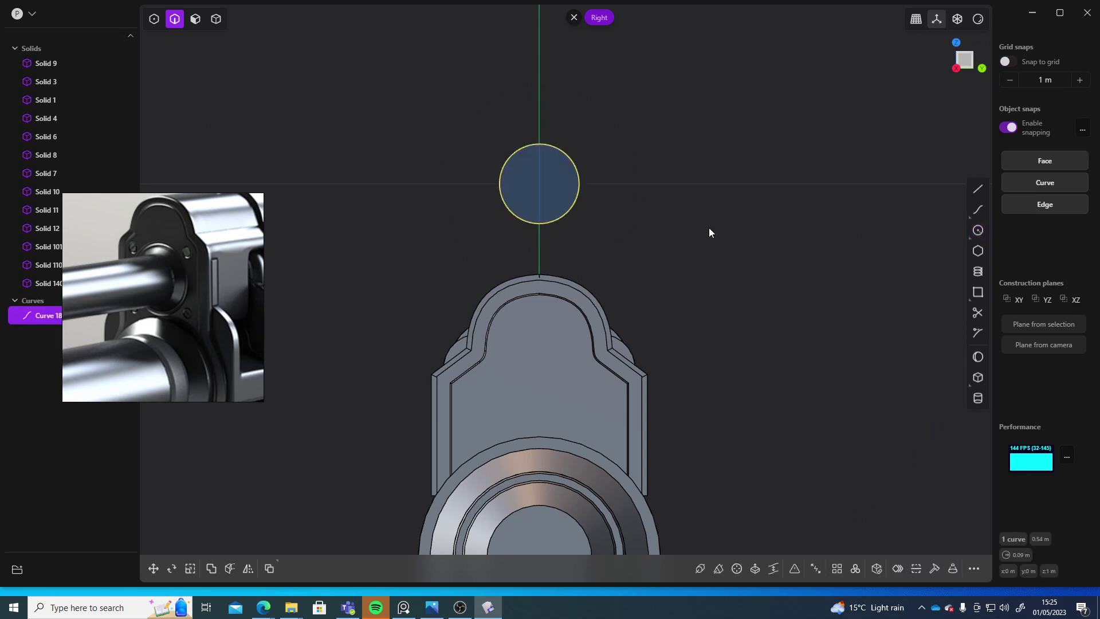
Step: Move the circle about 5.64 m along X and about 0.47 m down, to the gun's front plate above the barrel
middle_drag(709, 228, 635, 262)
key(g)
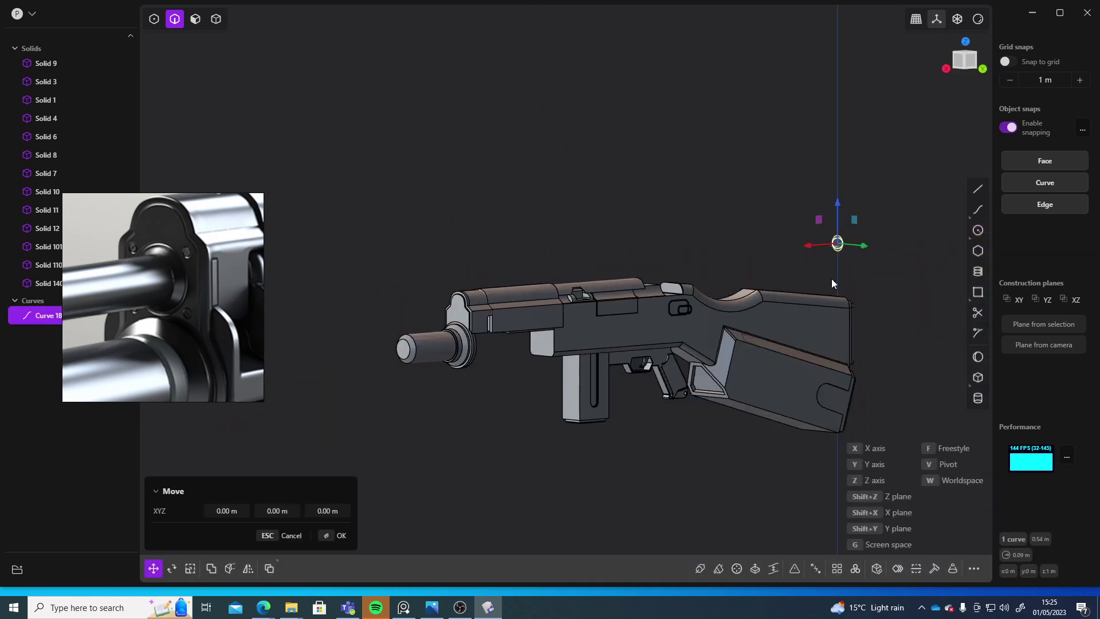
drag(808, 245, 434, 302)
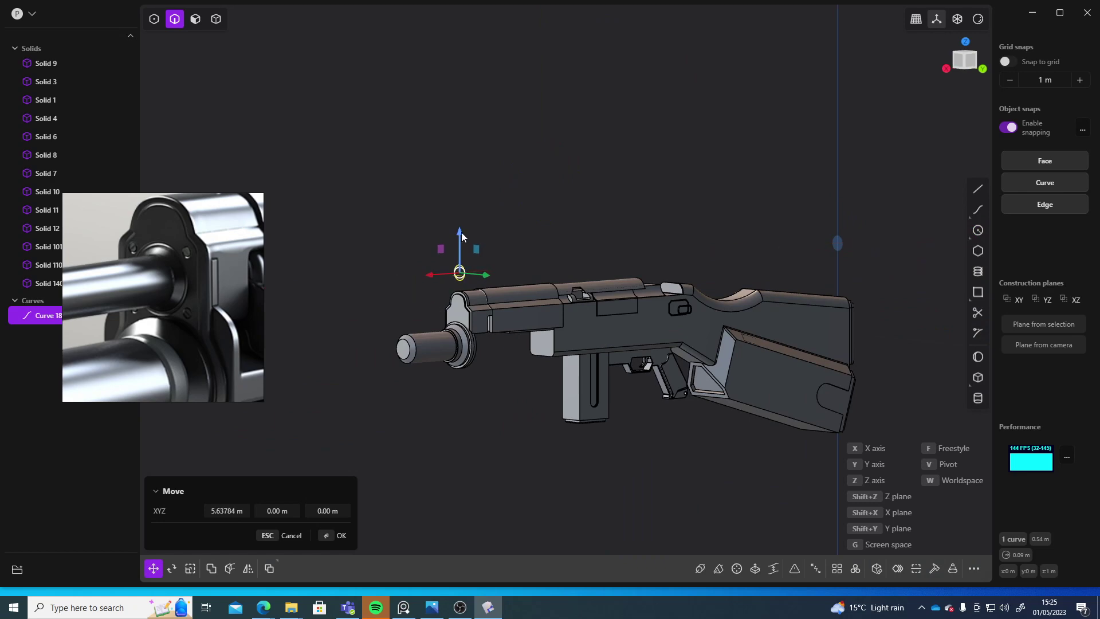
drag(462, 232, 459, 273)
middle_drag(395, 275, 493, 282)
scroll(492, 282, up, 5)
shift+middle_drag(641, 332, 710, 247)
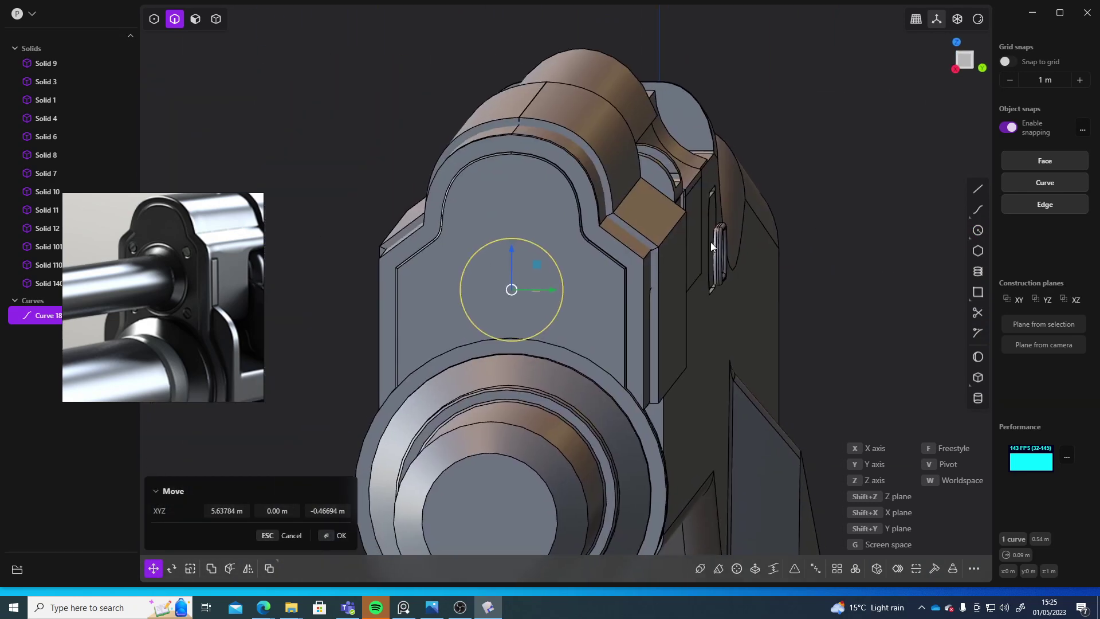
Step: Refine the circle's placement on the front plate to a total move of about 5.664 m in X and -0.415 m in Z
drag(508, 253, 520, 217)
middle_drag(434, 150, 700, 256)
drag(611, 305, 564, 314)
middle_drag(564, 314, 371, 328)
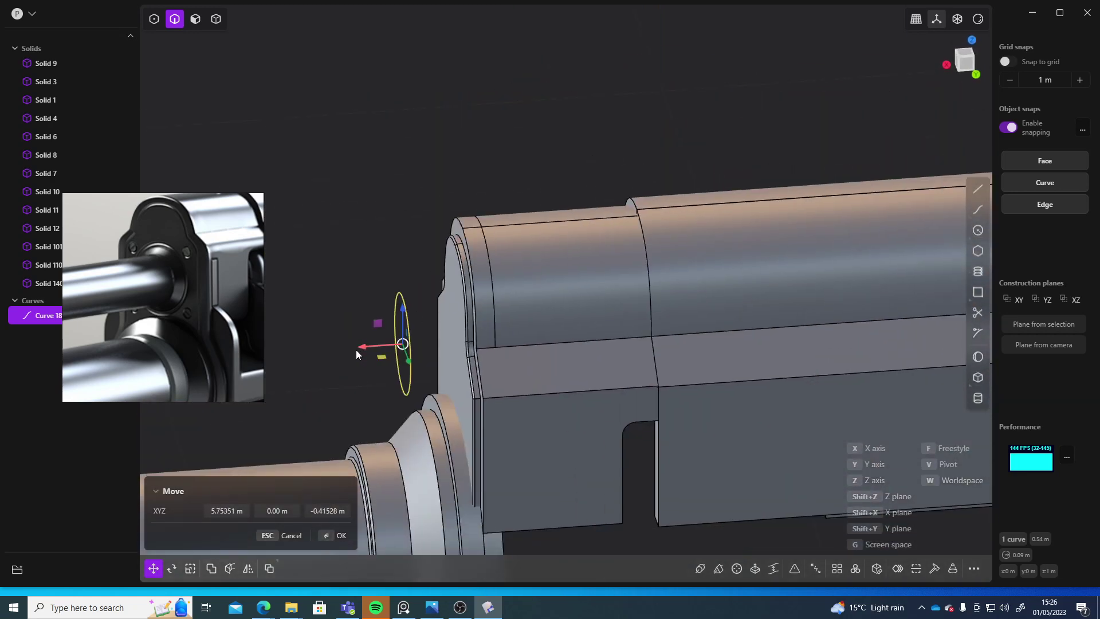
drag(357, 351, 410, 347)
middle_drag(410, 347, 568, 242)
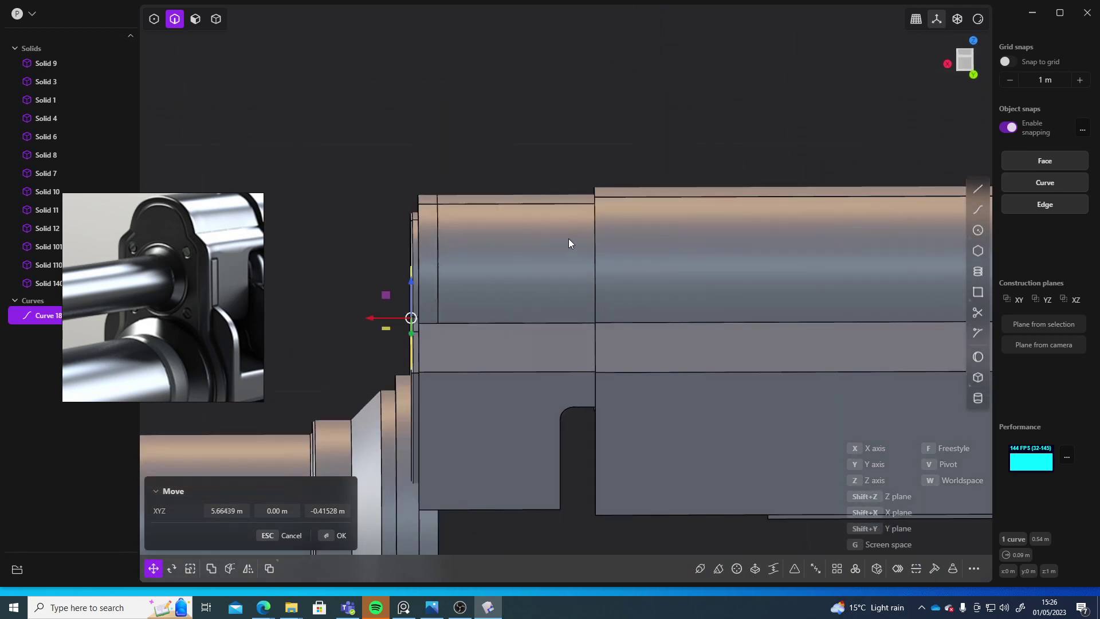
click(967, 58)
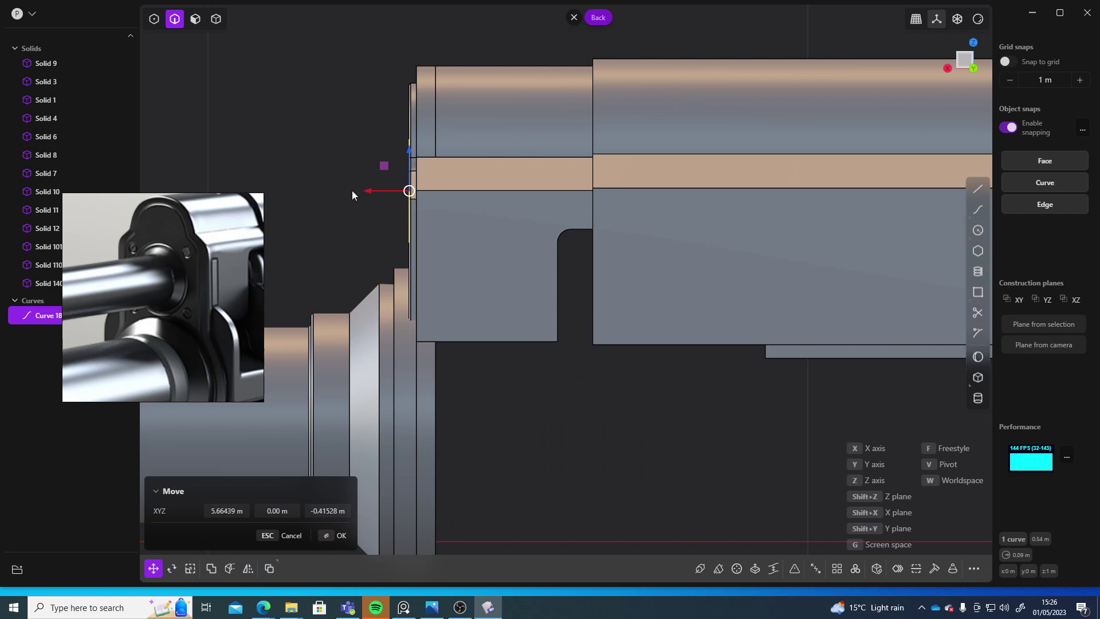
key(Return)
middle_drag(310, 135, 441, 242)
key(3)
click(532, 257)
key(o)
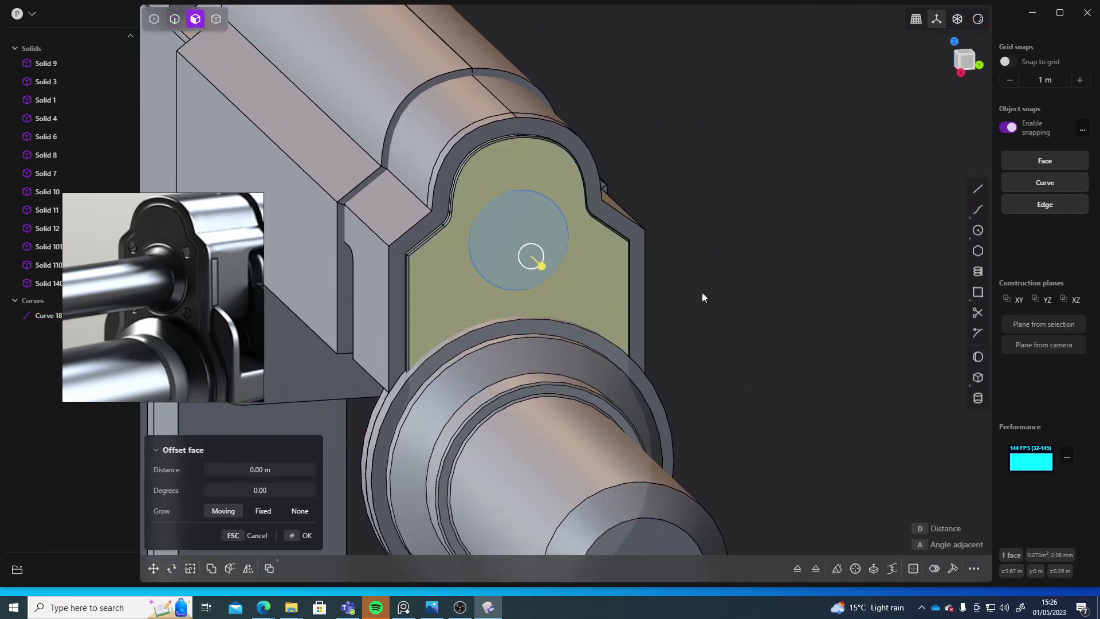
mouse_move(704, 295)
middle_down()
mouse_move(783, 298)
mouse_move(538, 215)
mouse_move(701, 298)
middle_up()
scroll(538, 216, up, 5)
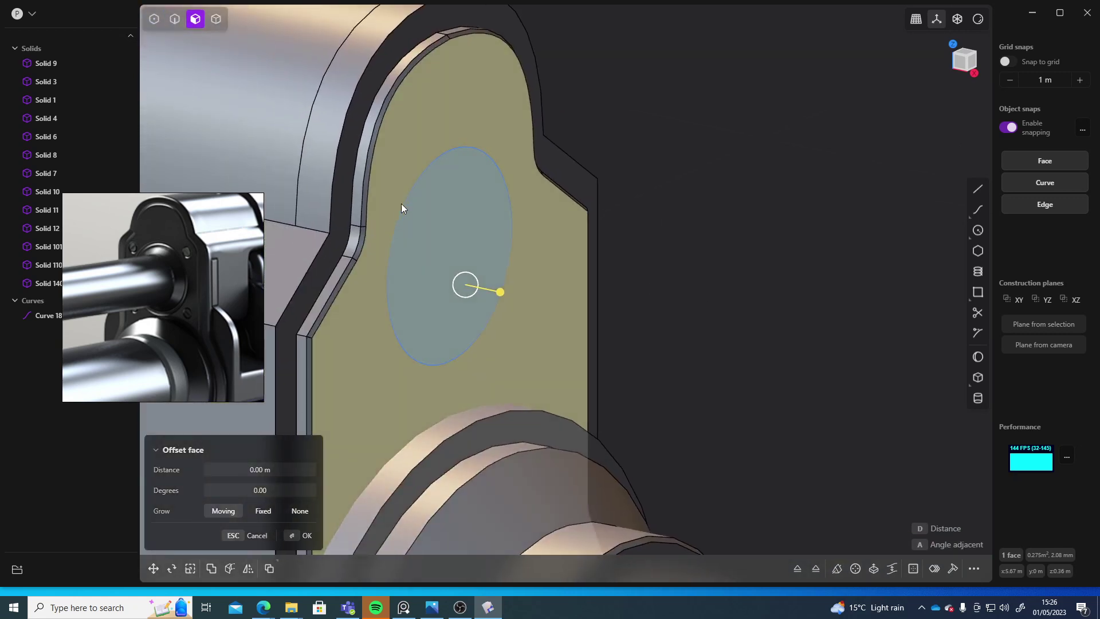
click(425, 199)
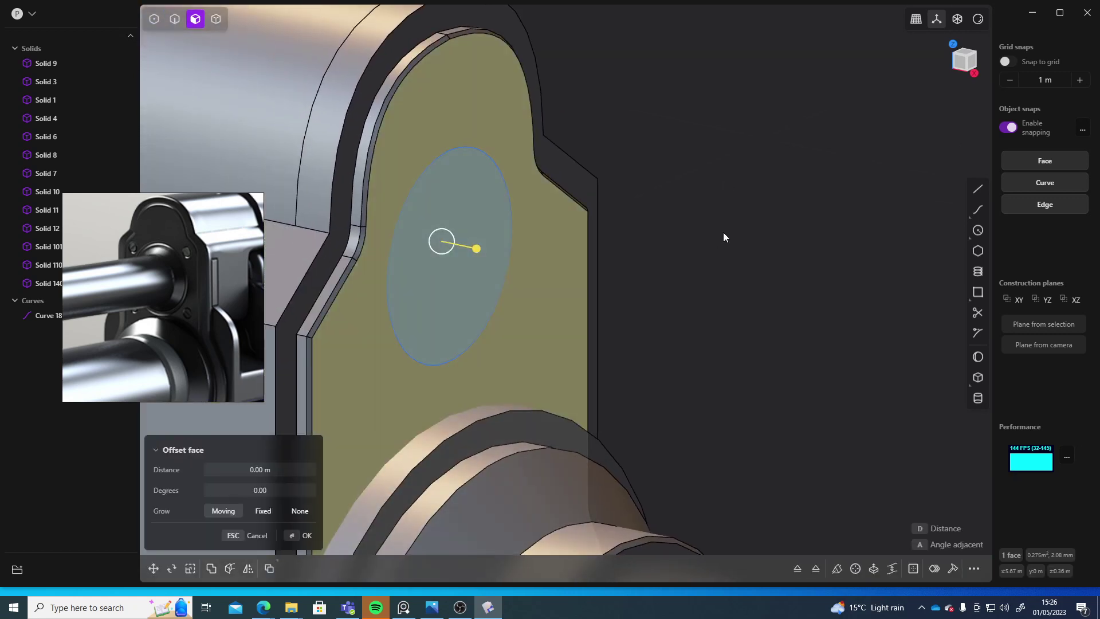
key(Escape)
Step: Move the circle about 0.03 m forward along X, clear of the front plate
middle_drag(723, 232, 687, 255)
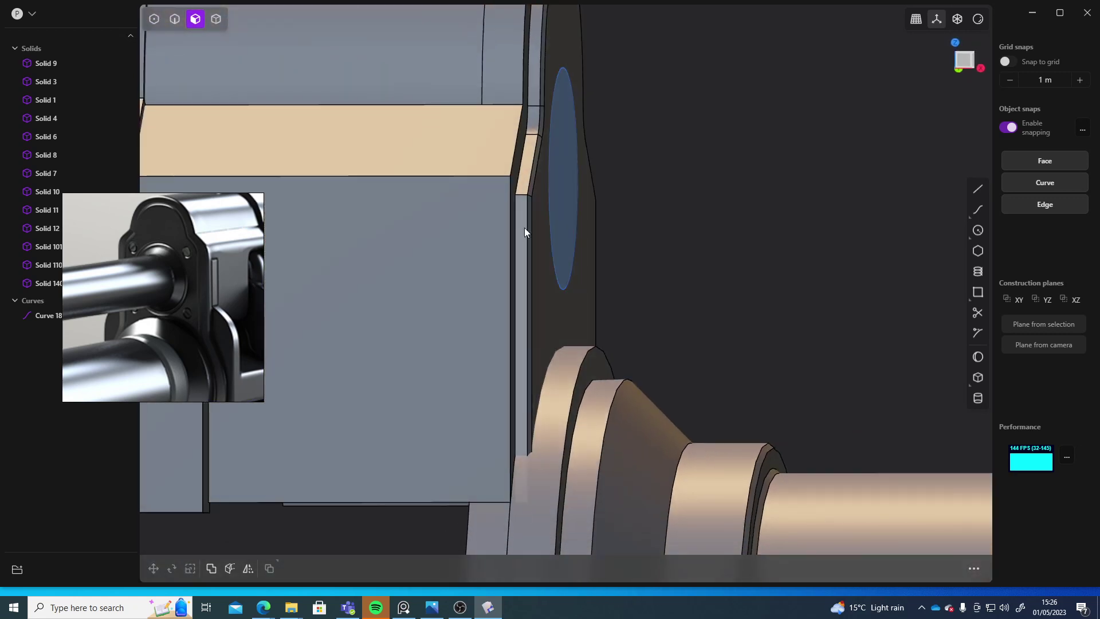
click(30, 314)
key(g)
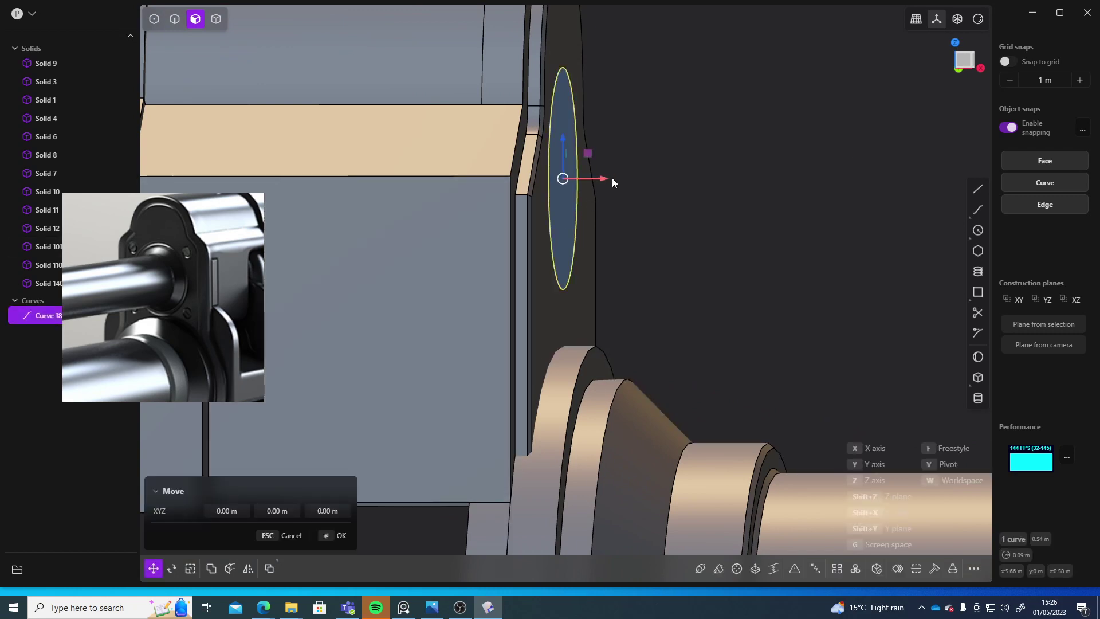
drag(611, 182, 639, 182)
key(Return)
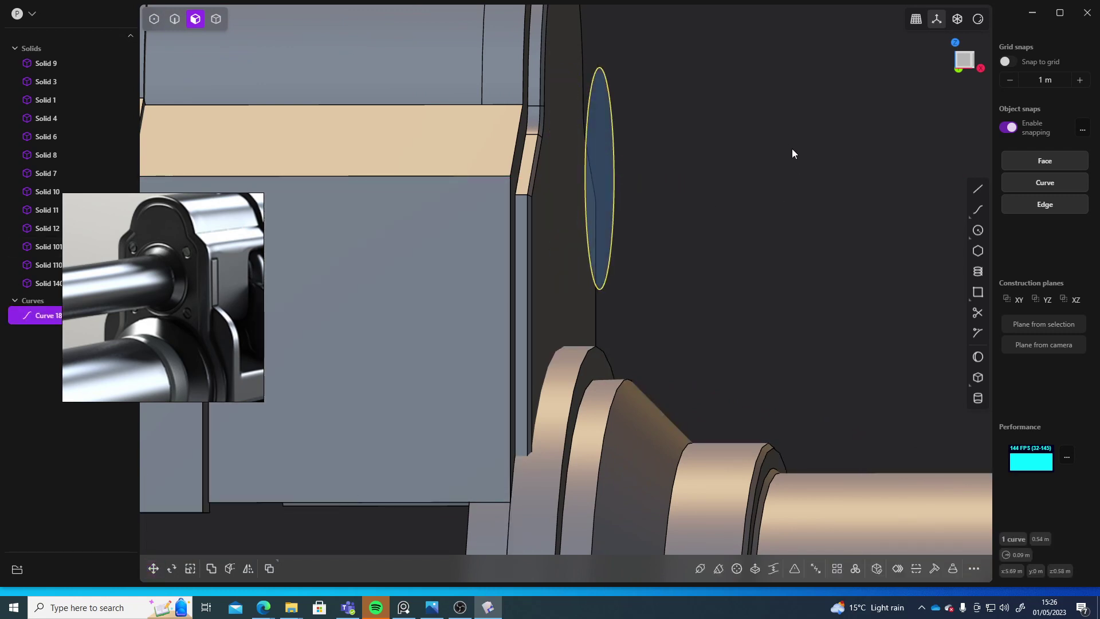
Step: Extrude the circle's region forward about 0.03 m into a solid disc
click(600, 200)
key(e)
middle_drag(755, 249, 723, 202)
mouse_move(584, 252)
mouse_down()
mouse_move(579, 245)
mouse_move(603, 256)
mouse_up()
middle_drag(654, 278, 706, 257)
shift+middle_drag(716, 236, 687, 308)
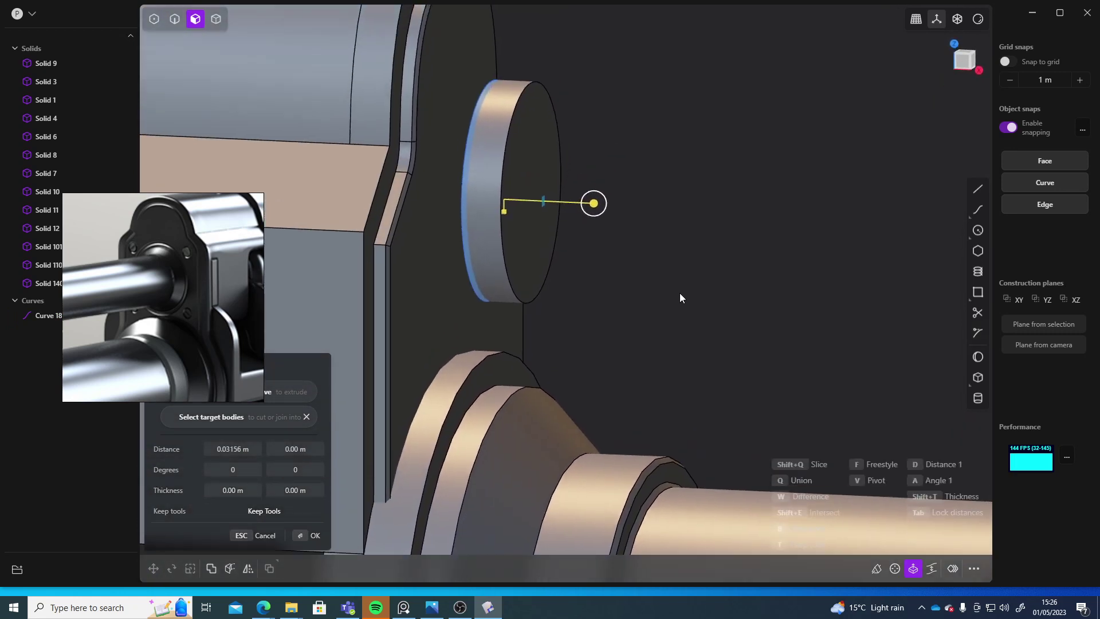
click(594, 206)
middle_drag(635, 235, 629, 273)
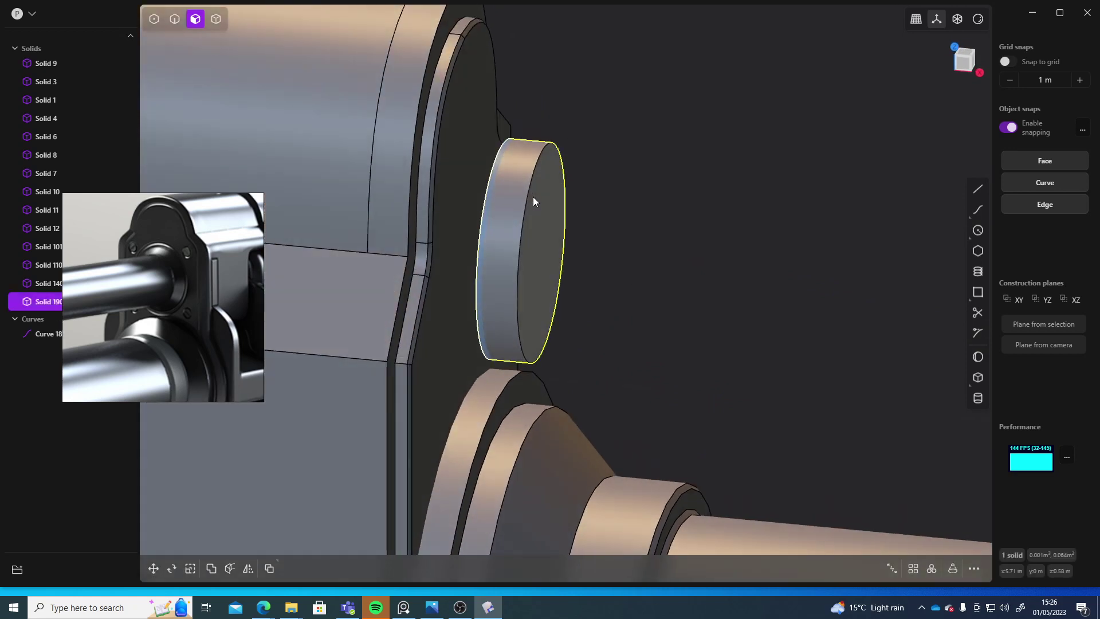
Step: Chamfer the disc's front circular edge into a wide bevel, leaving only a thin rim at the back
key(2)
click(519, 198)
key(f)
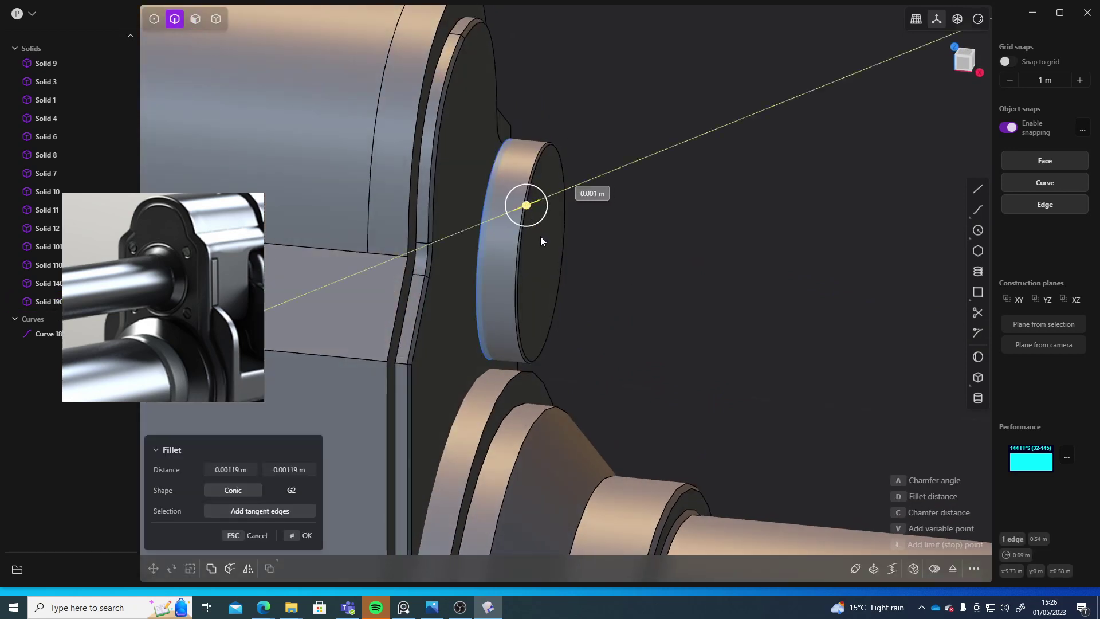
click(490, 177)
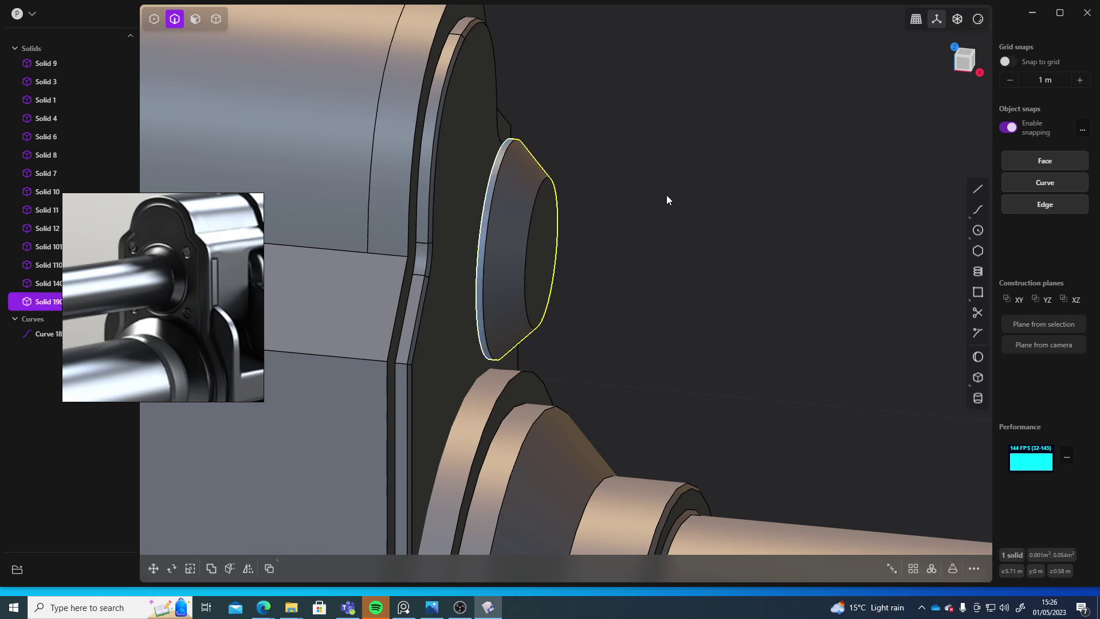
right_drag(665, 195, 686, 225)
key(3)
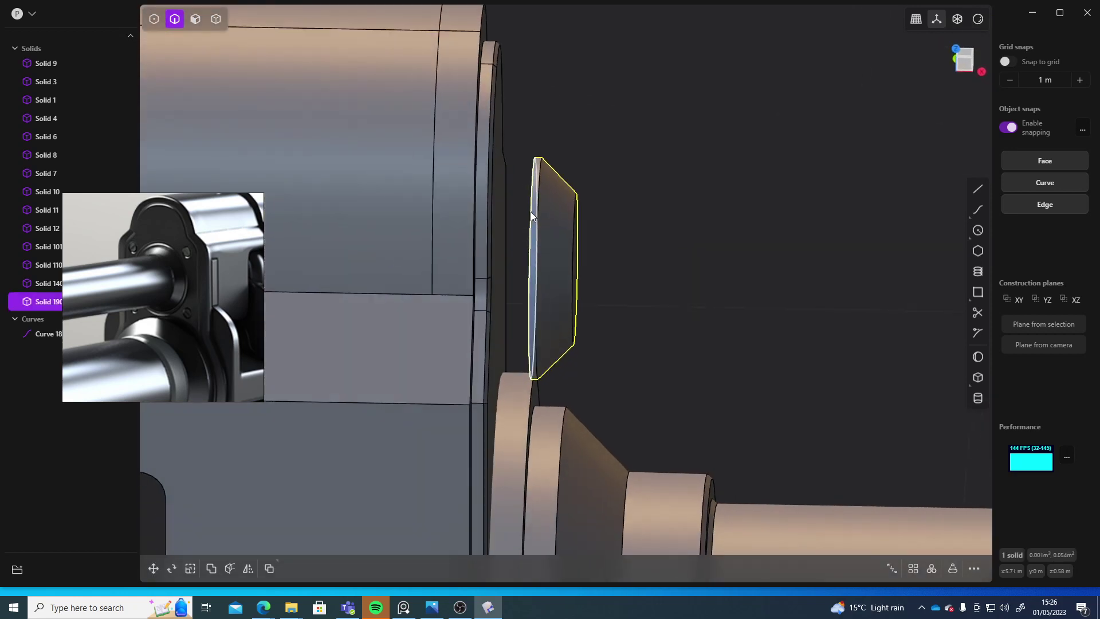
click(531, 211)
key(o)
middle_drag(660, 230, 554, 355)
drag(412, 158, 413, 159)
key(Escape)
middle_drag(440, 192, 398, 200)
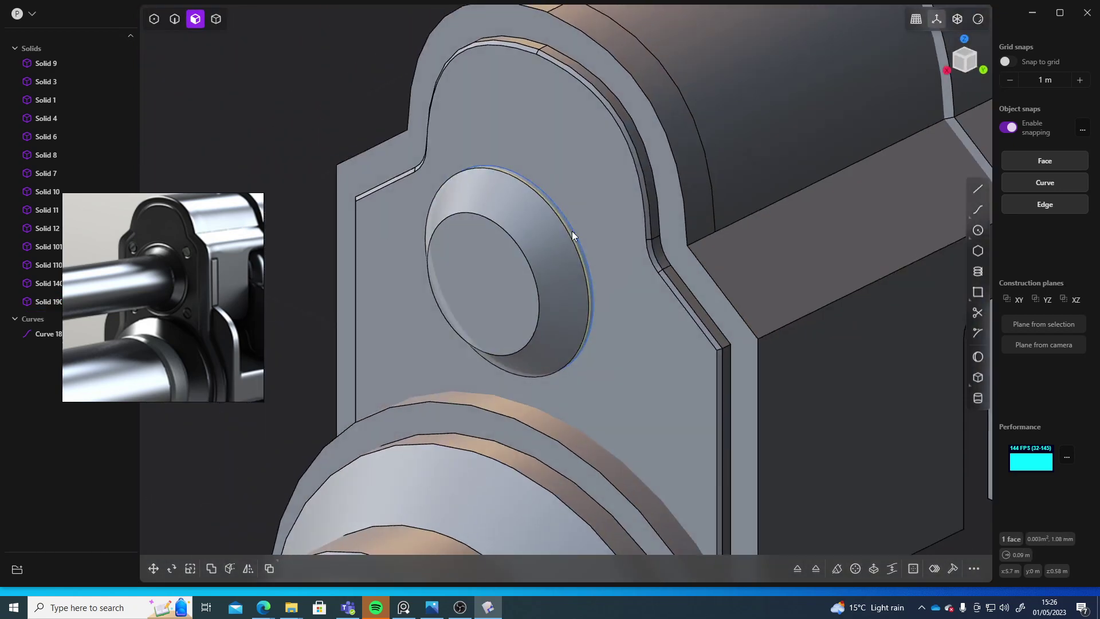
click(573, 235)
middle_drag(579, 252, 614, 279)
key(e)
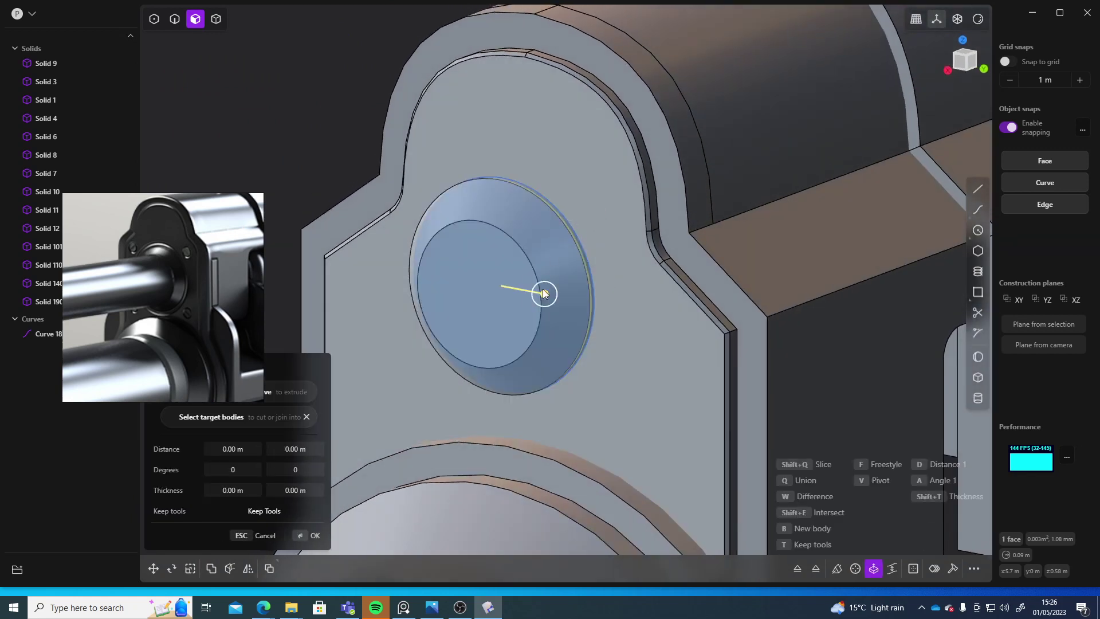
drag(543, 292, 556, 264)
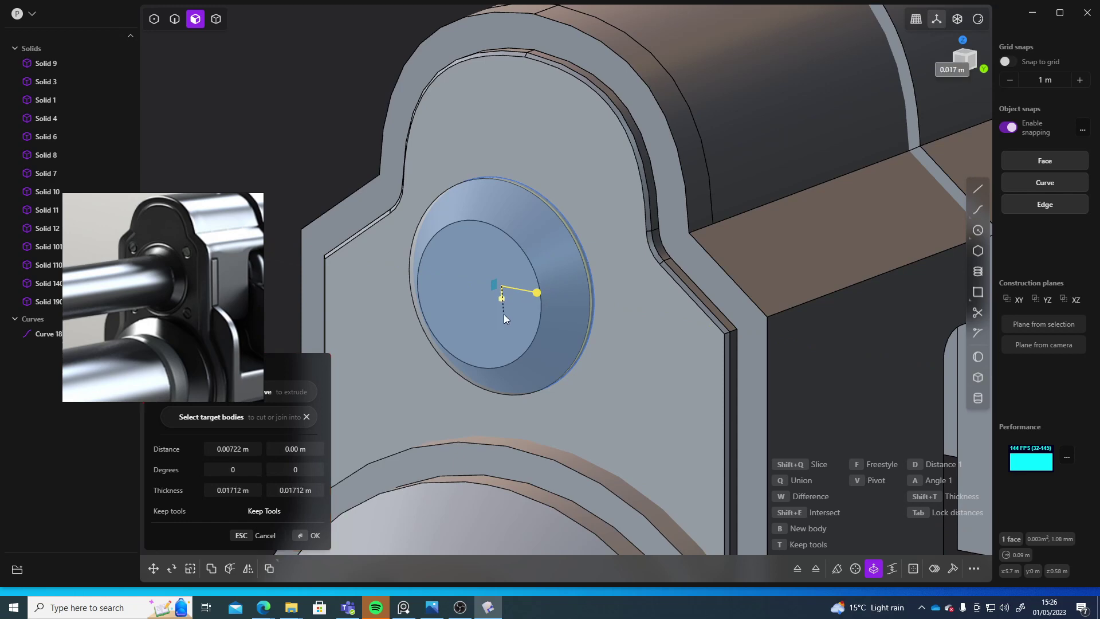
key(Escape)
Step: Delete the leftover circle curve at the back of the bevelled disc
click(593, 314)
middle_drag(515, 306, 446, 302)
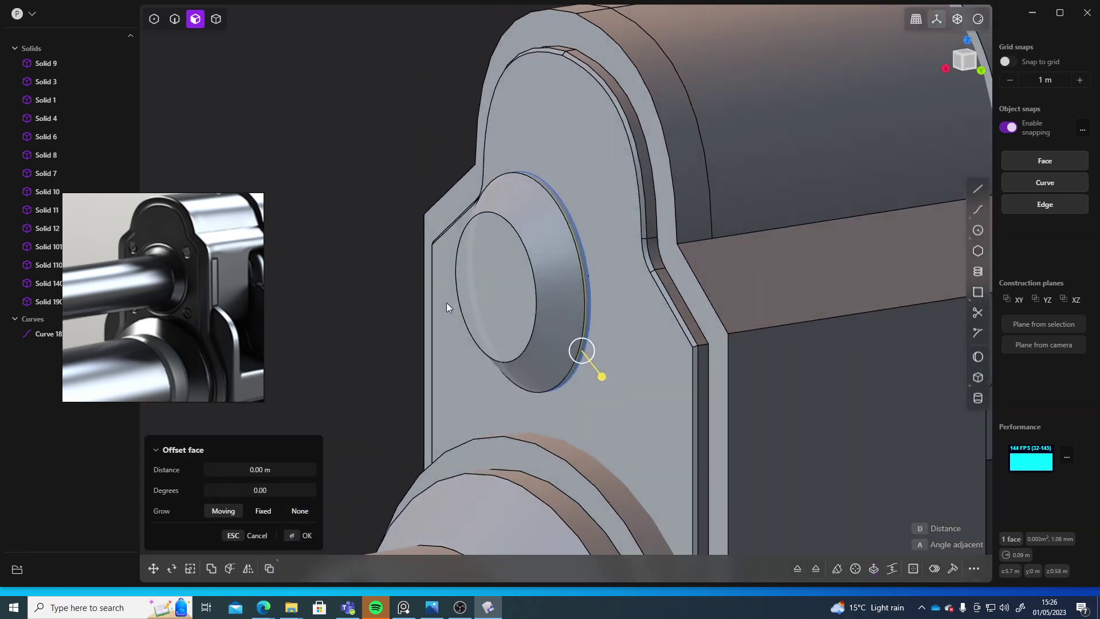
right_drag(447, 308, 577, 292)
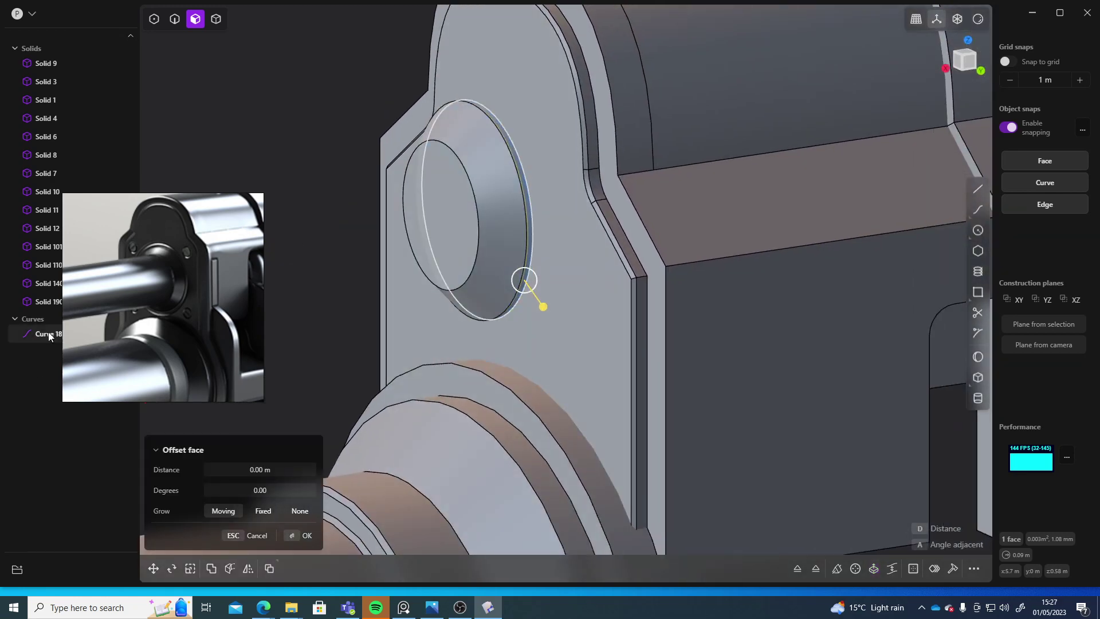
click(528, 223)
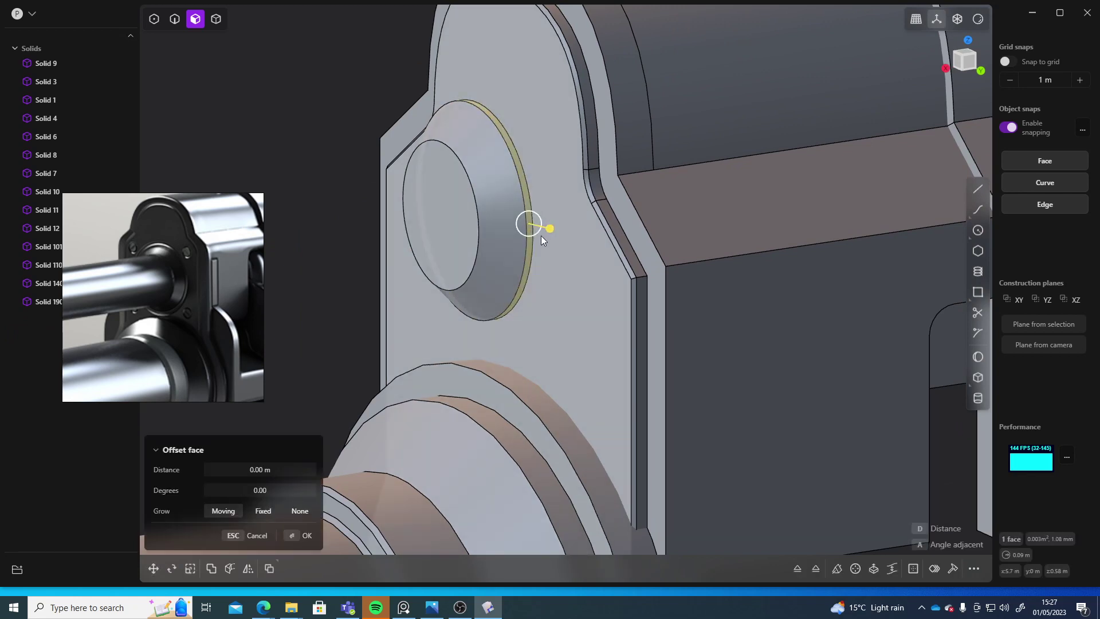
drag(550, 228, 509, 231)
key(Escape)
click(528, 218)
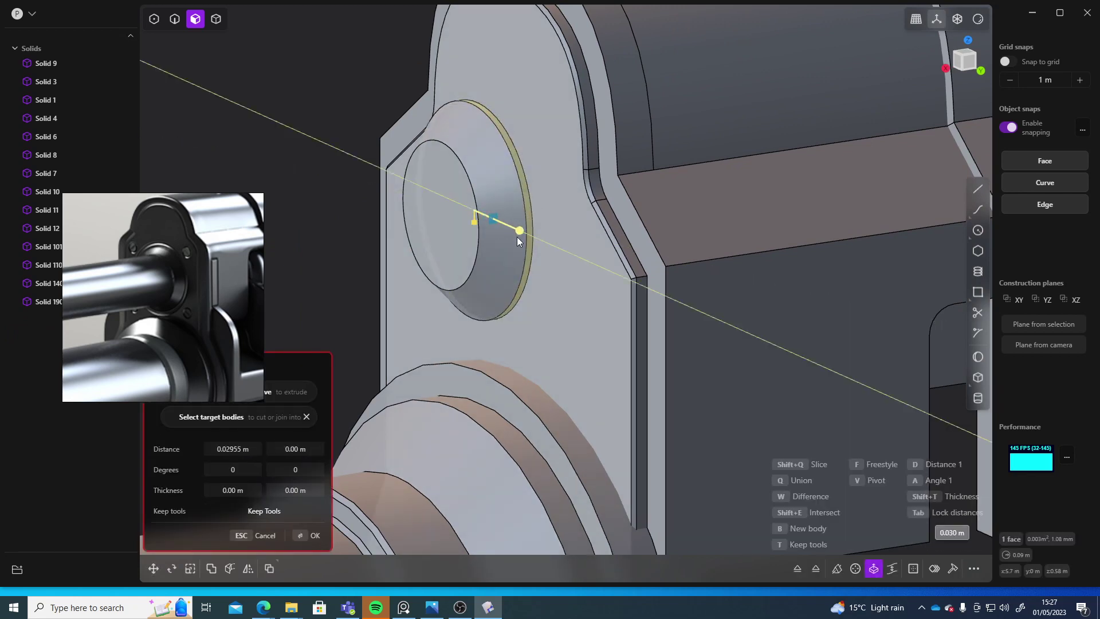
drag(542, 270, 490, 235)
key(Escape)
click(528, 223)
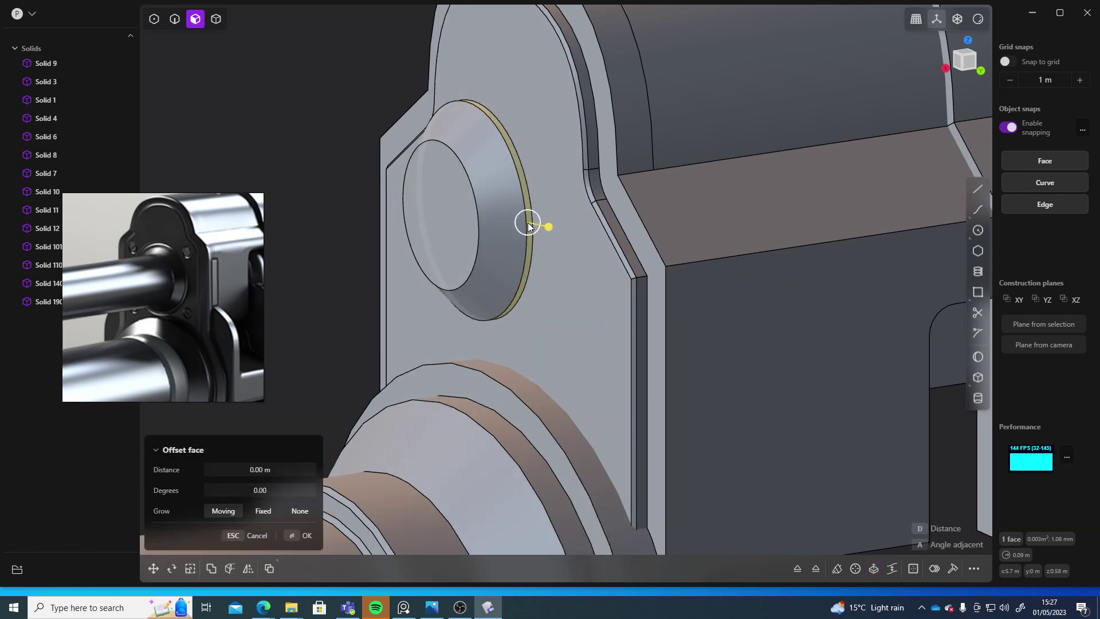
key(e)
drag(238, 471, 241, 472)
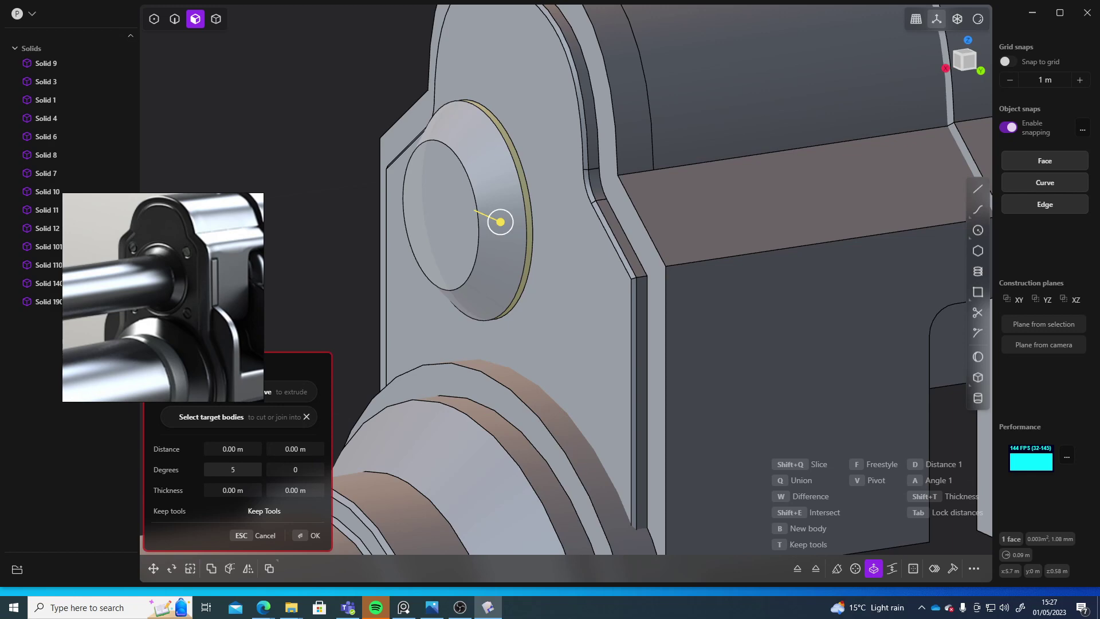
key(Escape)
click(527, 239)
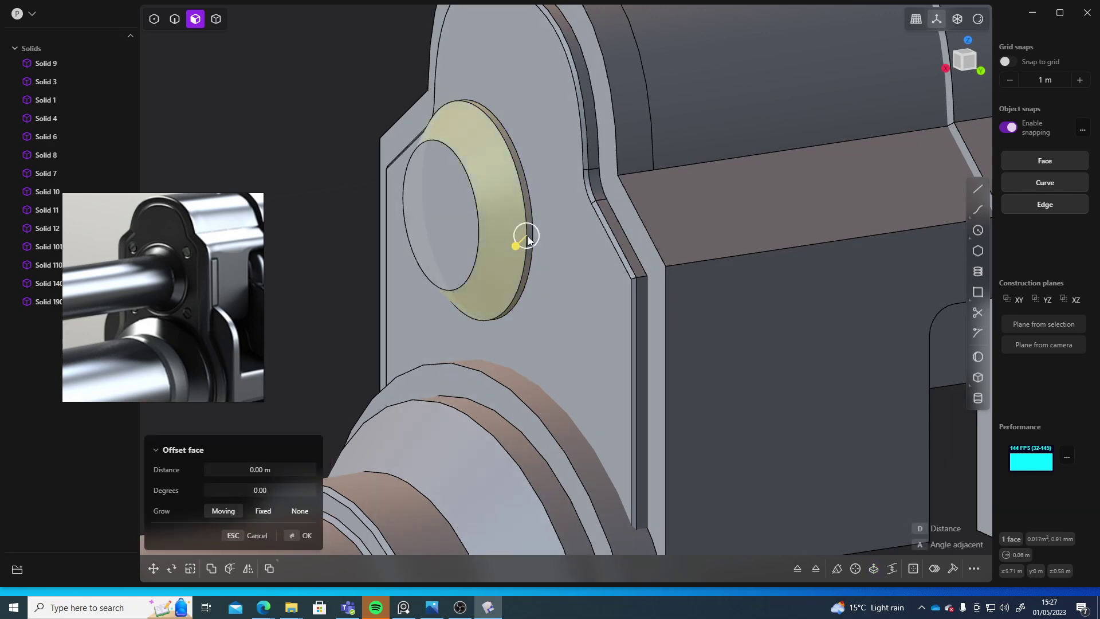
click(528, 201)
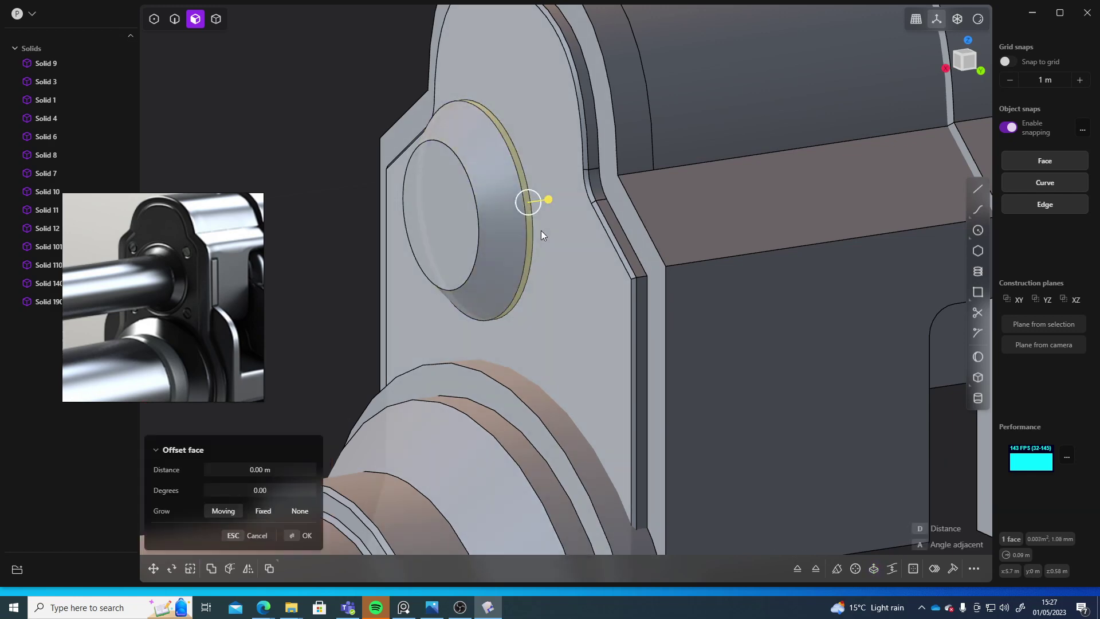
middle_drag(540, 230, 719, 341)
key(Escape)
Step: Try to move the bevelled disc solid about 0.03 m back along X toward the front plate
click(215, 19)
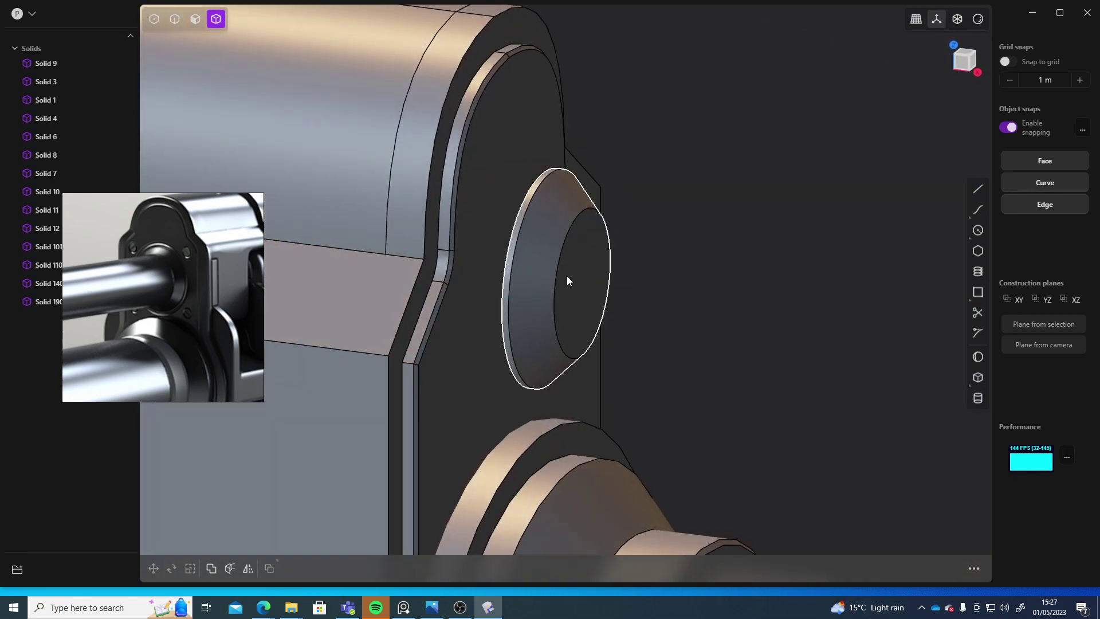
key(g)
key(x)
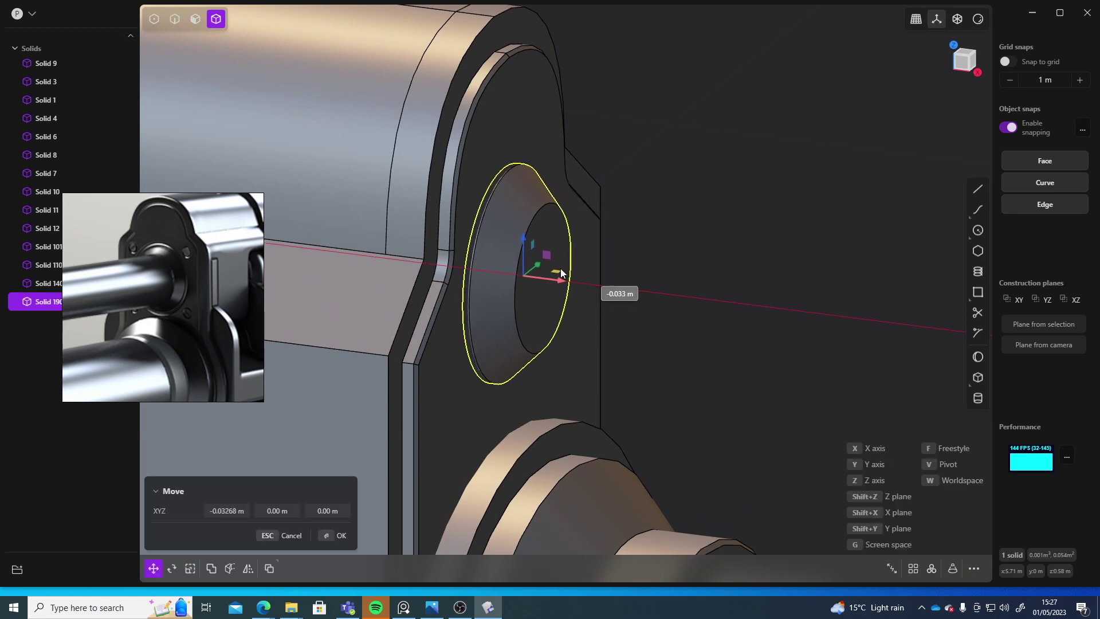
drag(566, 270, 564, 269)
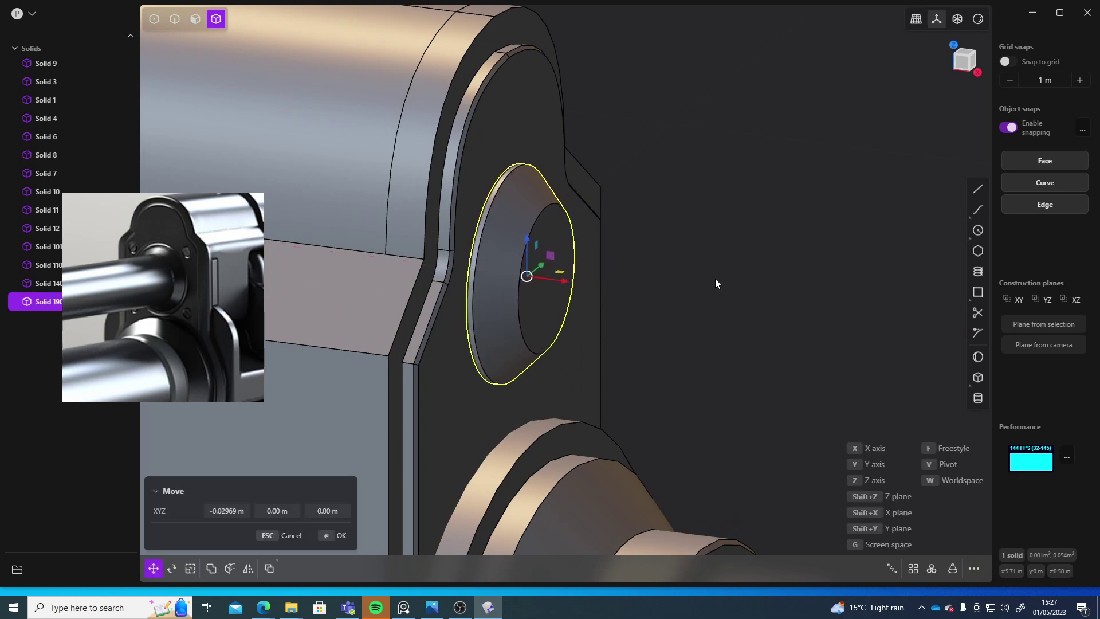
mouse_move(715, 278)
middle_down()
mouse_move(630, 273)
mouse_move(710, 275)
middle_up()
mouse_move(574, 275)
mouse_down()
mouse_move(562, 266)
mouse_move(572, 275)
mouse_up()
key(Escape)
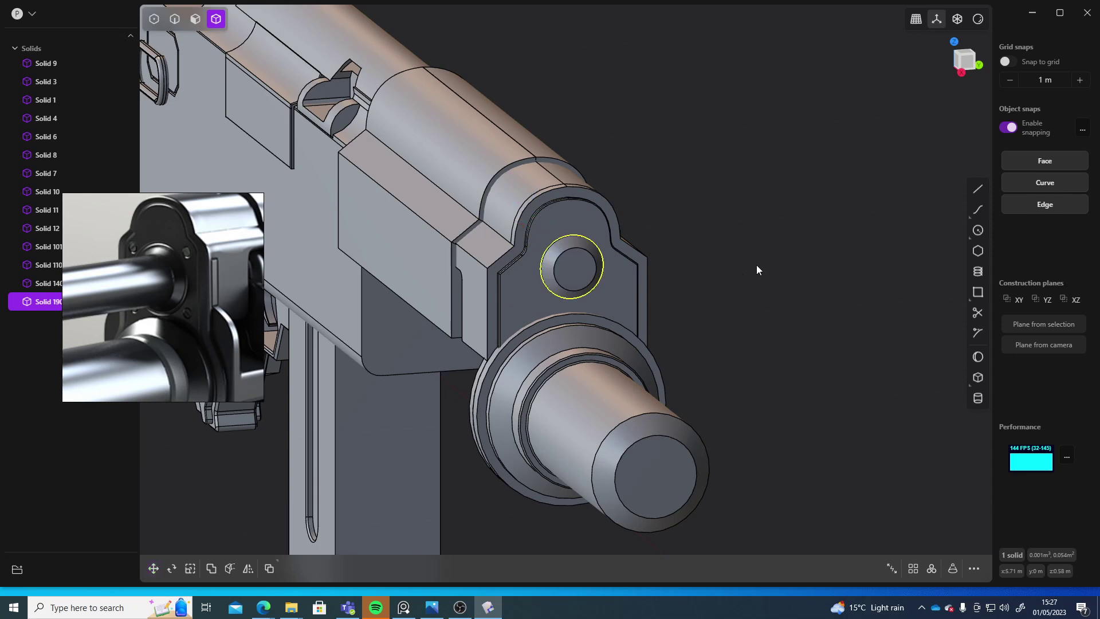
Step: Move the bevelled disc about 0.0297 m back along X so its rear rim sits closer to the front plate
click(756, 265)
middle_drag(756, 265, 557, 258)
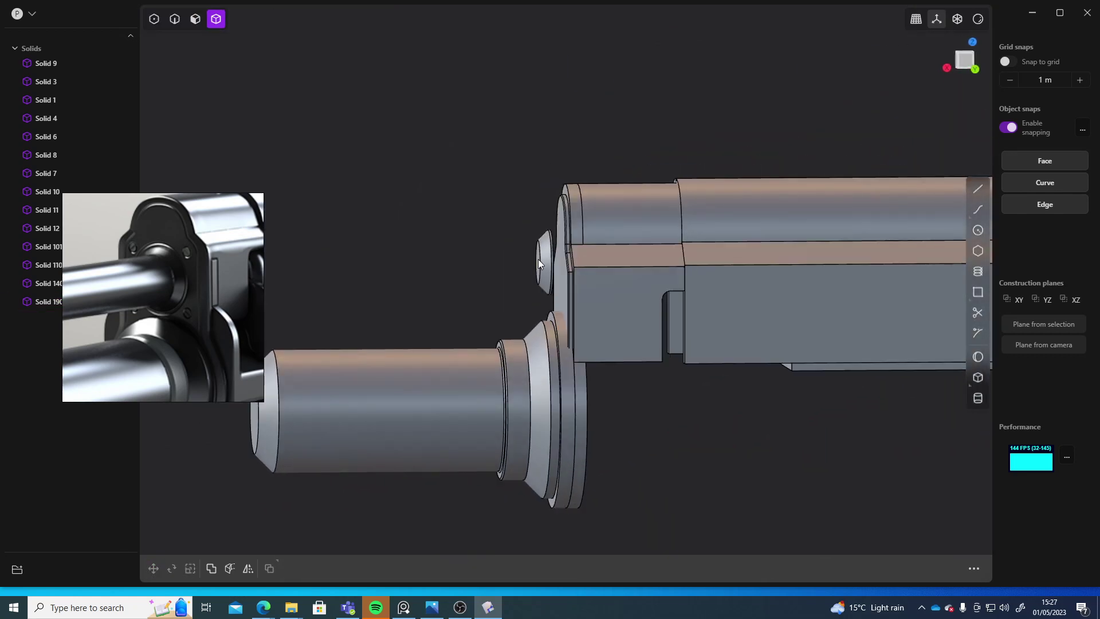
click(539, 261)
key(g)
drag(503, 256, 513, 258)
scroll(541, 263, up, 6)
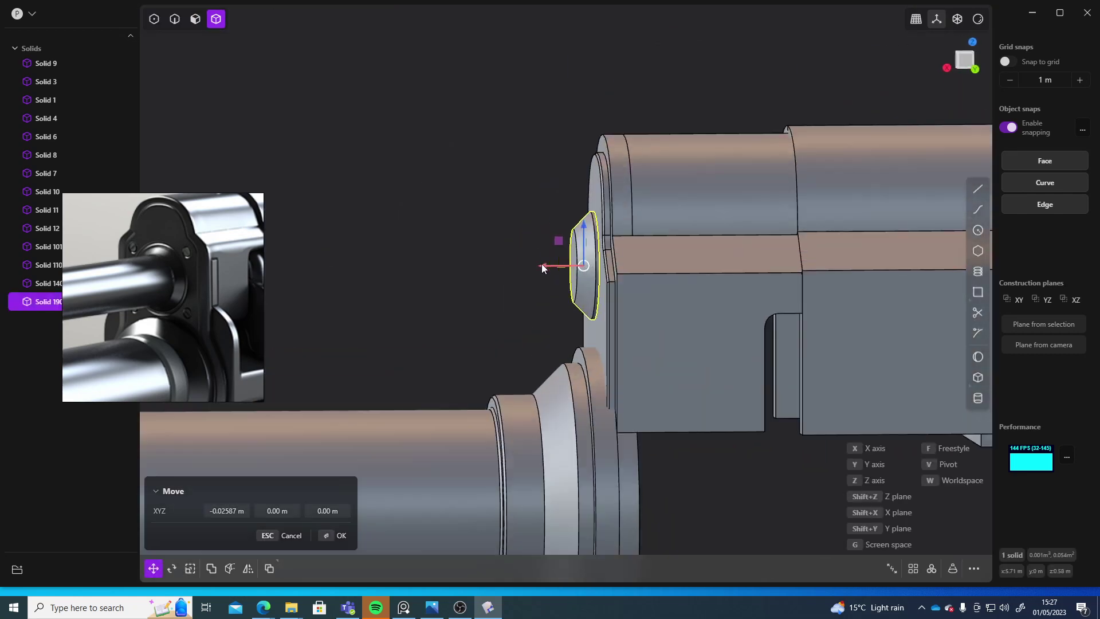
shift+middle_drag(555, 283, 507, 271)
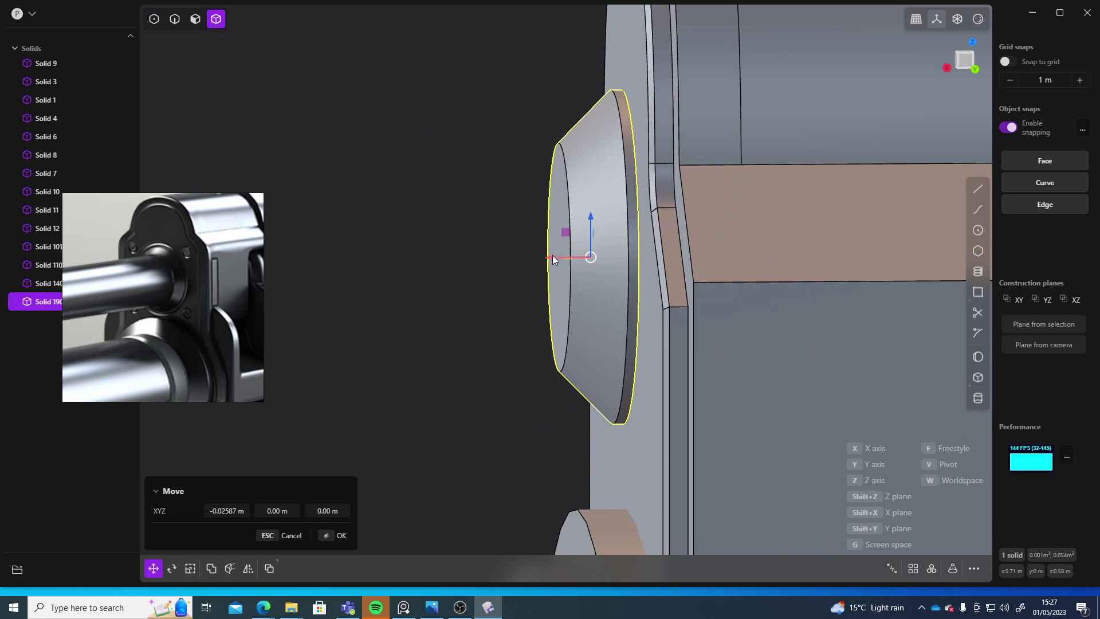
drag(553, 256, 560, 257)
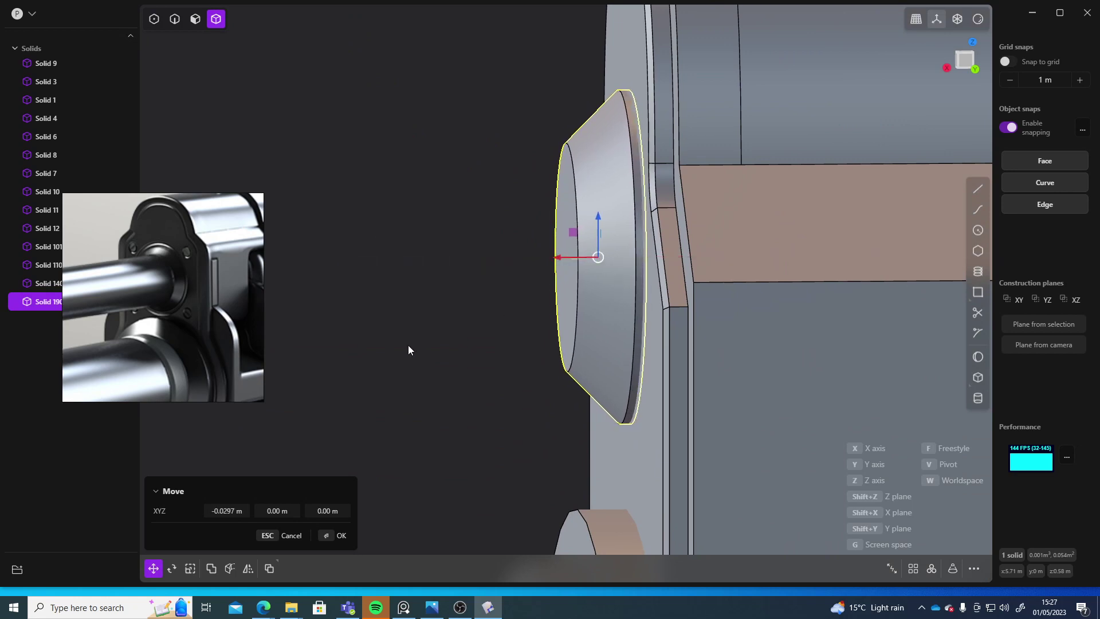
key(Return)
Step: Move the bevelled disc slightly down along Z on the front plate, toward the barrel collar
middle_drag(424, 340, 614, 276)
key(g)
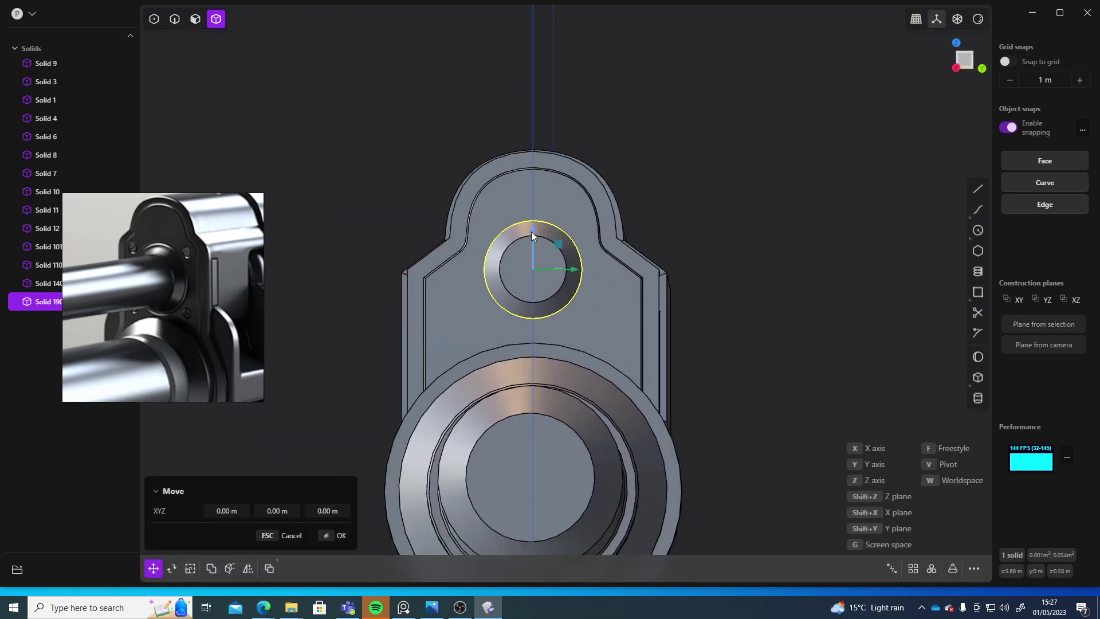
drag(531, 231, 538, 247)
right_click(736, 233)
middle_drag(814, 236, 618, 243)
scroll(562, 257, down, 5)
shift+middle_drag(487, 287, 552, 210)
scroll(550, 275, up, 6)
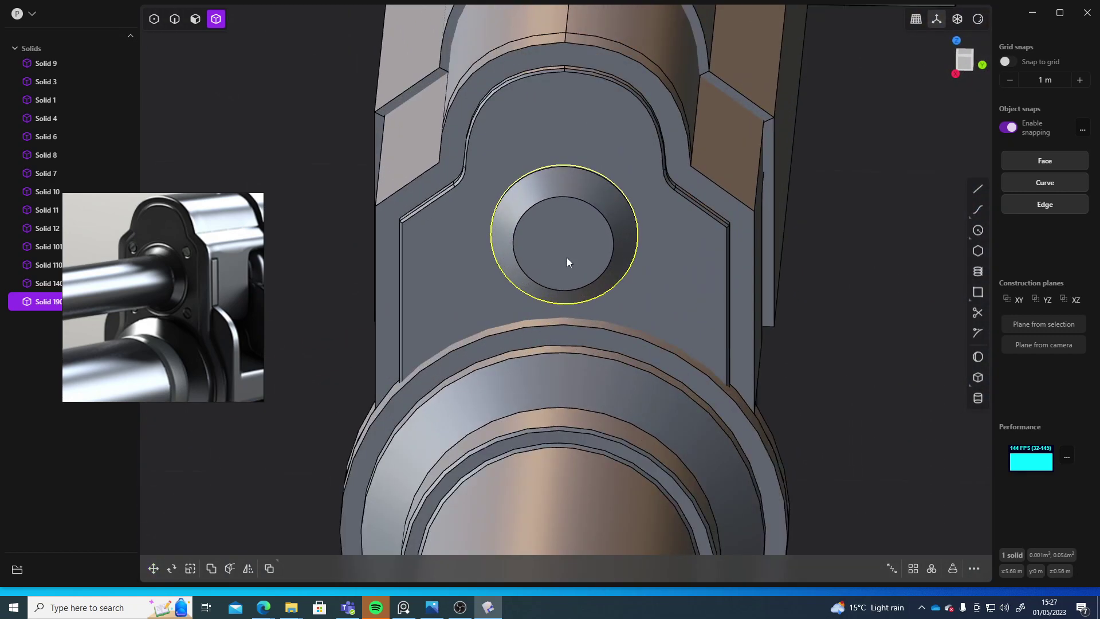
middle_drag(566, 257, 559, 301)
scroll(559, 304, up, 5)
key(3)
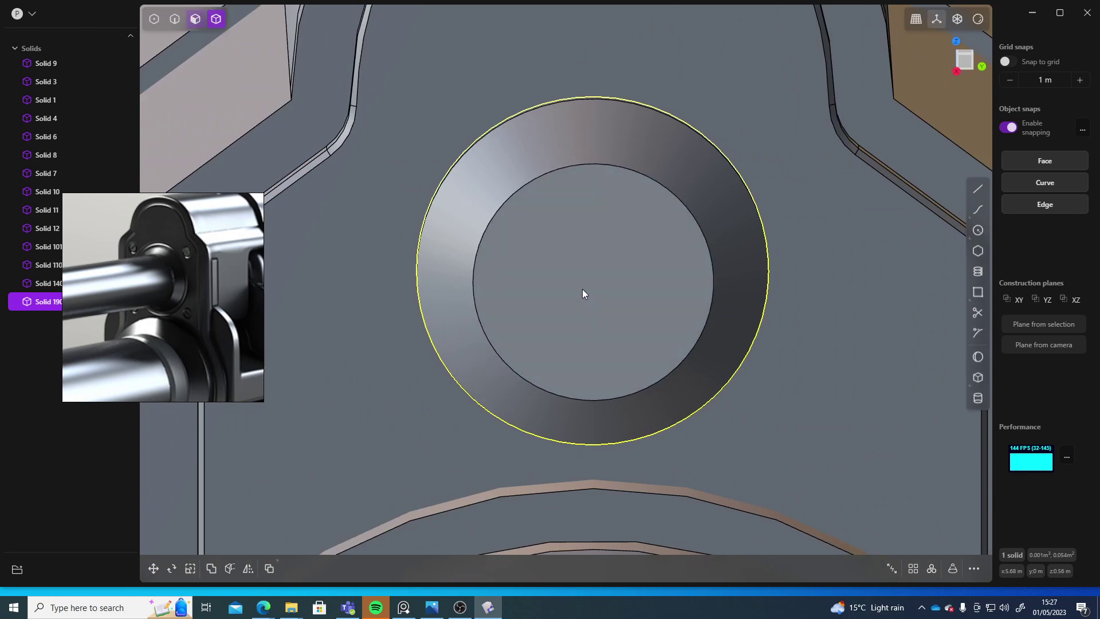
click(589, 282)
scroll(714, 397, down, 5)
middle_drag(582, 344, 608, 345)
scroll(150, 311, down, 5)
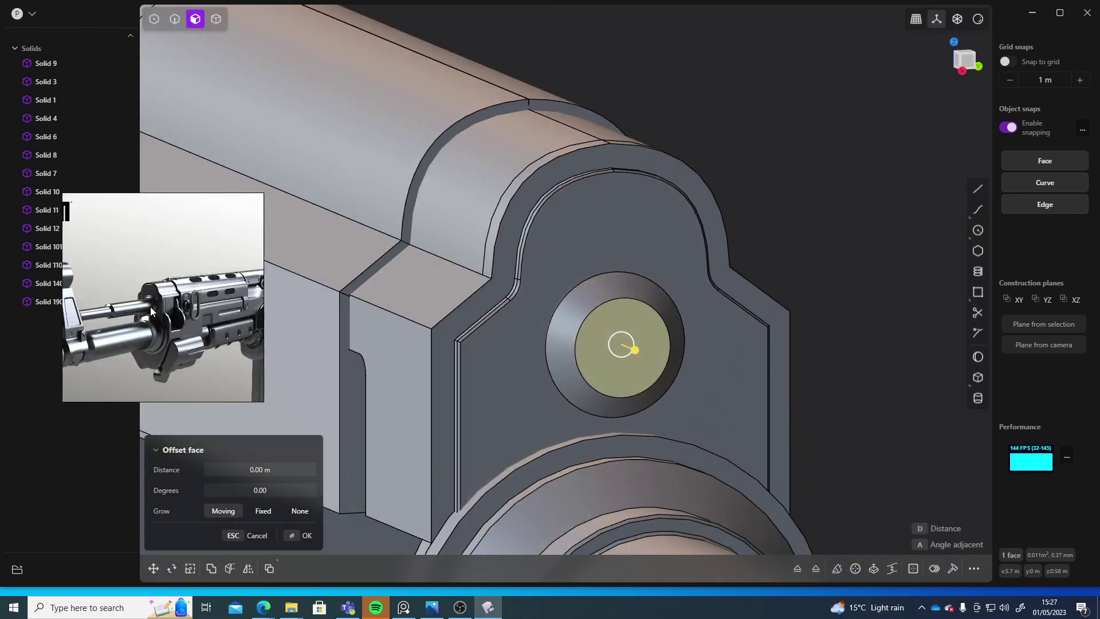
middle_drag(707, 399, 578, 248)
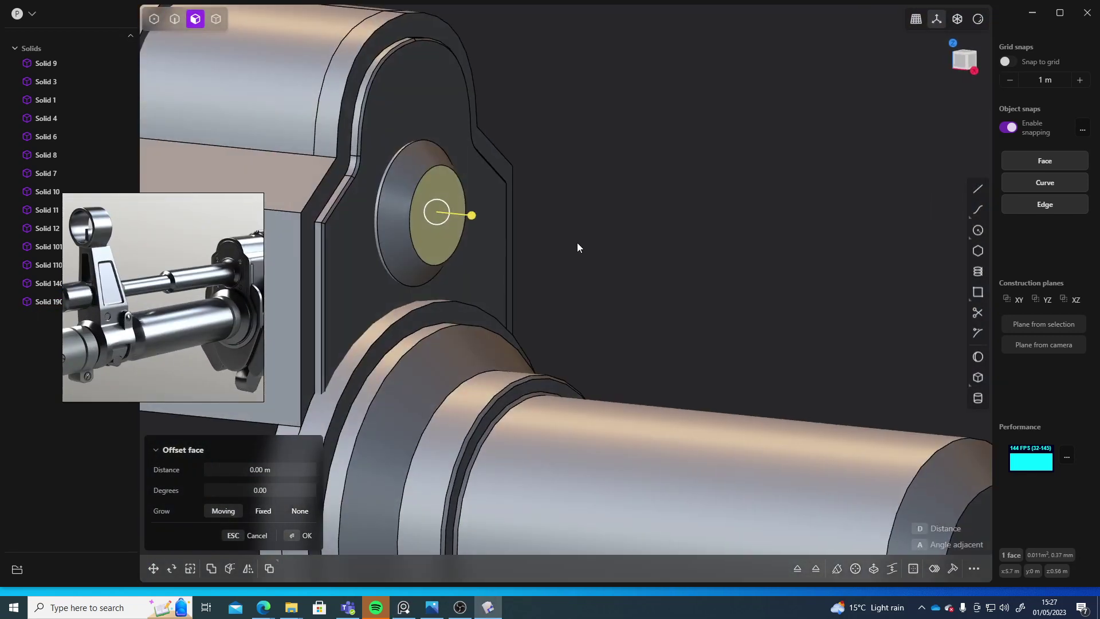
drag(472, 216, 632, 236)
key(Escape)
Step: Try to extrude the disc's flat front face about 0.42 m forward
key(e)
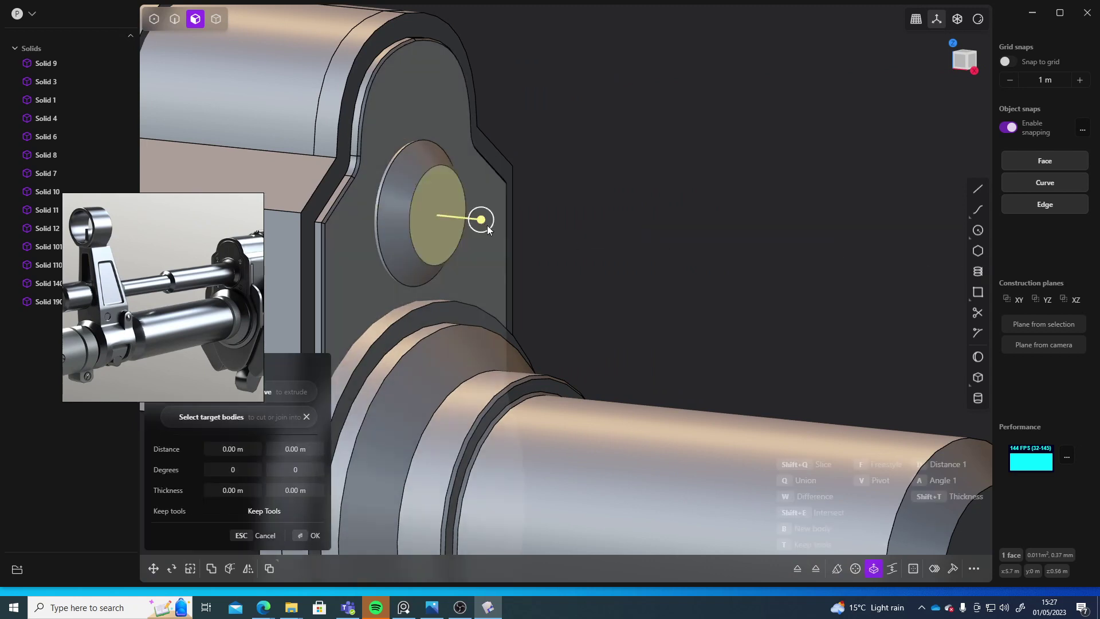
drag(487, 228, 780, 252)
shift+middle_drag(762, 259, 632, 187)
scroll(679, 192, down, 5)
drag(686, 202, 700, 201)
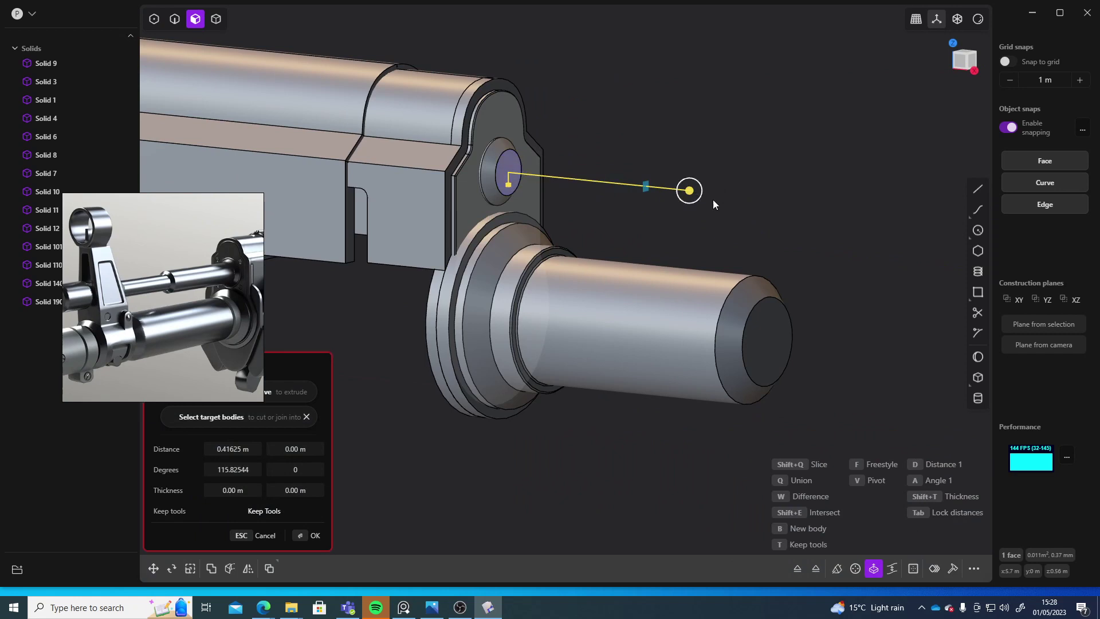
key(Escape)
Step: Extrude the disc's flat front face forward into a round rod shorter than the barrel below
click(504, 183)
key(e)
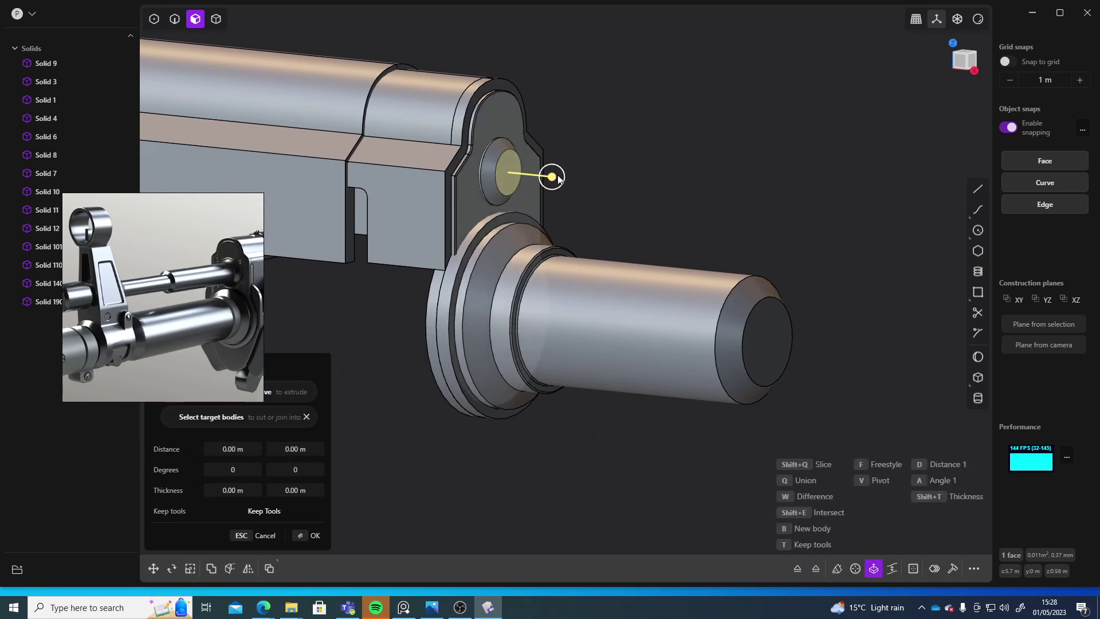
drag(557, 178, 678, 192)
right_click(738, 230)
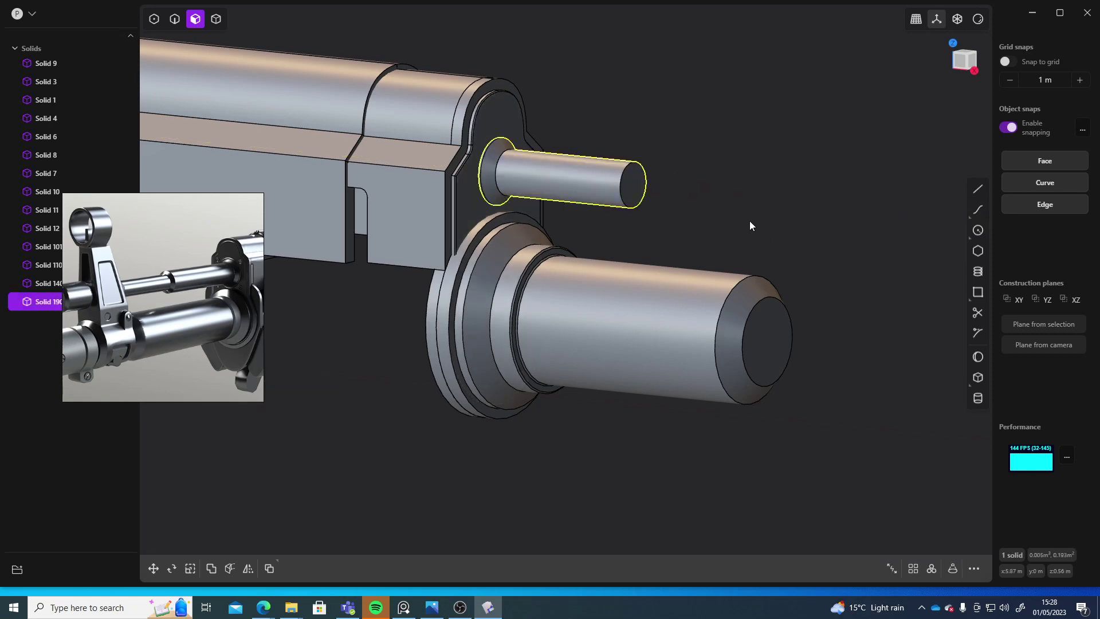
Step: Chamfer the circular edge at the rod's free end by about 0.019 m
middle_drag(703, 208, 629, 194)
scroll(601, 206, up, 5)
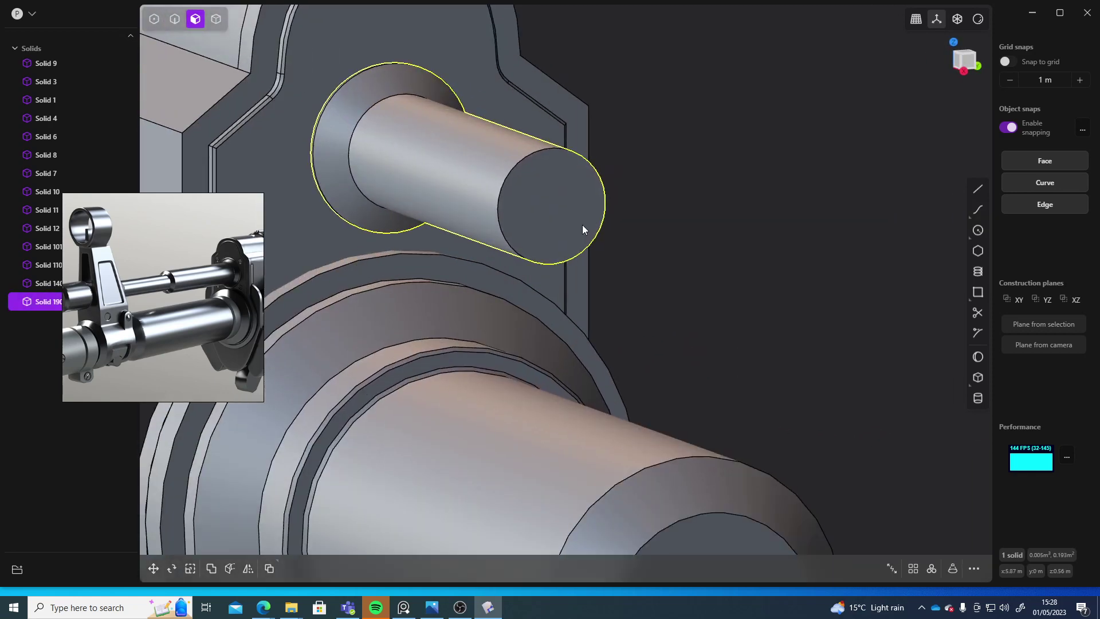
mouse_move(582, 225)
middle_down()
mouse_move(572, 246)
mouse_move(617, 252)
mouse_move(566, 231)
middle_up()
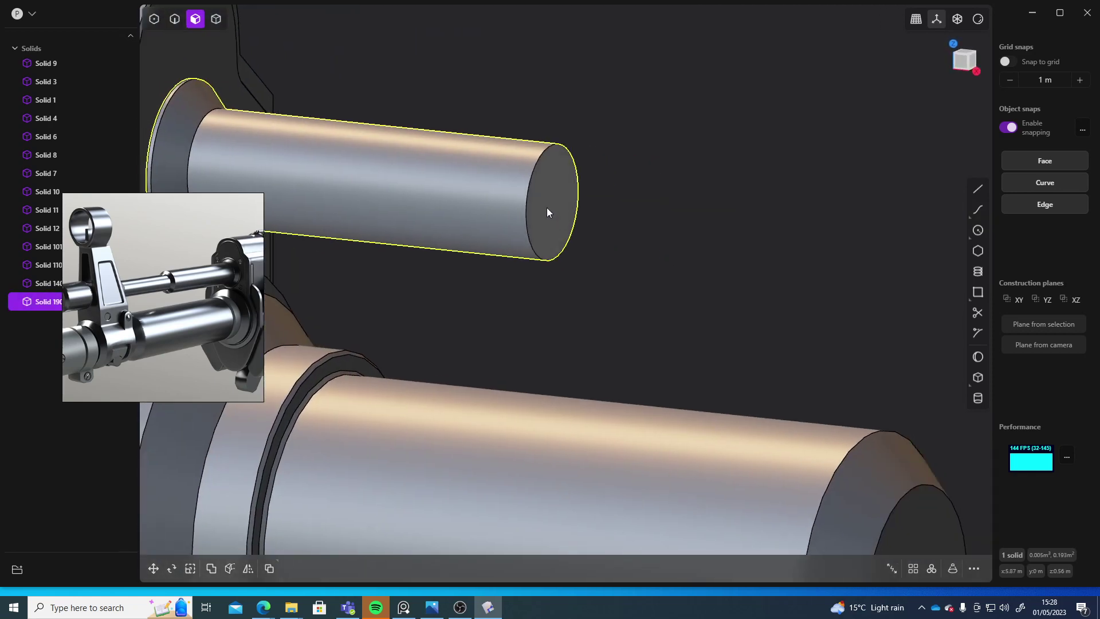
key(2)
click(524, 179)
key(f)
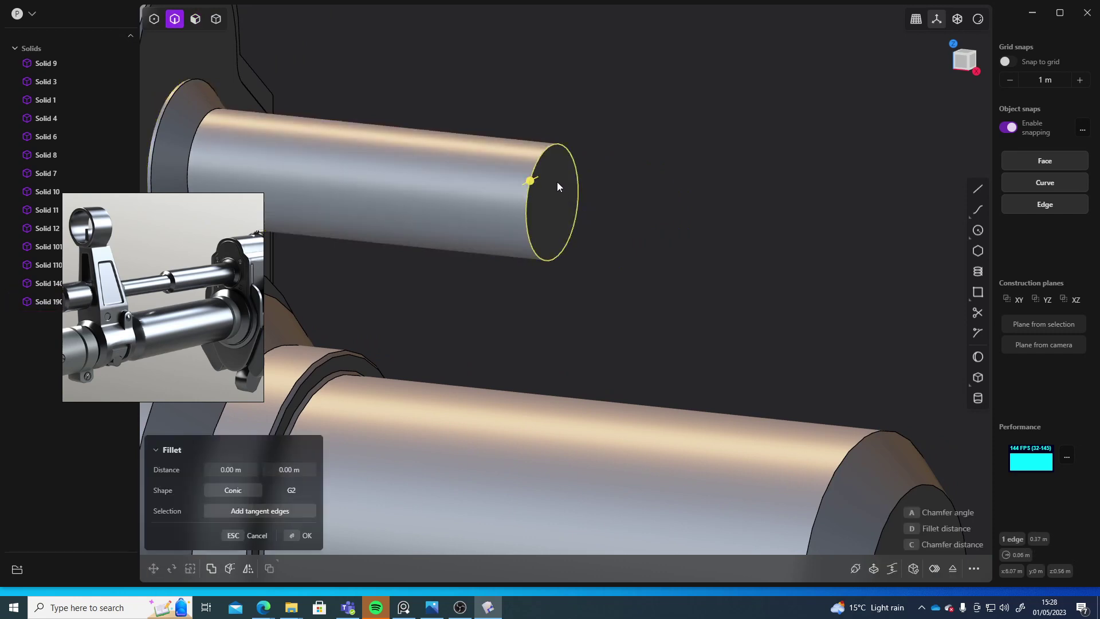
drag(530, 181, 541, 188)
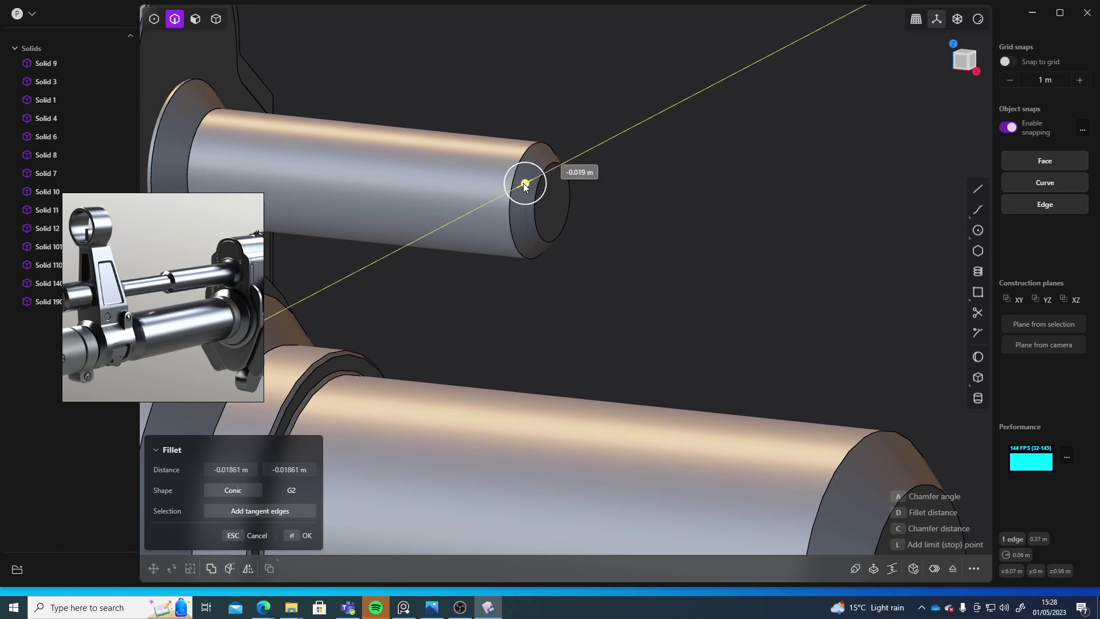
key(Return)
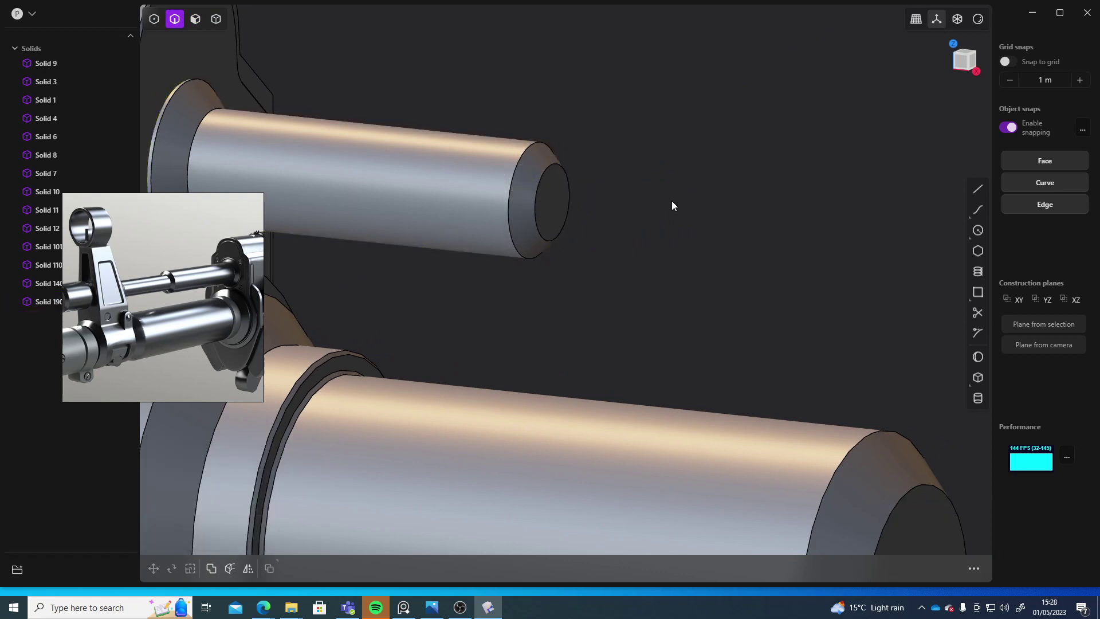
Step: Extrude the small flat face at the chamfered rod end forward about 0.42 m as a thinner rod
key(3)
click(555, 200)
key(o)
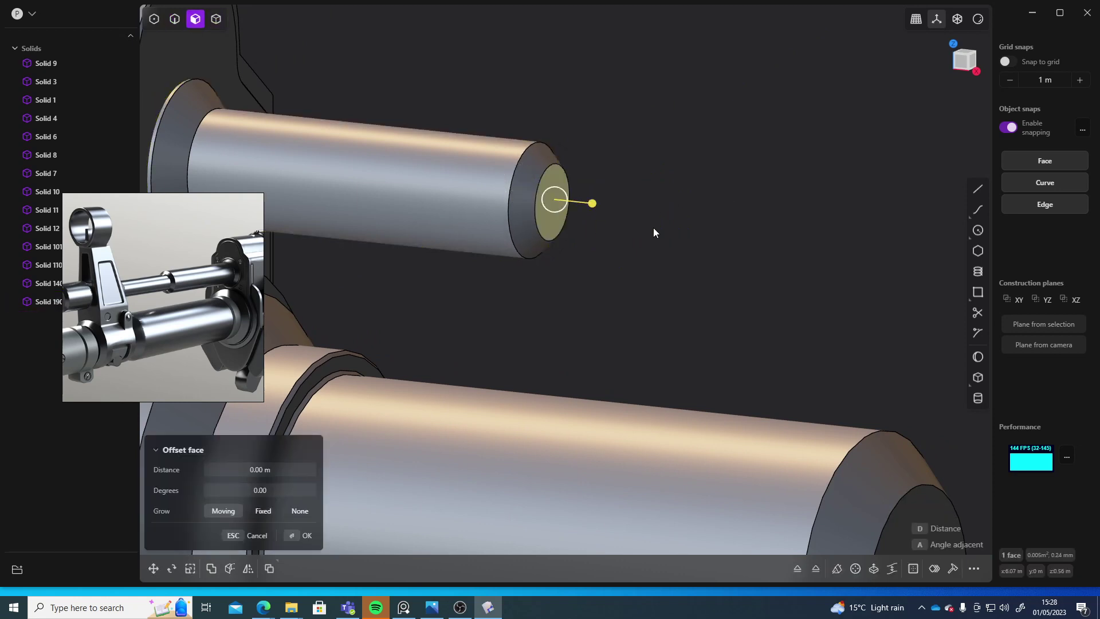
key(Escape)
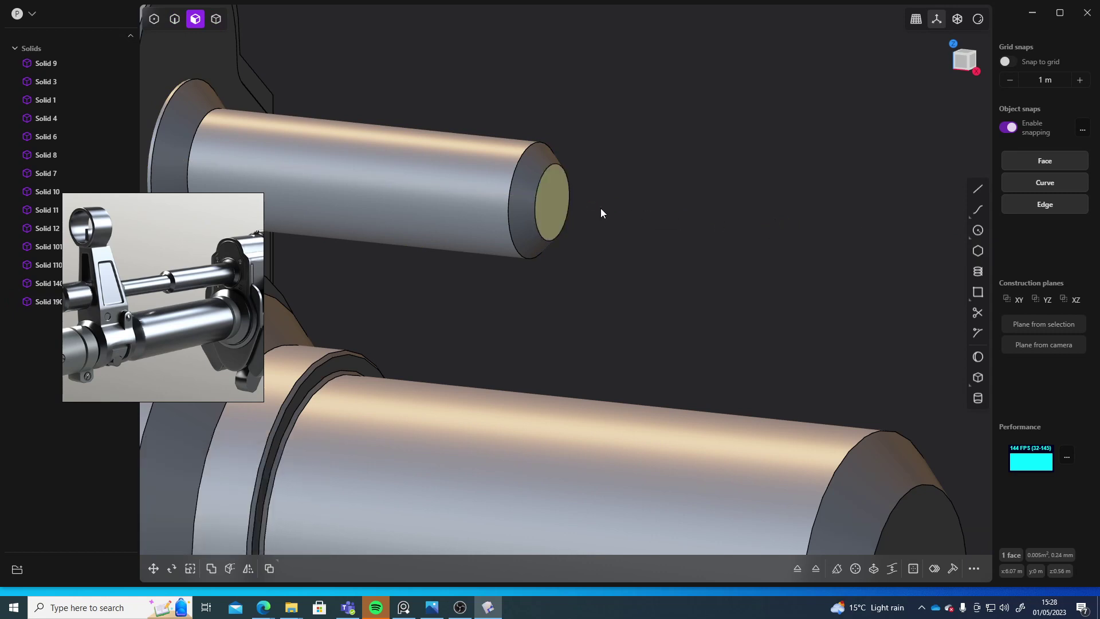
key(e)
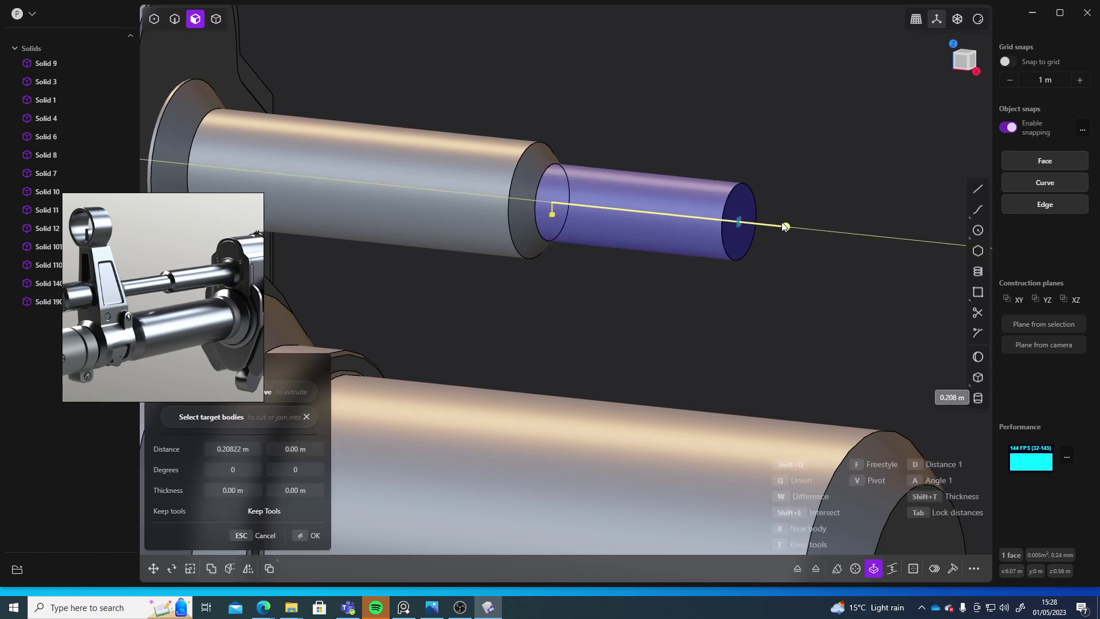
scroll(784, 227, down, 5)
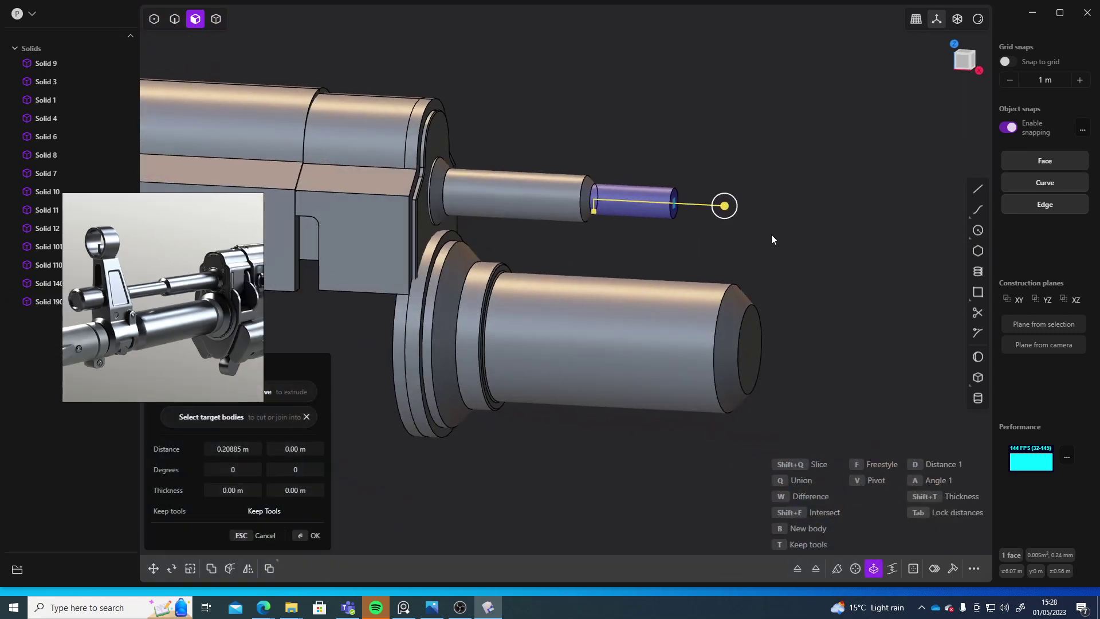
drag(724, 210, 795, 214)
shift+middle_drag(812, 289, 640, 244)
middle_drag(639, 244, 674, 238)
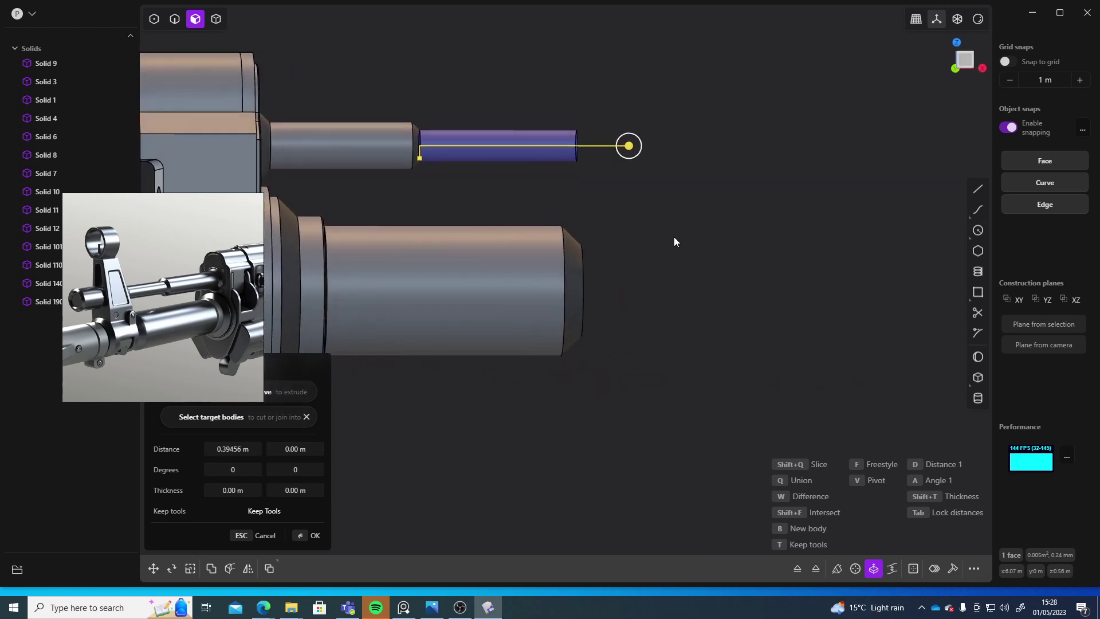
drag(629, 147, 644, 148)
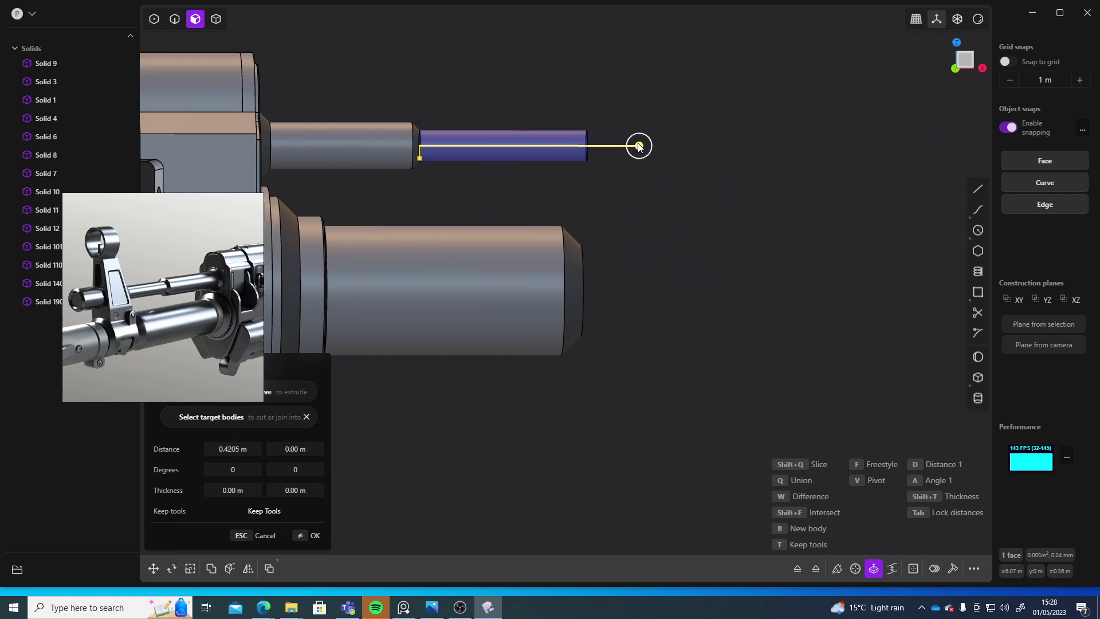
key(Return)
Step: Examine the whole gun model and compare it with the reference image from the barrel back to the magazine
middle_drag(689, 288, 773, 270)
middle_drag(737, 331, 739, 400)
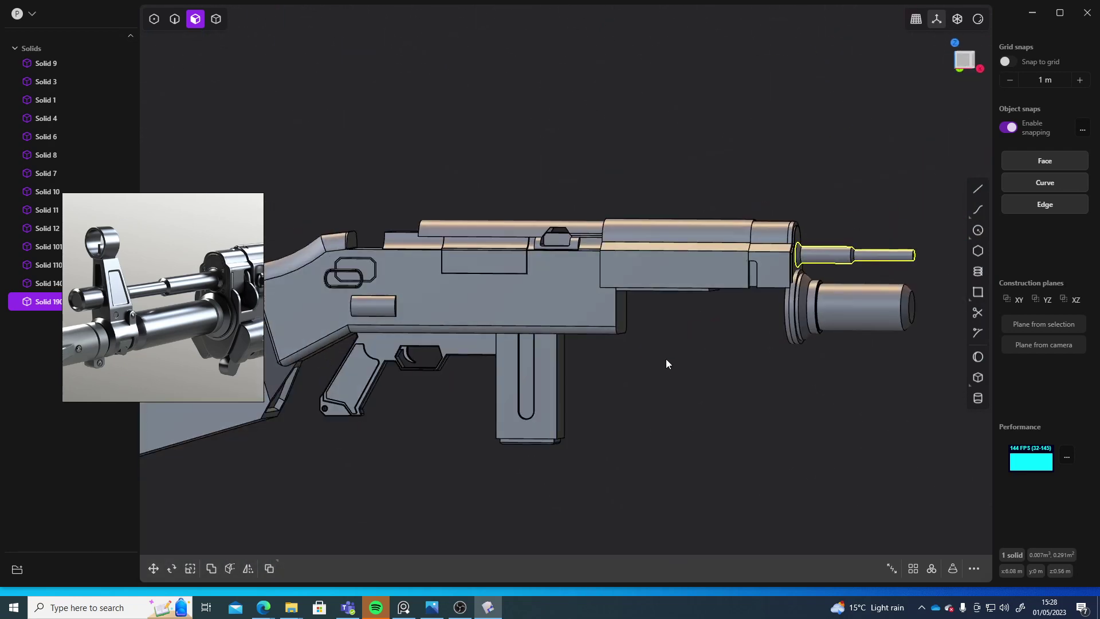
middle_drag(194, 322, 115, 289)
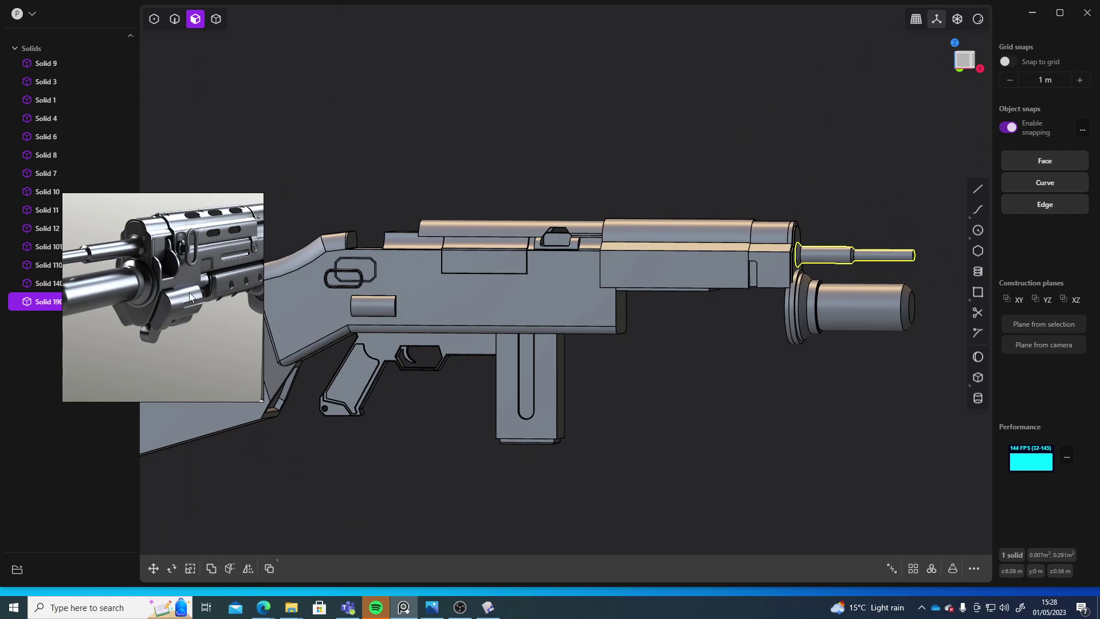
middle_drag(190, 297, 141, 293)
scroll(195, 267, up, 4)
scroll(172, 295, down, 3)
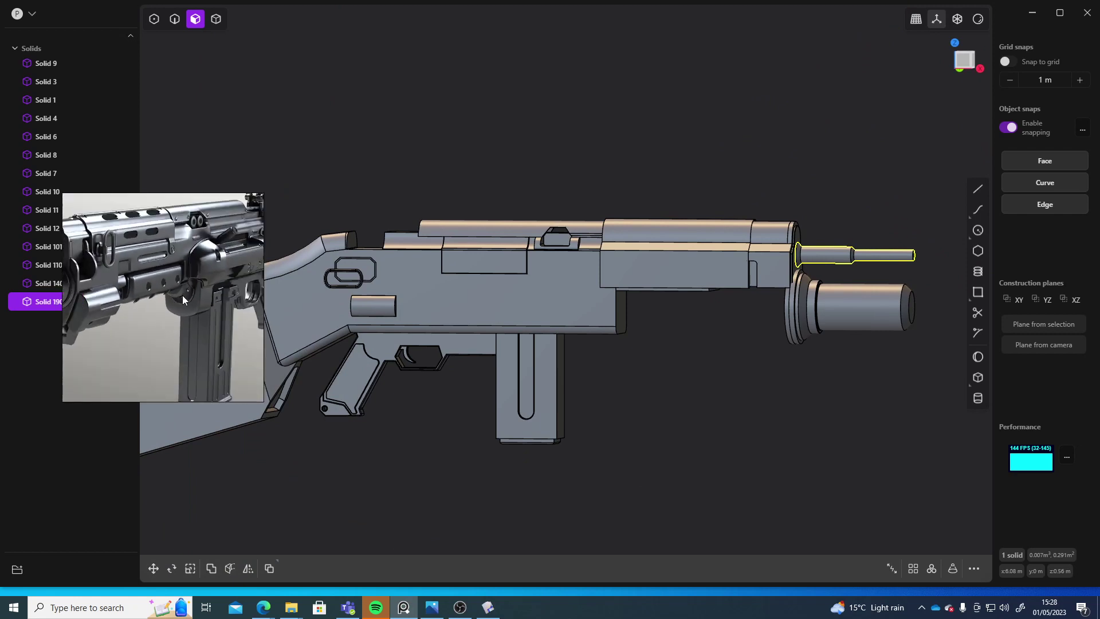
scroll(196, 301, down, 3)
drag(201, 274, 166, 267)
mouse_move(166, 267)
middle_down()
mouse_move(142, 260)
mouse_move(171, 287)
middle_up()
Step: Examine the side opening with two round parts in the reference image and the matching cutout on the receiver
middle_drag(668, 403, 716, 404)
scroll(173, 244, up, 3)
scroll(156, 273, up, 3)
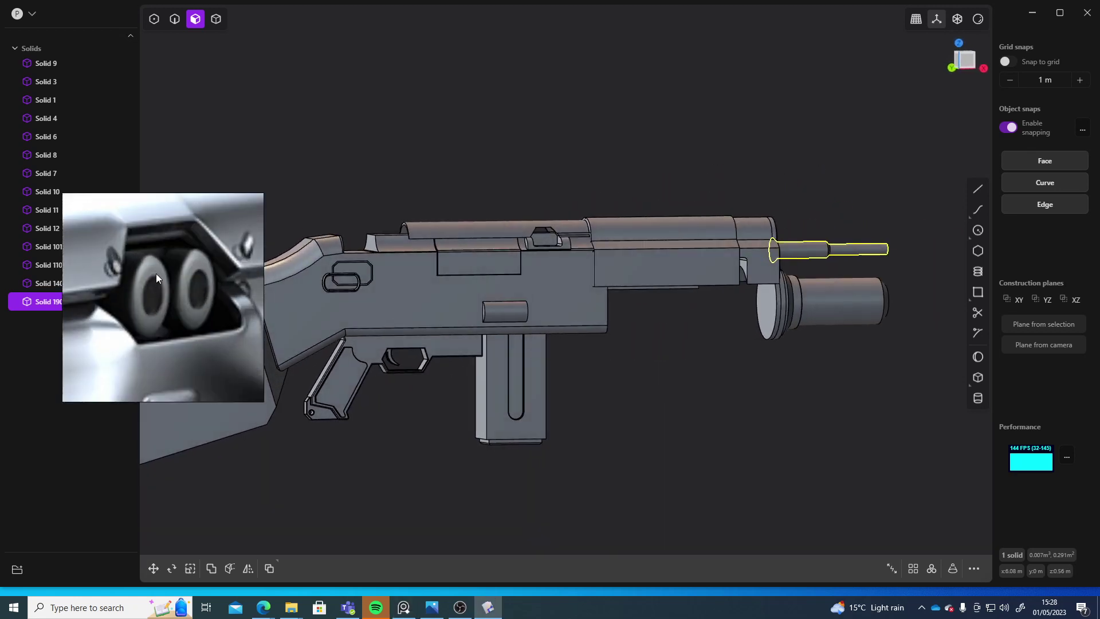
scroll(681, 307, up, 6)
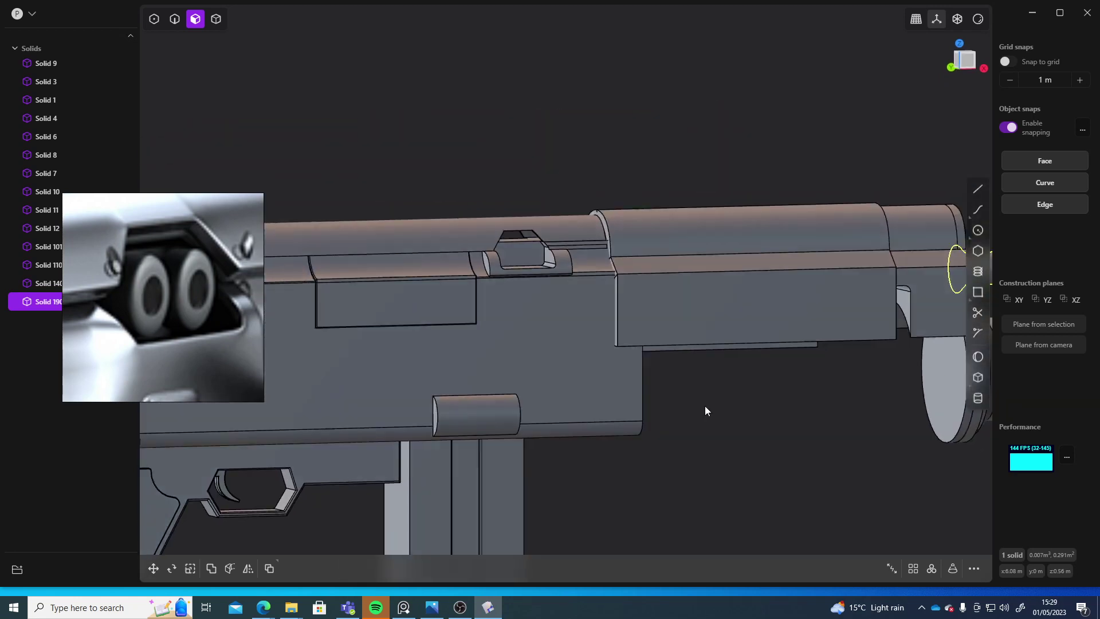
middle_drag(668, 411, 532, 247)
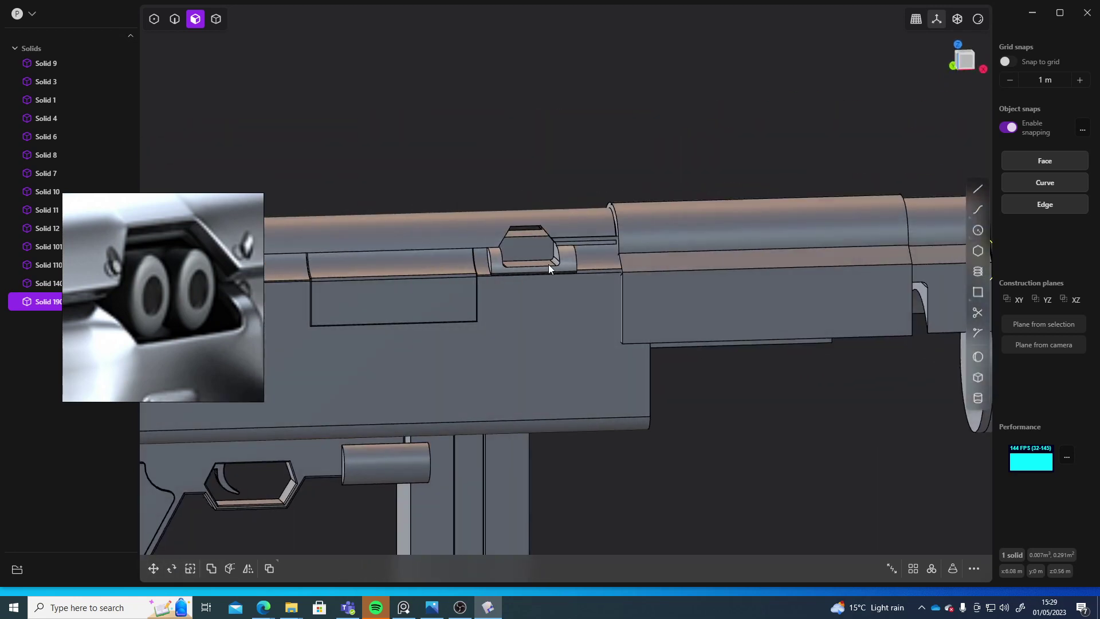
key(KP_1)
scroll(516, 133, up, 5)
scroll(571, 159, down, 3)
shift+middle_drag(615, 309, 622, 205)
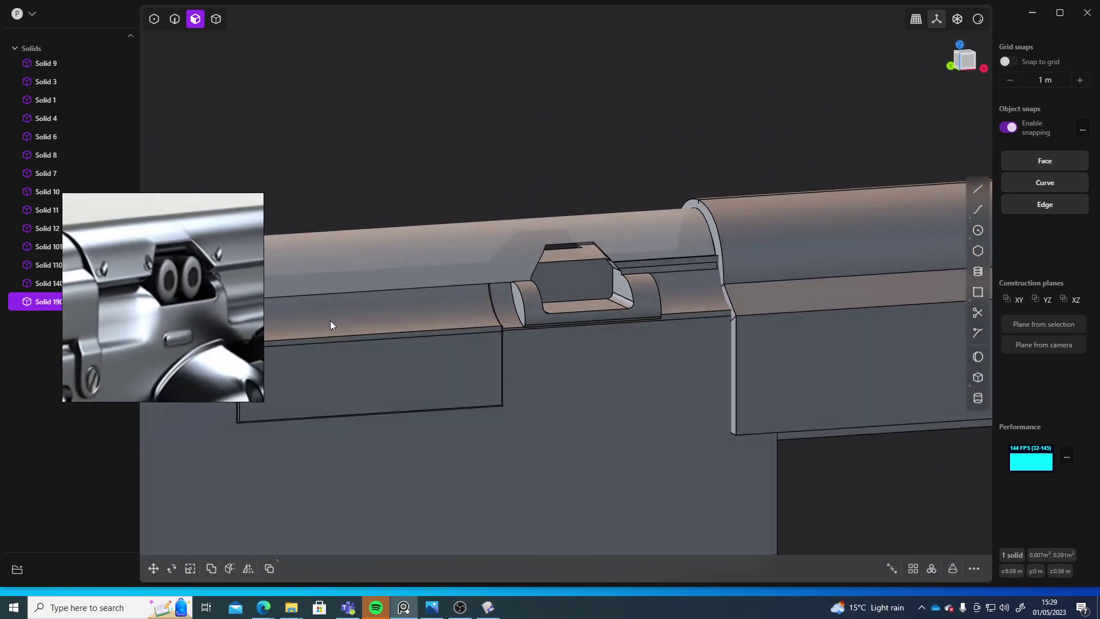
scroll(506, 305, up, 5)
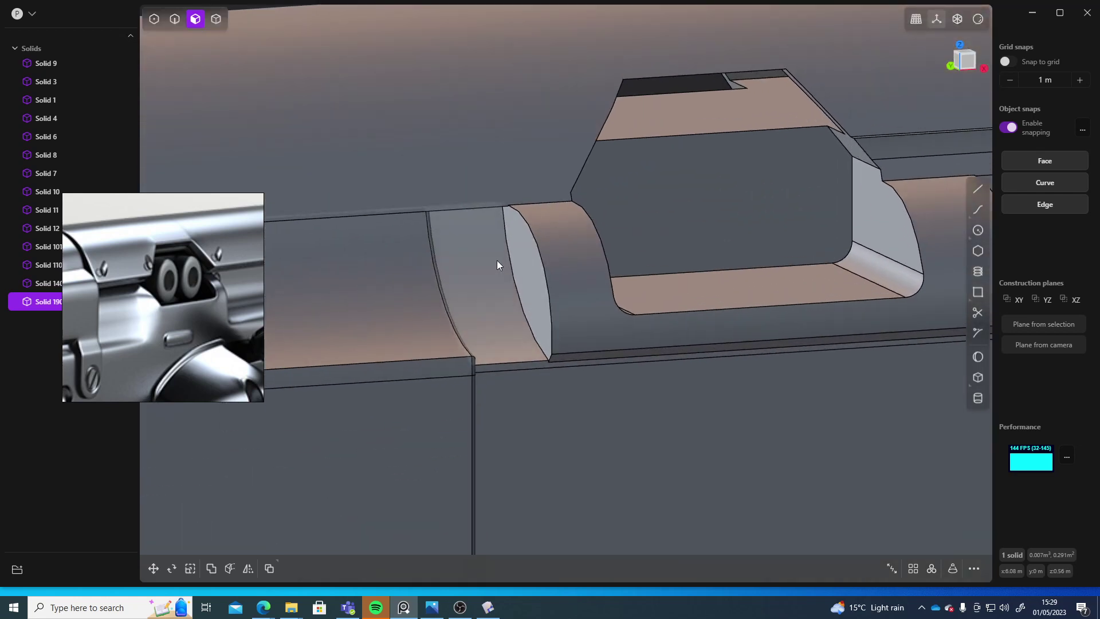
click(175, 19)
click(527, 305)
key(f)
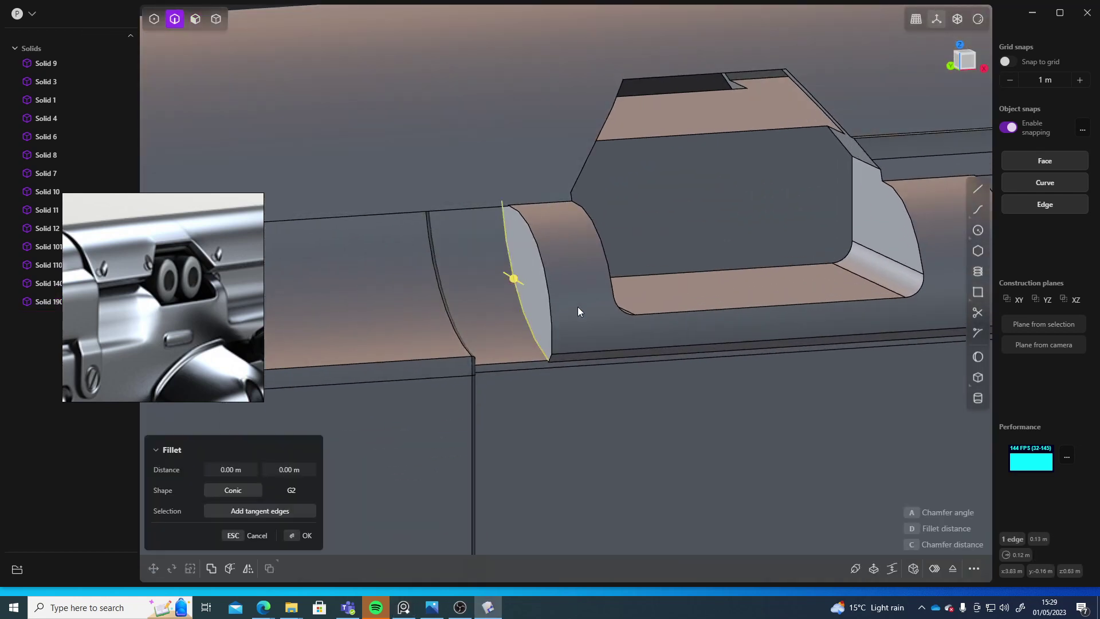
drag(495, 280, 496, 281)
key(Escape)
Step: Offset the narrow strip face along the lower edge below the receiver's side cutout by about -0.008 m
shift+middle_drag(560, 370, 607, 286)
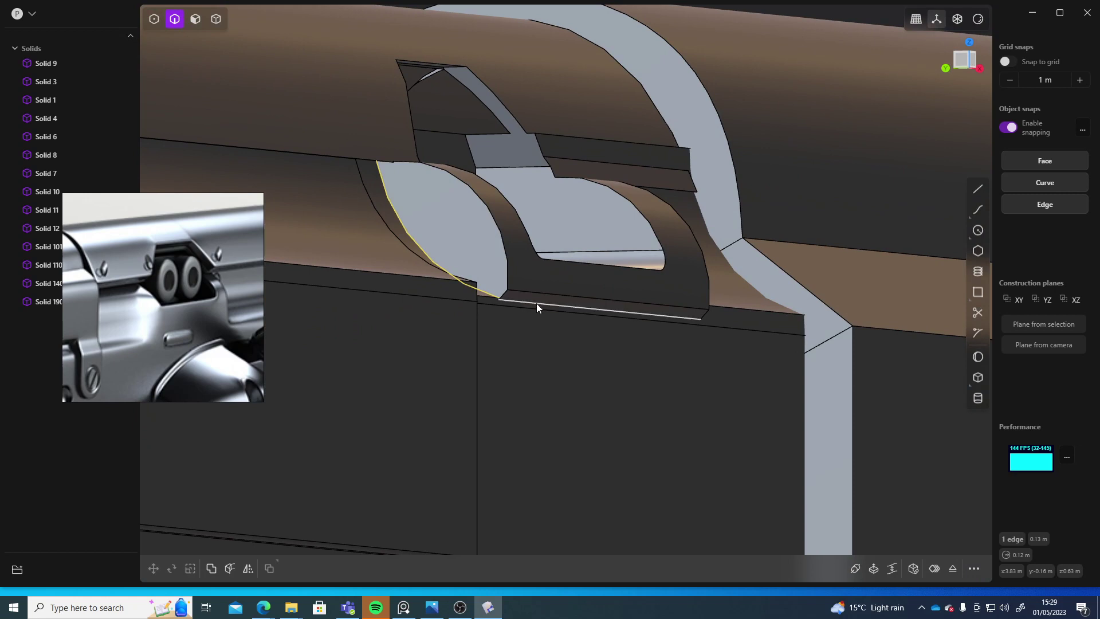
middle_drag(536, 303, 535, 305)
scroll(536, 310, up, 4)
key(3)
click(507, 322)
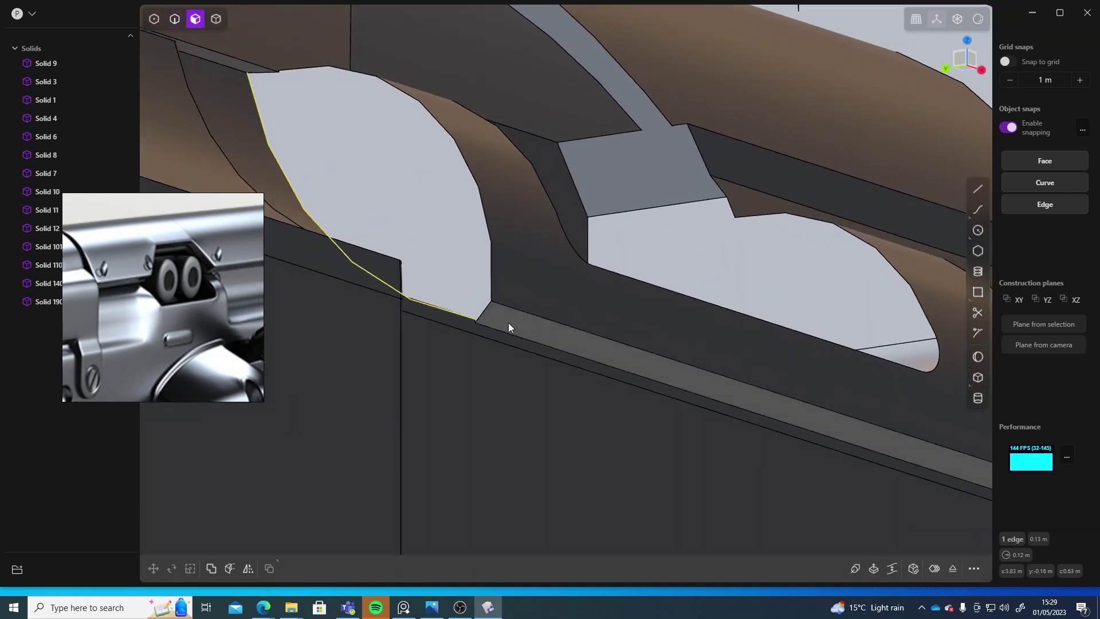
key(o)
key(Escape)
click(515, 318)
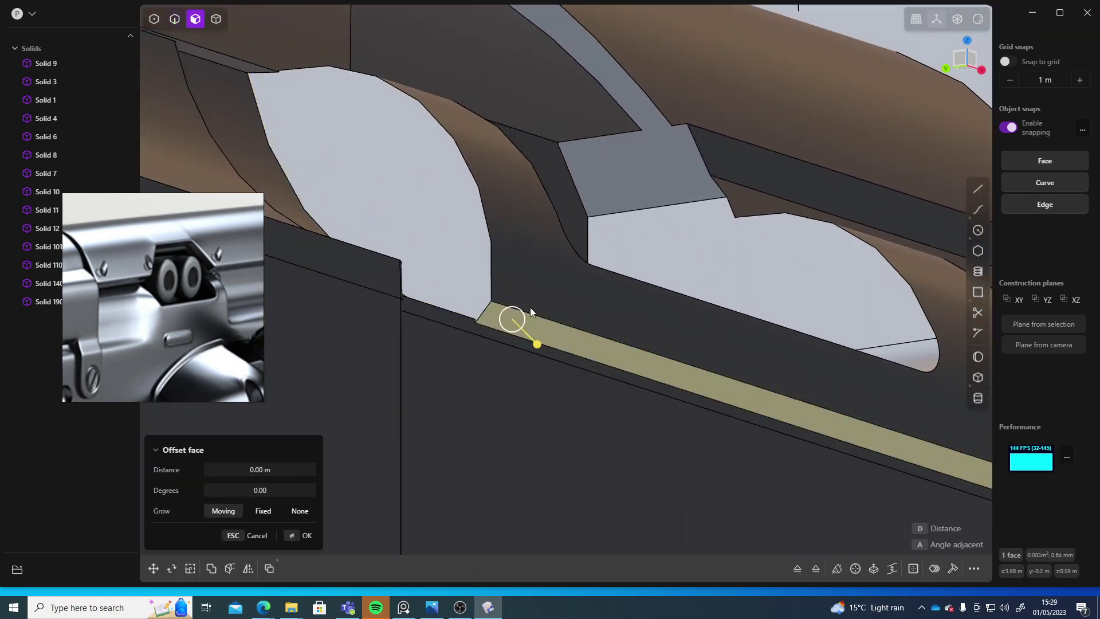
middle_drag(531, 307, 531, 302)
drag(515, 302, 515, 260)
middle_drag(514, 260, 552, 278)
key(2)
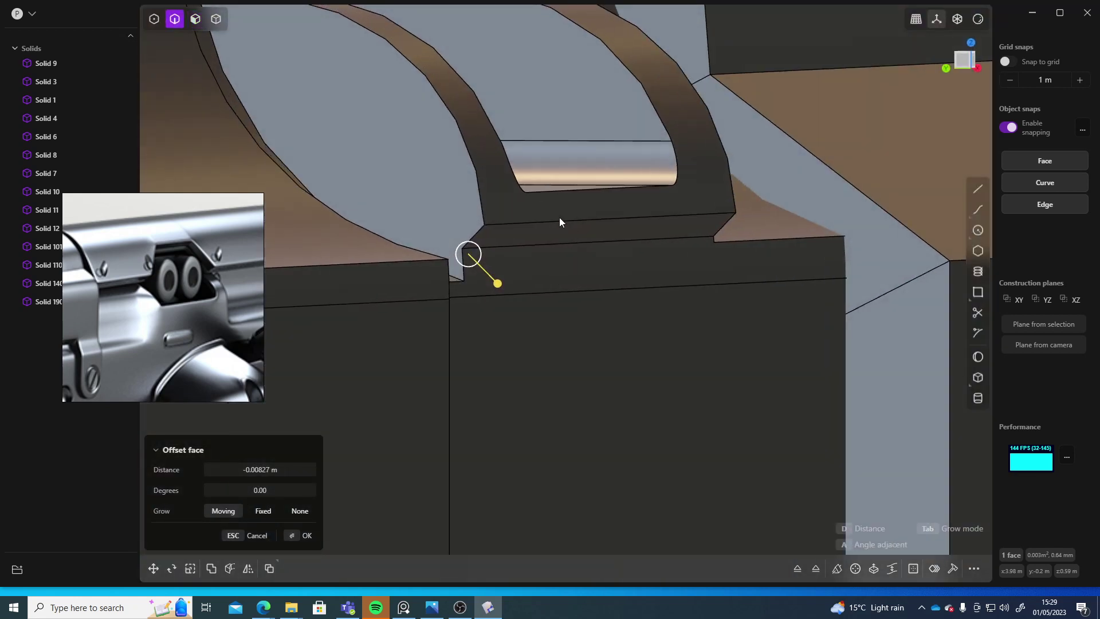
click(559, 221)
click(544, 222)
key(Escape)
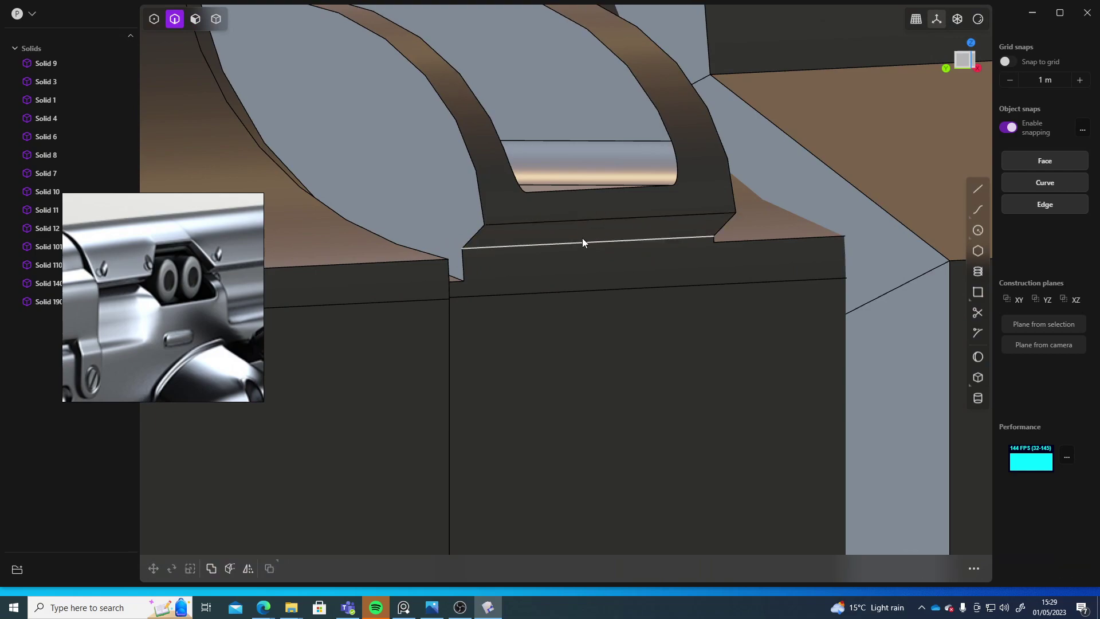
Step: Fillet the curved end edges of the recess around the side cutout, on both sides of the receiver, by about 0.02 m
middle_drag(582, 242, 541, 292)
click(550, 285)
key(f)
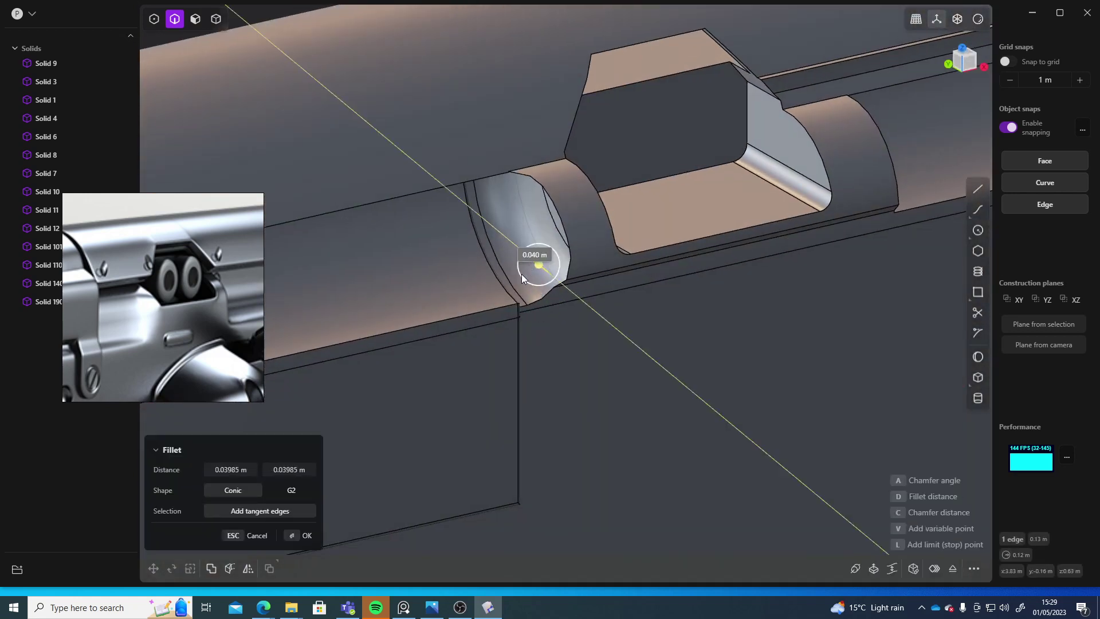
drag(540, 269, 544, 267)
middle_drag(706, 334, 593, 310)
scroll(697, 347, down, 5)
key(Escape)
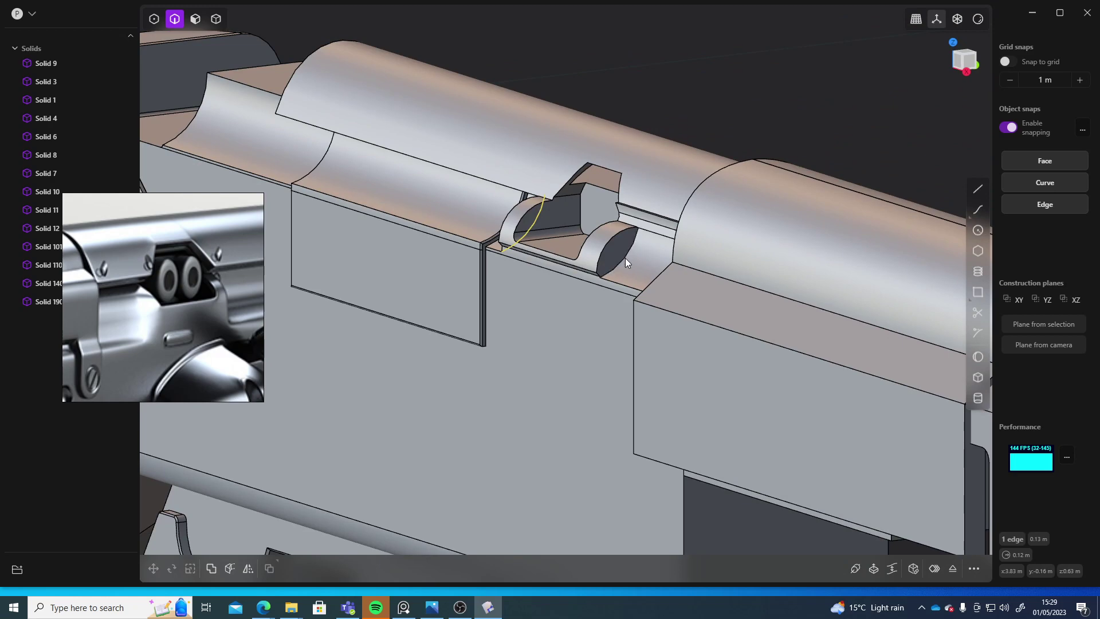
click(624, 256)
key(f)
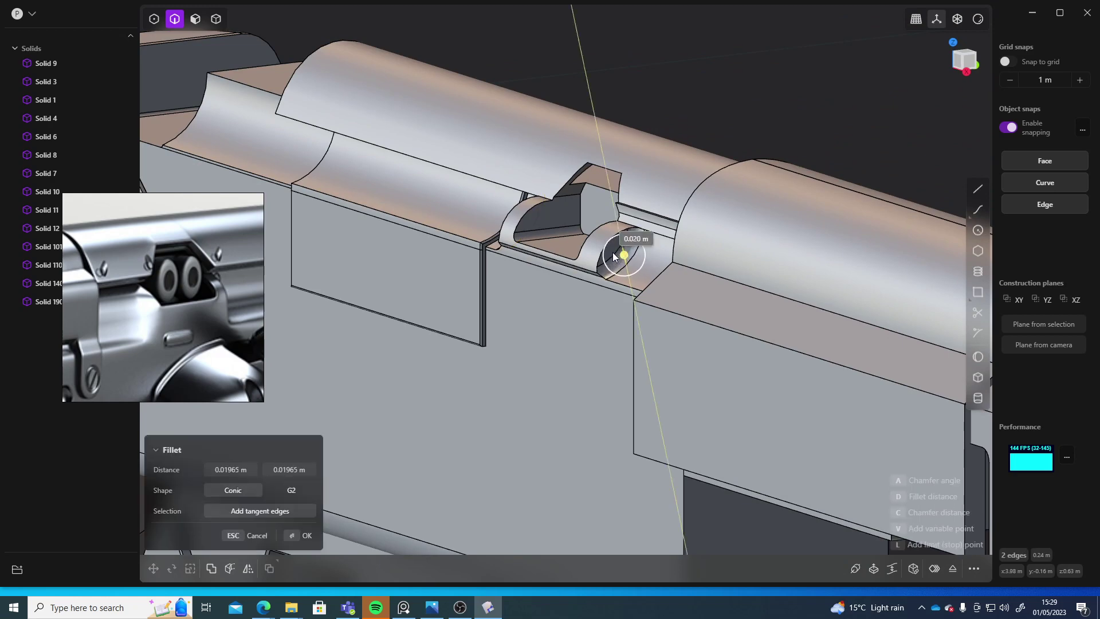
click(613, 253)
right_click(613, 252)
middle_drag(755, 64, 899, 89)
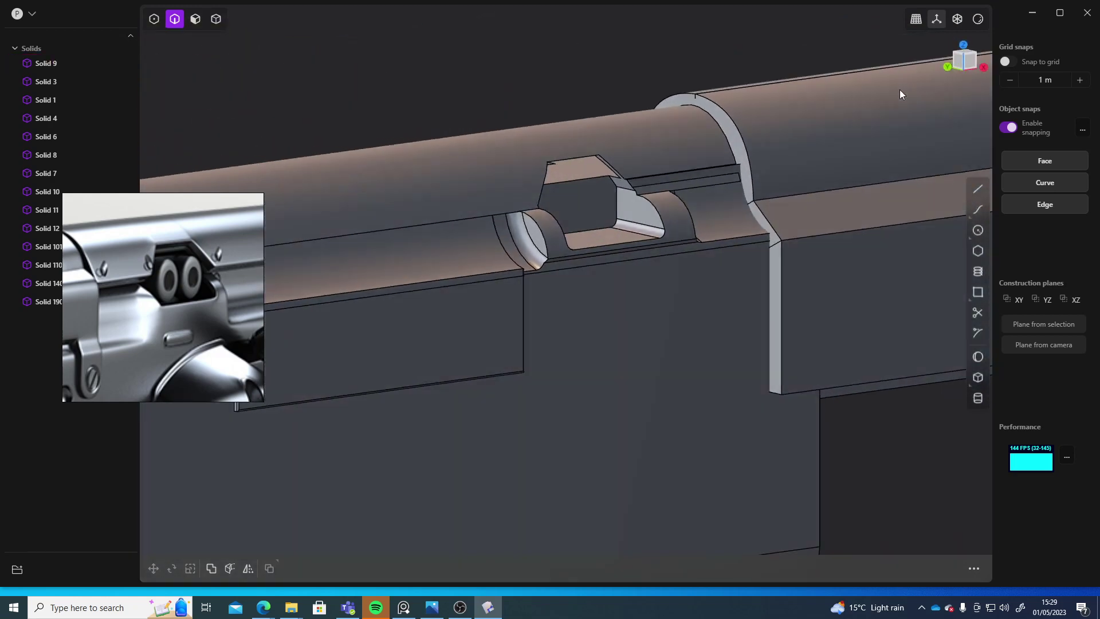
scroll(641, 249, up, 6)
middle_drag(443, 295, 596, 405)
scroll(589, 393, down, 12)
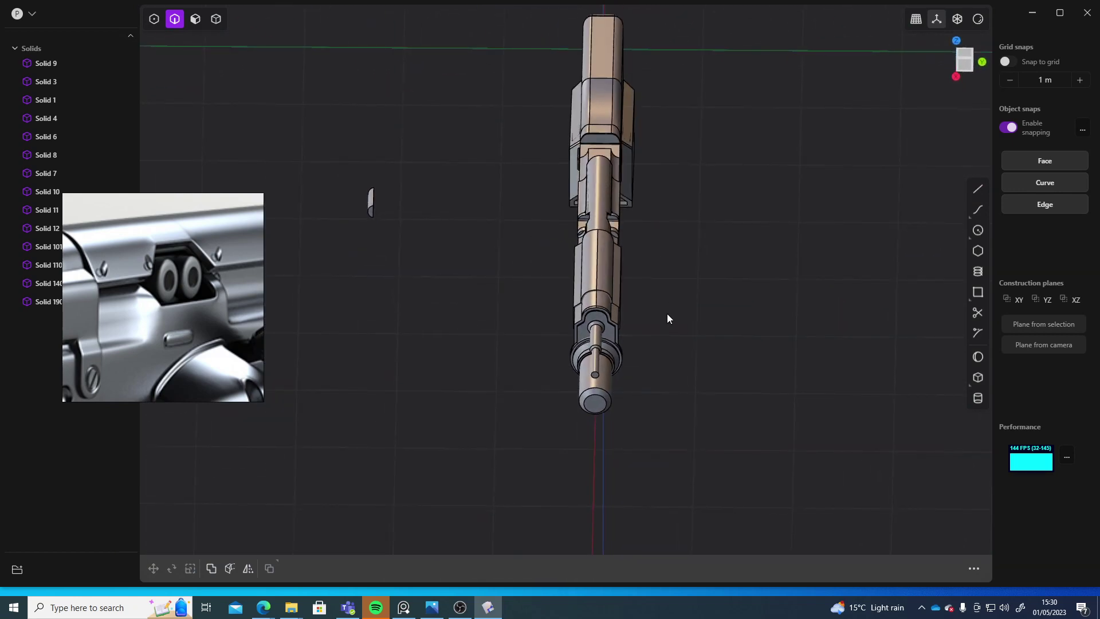
middle_drag(667, 317, 564, 252)
scroll(708, 154, up, 3)
scroll(564, 252, up, 4)
shift+middle_drag(634, 156, 575, 246)
click(562, 230)
key(b)
drag(562, 230, 550, 231)
key(Escape)
Step: Offset the thin sliver face in the notch on top of the front cover by about 0.0024 m to close the gap
middle_drag(577, 260, 647, 441)
scroll(616, 175, up, 3)
shift+middle_drag(617, 175, 603, 526)
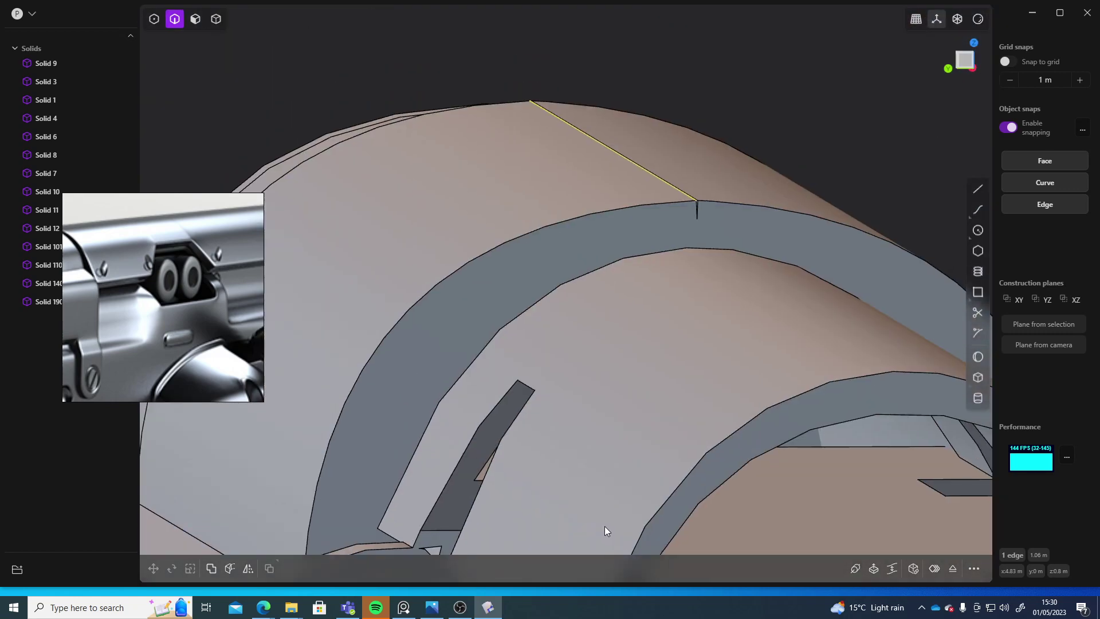
scroll(729, 241, up, 5)
key(3)
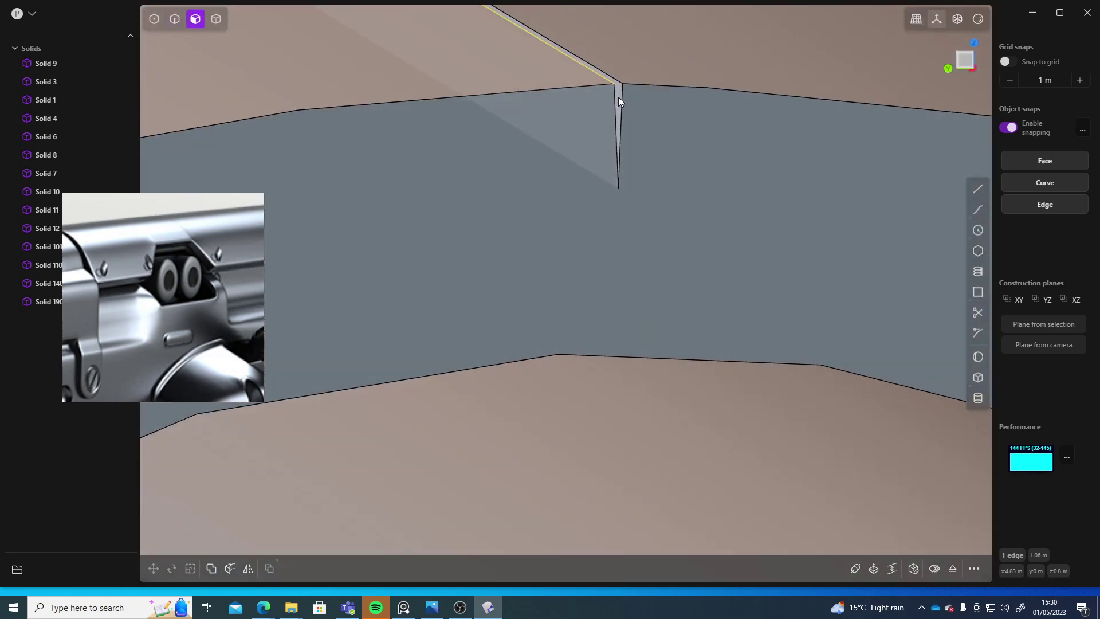
click(618, 98)
click(600, 96)
click(619, 95)
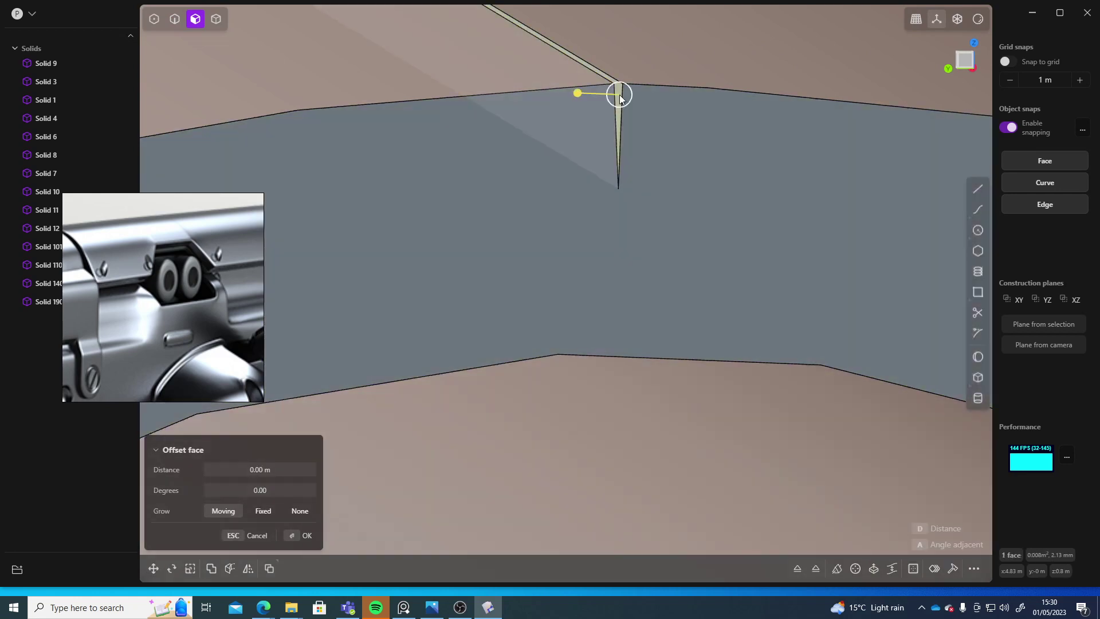
drag(620, 99, 555, 95)
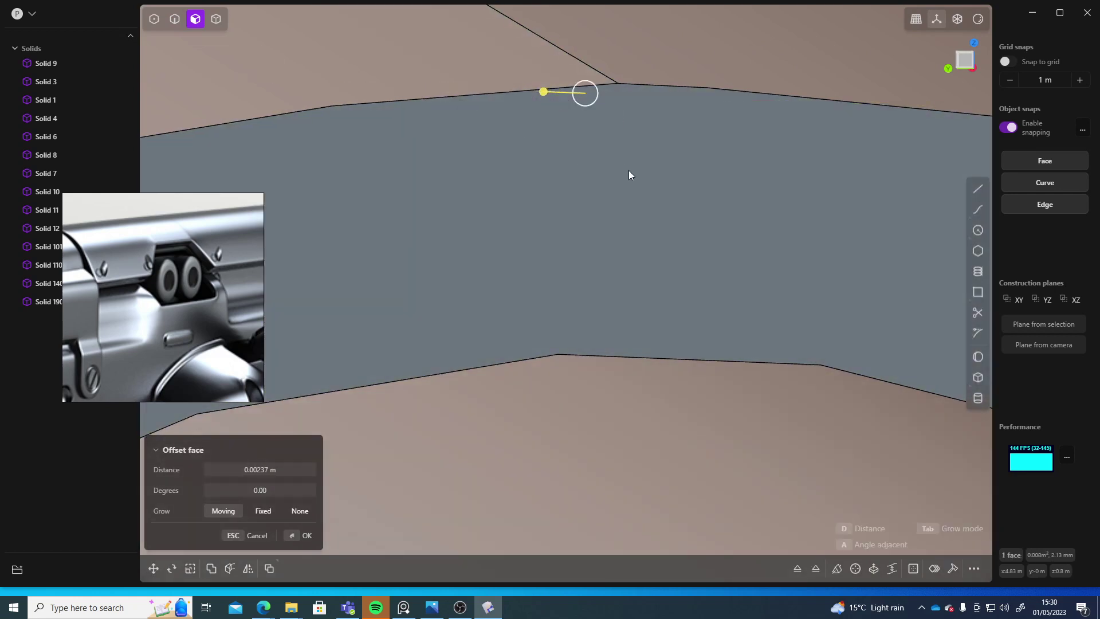
middle_drag(628, 170, 613, 187)
scroll(844, 356, down, 5)
click(506, 142)
middle_drag(507, 142, 731, 188)
key(2)
click(720, 153)
key(f)
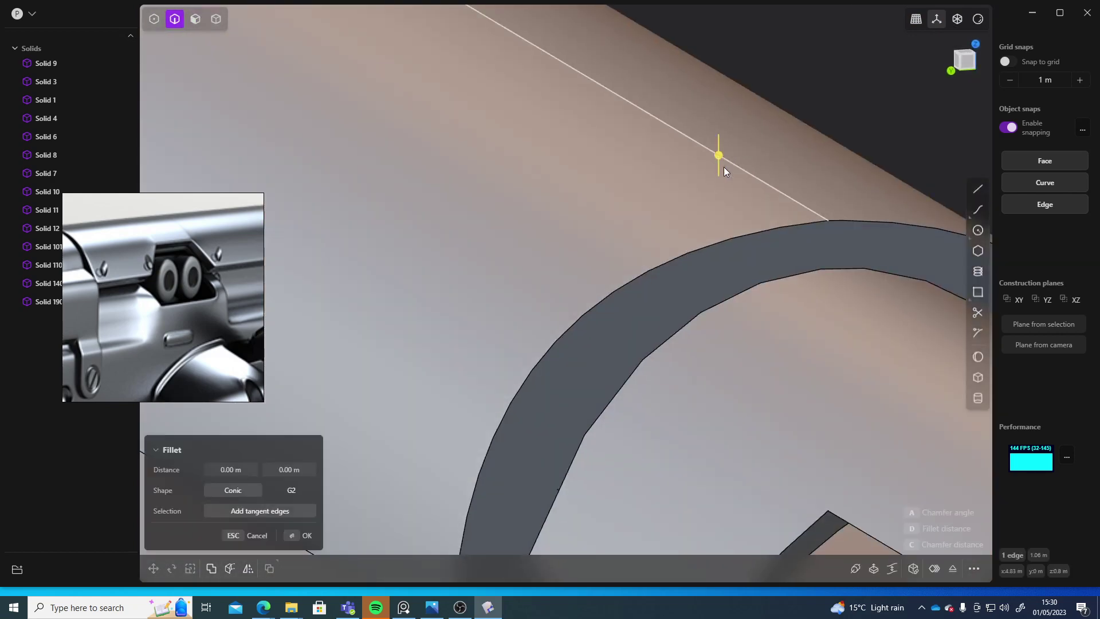
key(Escape)
key(Escape)
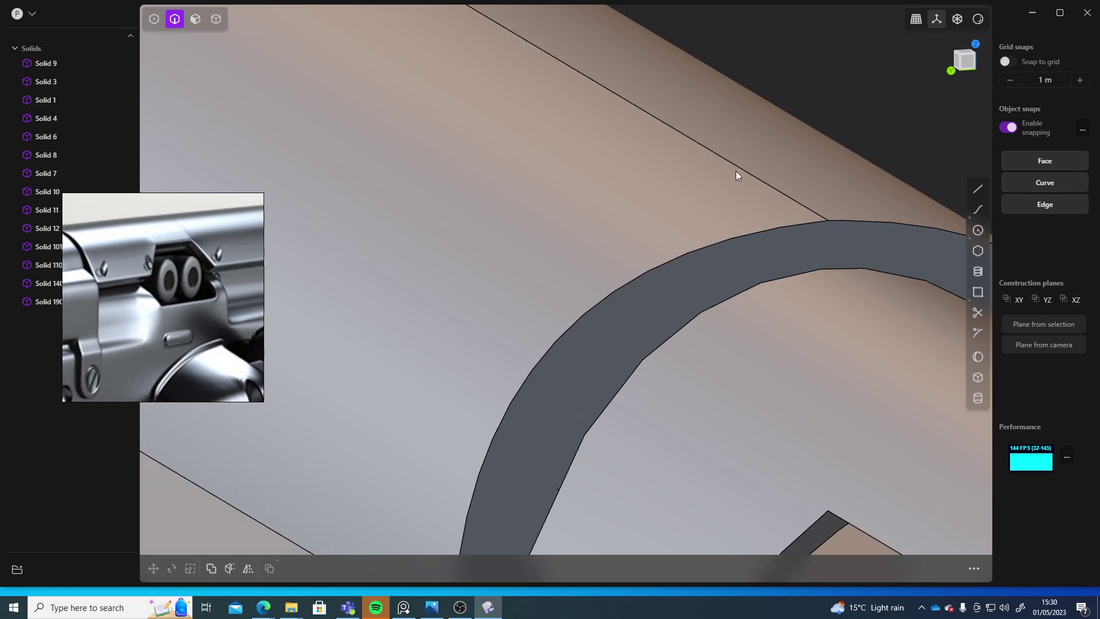
middle_drag(893, 154, 564, 293)
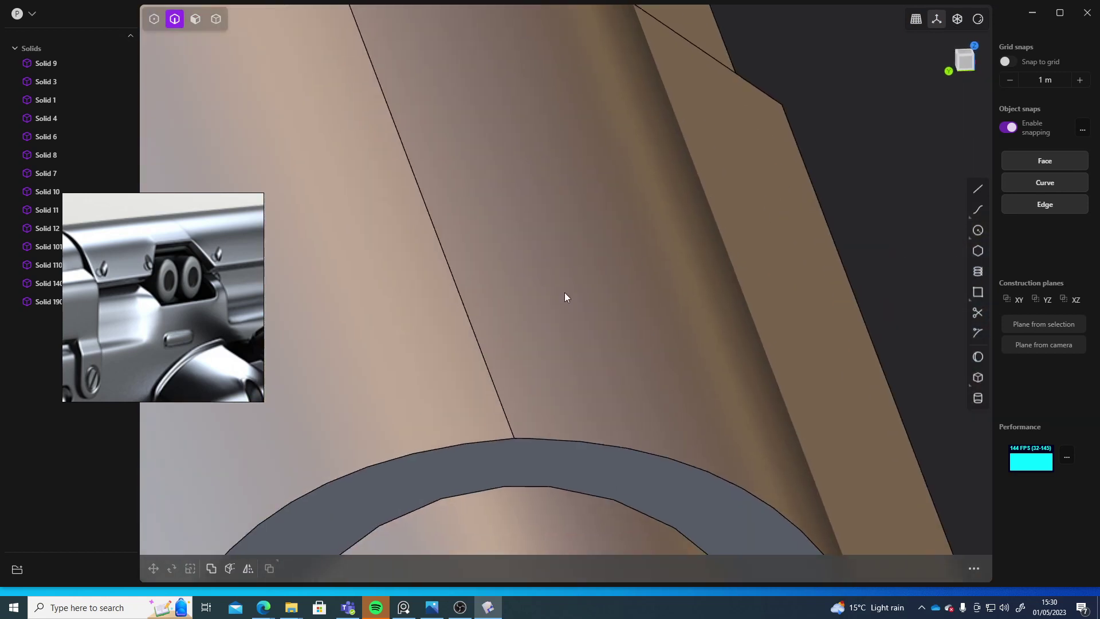
click(487, 339)
key(f)
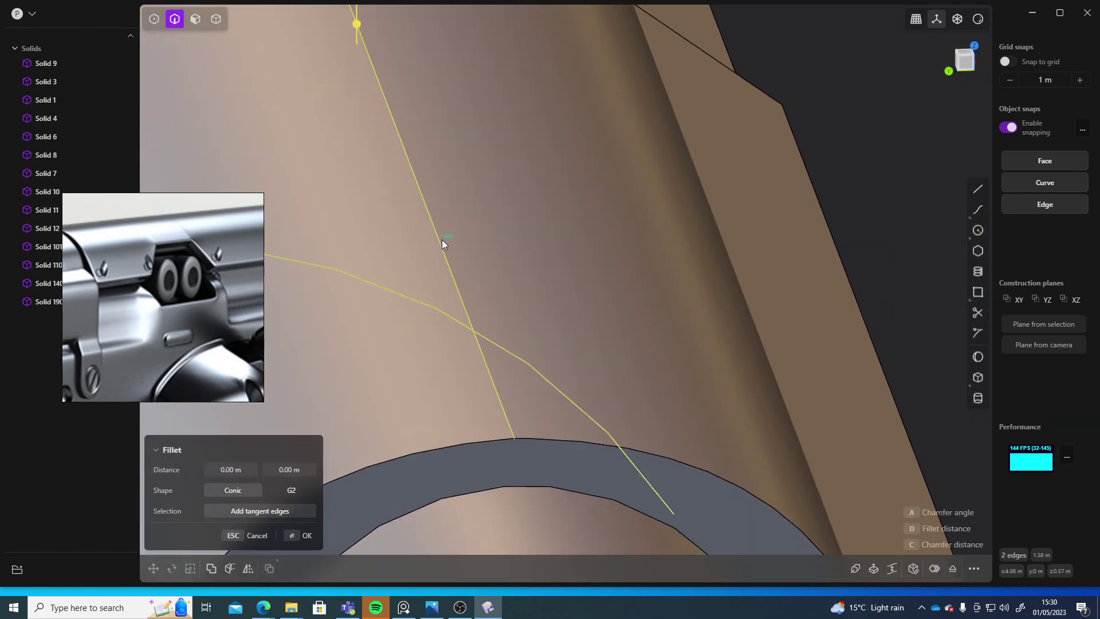
key(ctrl+z)
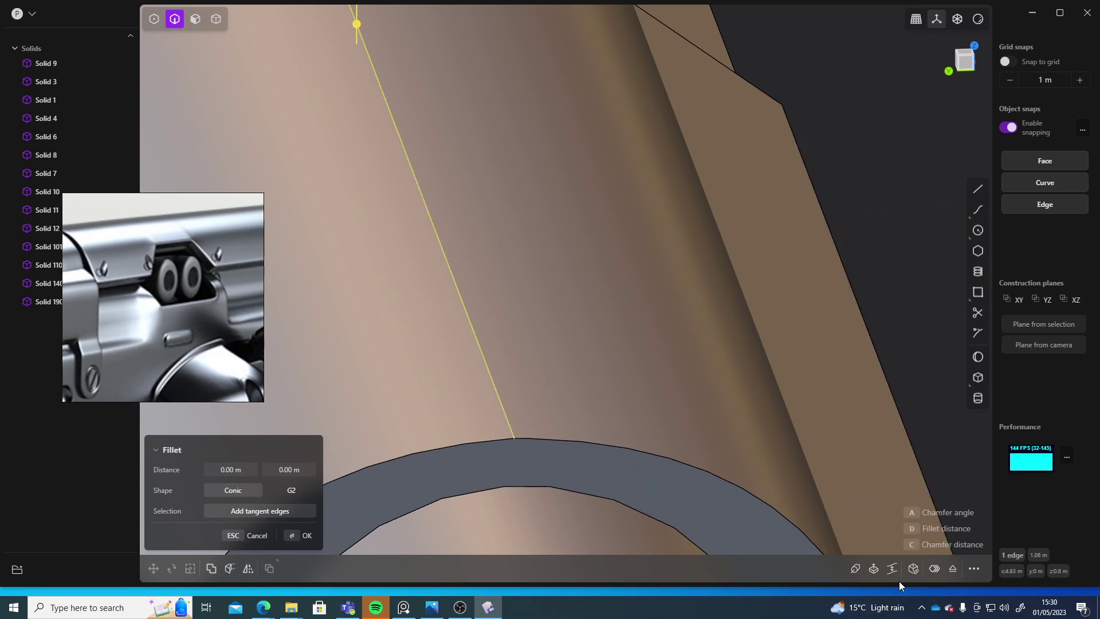
click(918, 570)
click(768, 174)
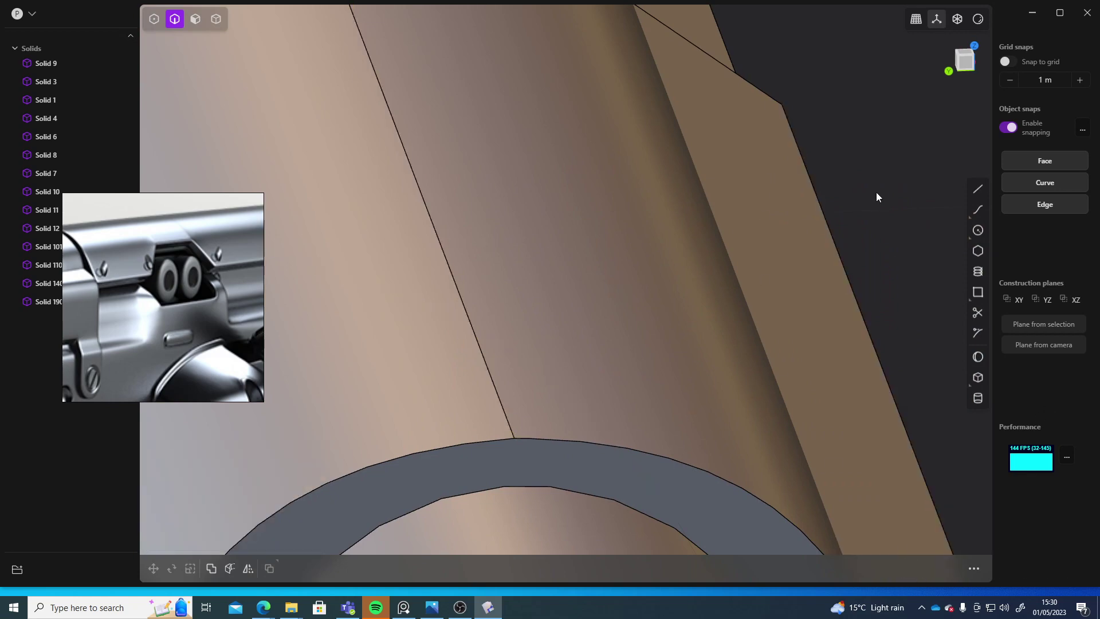
scroll(827, 178, down, 12)
middle_drag(854, 243, 713, 253)
scroll(709, 256, down, 3)
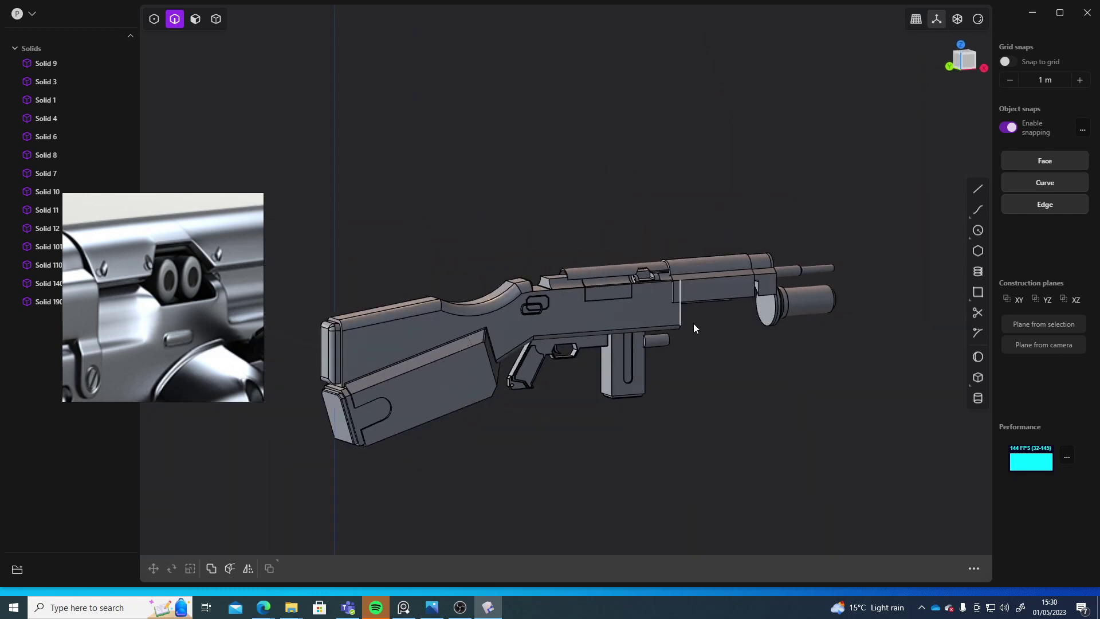
scroll(710, 414, up, 5)
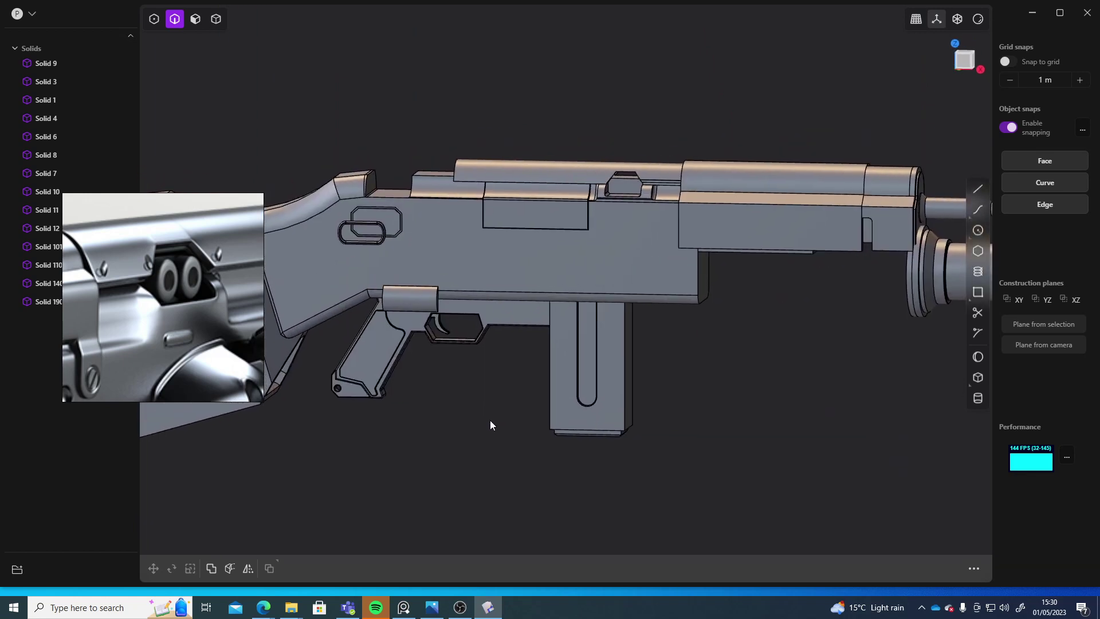
middle_drag(490, 421, 510, 417)
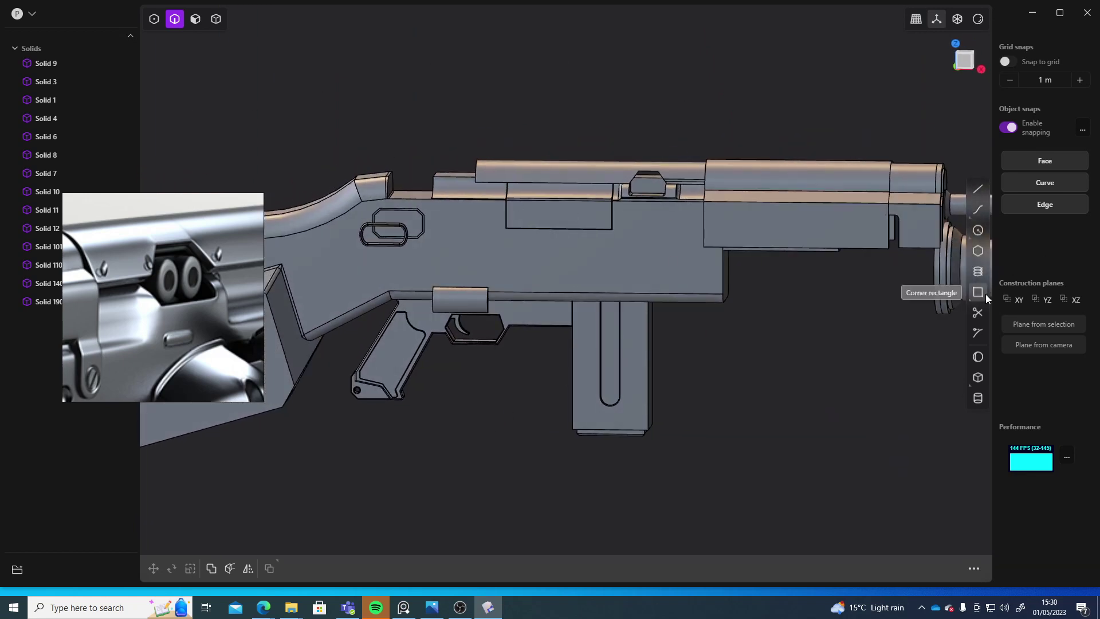
click(978, 399)
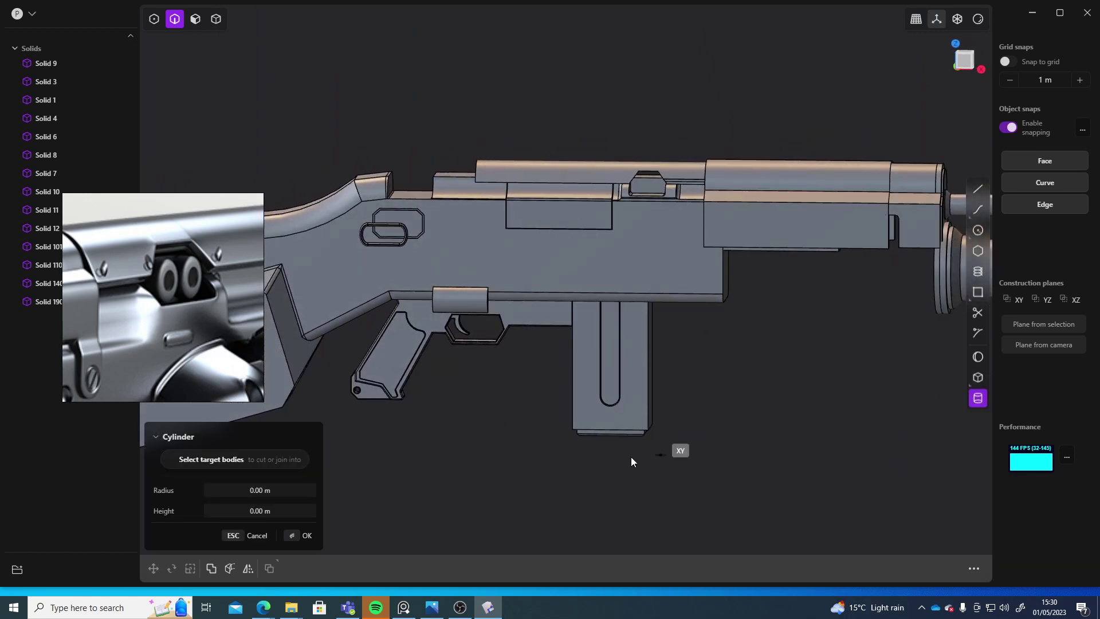
click(644, 189)
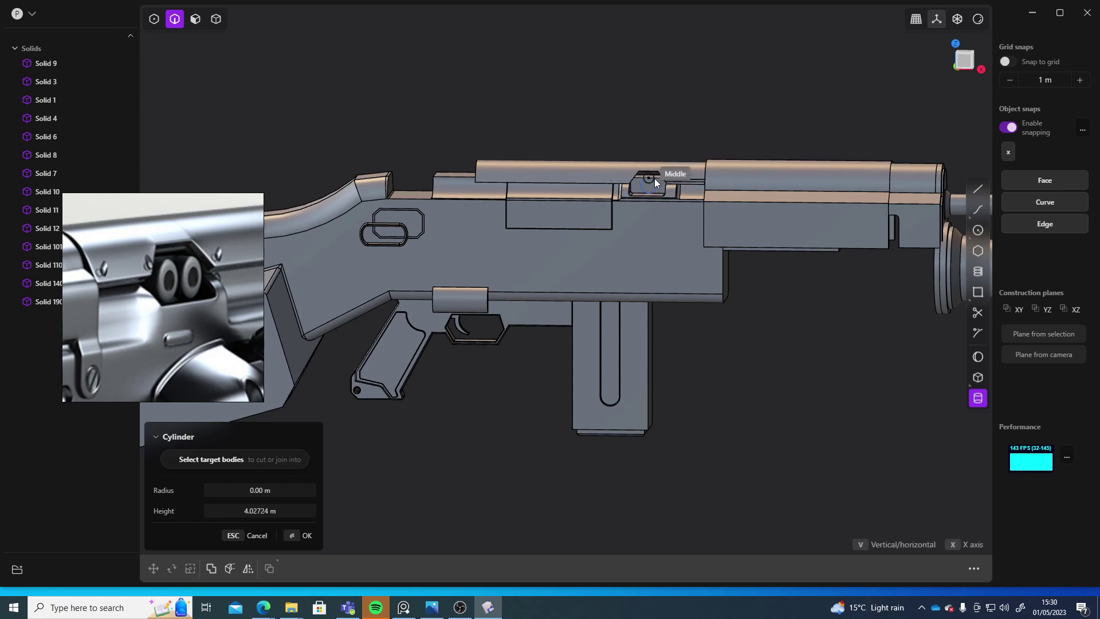
click(656, 182)
middle_drag(658, 184, 567, 296)
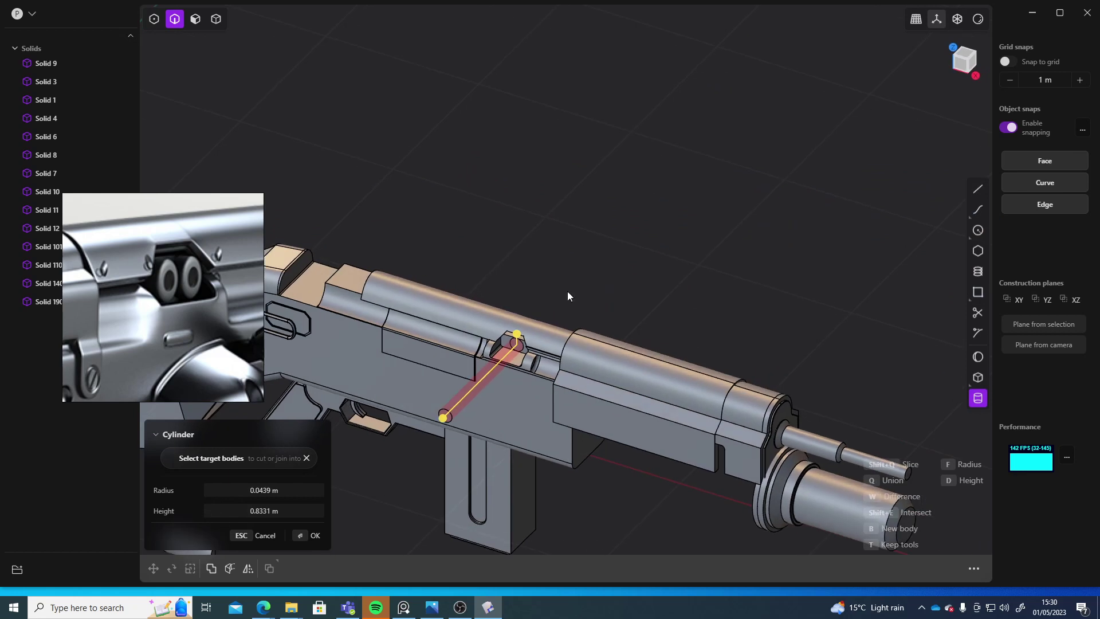
key(Escape)
shift+middle_drag(603, 253, 626, 235)
click(628, 237)
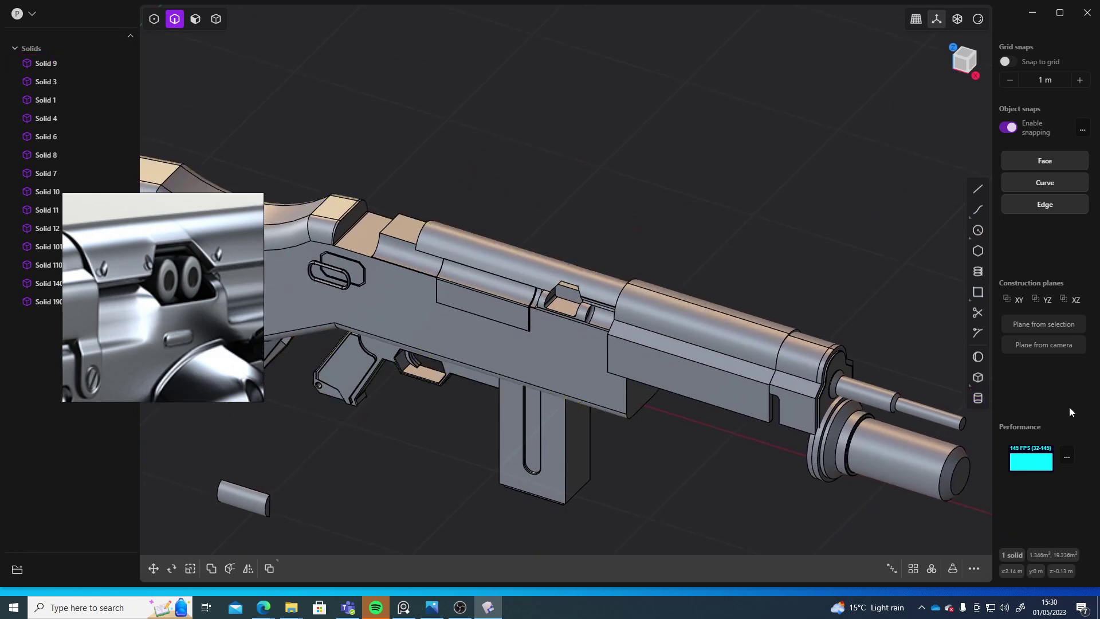
Step: Try adding a cylinder about 0.042 m in radius and 0.305 m long, projecting outward from the side cutout's inner wall
click(978, 398)
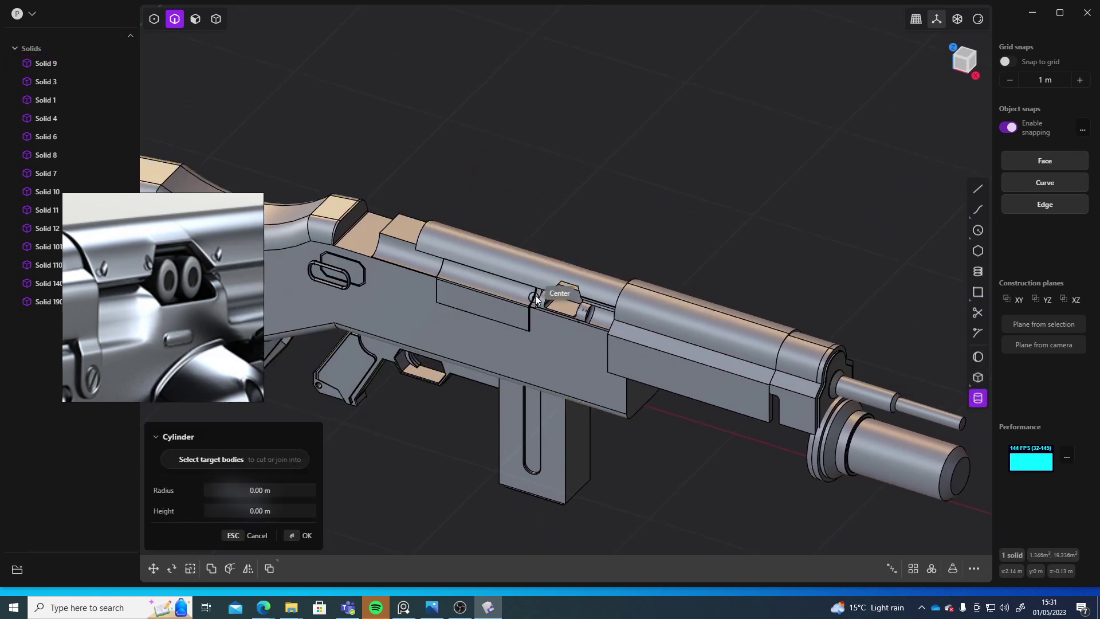
click(582, 298)
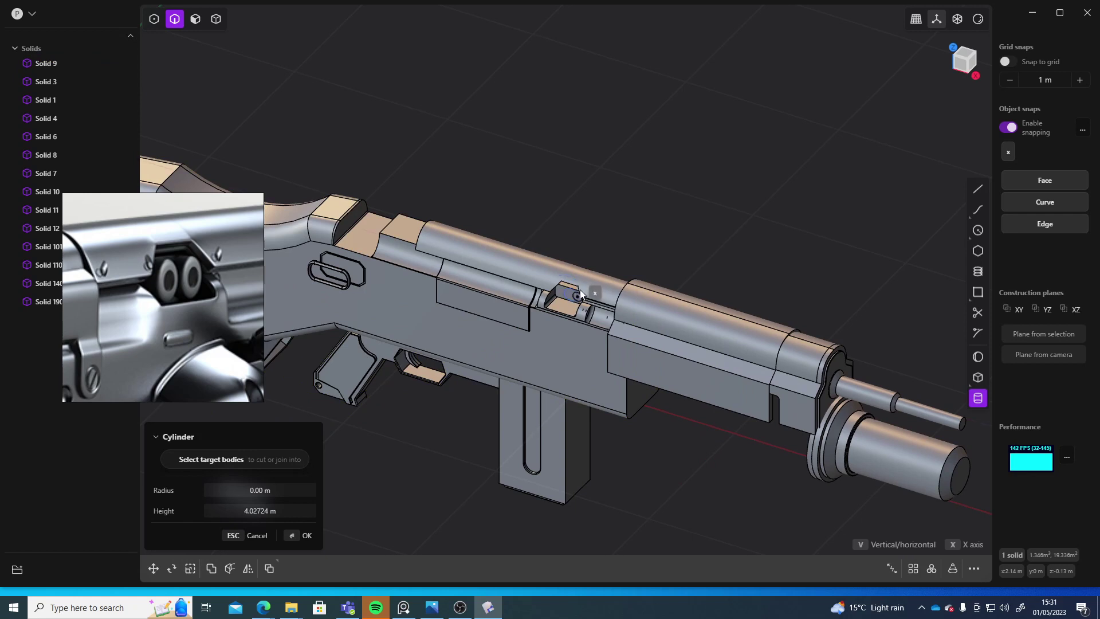
click(580, 295)
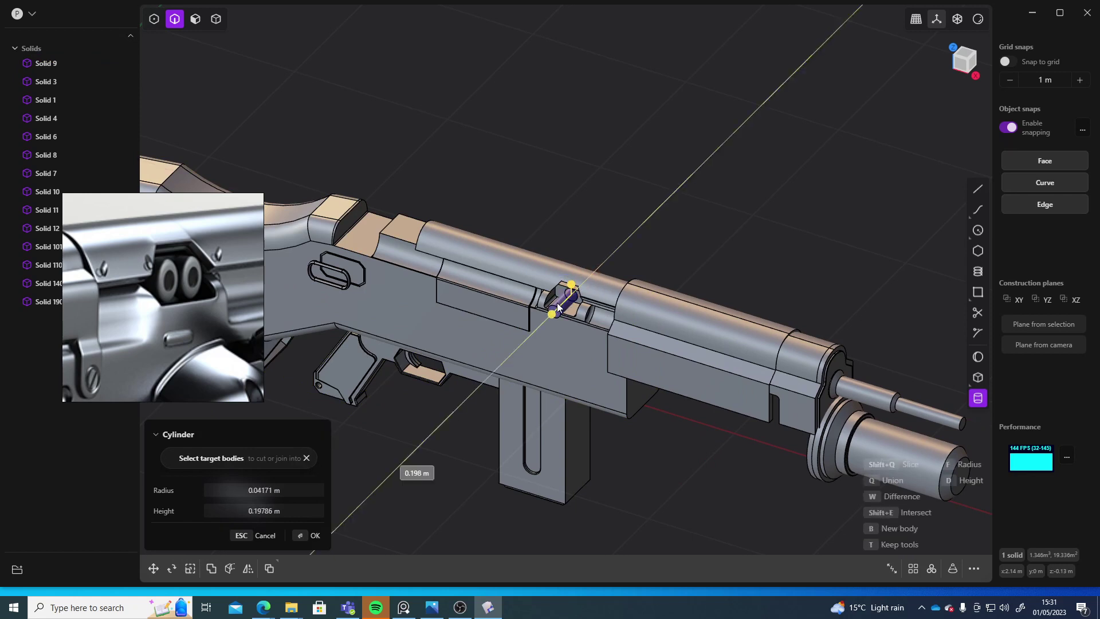
click(548, 309)
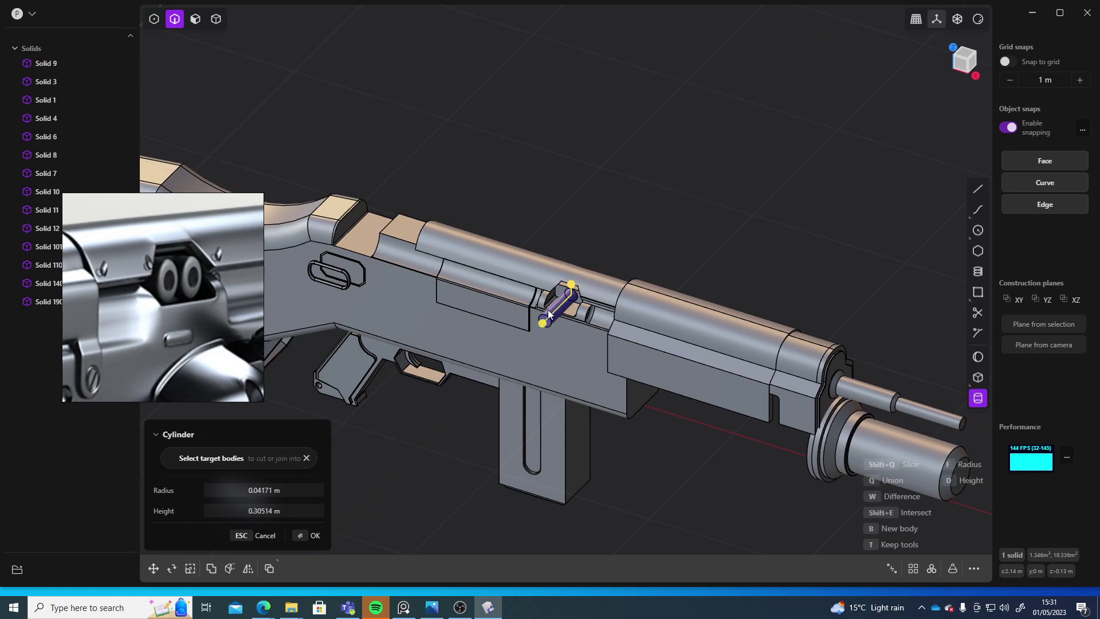
middle_drag(548, 309, 741, 108)
scroll(644, 212, up, 5)
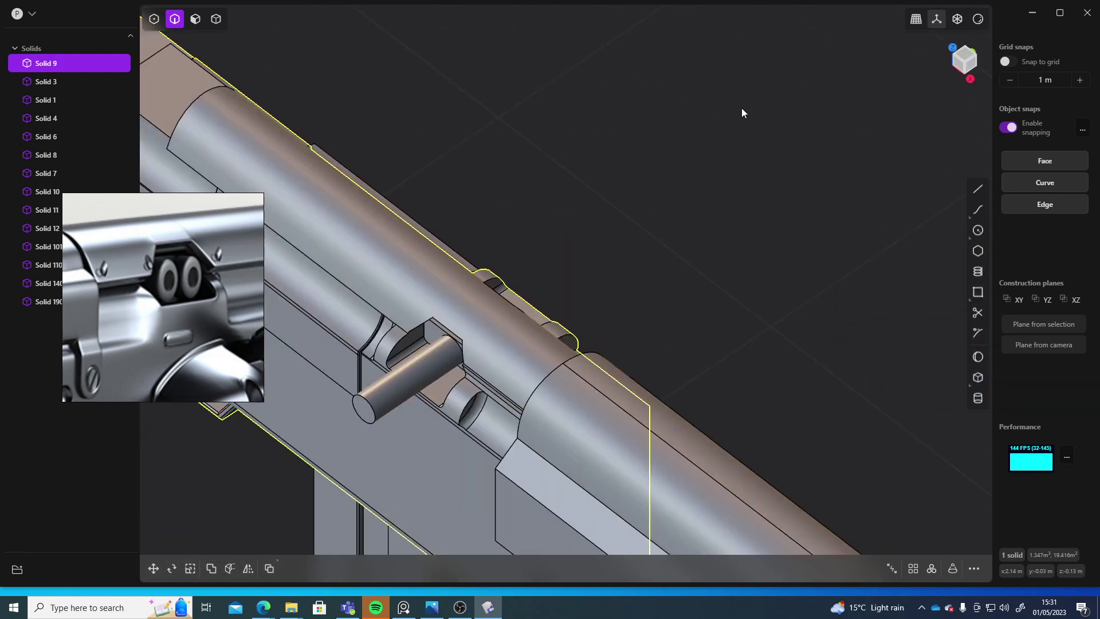
key(4)
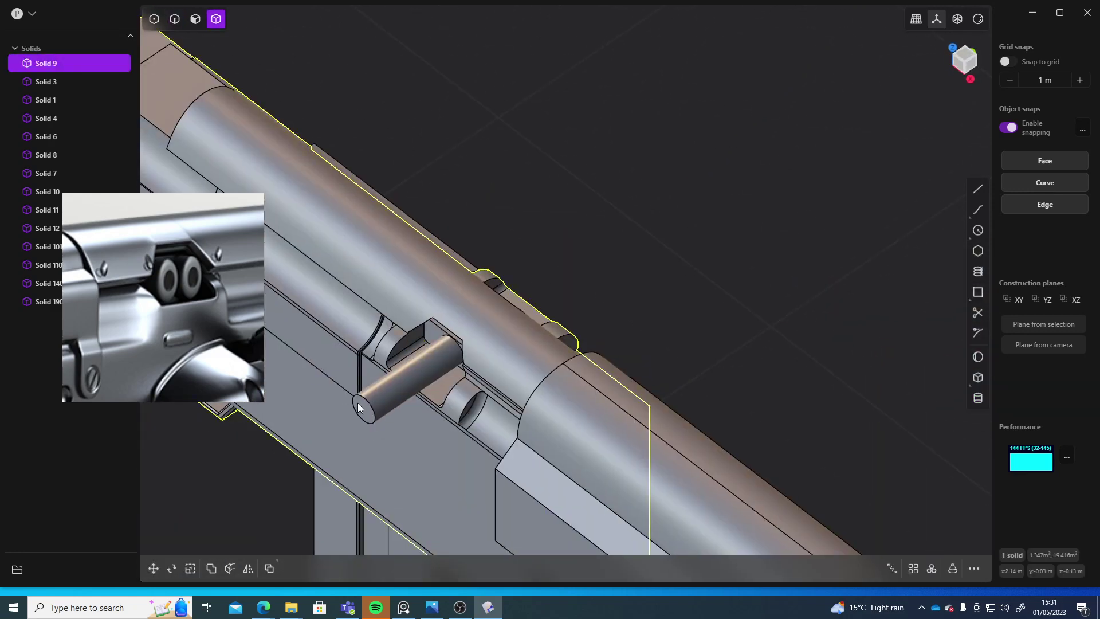
middle_drag(378, 395, 716, 189)
click(809, 57)
click(679, 216)
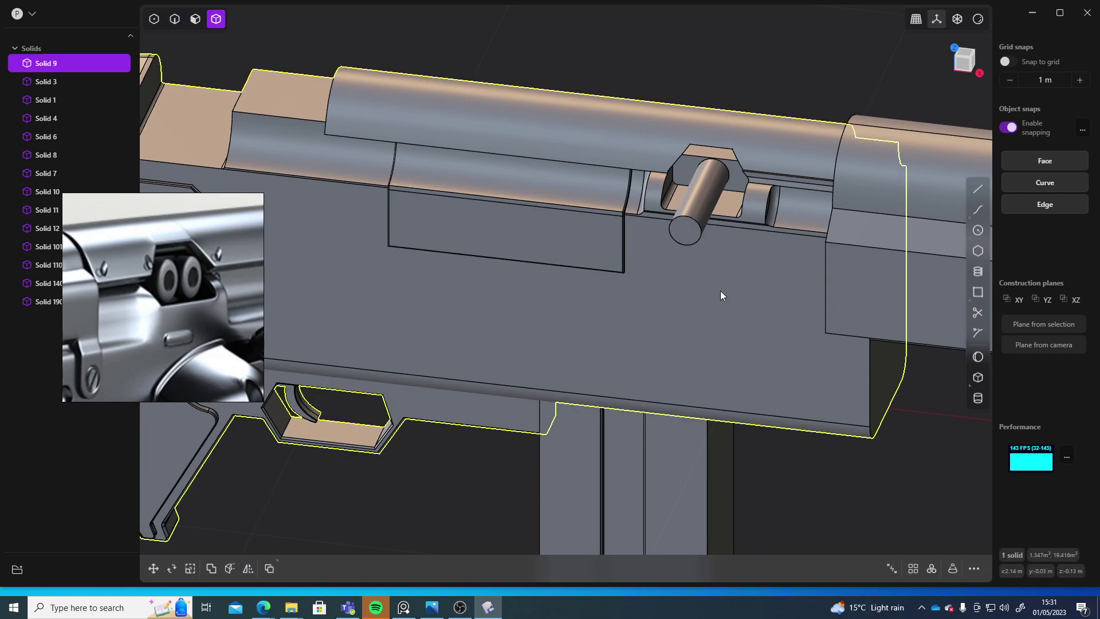
Step: Undo the cylinder added in the receiver's side cutout
middle_drag(720, 291, 533, 533)
key(ctrl+z)
key(ctrl+z)
key(ctrl+z)
key(ctrl+z)
key(ctrl+z)
scroll(636, 395, up, 4)
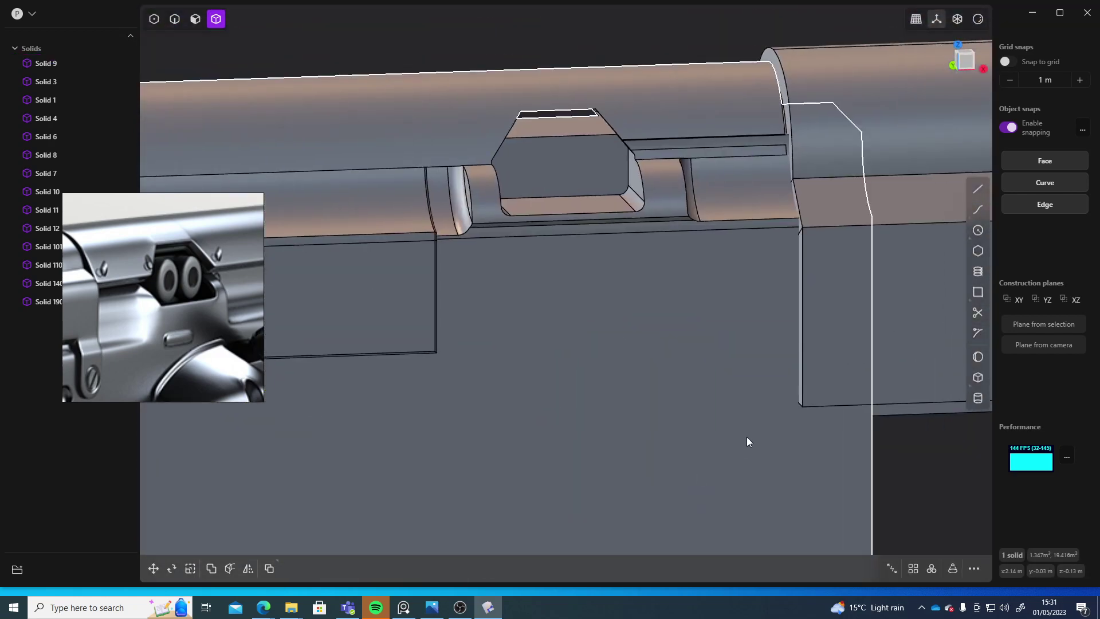
Step: Sketch a circle about 0.034 m in radius in the middle of the side cutout's inner wall
click(964, 62)
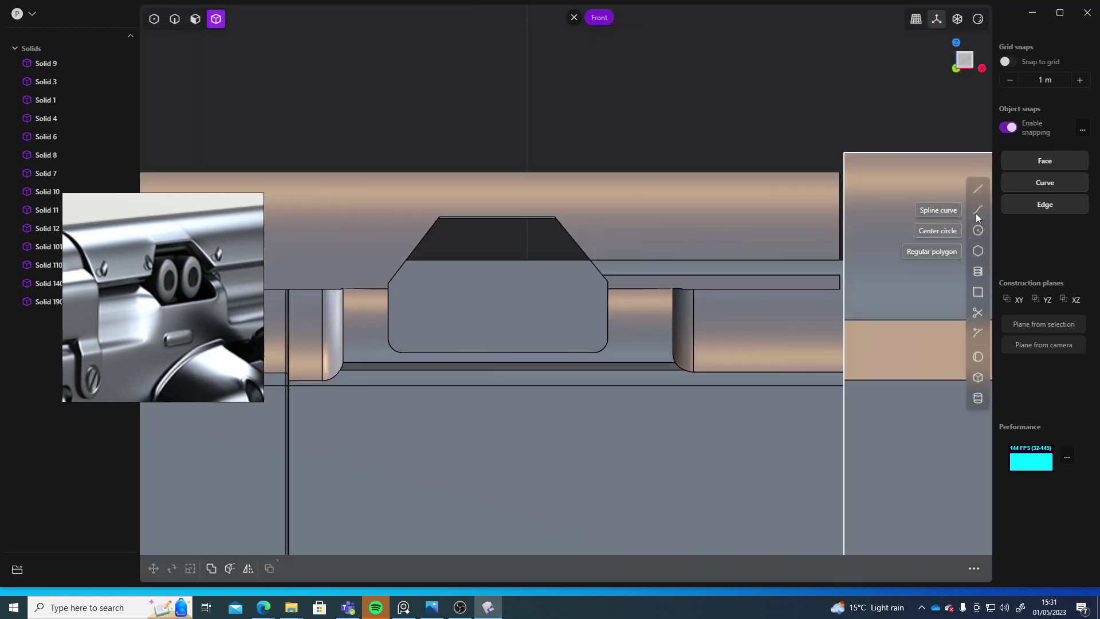
click(497, 306)
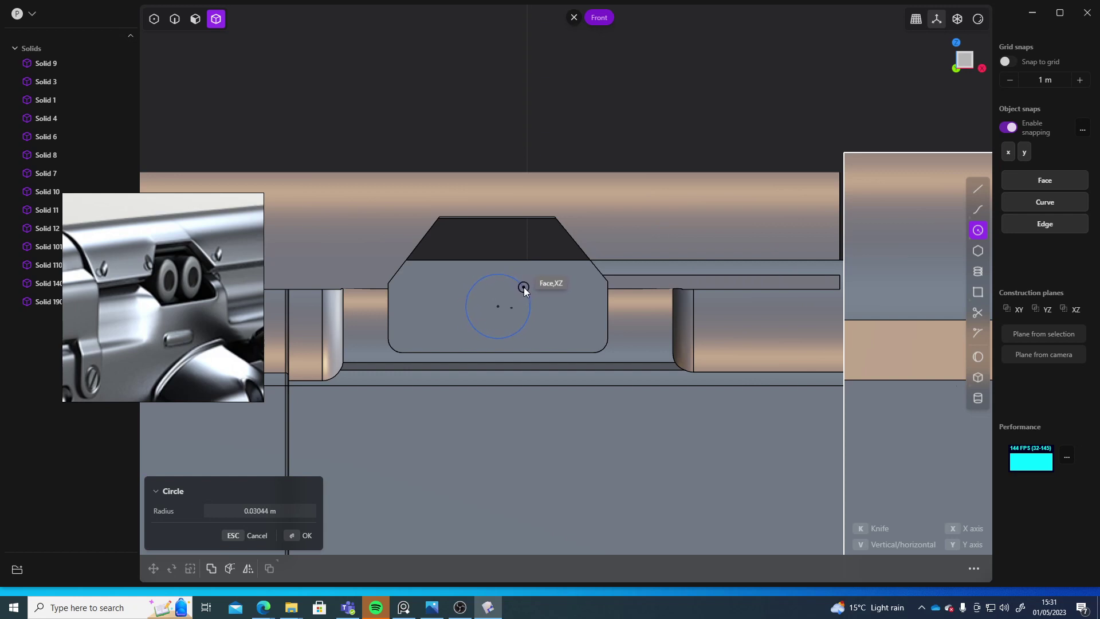
click(527, 285)
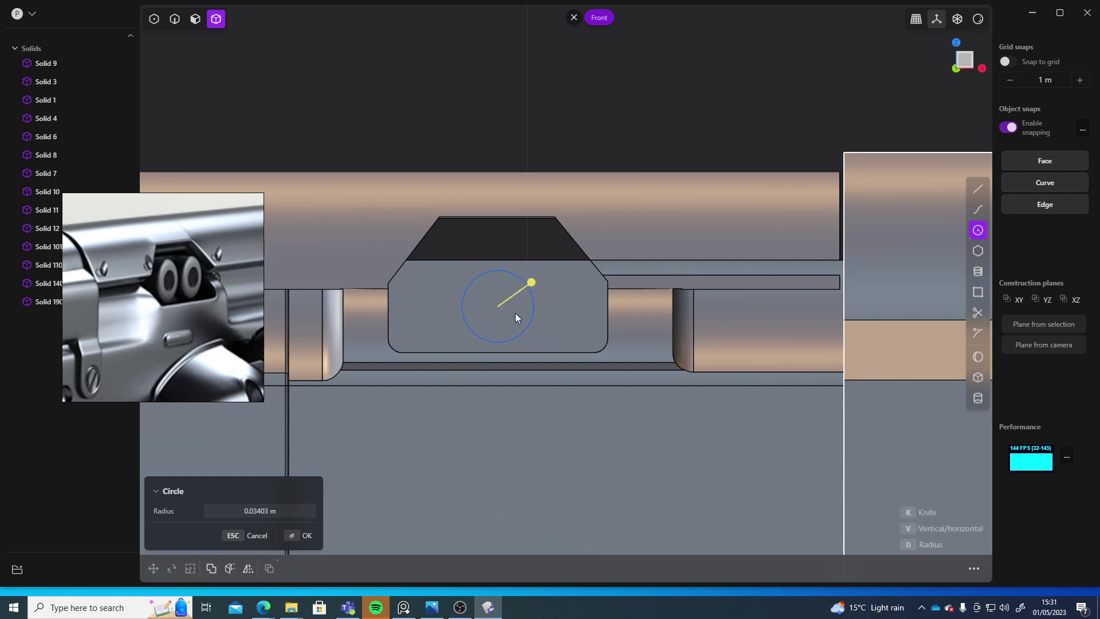
key(Return)
Step: Move the circle about 0.057 m in the negative X direction toward the rear of the cutout
middle_drag(614, 213, 713, 163)
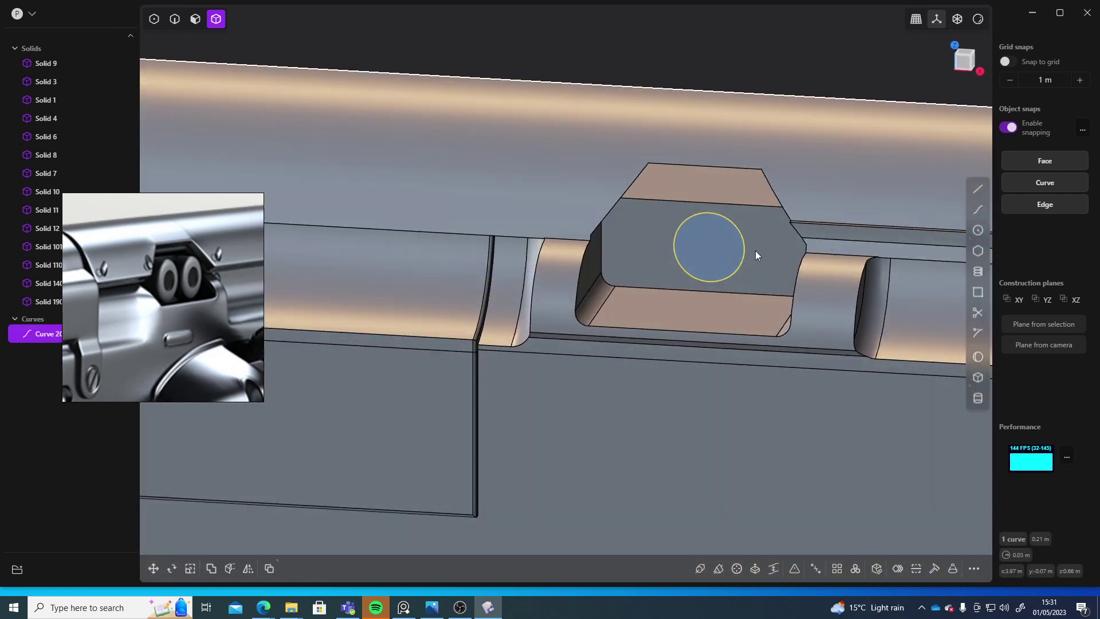
key(g)
drag(744, 257, 686, 240)
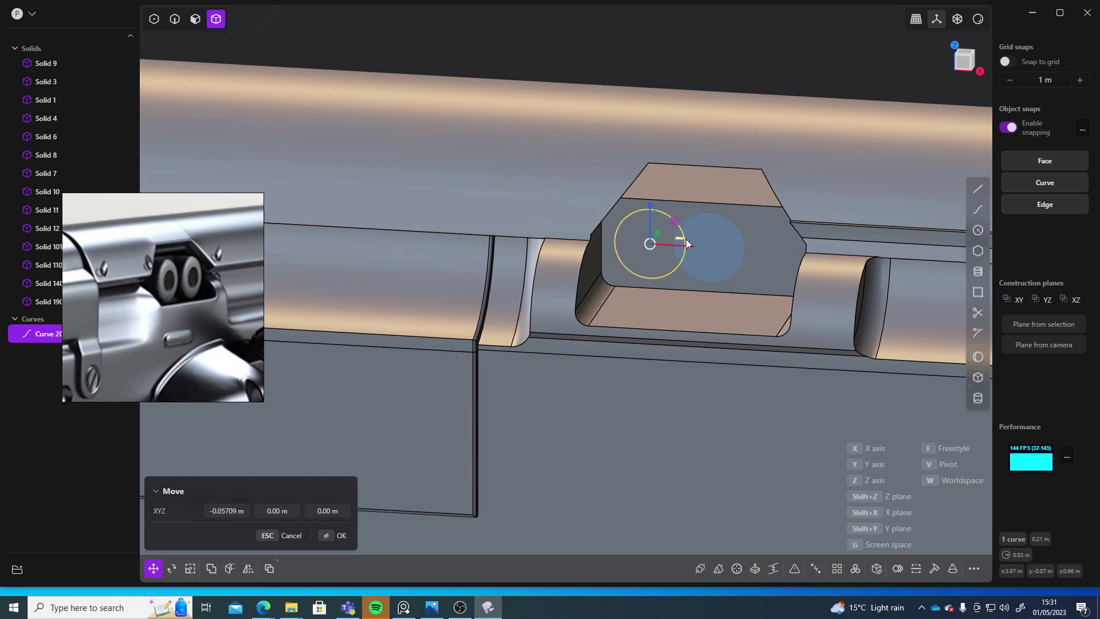
right_click(795, 14)
right_click(734, 59)
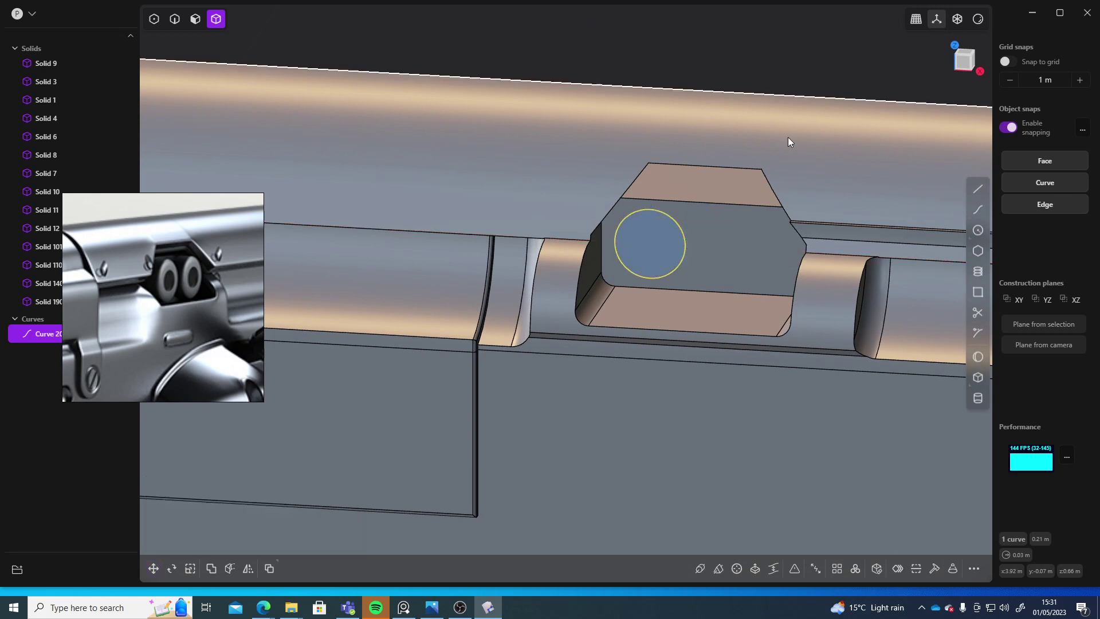
Step: Duplicate the circle and shift the copy about 0.097 m along X toward the front of the cutout
key(ctrl+d)
key(x)
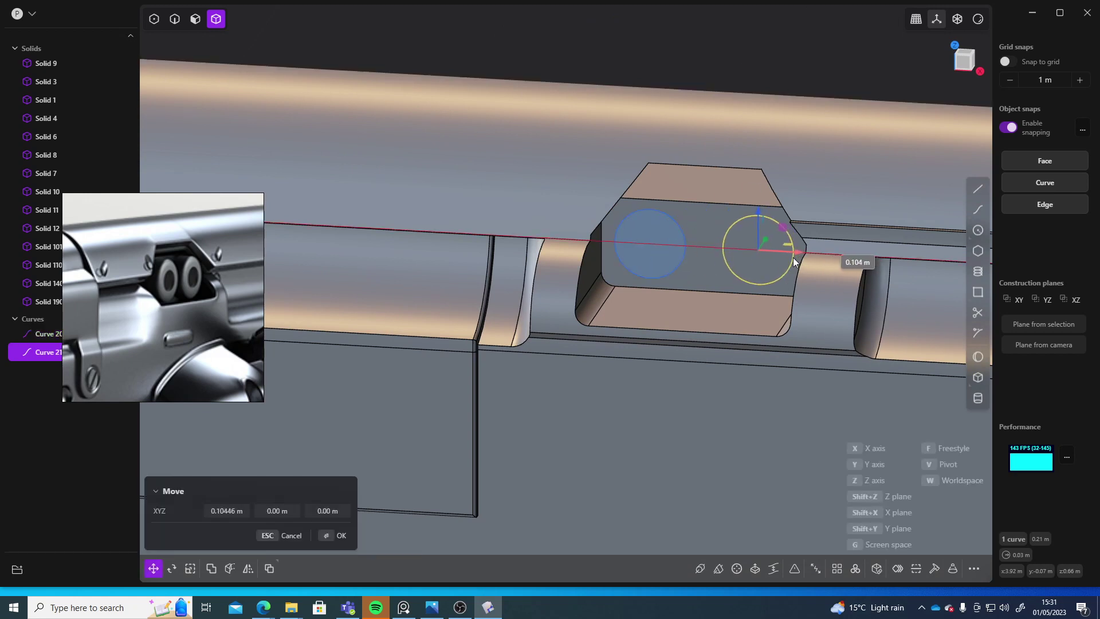
click(786, 256)
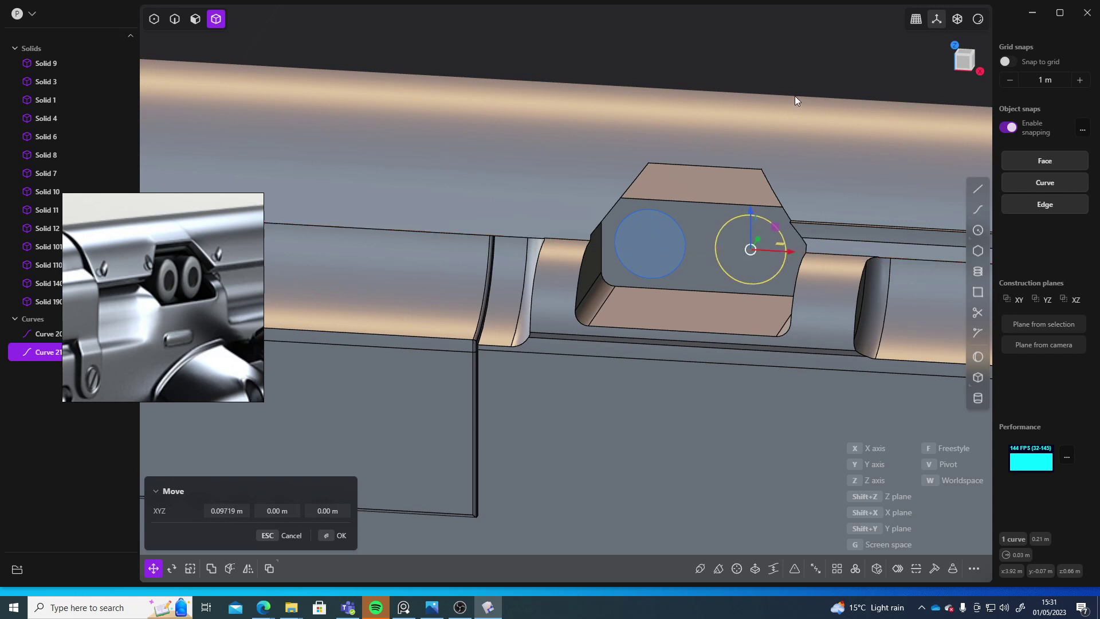
right_click(794, 63)
Step: Shift the original rear circle slightly along X toward the duplicated one
middle_drag(794, 63, 641, 164)
click(960, 60)
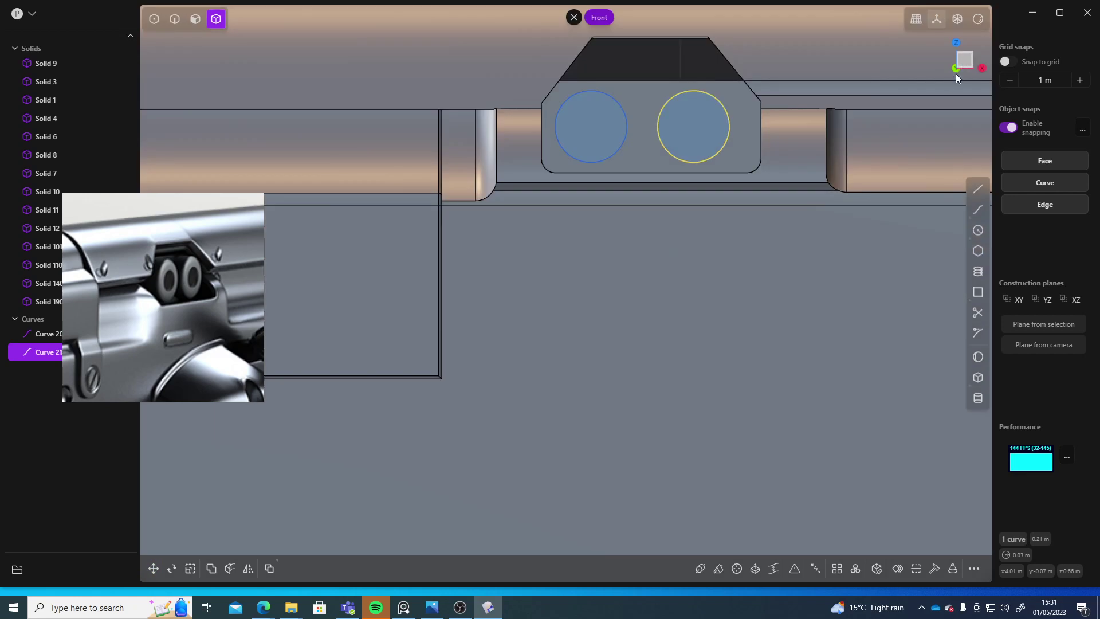
scroll(562, 273, up, 5)
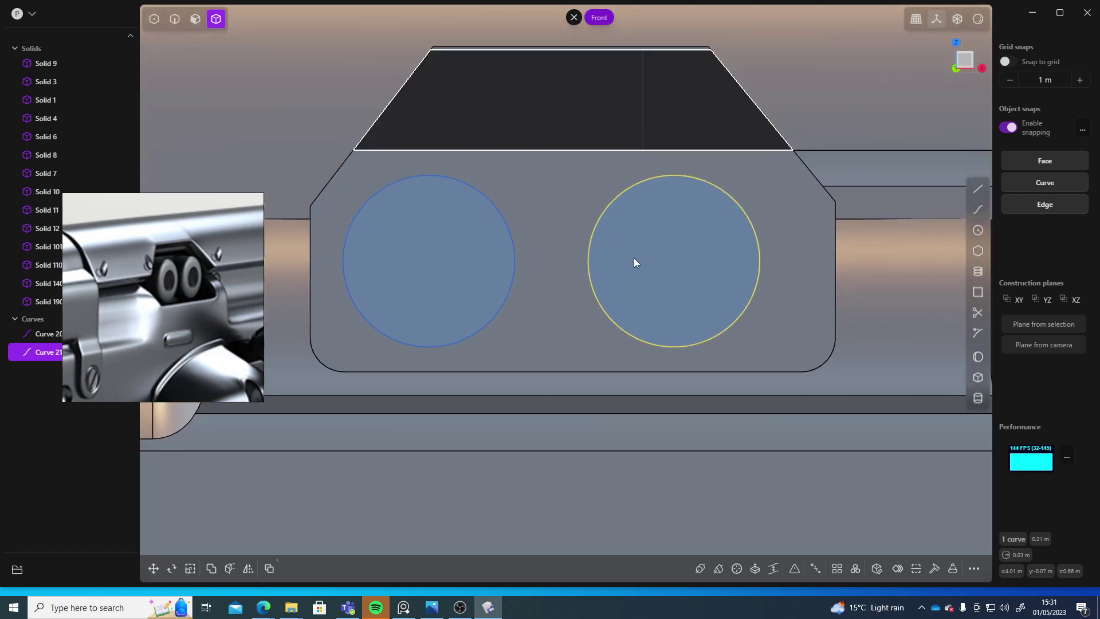
click(490, 251)
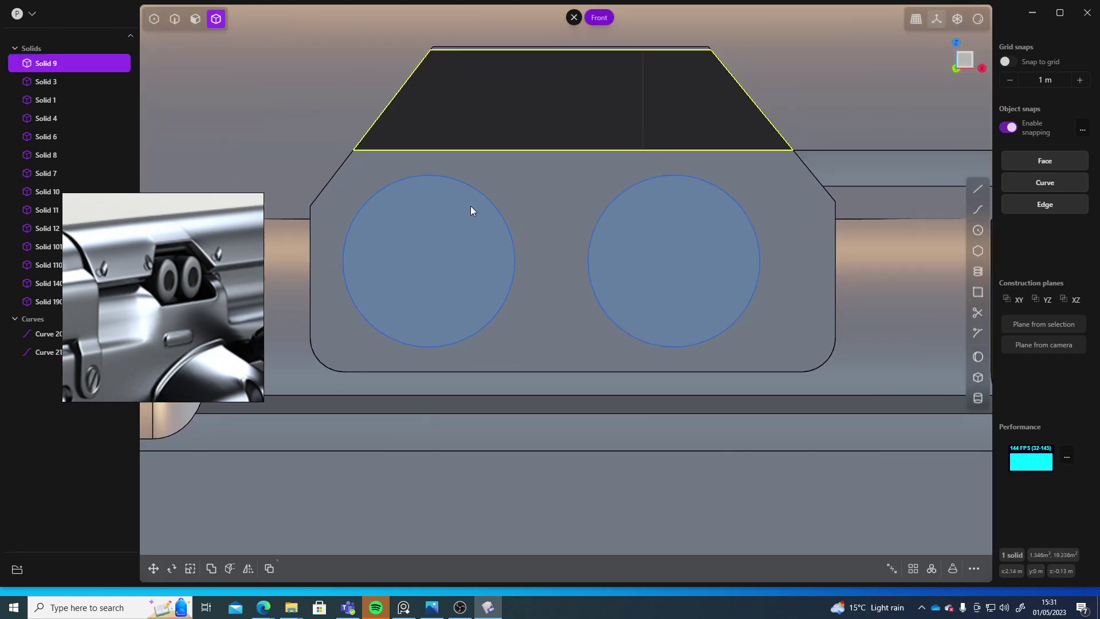
click(42, 333)
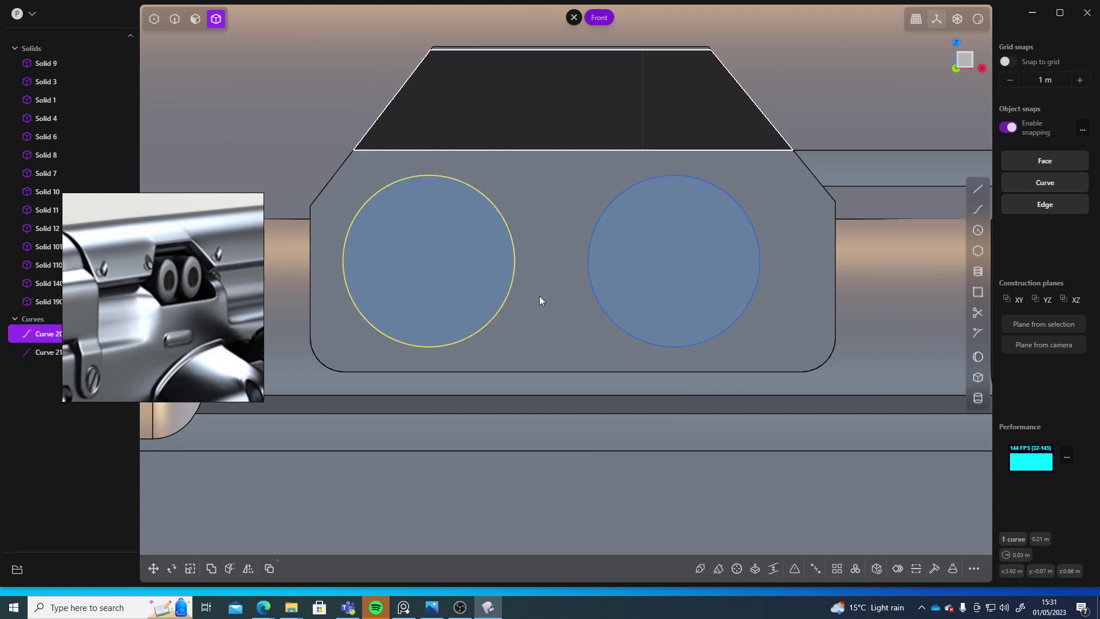
key(g)
drag(471, 261, 497, 260)
right_click(630, 105)
shift+middle_drag(661, 231, 642, 220)
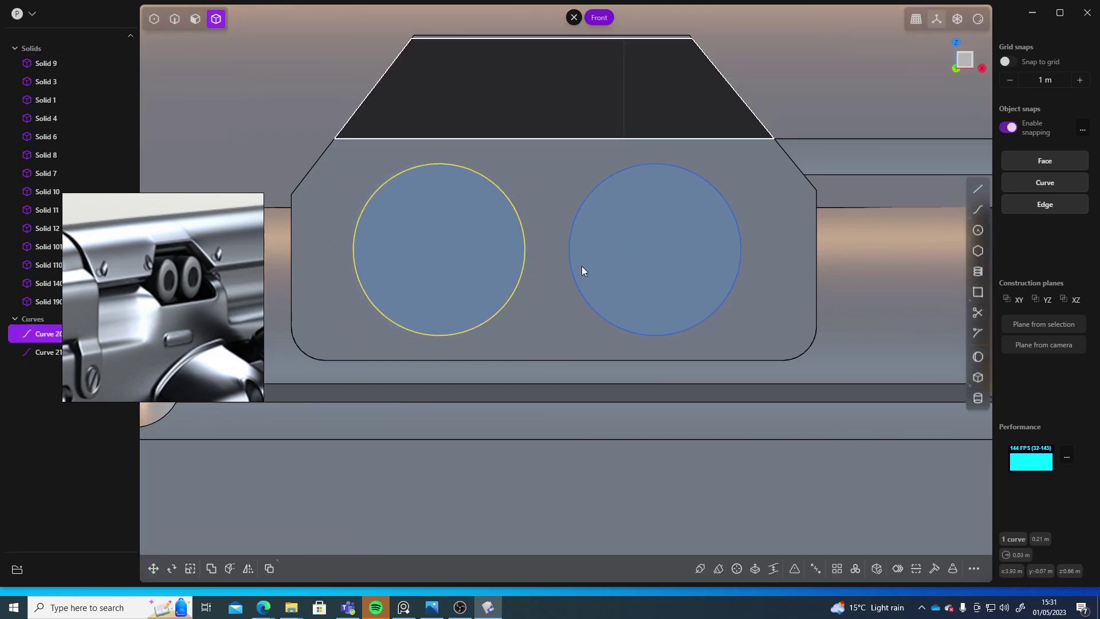
shift+click(40, 353)
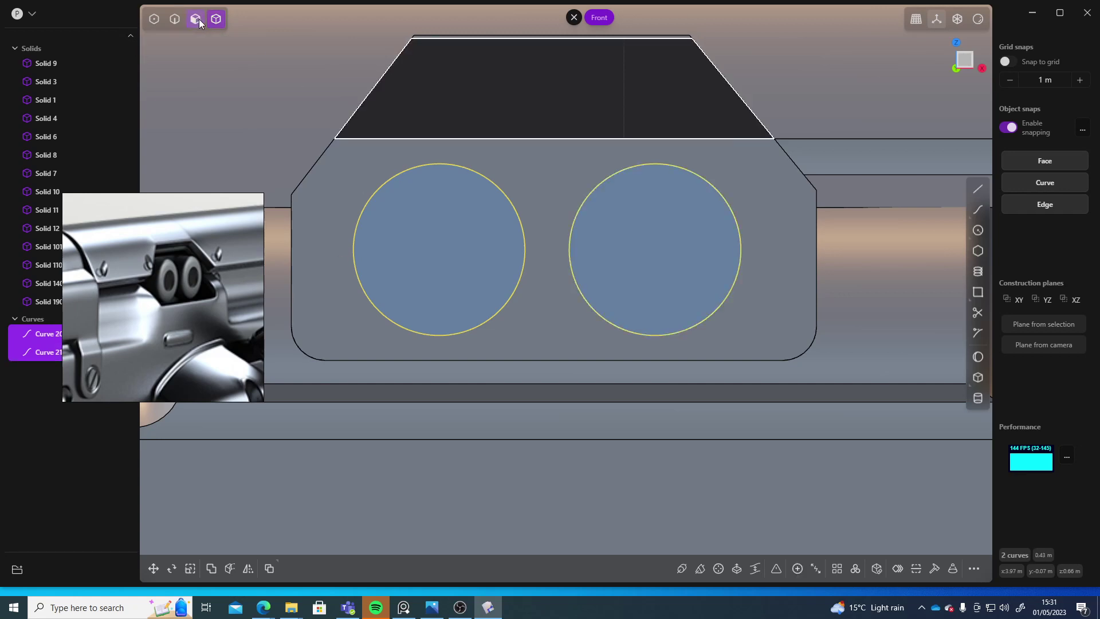
click(196, 20)
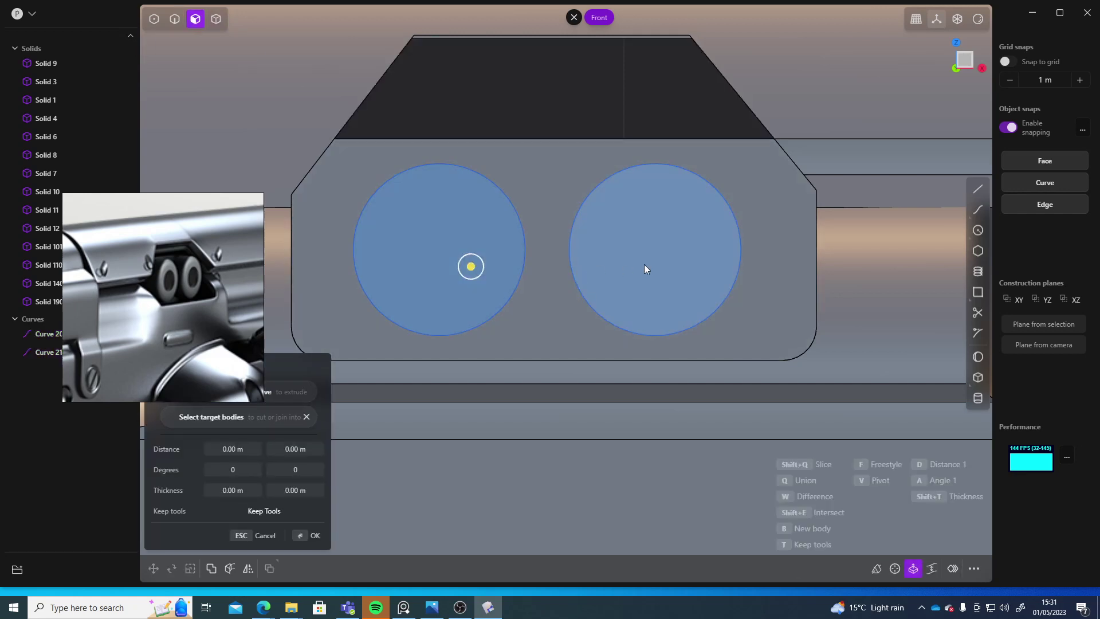
click(645, 264)
click(495, 270)
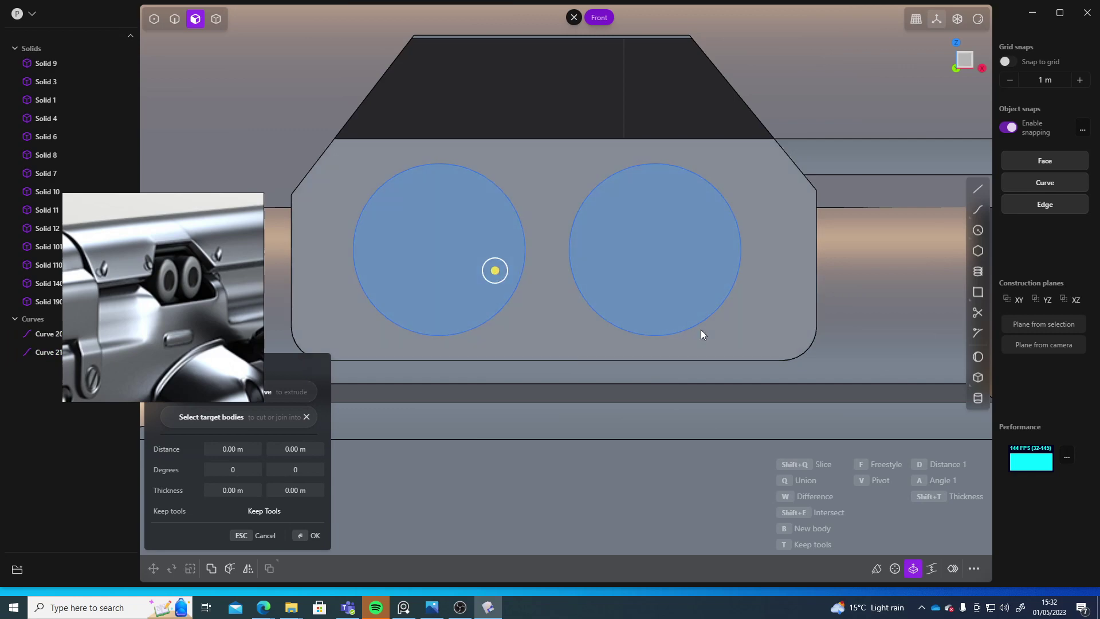
scroll(700, 329, down, 6)
middle_drag(700, 329, 607, 384)
shift+middle_drag(607, 384, 743, 178)
Step: Delete the duplicated circle at the front of the side cutout's inner wall
click(41, 350)
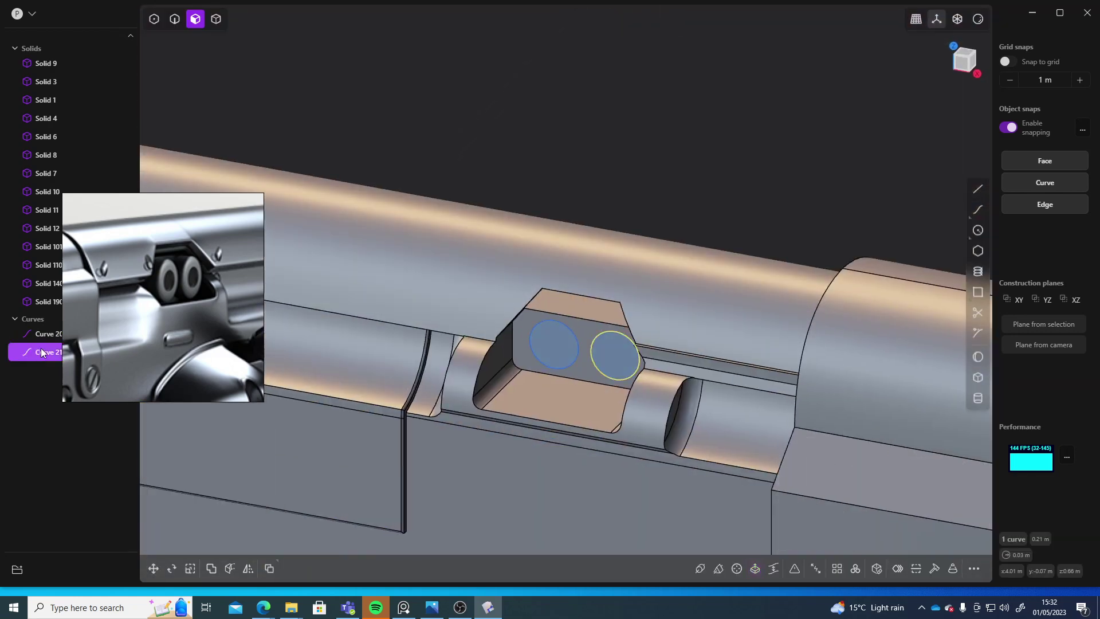
key(x)
Step: Extrude the remaining circle about 0.38 m outward from the cutout's inner wall as a cylinder
click(573, 348)
key(e)
middle_drag(577, 400, 554, 337)
scroll(592, 306, down, 5)
drag(576, 336, 508, 399)
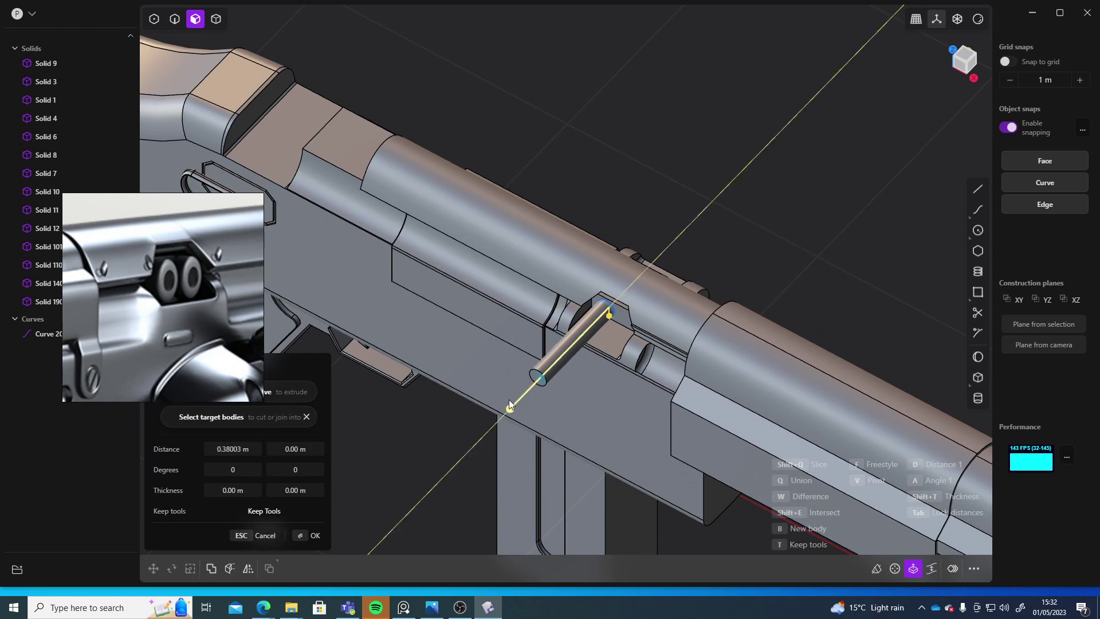
middle_drag(747, 275, 901, 249)
key(Return)
Step: Offset the edge of the cylinder's outer end face inward by about 0.0147 m to split off a concentric inner disc
scroll(744, 201, up, 5)
middle_drag(744, 200, 625, 260)
scroll(624, 260, up, 3)
click(969, 59)
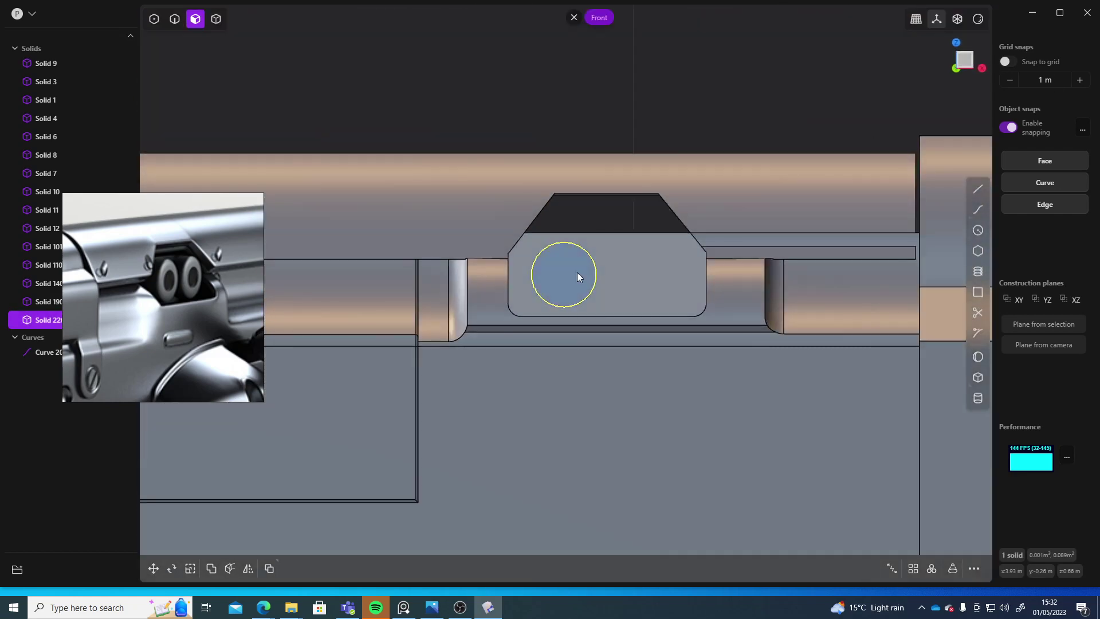
click(545, 269)
key(d)
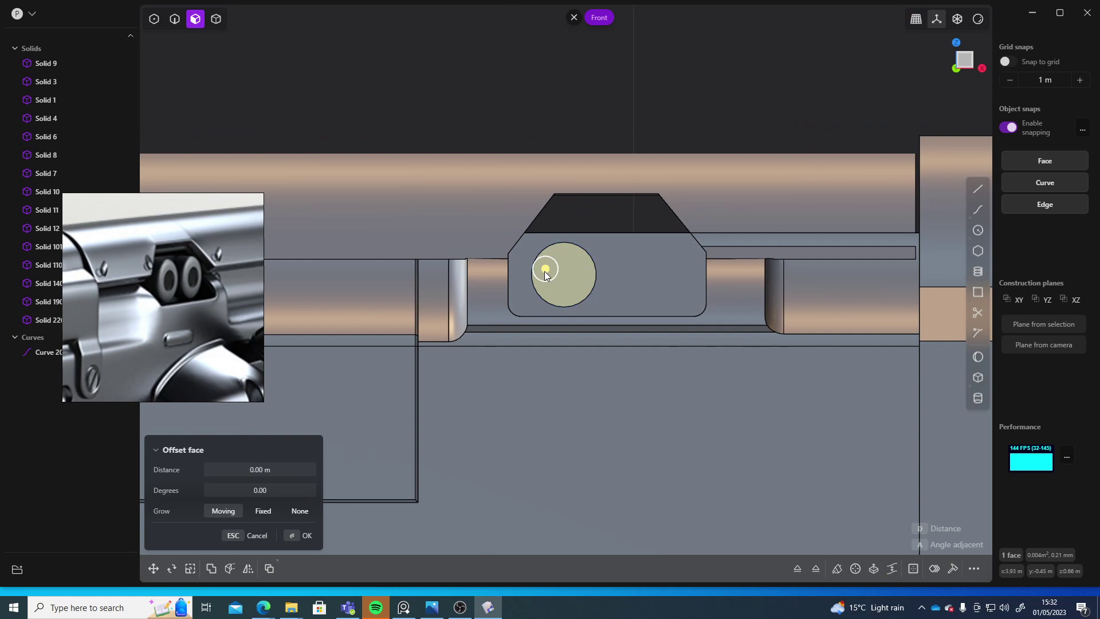
key(o)
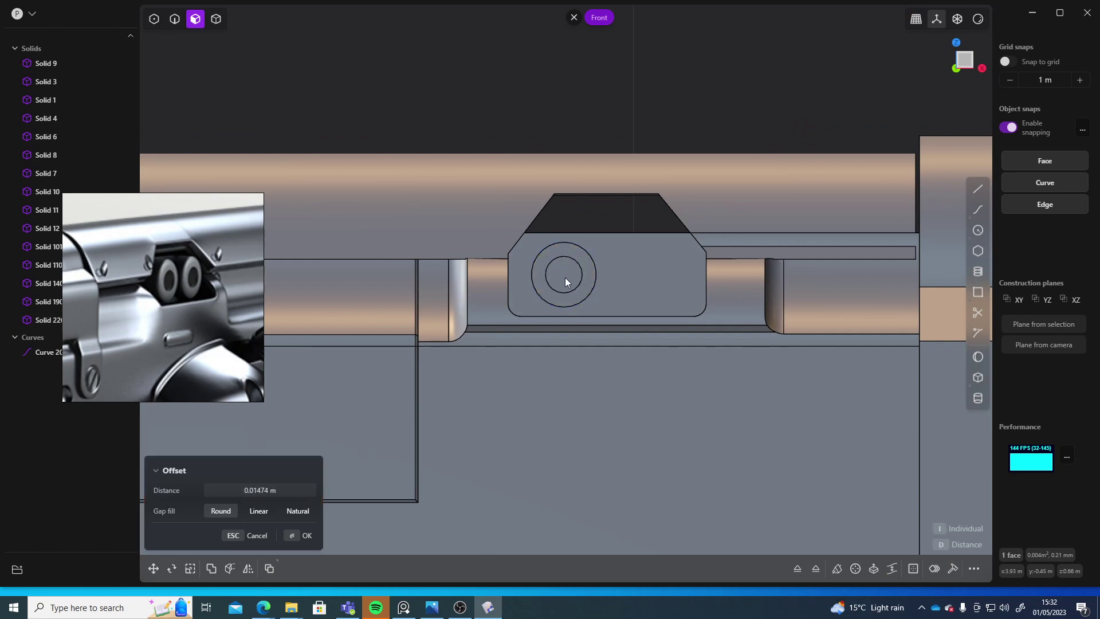
click(565, 277)
Step: Push the inner disc of the cylinder's end face into the cylinder to form a round blind bore
click(562, 272)
middle_drag(576, 300, 749, 379)
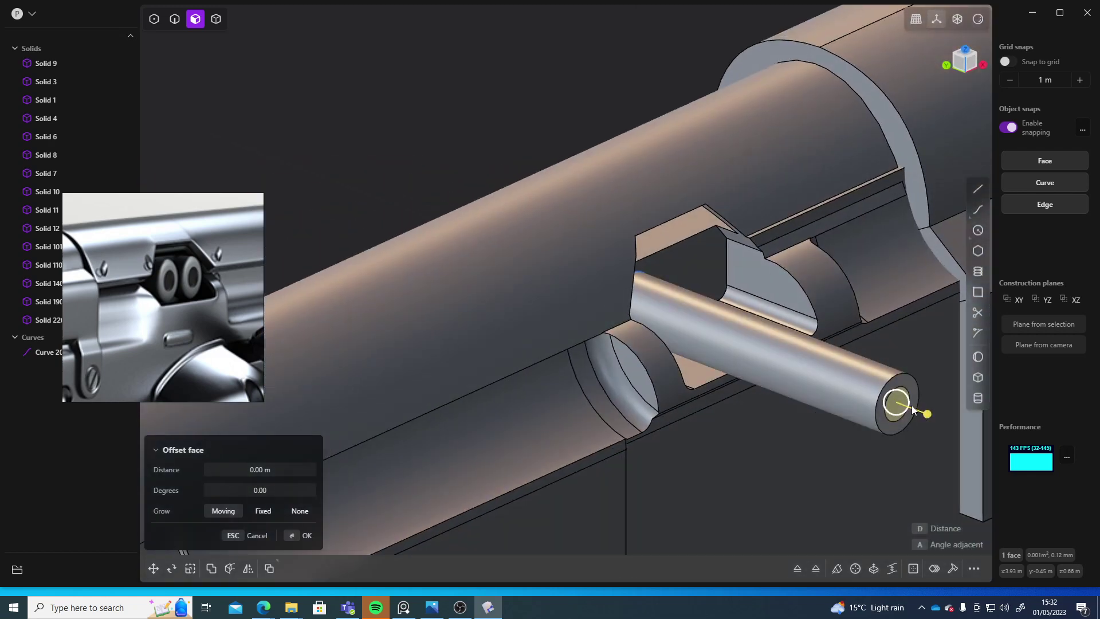
drag(912, 408, 868, 401)
right_click(432, 44)
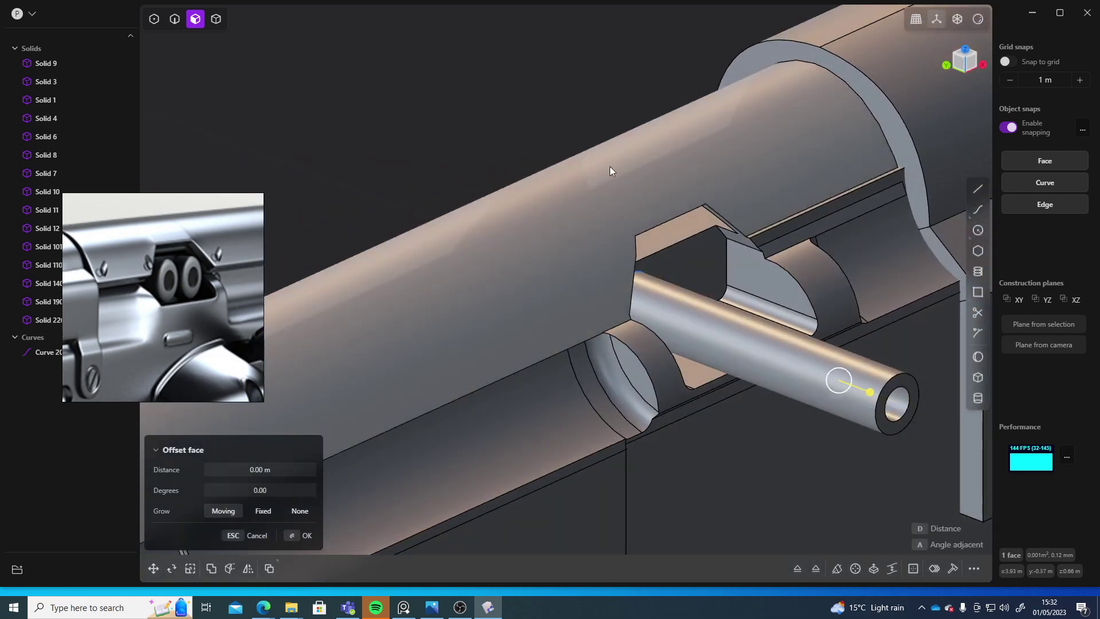
Step: Try scaling the bore's bottom face along Y to about 0.09
middle_drag(525, 116, 549, 235)
key(s)
drag(525, 260, 503, 257)
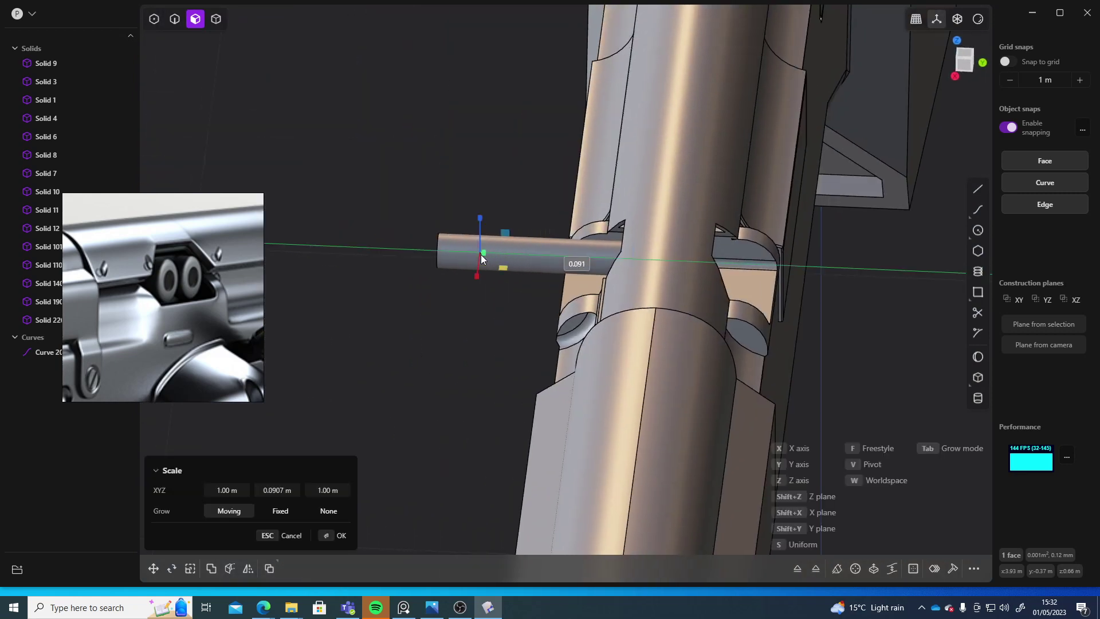
right_click(484, 254)
middle_drag(395, 303, 472, 285)
key(4)
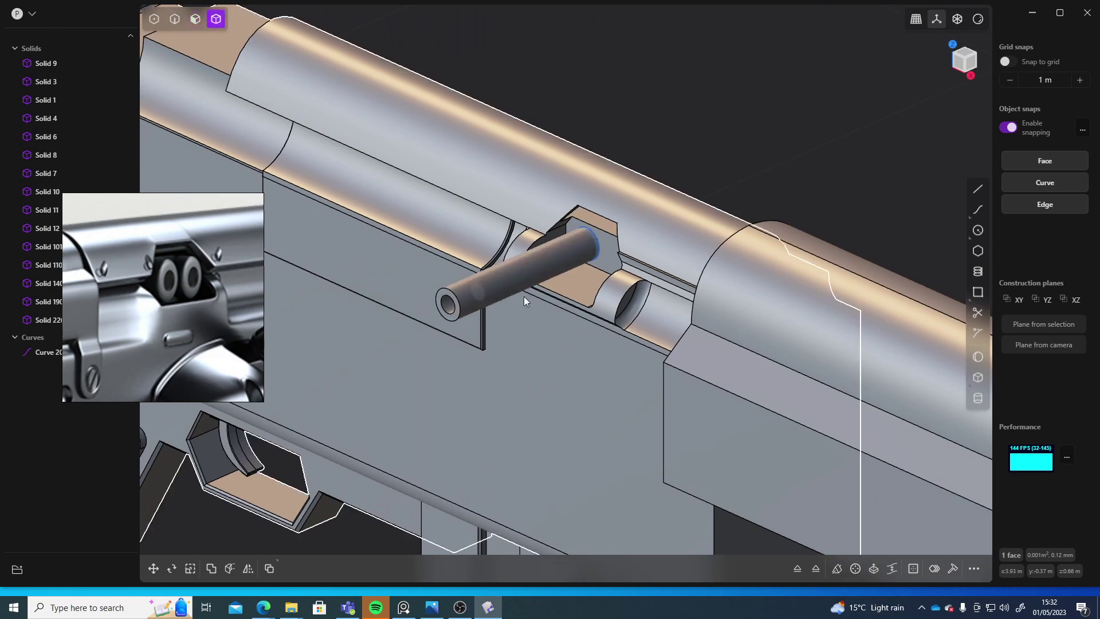
key(Escape)
Step: Shorten the whole bored cylinder by scaling it along Y to about 0.276
click(461, 298)
middle_drag(625, 234, 554, 249)
key(s)
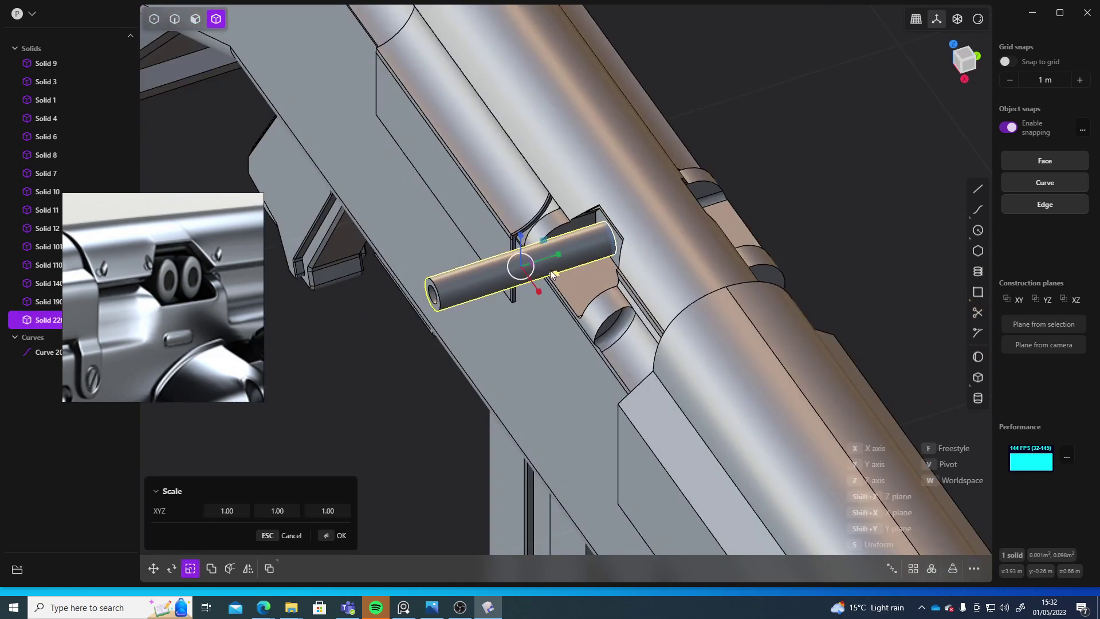
drag(554, 250, 526, 260)
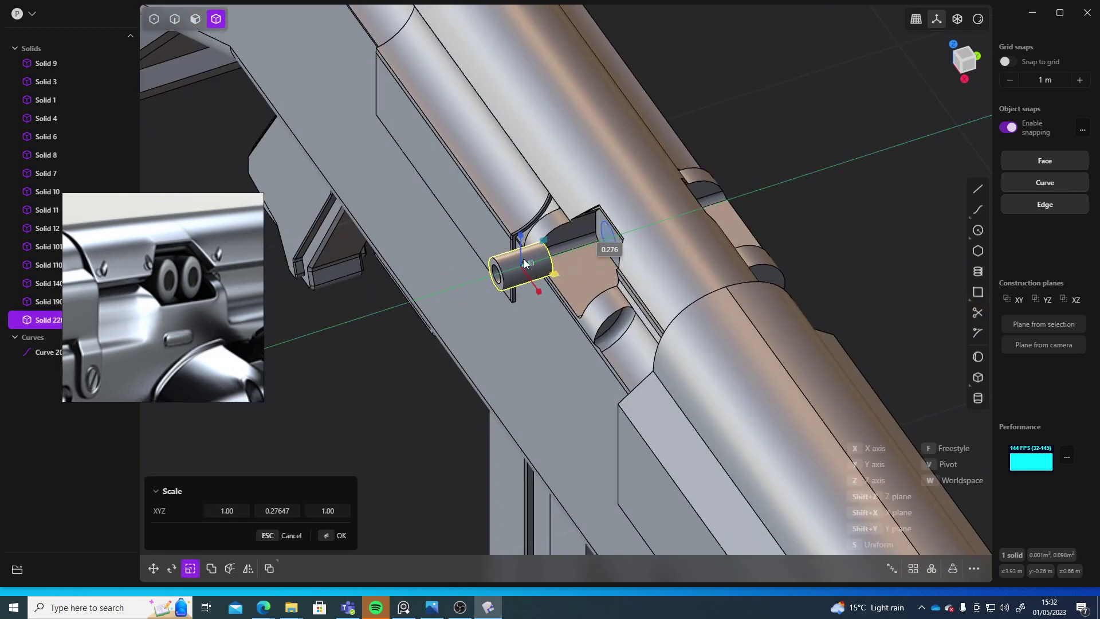
middle_drag(723, 250, 653, 262)
key(g)
drag(566, 253, 645, 250)
mouse_move(600, 271)
middle_down()
mouse_move(746, 187)
mouse_move(730, 177)
mouse_move(613, 205)
mouse_move(589, 225)
mouse_move(758, 181)
mouse_move(590, 189)
mouse_move(572, 245)
mouse_move(591, 276)
middle_up()
drag(613, 291, 710, 232)
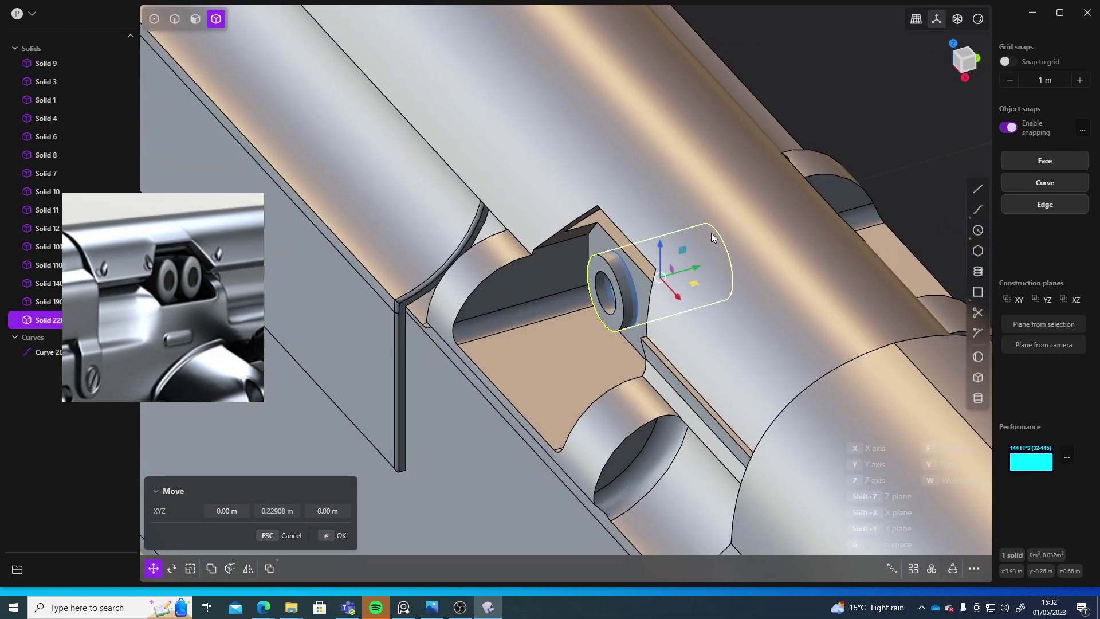
key(Escape)
key(g)
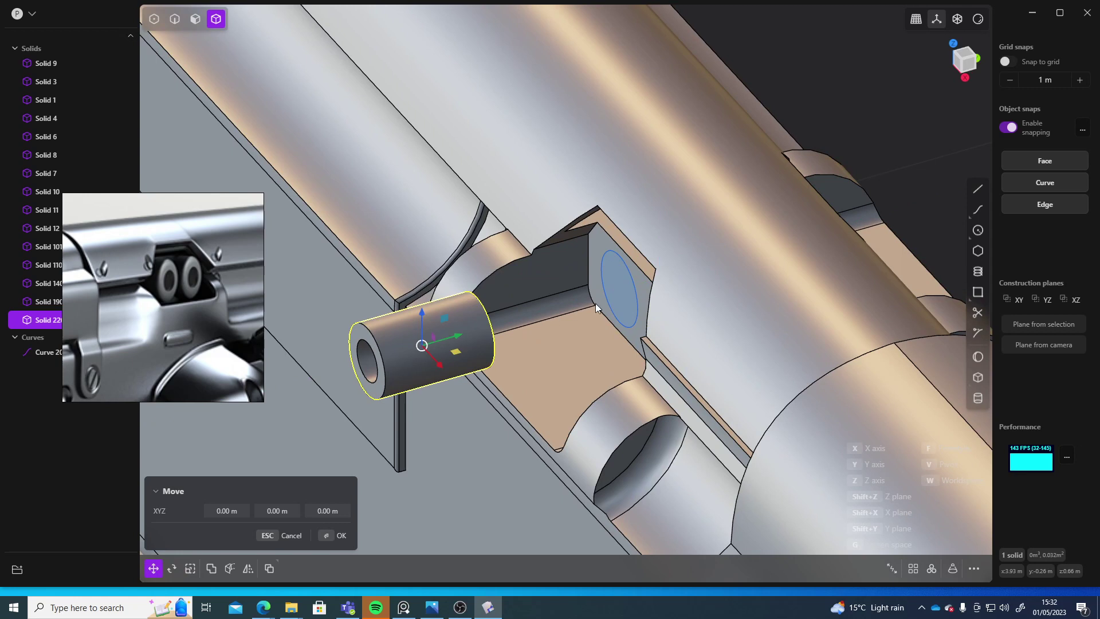
drag(447, 352, 628, 311)
key(Escape)
Step: Move the shortened cylinder about 0.146 m along Y into the receiver's side cutout
key(g)
drag(460, 335, 609, 295)
middle_drag(940, 177, 647, 143)
middle_drag(607, 285, 851, 187)
click(964, 59)
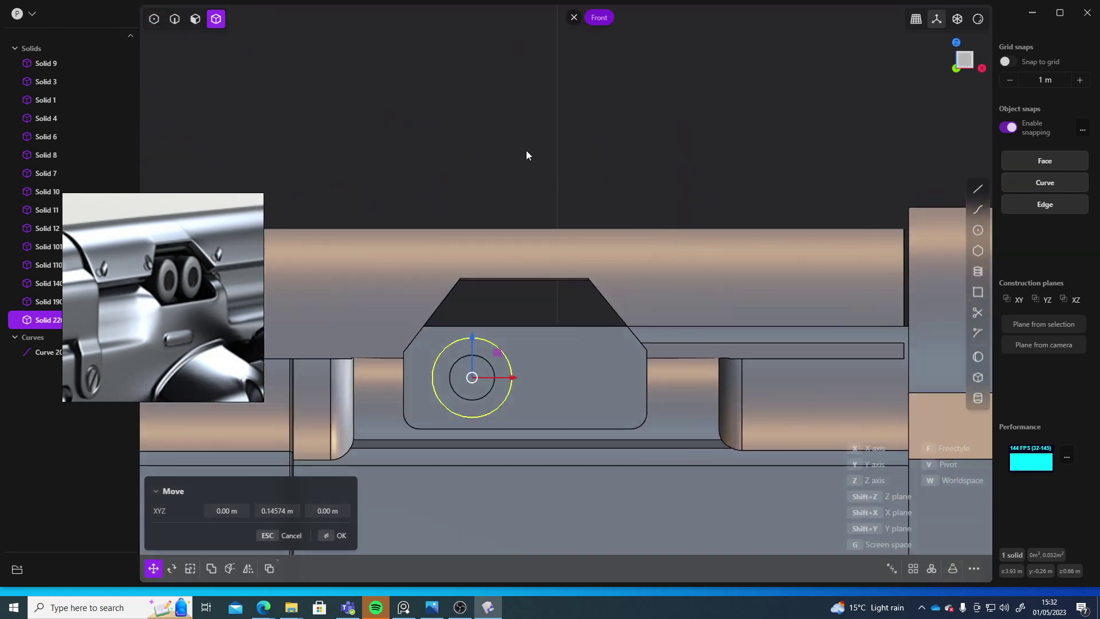
Step: Scale the bored cylinder up slightly so its diameter nearly fills the height of the cutout
key(s)
drag(561, 310, 569, 306)
right_click(657, 100)
right_drag(661, 217, 648, 156)
right_drag(631, 71, 618, 106)
middle_drag(610, 127, 574, 290)
Step: Mirror the bored cylinder across the gun's centre plane into the cutout on the opposite side
click(565, 239)
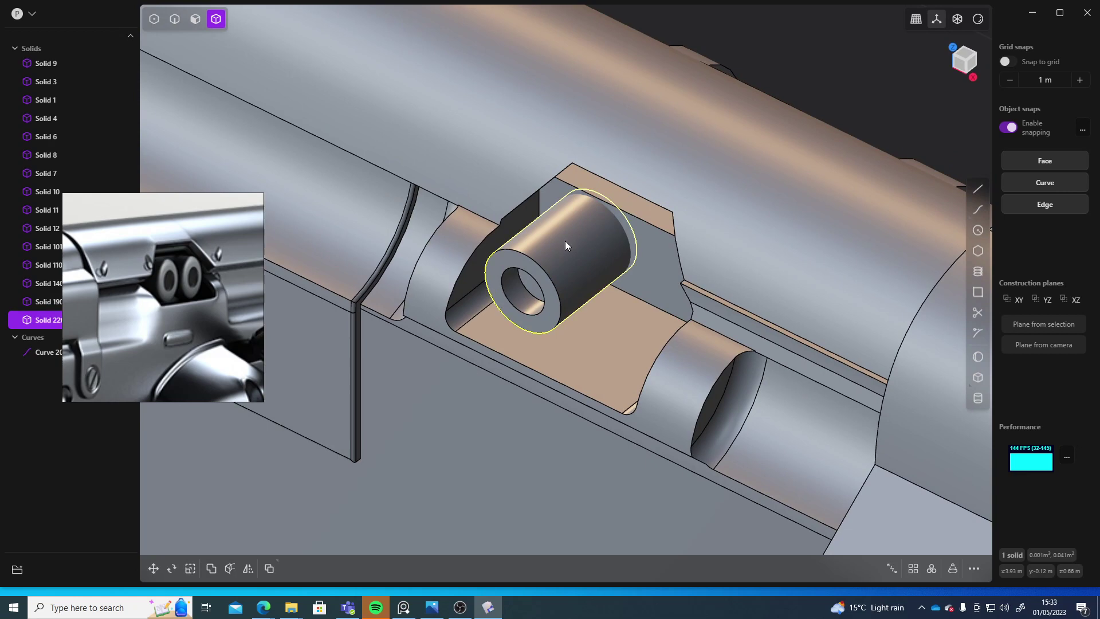
key(alt+x)
scroll(442, 291, down, 10)
middle_drag(720, 330, 446, 324)
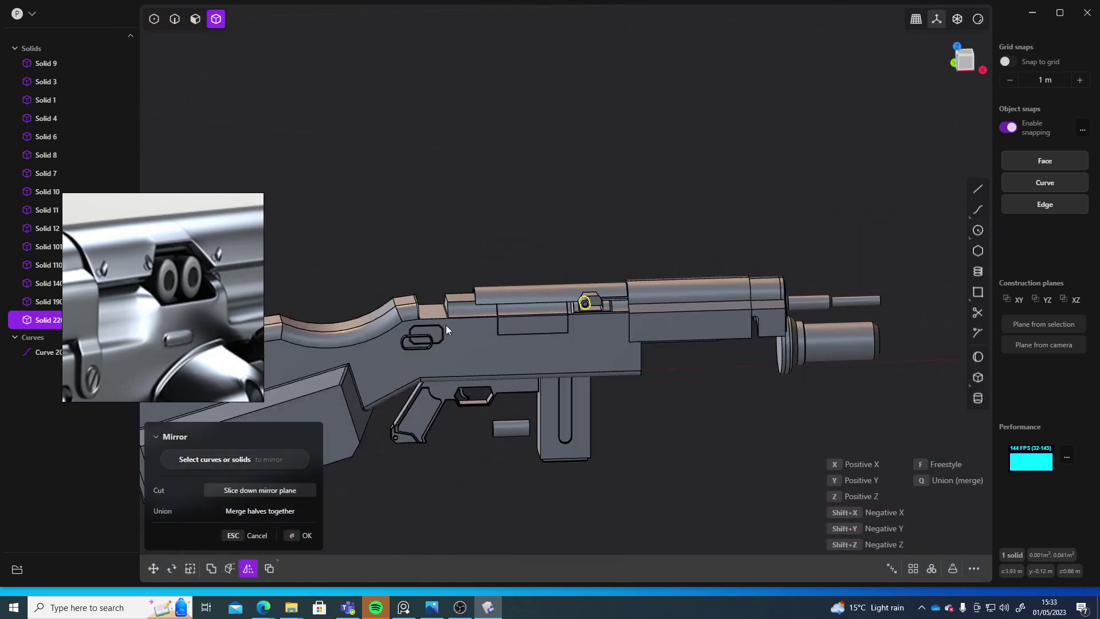
right_drag(446, 325, 616, 281)
middle_drag(616, 281, 501, 300)
click(501, 284)
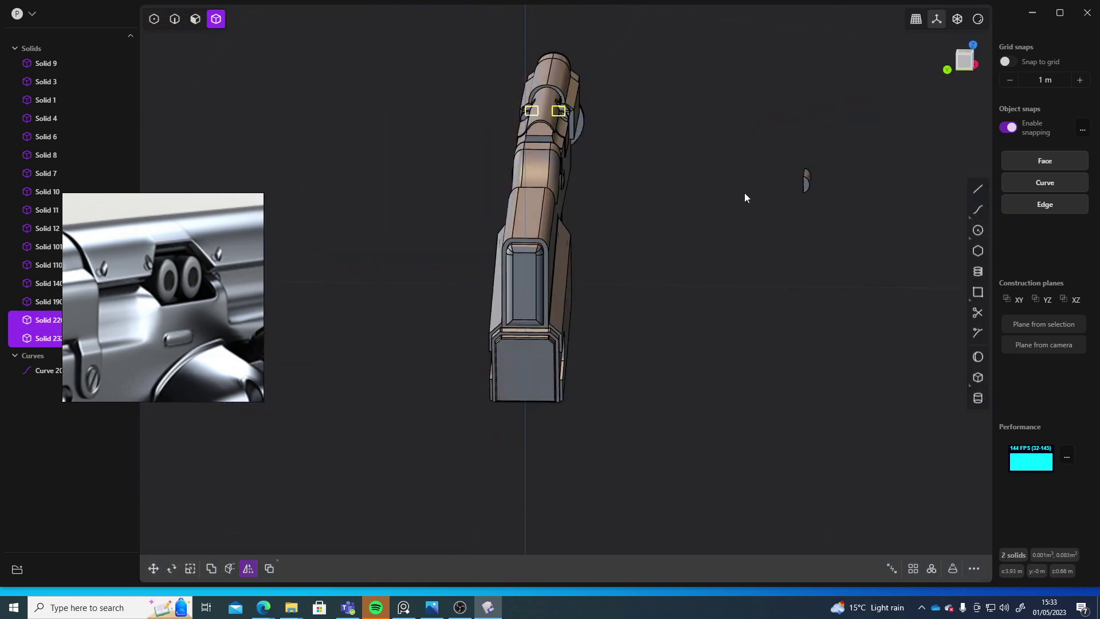
middle_drag(744, 193, 594, 151)
scroll(651, 204, up, 6)
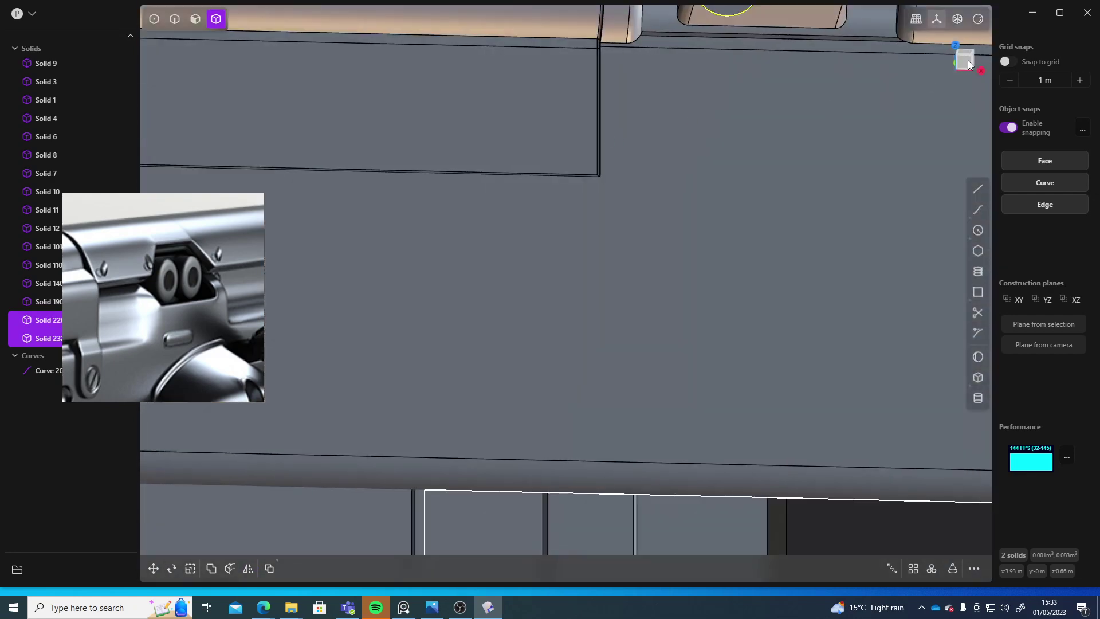
click(968, 65)
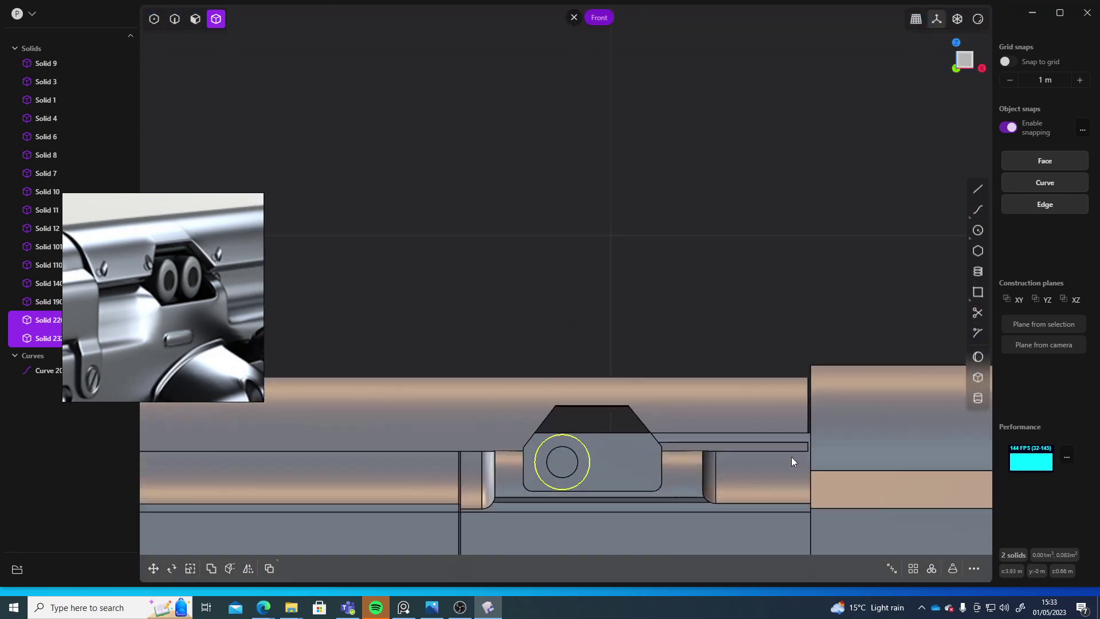
Step: Duplicate both bored cylinders and place the copies about 0.091 m along X, beside the originals in the cutouts
scroll(792, 455, up, 8)
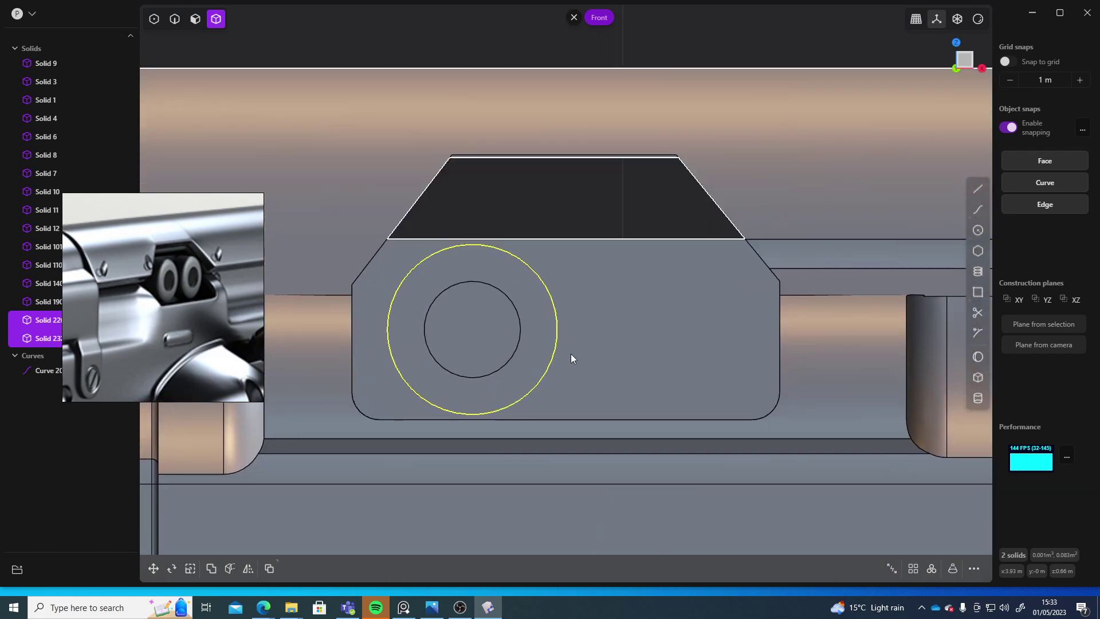
key(ctrl+d)
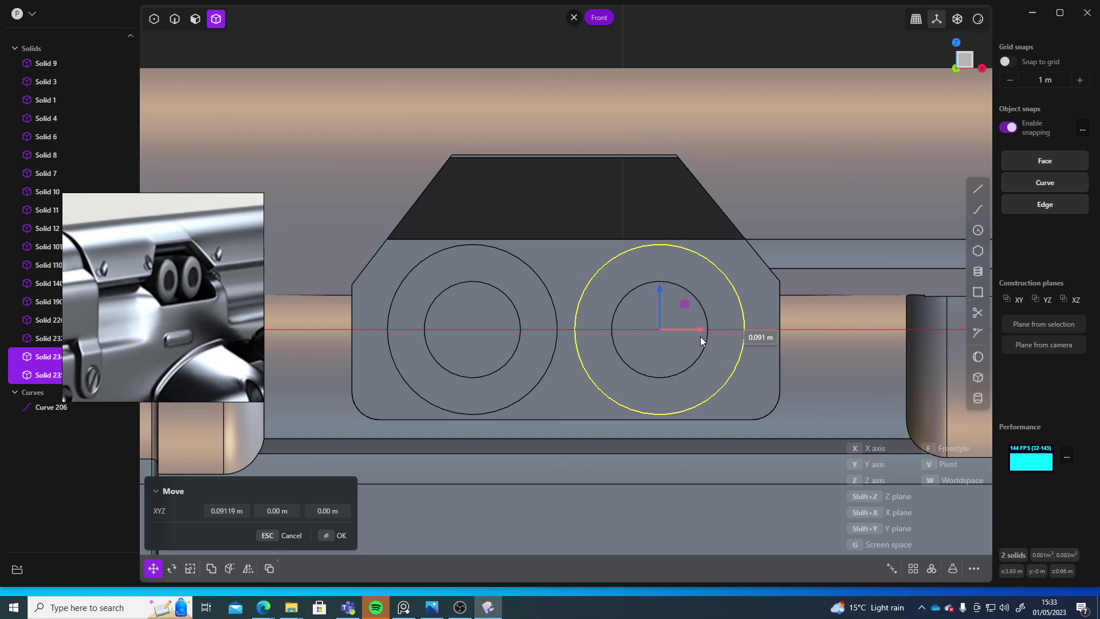
click(700, 336)
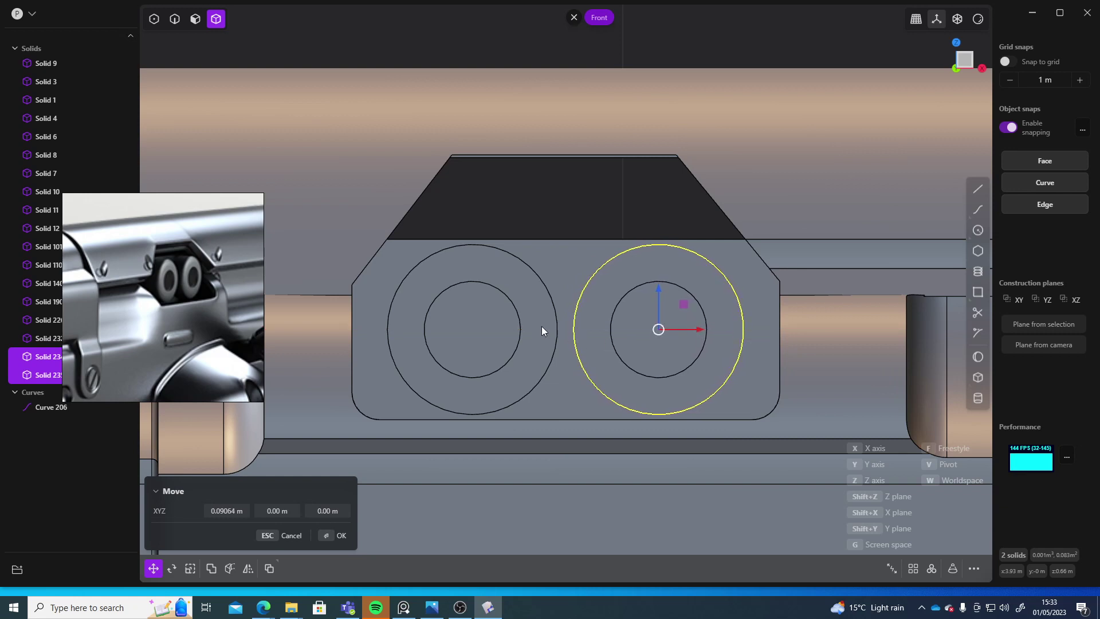
key(Return)
Step: Raise the two new bored cylinders and one of the originals about 0.017 m along Z
click(525, 307)
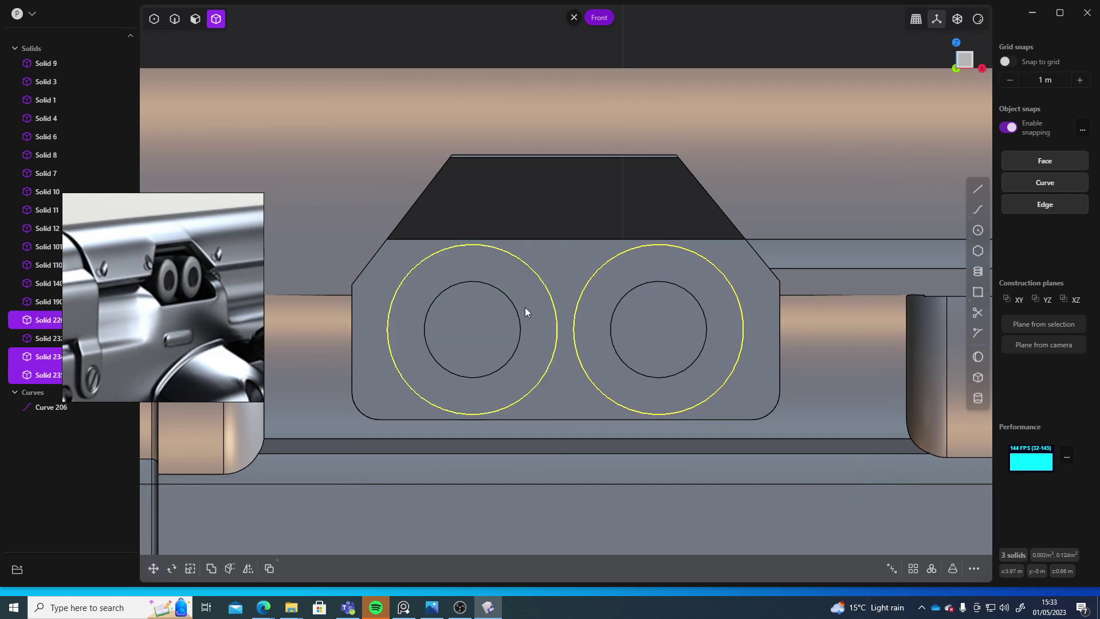
key(g)
click(566, 295)
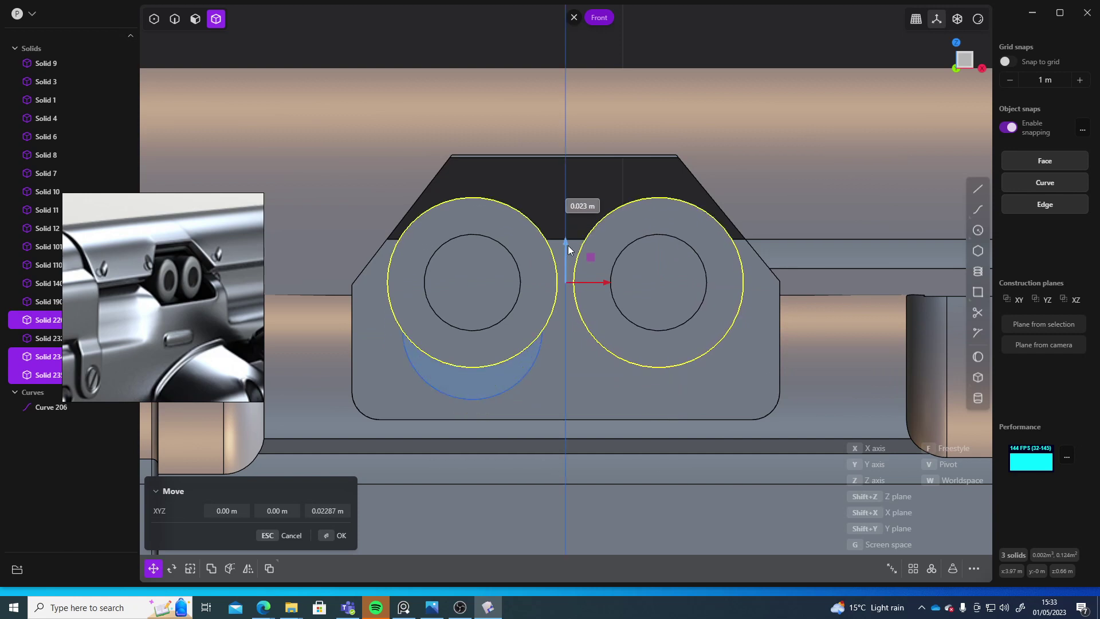
drag(569, 245, 572, 260)
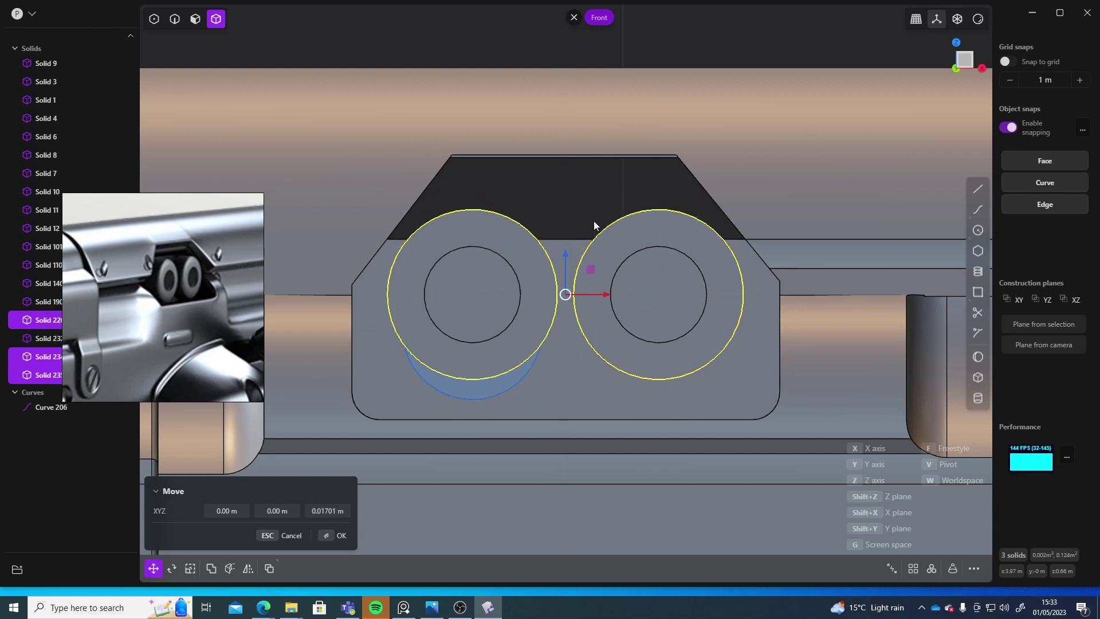
key(Return)
middle_drag(802, 152, 765, 186)
scroll(623, 342, down, 5)
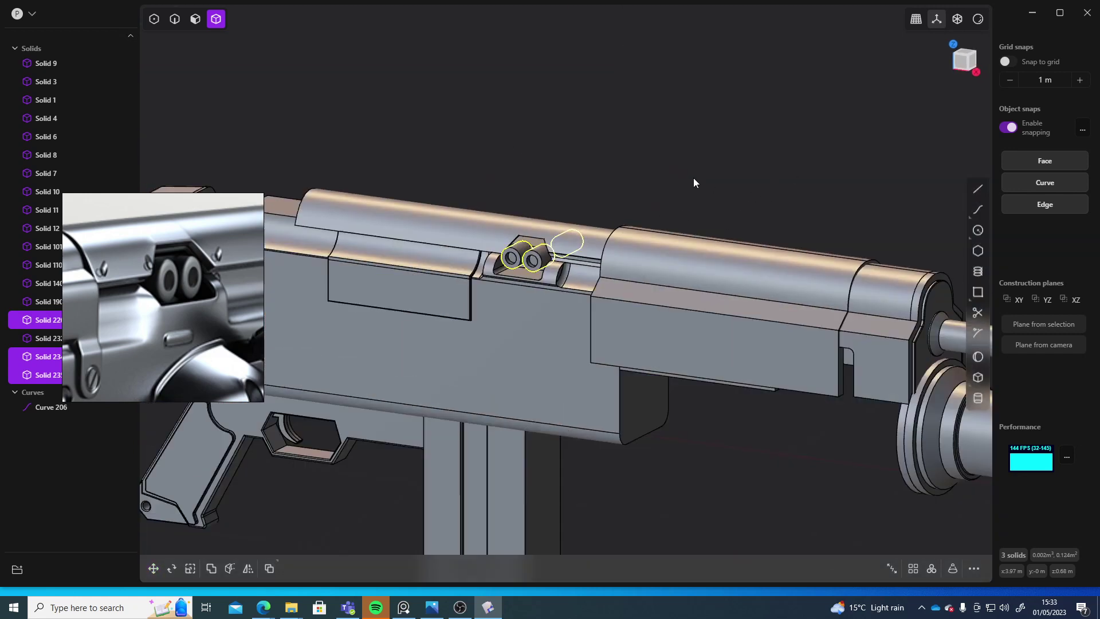
middle_drag(694, 181, 498, 163)
Step: Check the bored cylinders on both sides of the gun and undo their last upward move
click(720, 391)
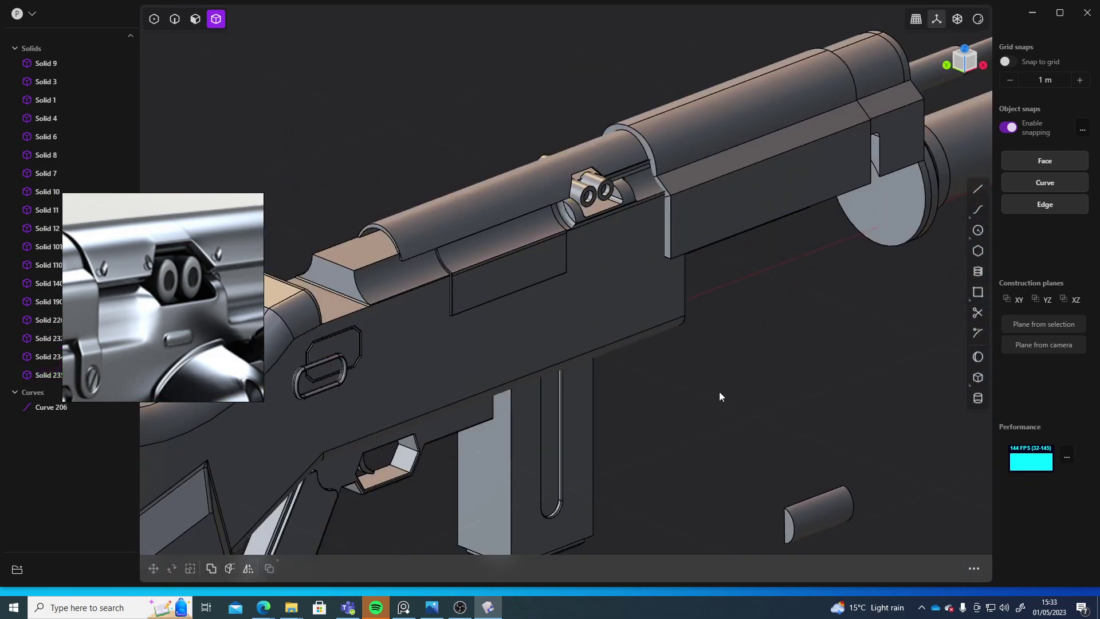
middle_drag(719, 391, 928, 309)
shift+middle_drag(928, 310, 933, 357)
scroll(918, 355, down, 5)
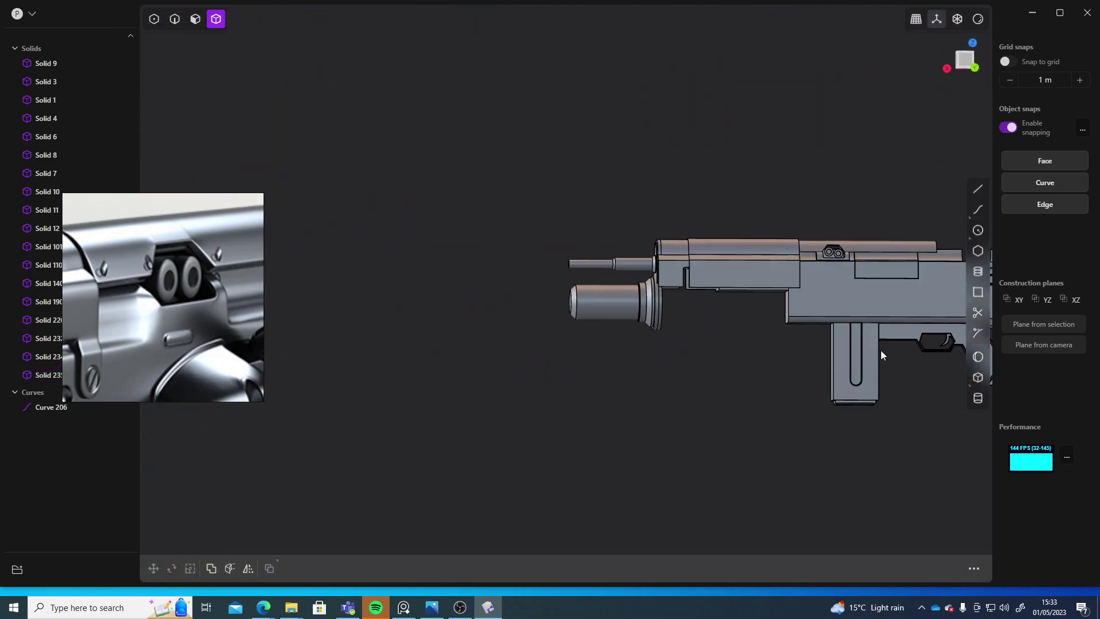
scroll(876, 245, up, 5)
scroll(785, 253, up, 6)
middle_drag(940, 264, 752, 280)
key(ctrl+z)
key(ctrl+z)
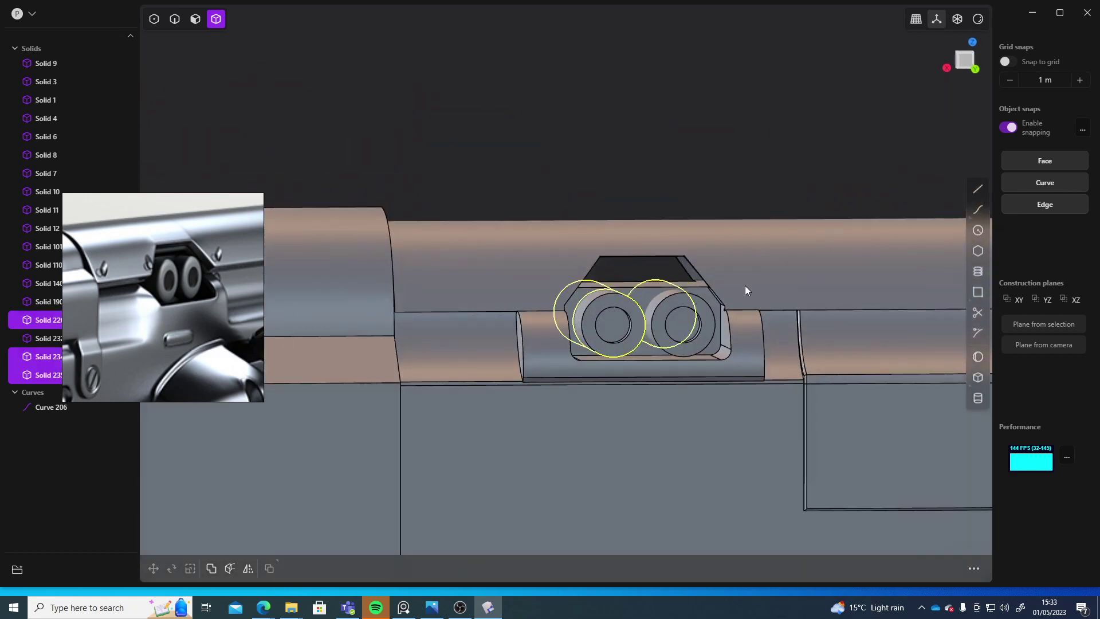
Step: Add the remaining bored cylinder to the selection and raise all four together along Z within the side cutouts
click(704, 317)
key(g)
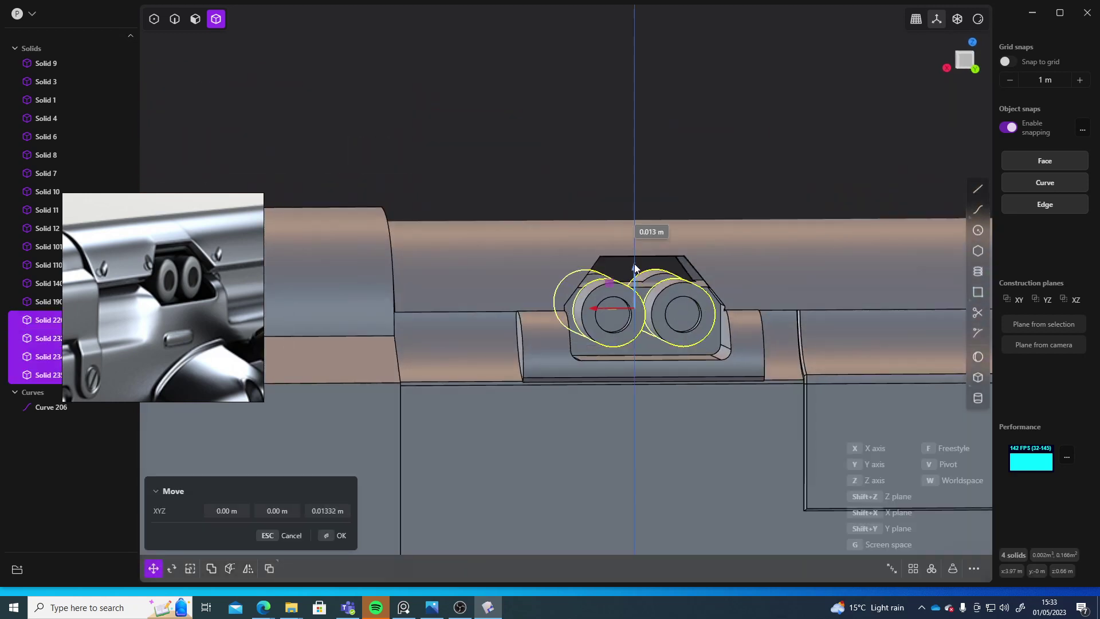
click(635, 255)
middle_drag(635, 255, 871, 175)
scroll(872, 171, down, 5)
click(737, 125)
scroll(733, 97, up, 4)
middle_drag(733, 97, 608, 164)
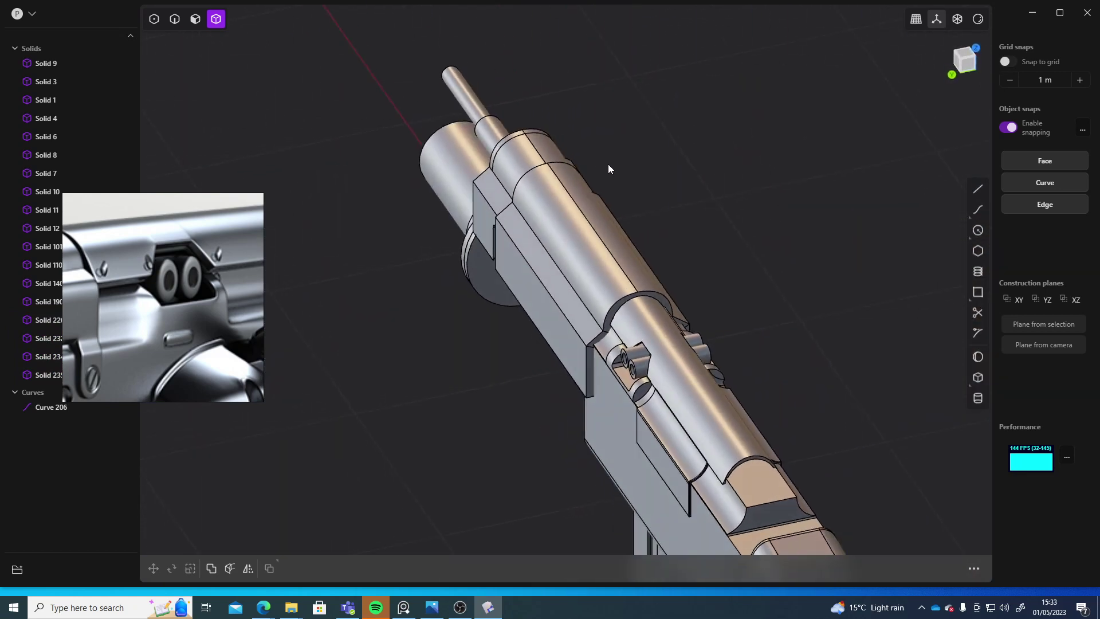
Step: Offset the upper faces of both side cutouts by about 0.015 m above the bored cylinders
scroll(671, 280, up, 5)
scroll(671, 279, down, 5)
middle_drag(671, 280, 641, 229)
scroll(670, 292, up, 5)
middle_drag(765, 262, 629, 326)
key(3)
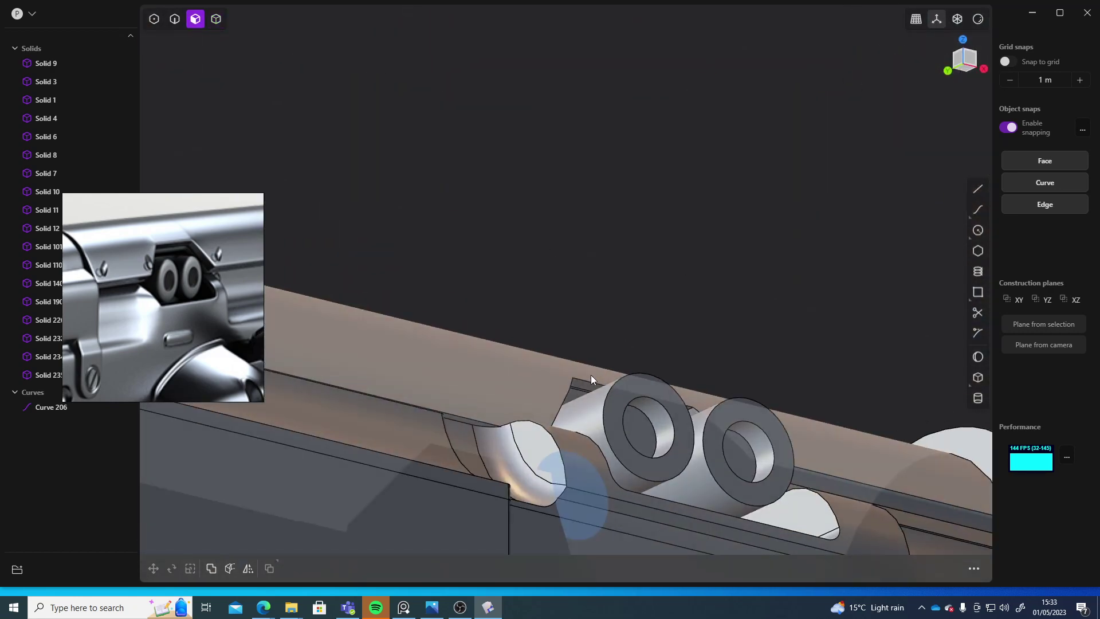
click(583, 385)
middle_drag(584, 385, 733, 369)
scroll(750, 242, down, 6)
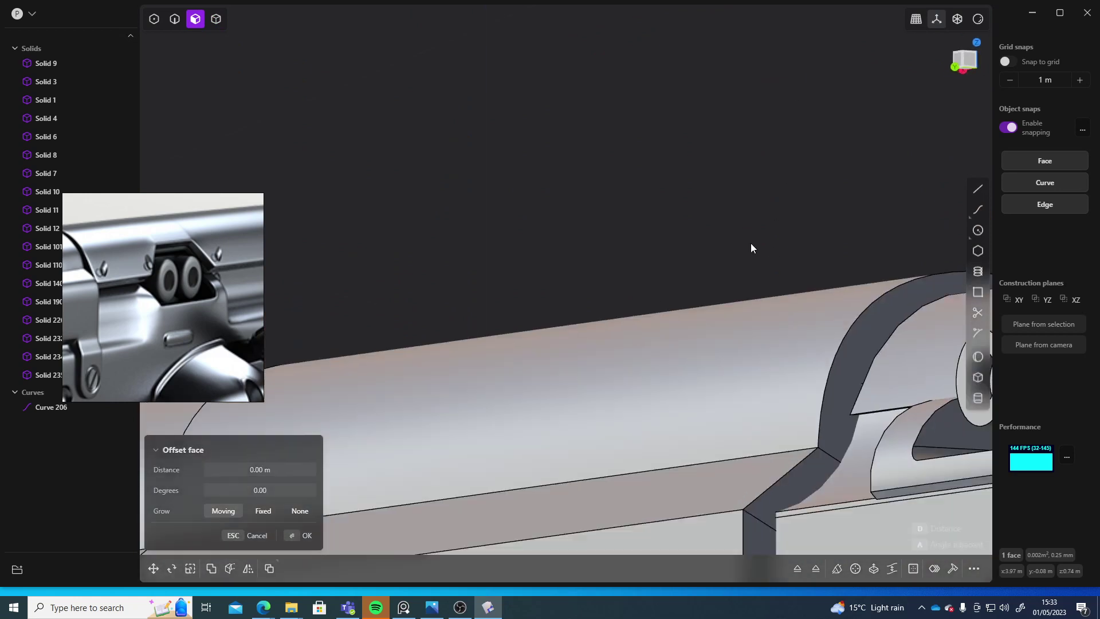
shift+middle_drag(909, 271, 734, 253)
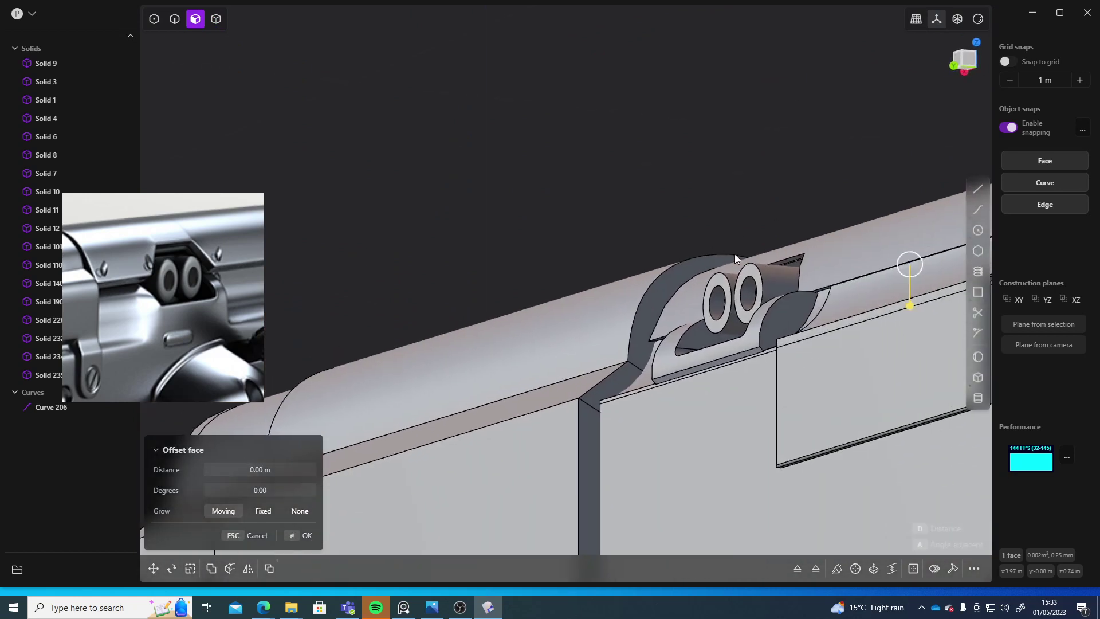
shift+click(793, 259)
drag(793, 291, 793, 301)
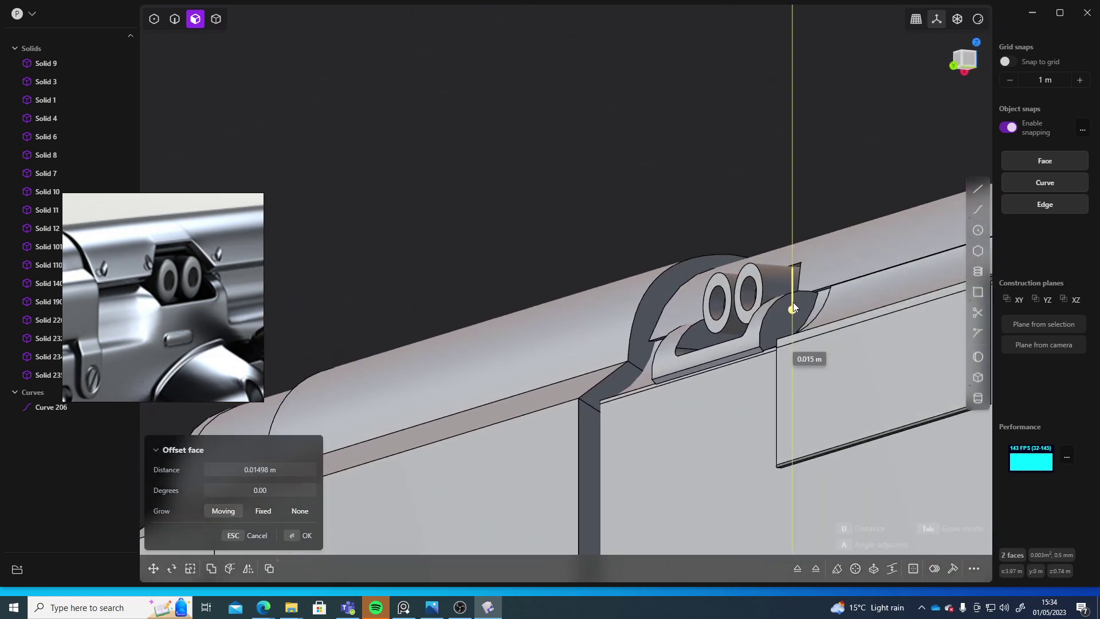
middle_drag(740, 169, 858, 156)
key(Return)
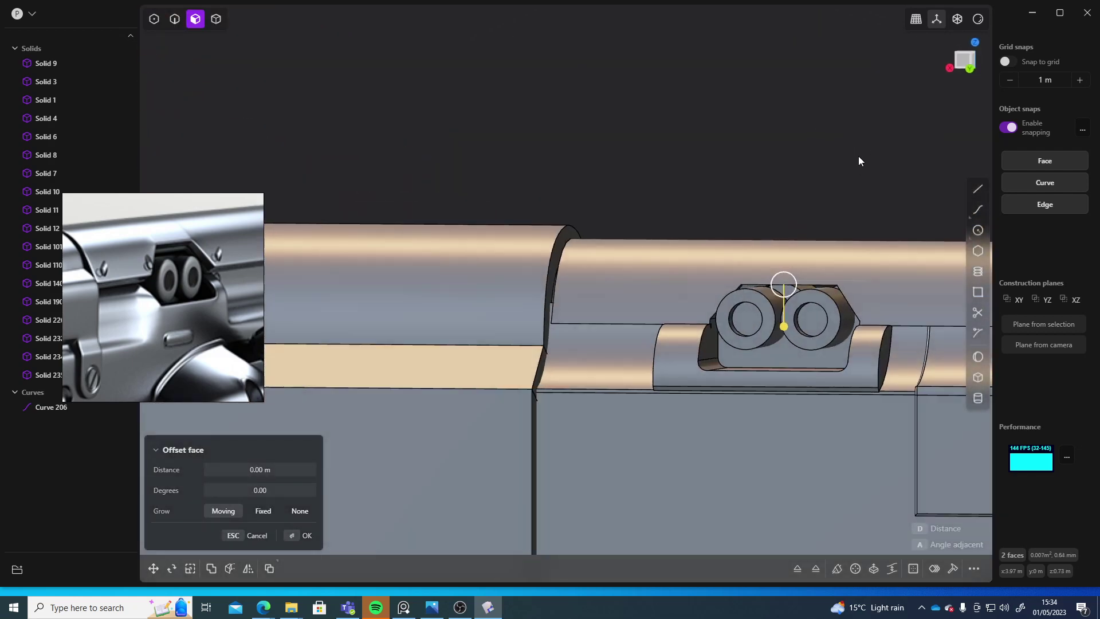
Step: Offset the ring-shaped end faces of all four bored cylinders by about -0.013 m to shorten them
scroll(807, 171, down, 6)
middle_drag(791, 191, 865, 359)
scroll(738, 238, up, 5)
scroll(857, 352, down, 4)
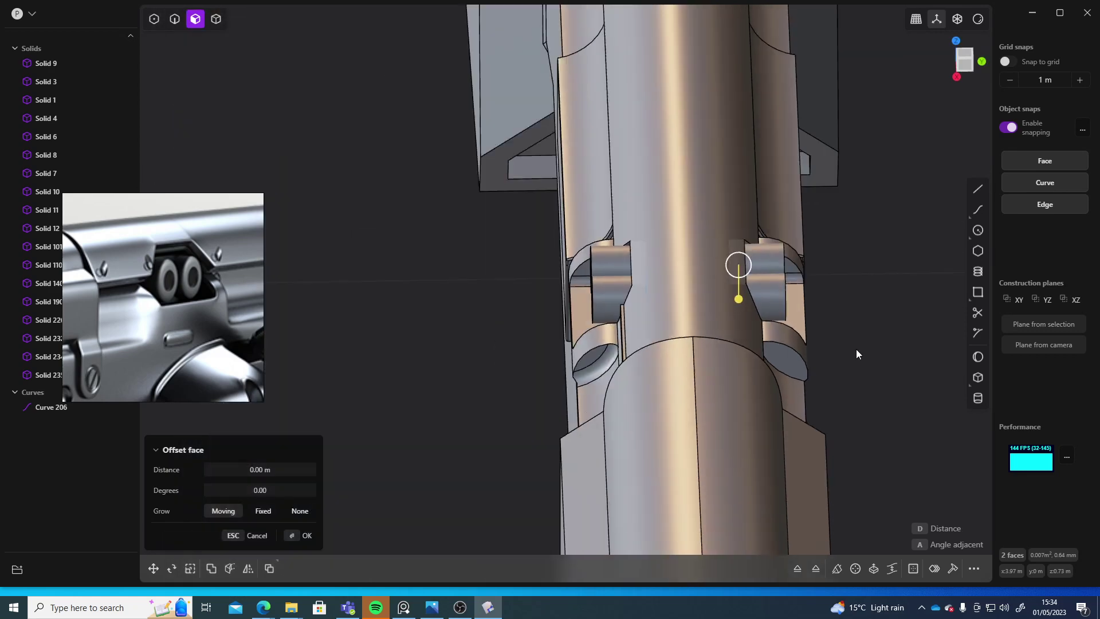
scroll(789, 299, up, 2)
middle_drag(790, 296, 749, 235)
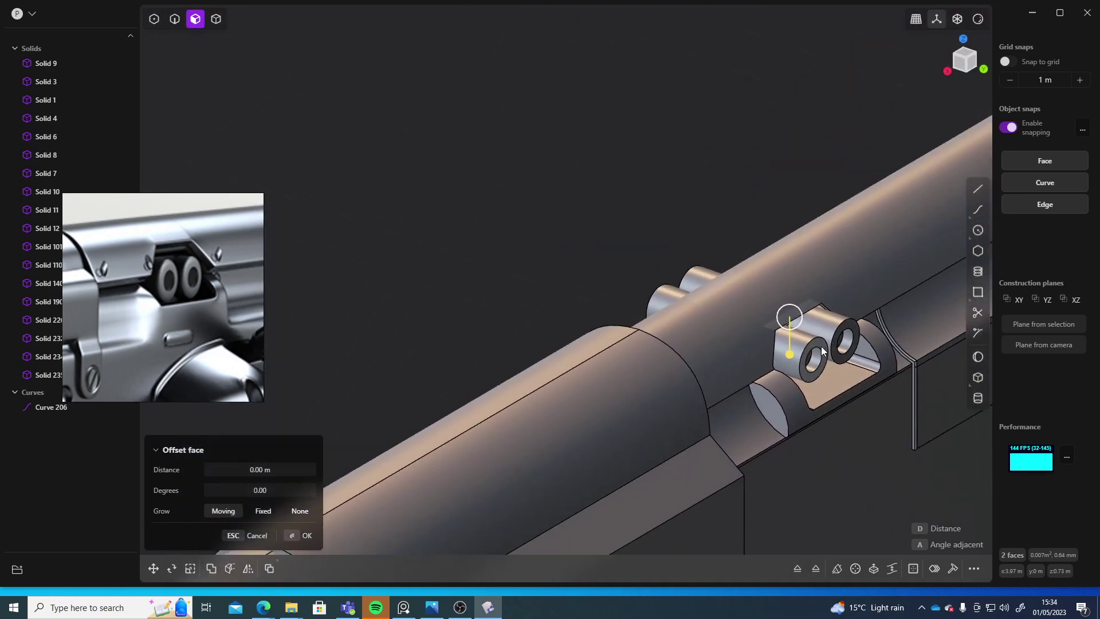
click(820, 345)
shift+click(840, 335)
middle_drag(840, 335, 411, 314)
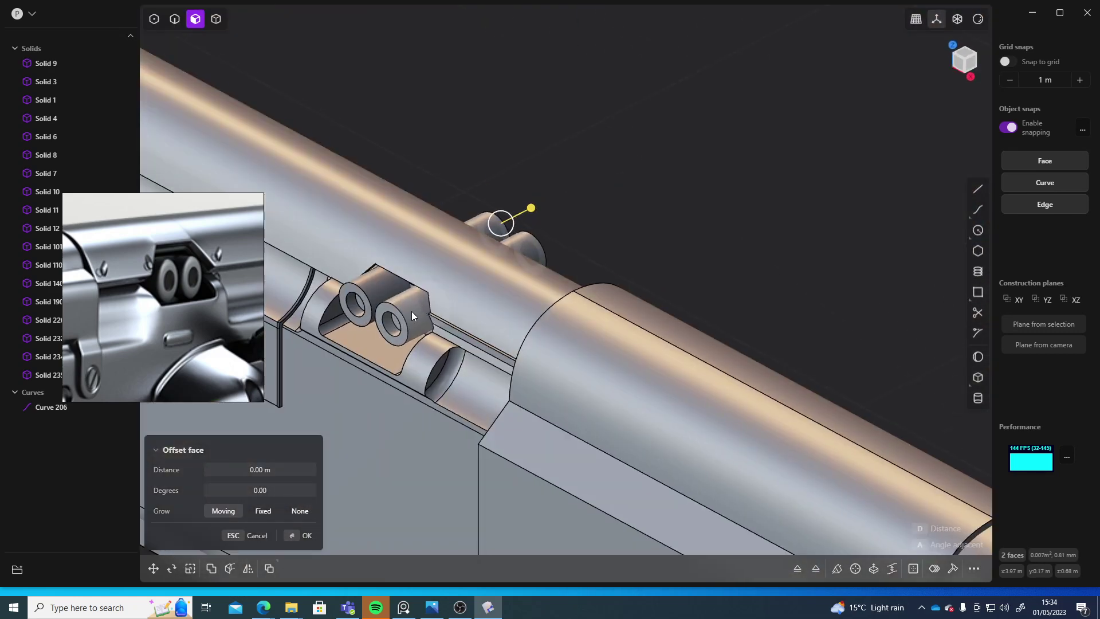
shift+click(396, 325)
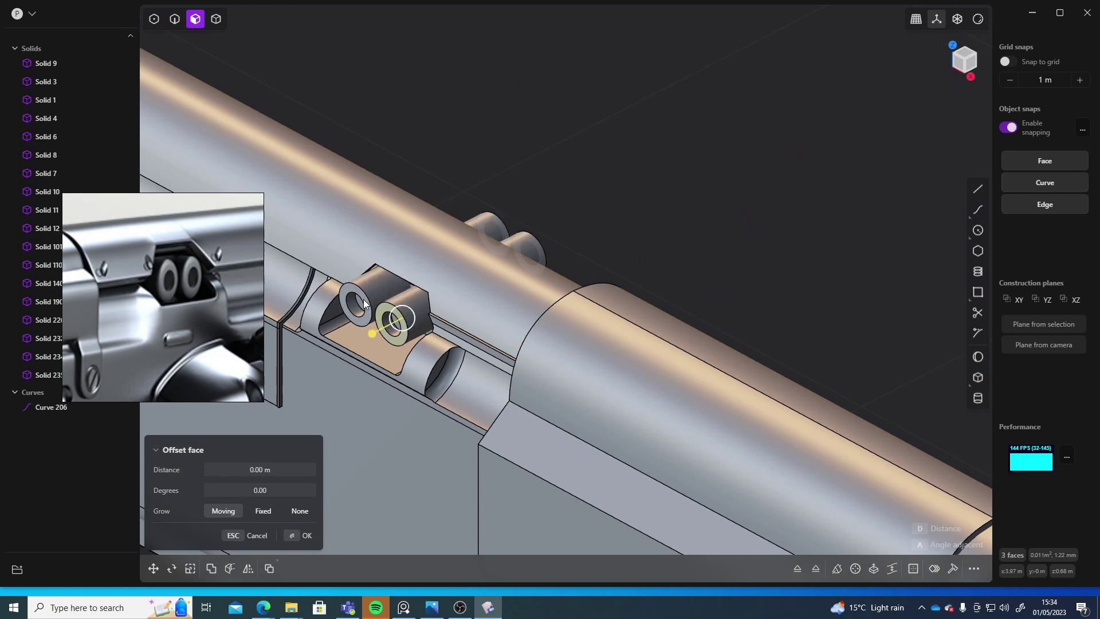
shift+click(365, 318)
drag(333, 314, 343, 319)
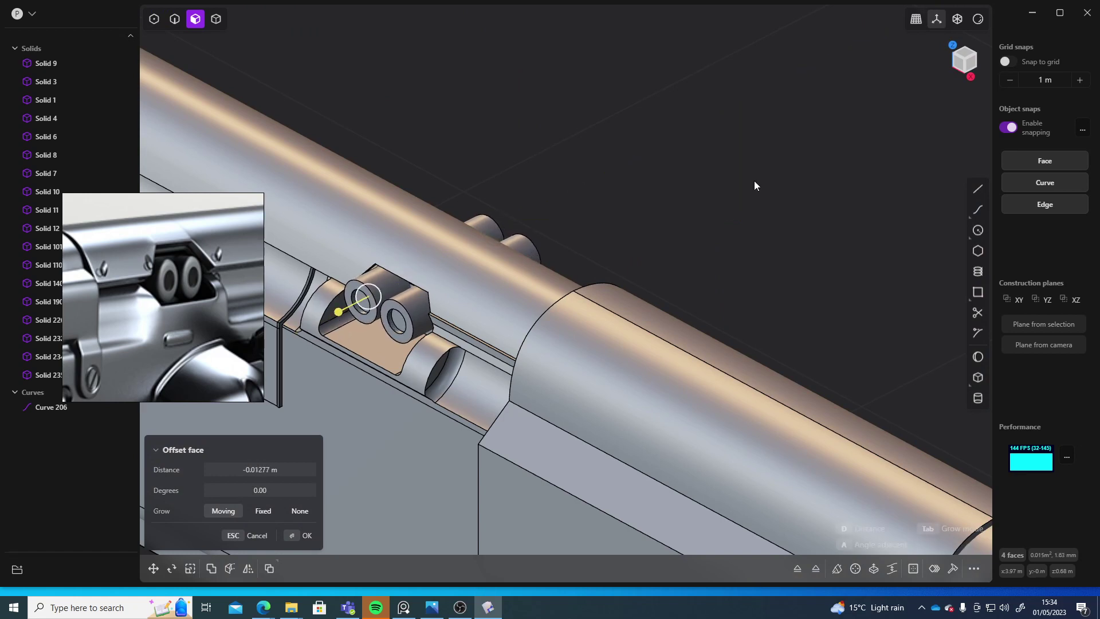
right_click(754, 182)
Step: Fillet the outer circular end edges of all four bored cylinders on both sides of the gun
middle_drag(753, 182, 847, 142)
scroll(624, 229, up, 5)
shift+middle_drag(619, 278, 790, 3)
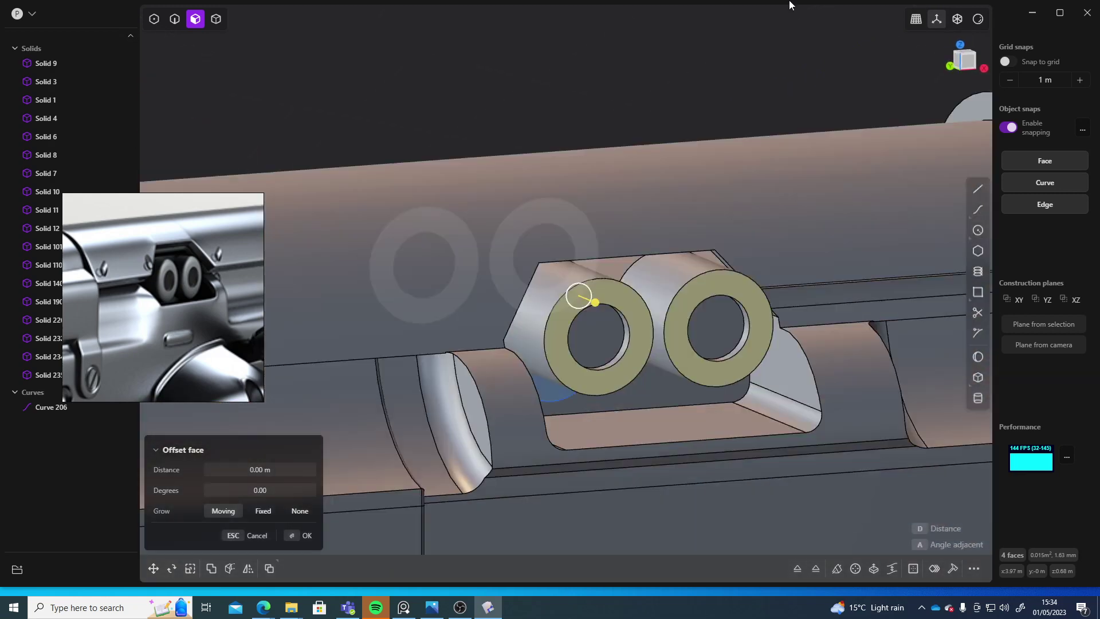
click(662, 69)
key(2)
click(549, 315)
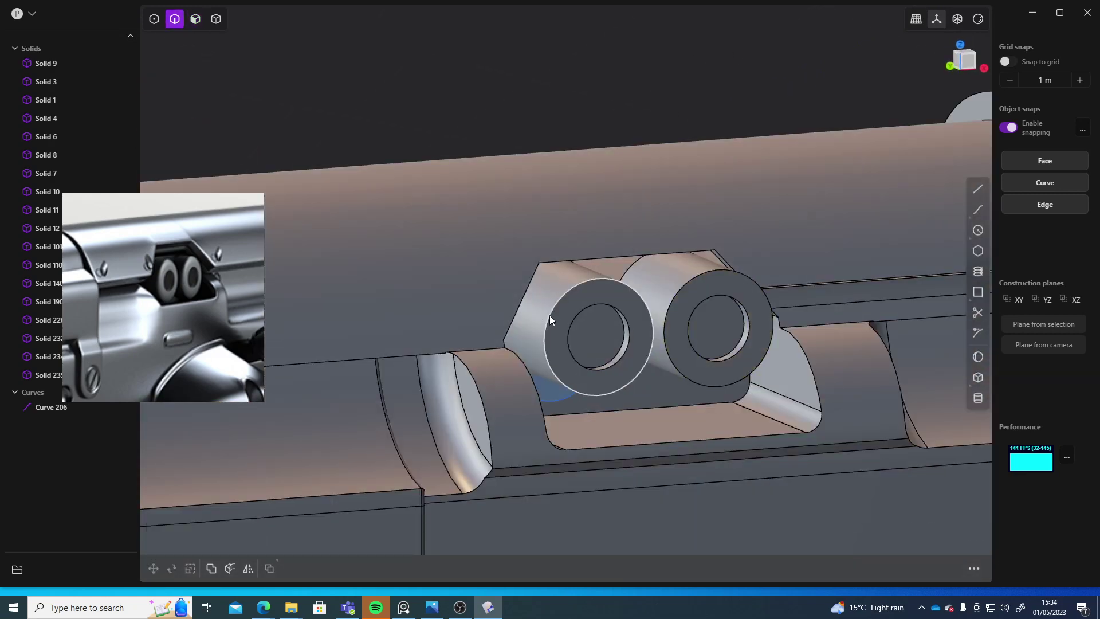
key(f)
click(726, 280)
middle_drag(518, 125, 658, 109)
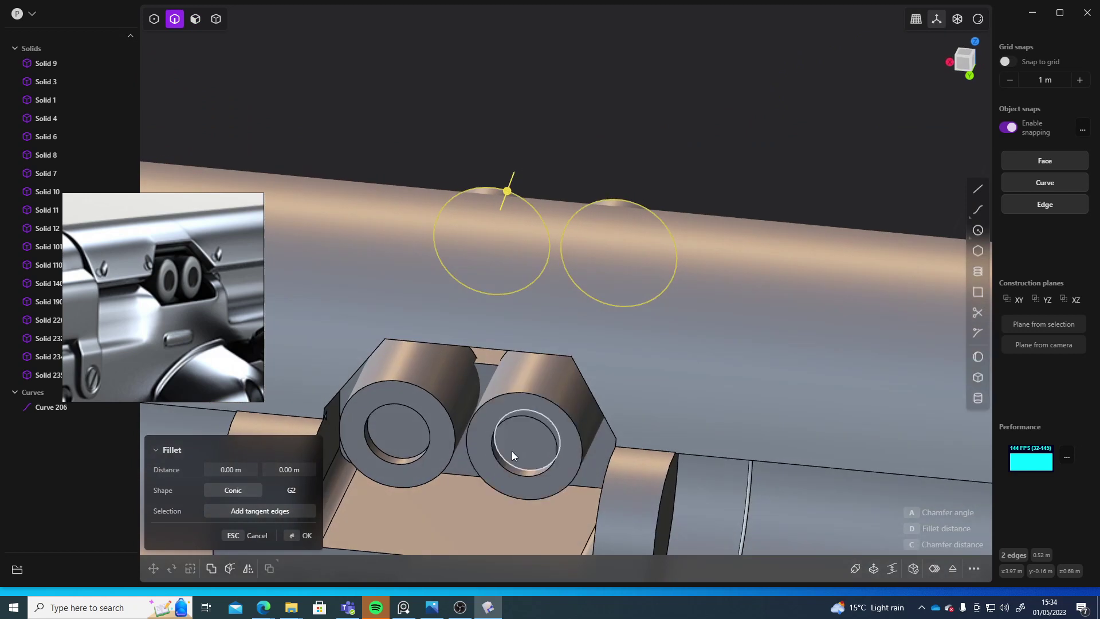
click(550, 403)
click(441, 402)
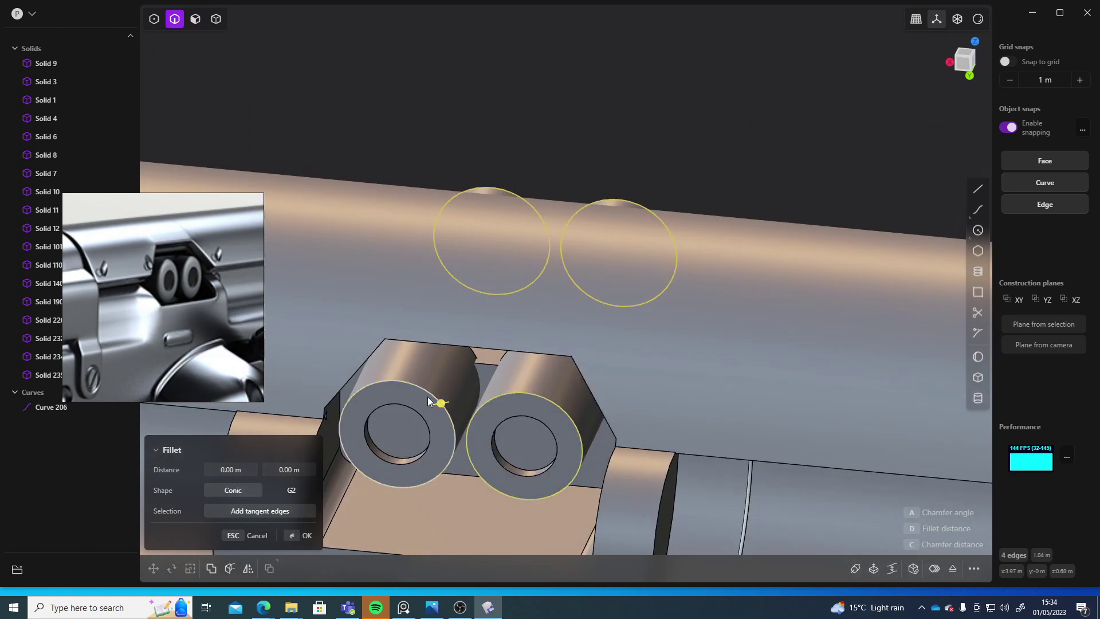
drag(436, 403, 446, 405)
right_click(648, 139)
scroll(739, 155, down, 2)
click(771, 144)
scroll(771, 149, down, 7)
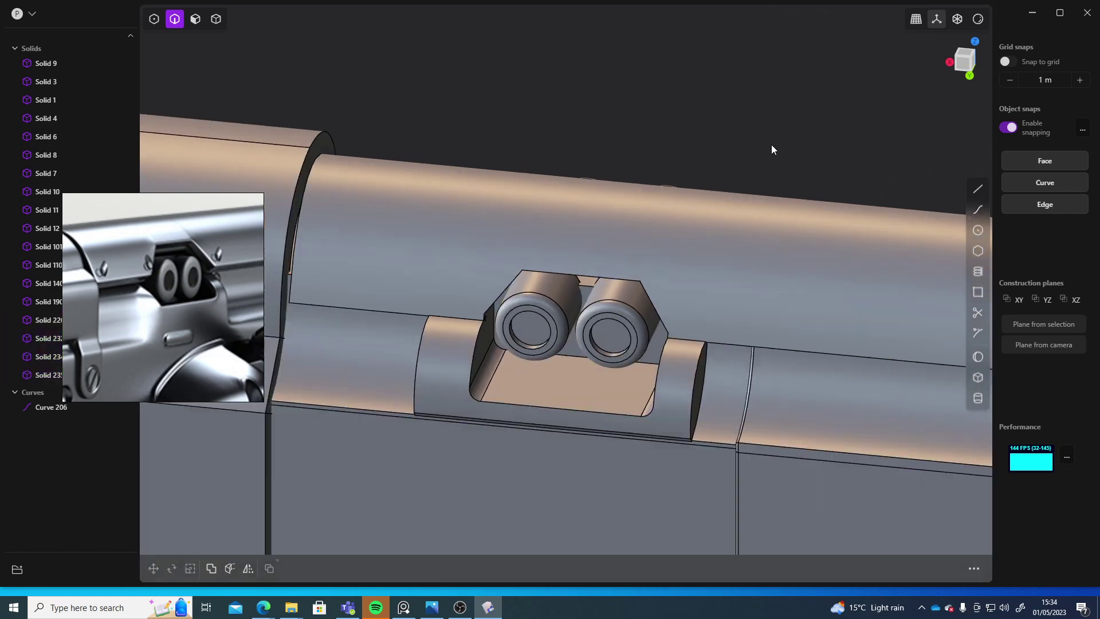
scroll(769, 223, down, 10)
Step: Join the main receiver body and the rectangular panel solids on both of its sides with a Boolean union
middle_drag(727, 306, 352, 399)
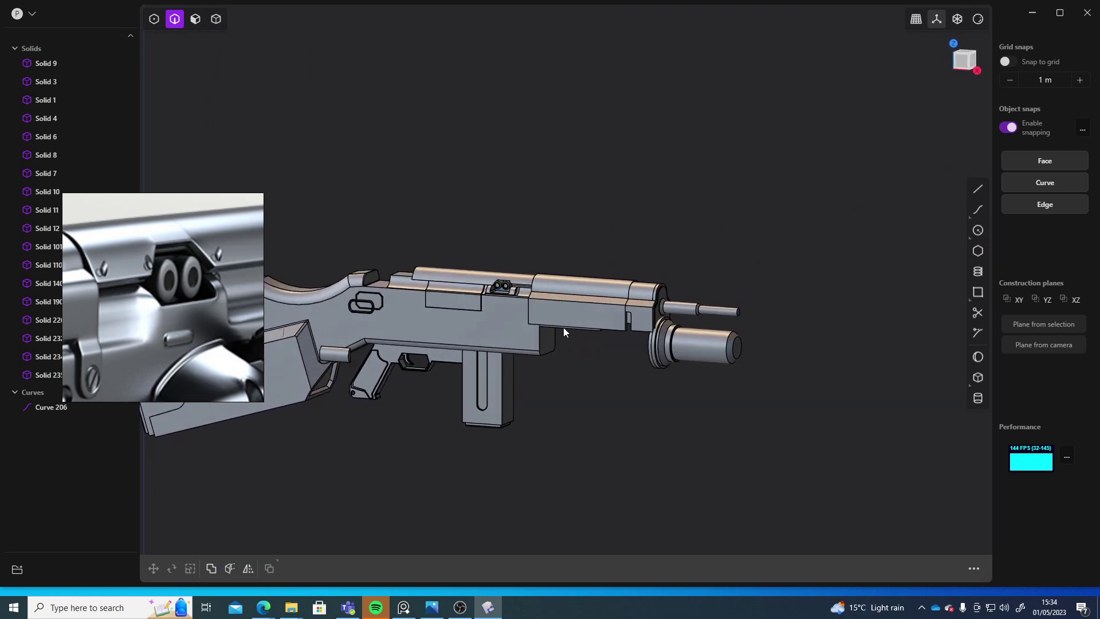
scroll(577, 387, up, 5)
scroll(463, 277, up, 3)
middle_drag(473, 284, 537, 288)
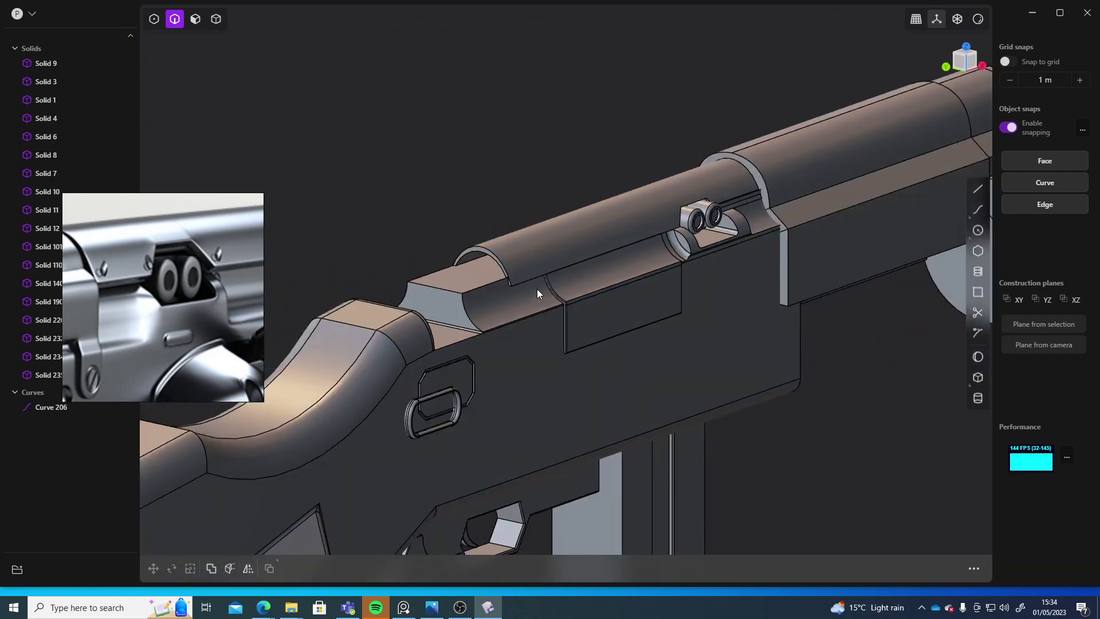
key(4)
click(591, 311)
middle_drag(448, 318, 511, 339)
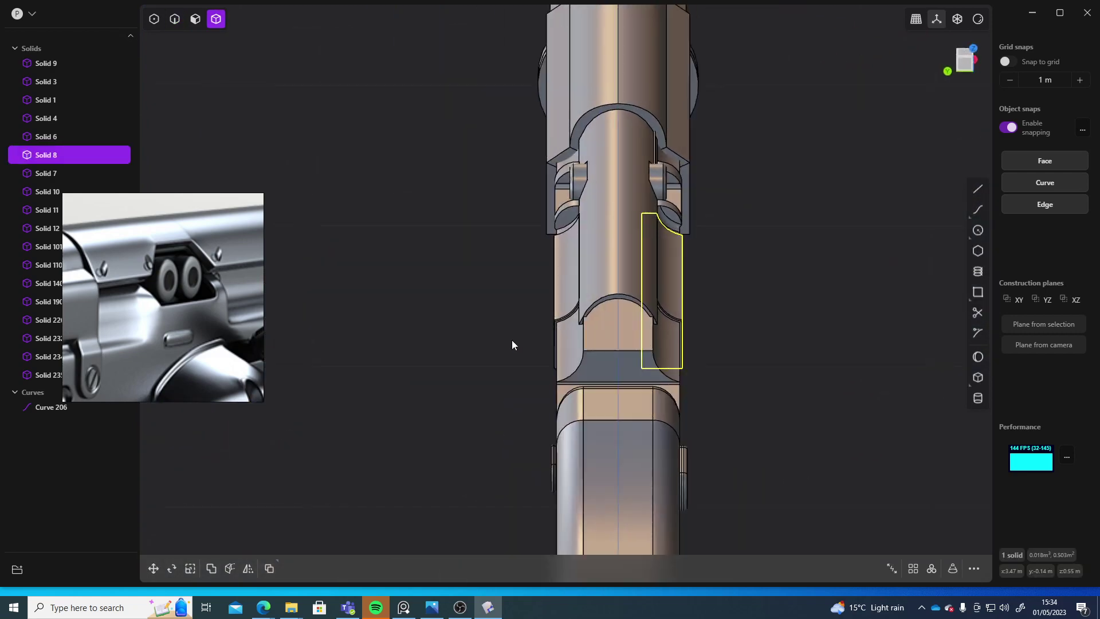
click(669, 388)
middle_drag(796, 429, 623, 351)
shift+click(623, 350)
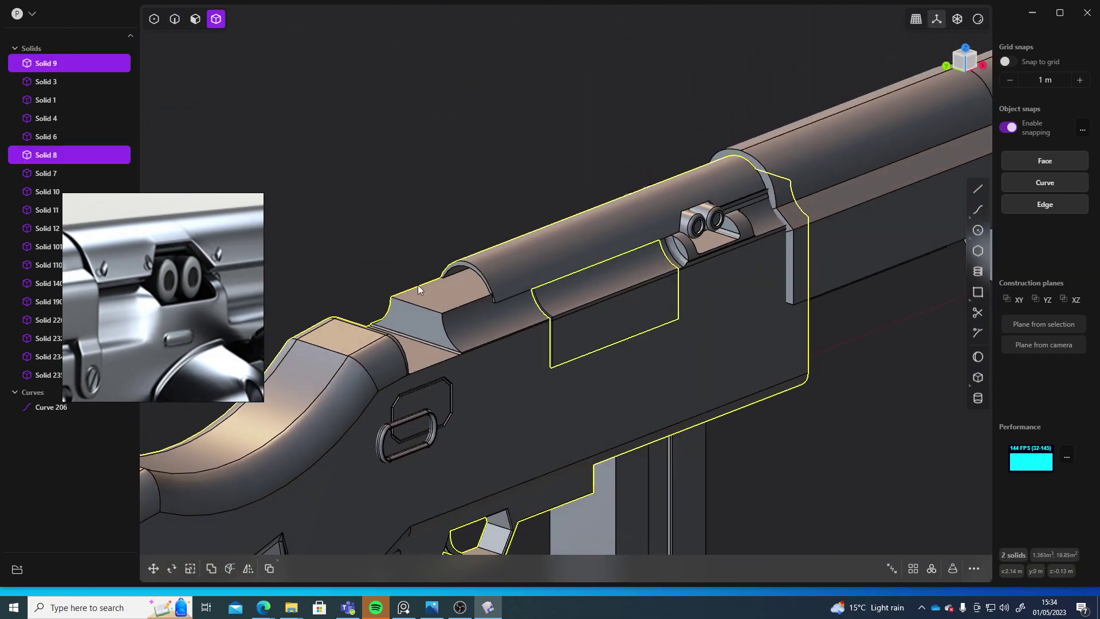
middle_drag(418, 284, 534, 293)
shift+click(593, 289)
key(q)
key(q)
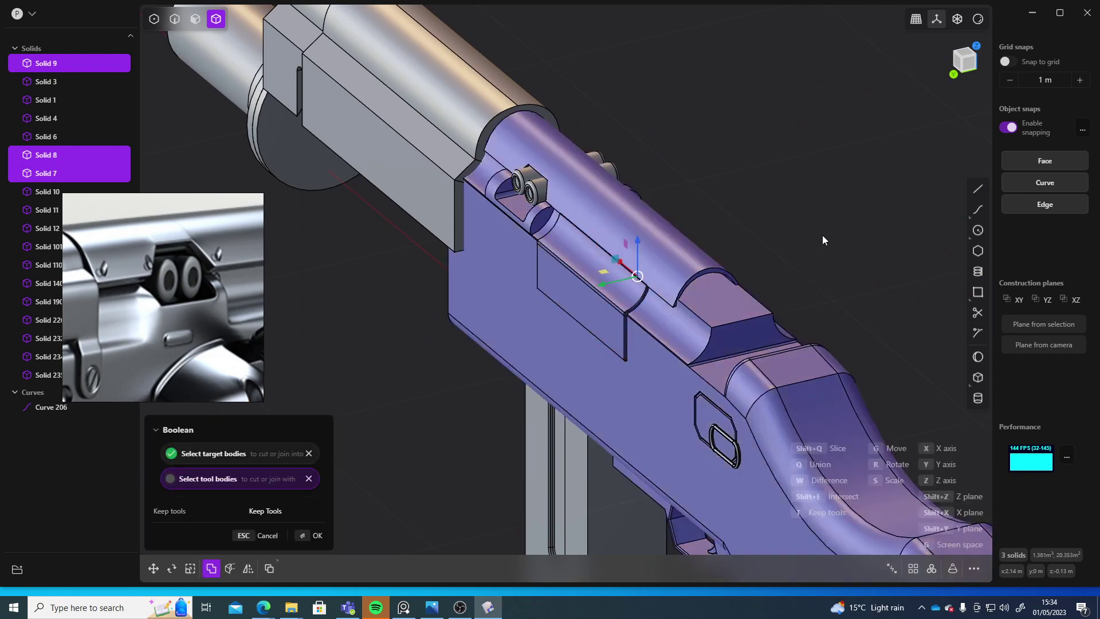
right_click(823, 235)
middle_drag(871, 301, 617, 350)
key(Escape)
Step: Compare the gun's front barrels with the front sight and barrel section in the reference image
scroll(706, 272, up, 5)
scroll(120, 324, down, 5)
middle_drag(121, 324, 279, 268)
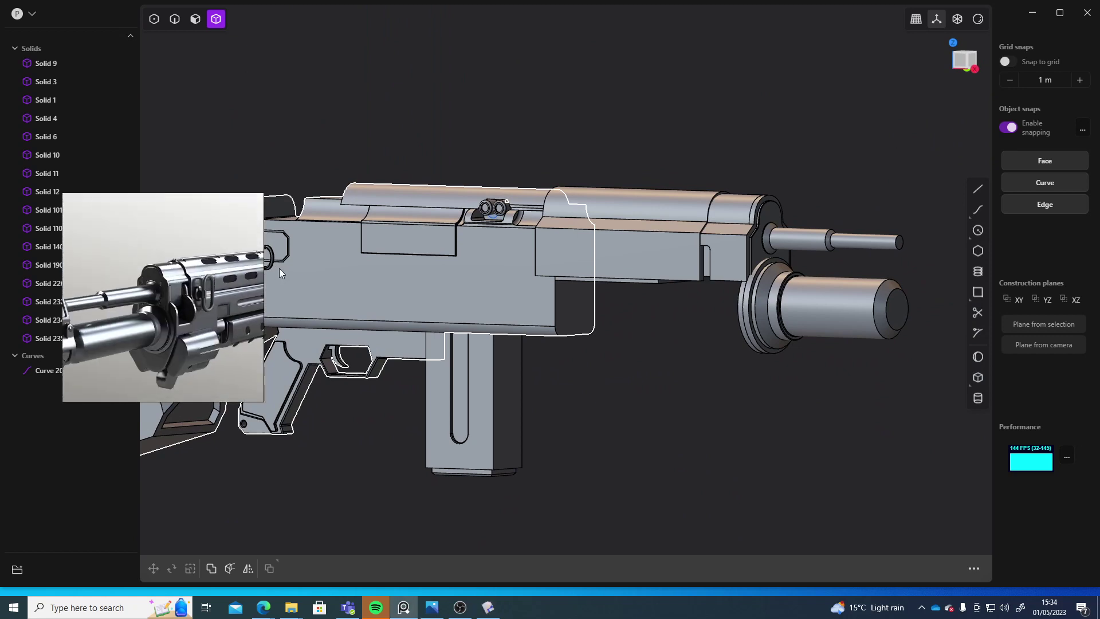
scroll(136, 321, down, 4)
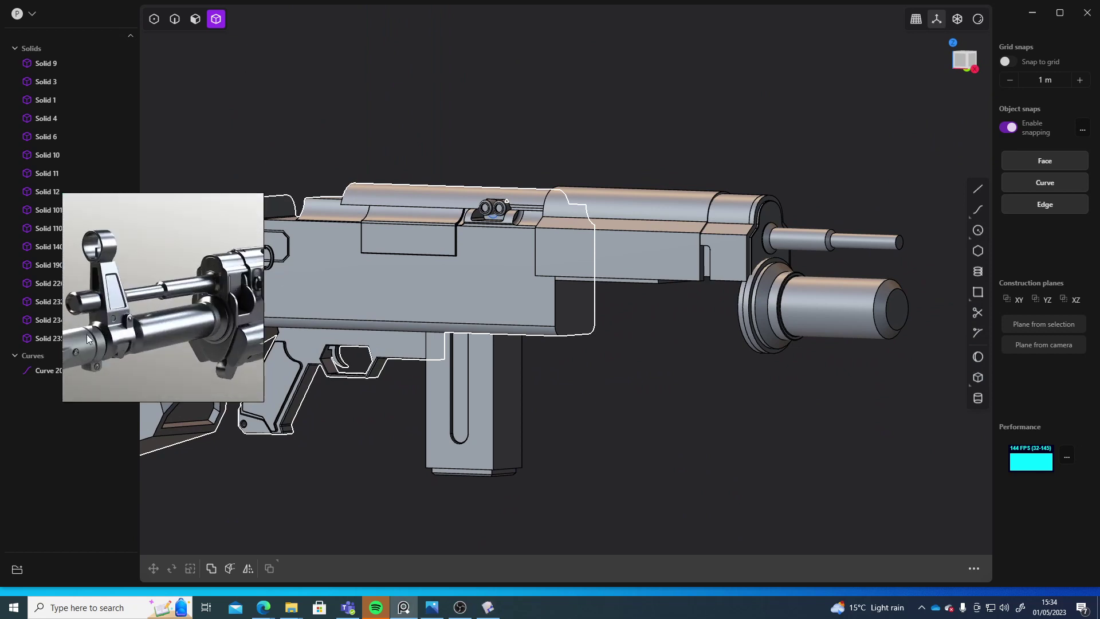
shift+middle_drag(846, 369, 574, 353)
scroll(647, 342, up, 5)
middle_drag(575, 352, 559, 349)
key(3)
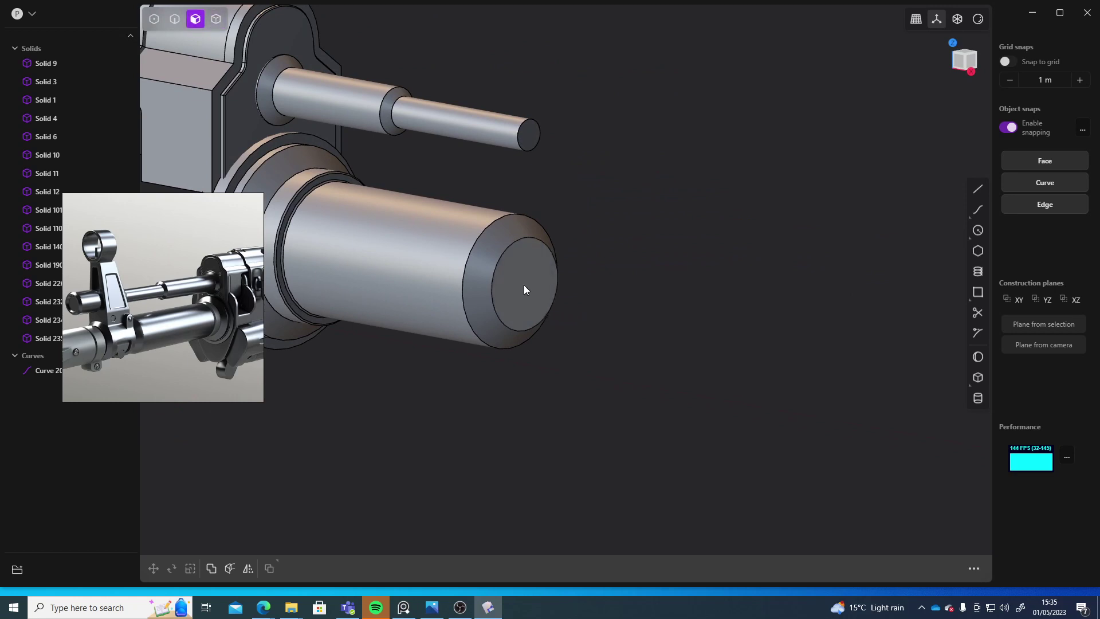
click(524, 291)
key(o)
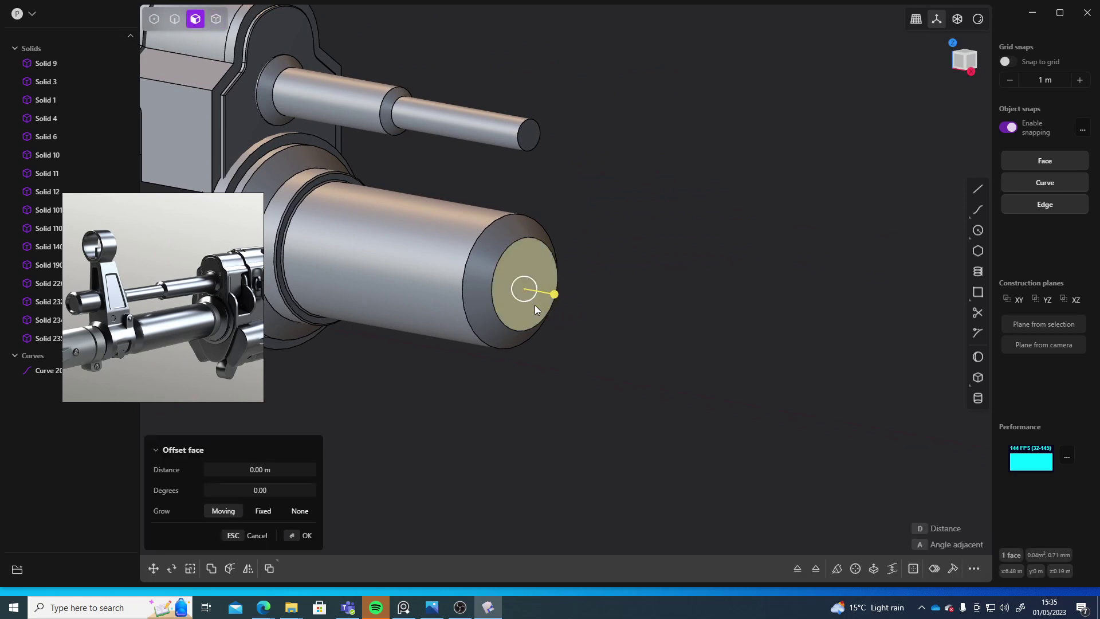
key(ctrl+d)
key(x)
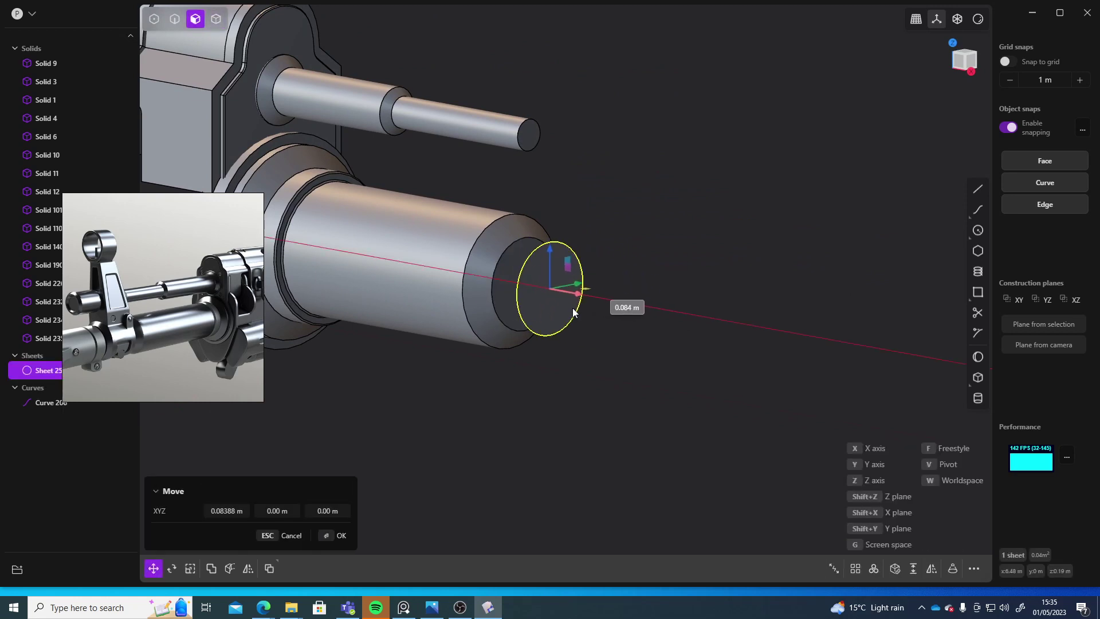
middle_drag(573, 312, 647, 370)
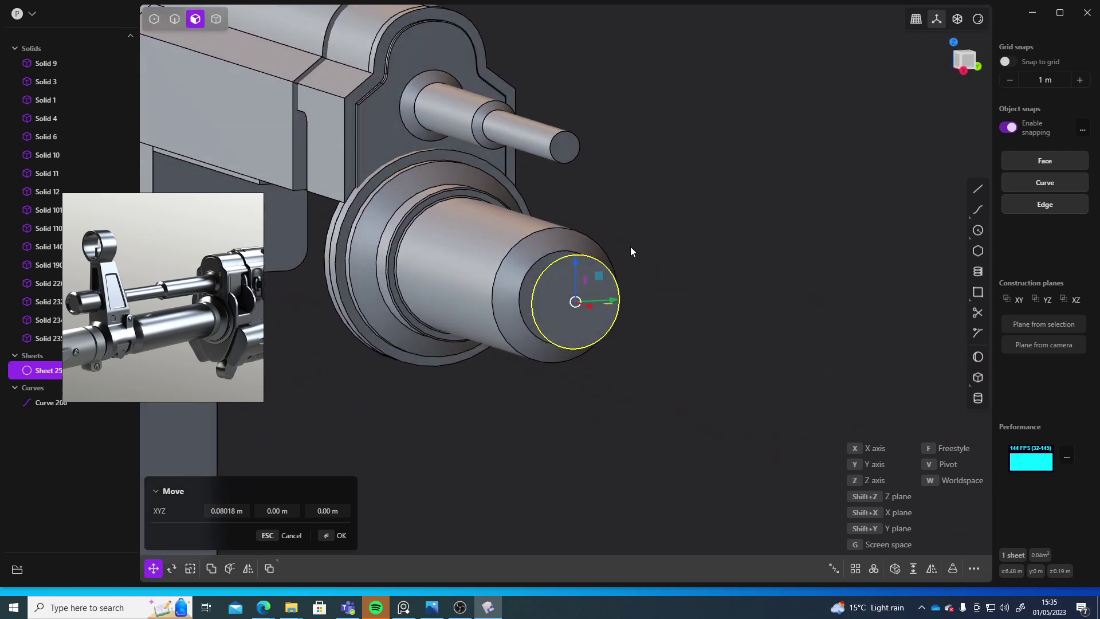
key(Escape)
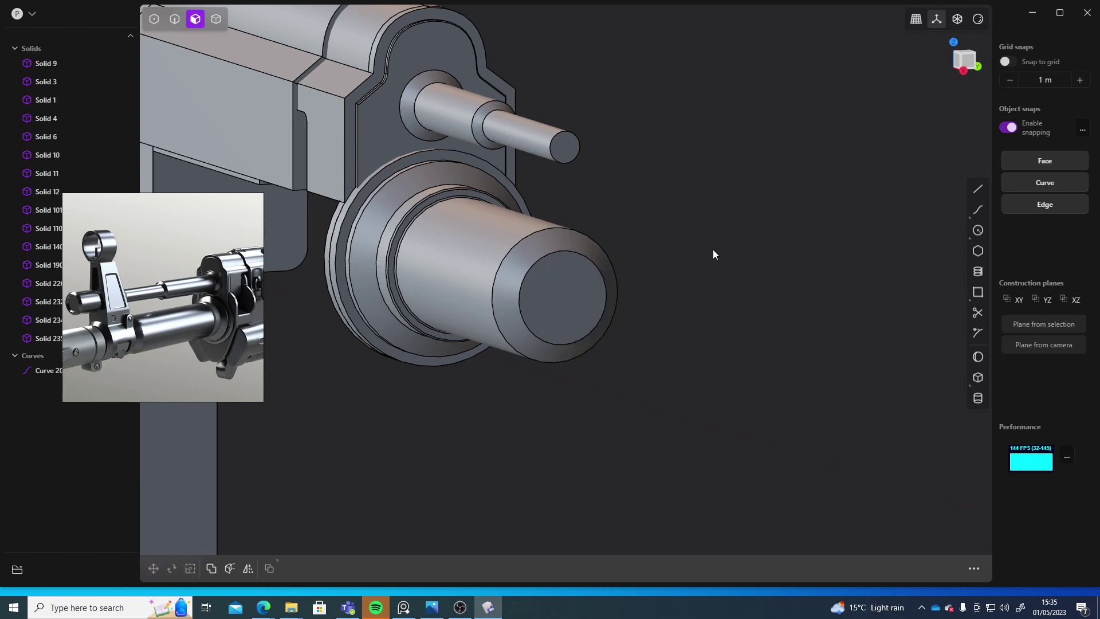
Step: In the right view, draw a circle of about 0.091 m radius centred on the vertical axis above the gun
click(964, 60)
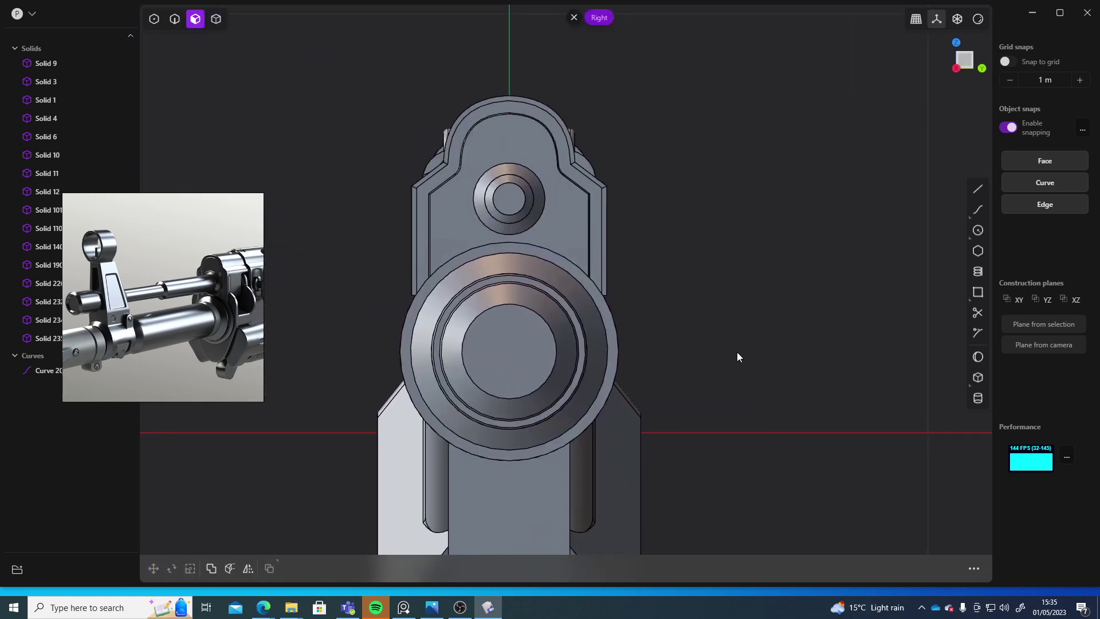
shift+middle_drag(716, 261, 717, 286)
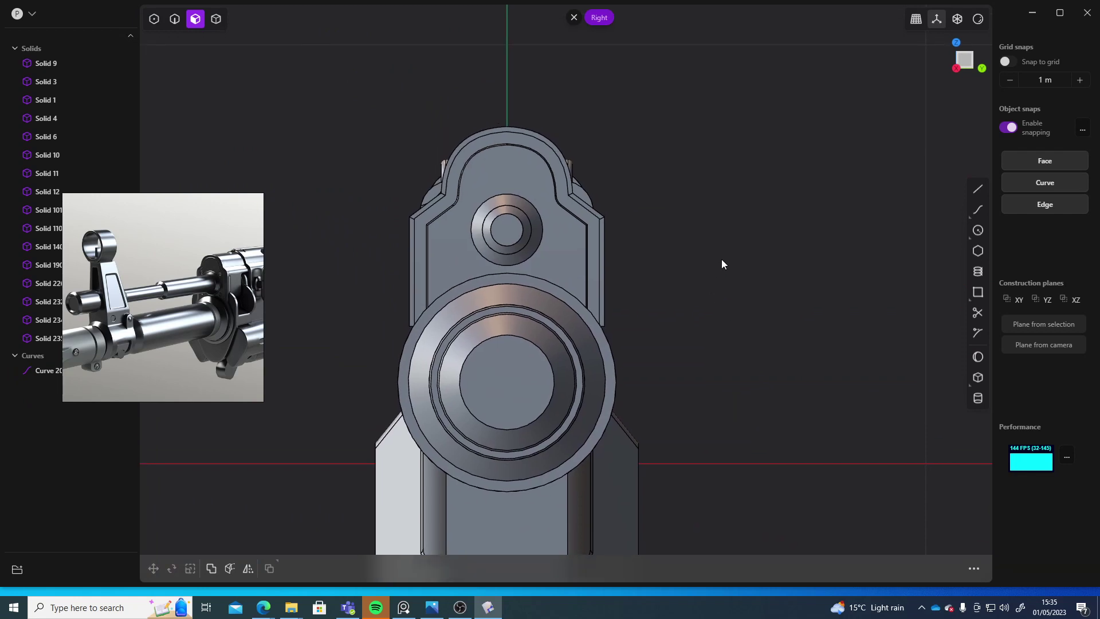
click(978, 230)
shift+middle_drag(520, 55, 519, 275)
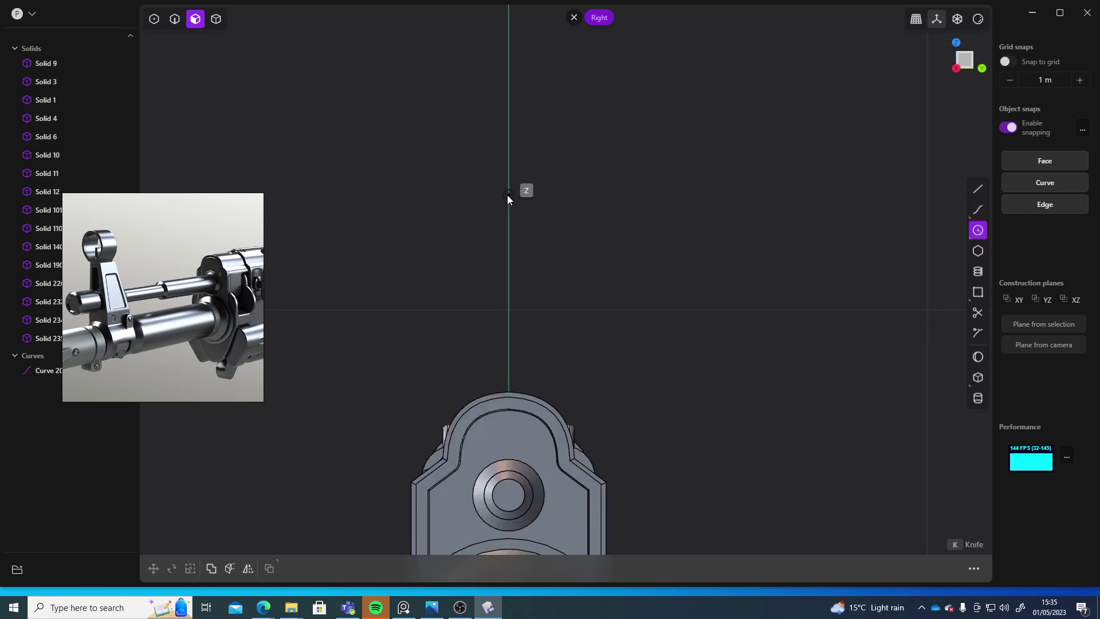
click(507, 194)
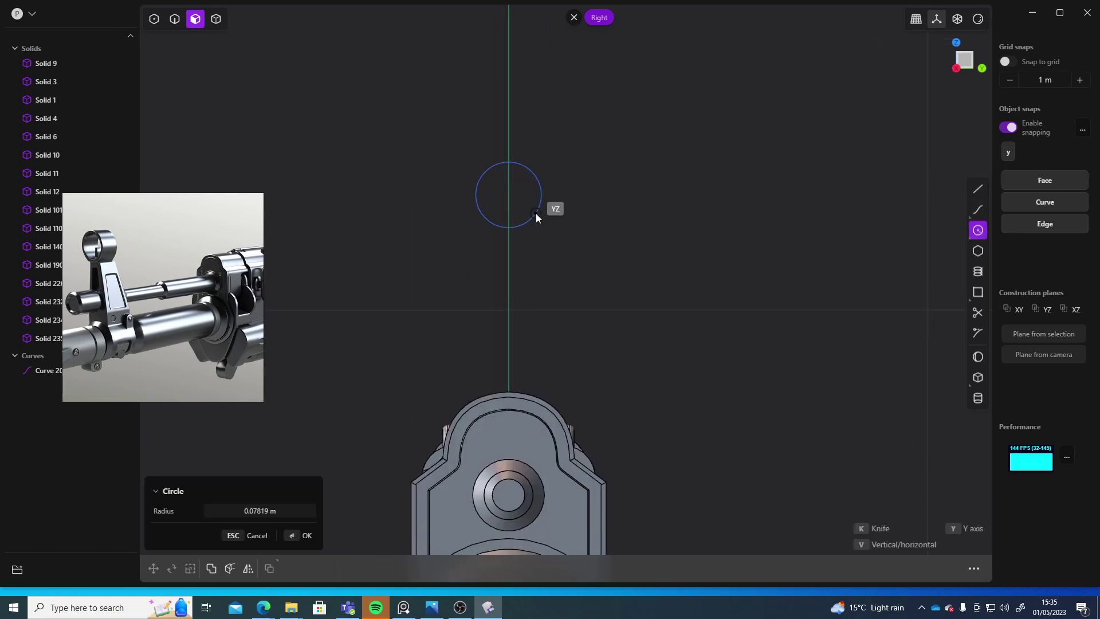
click(541, 215)
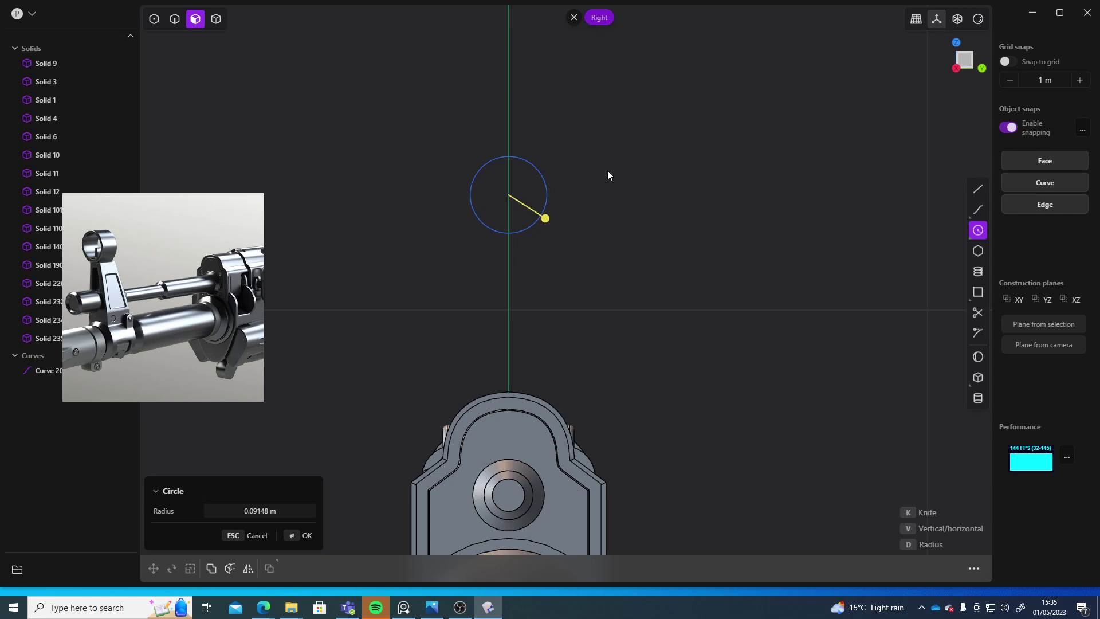
Step: Draw a two-segment line from the circle's upper edge, about 0.067 m up and outward, then about 0.224 m up and inward
shift+middle_drag(607, 170, 680, 282)
scroll(623, 303, up, 4)
click(977, 192)
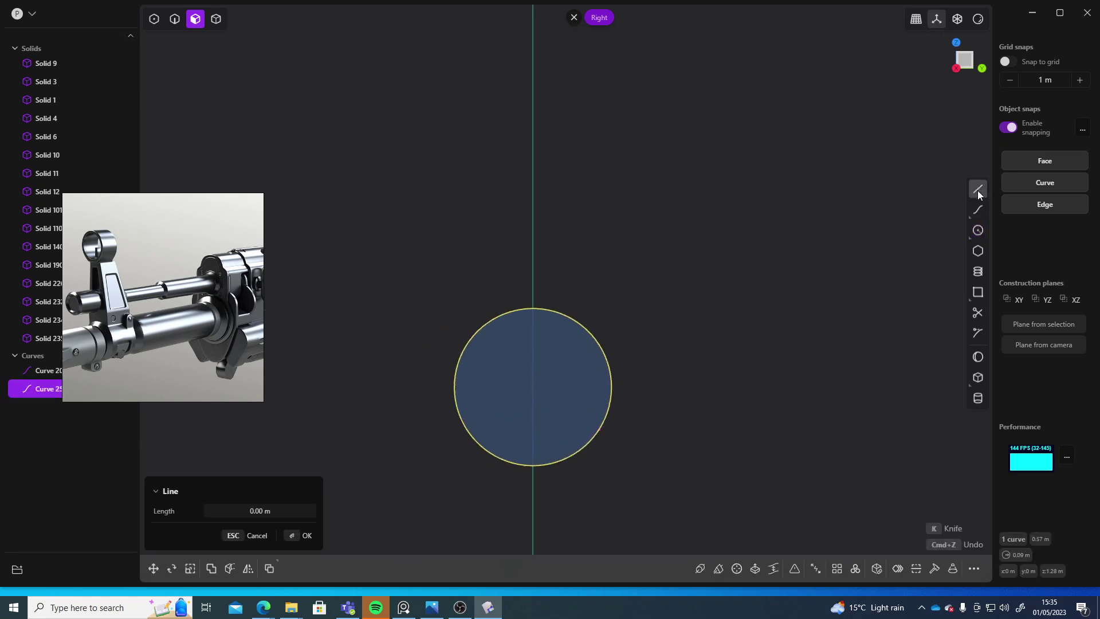
click(575, 321)
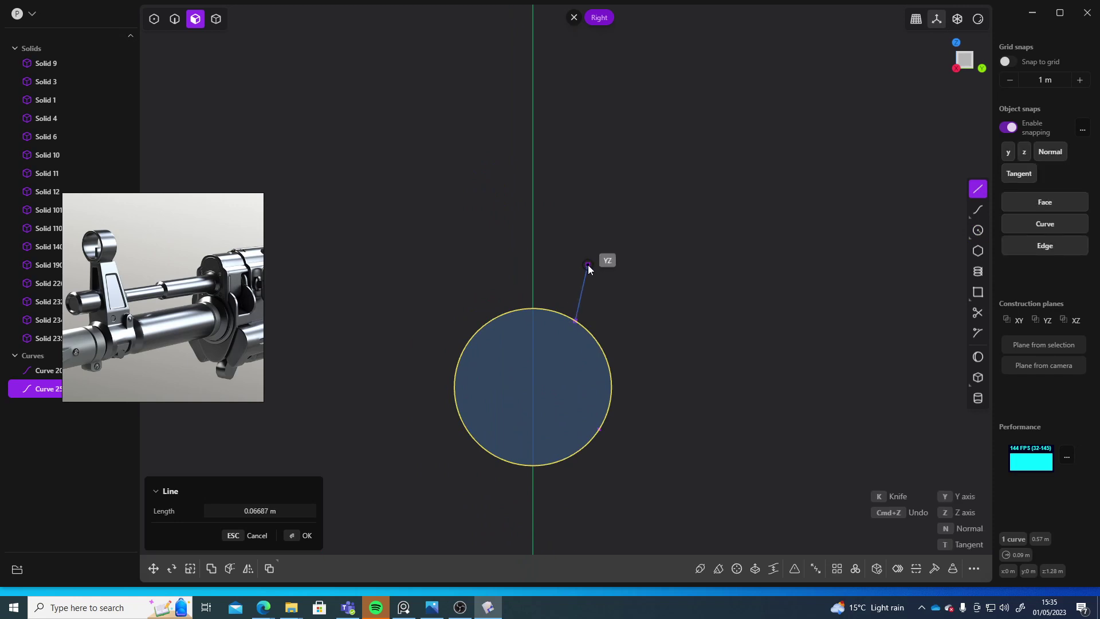
click(588, 264)
shift+middle_drag(557, 73, 569, 184)
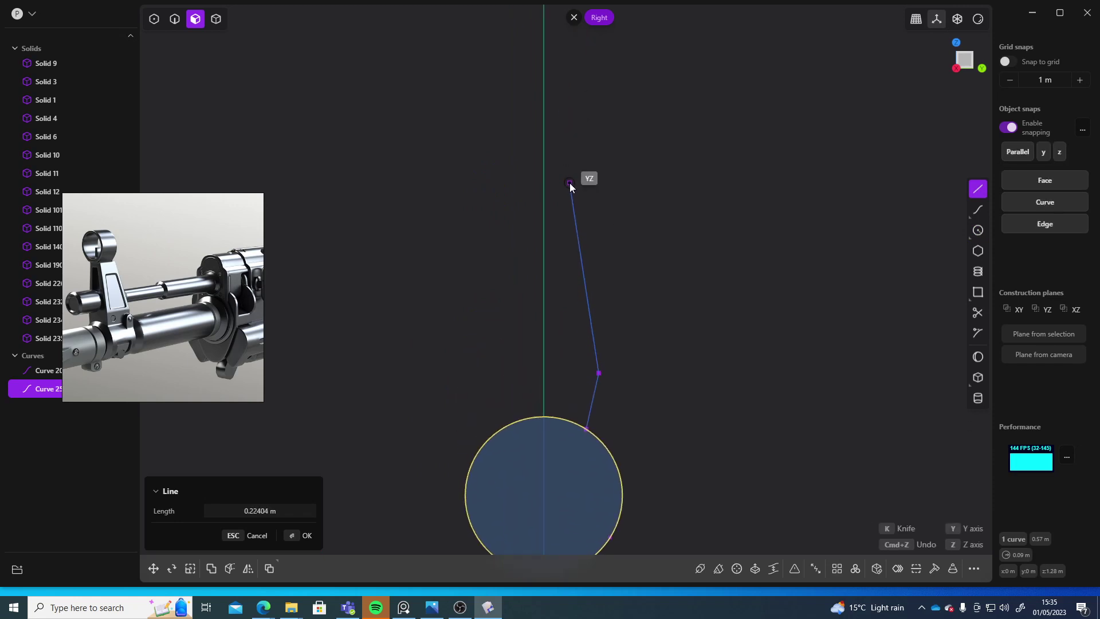
click(569, 176)
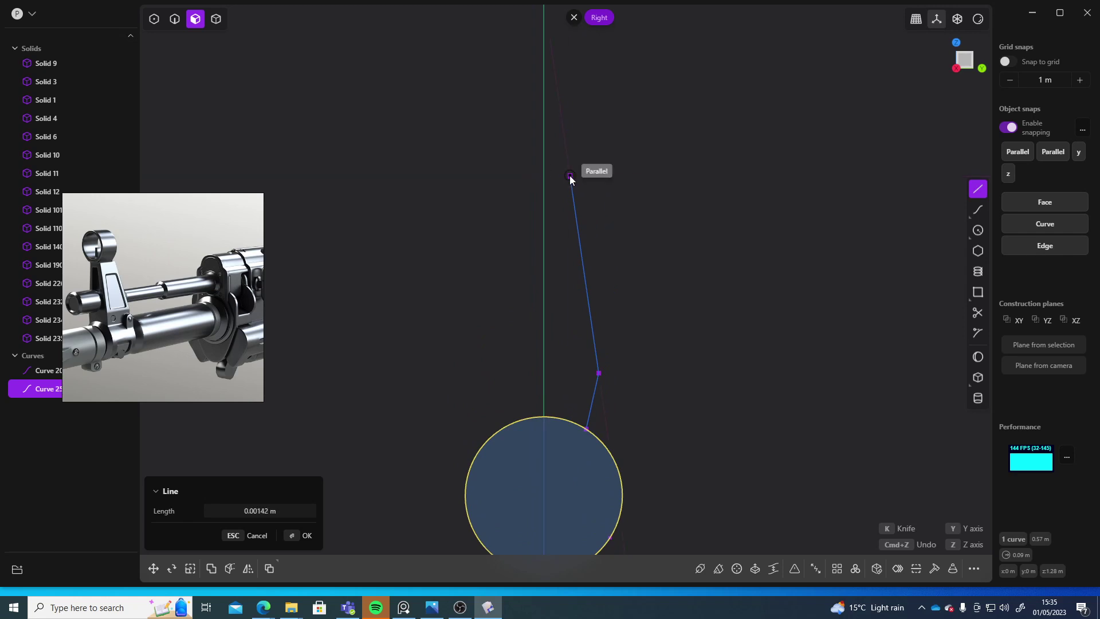
click(569, 175)
Step: Draw a smaller circle of about 0.05 m radius on the vertical axis above the line's upper end
shift+middle_drag(684, 168, 677, 203)
click(979, 233)
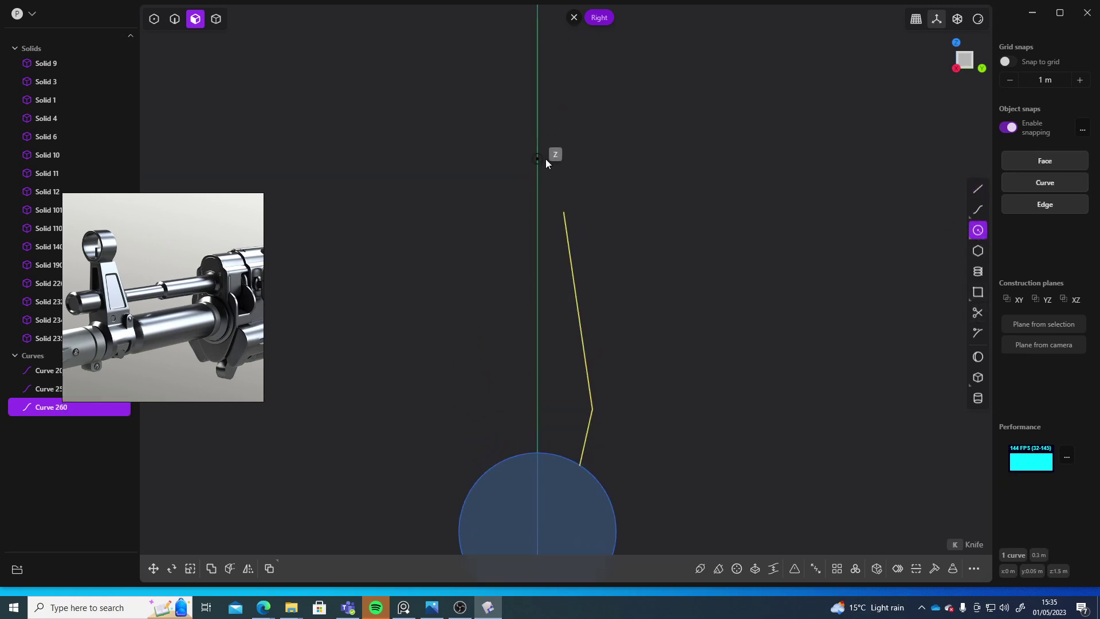
click(541, 163)
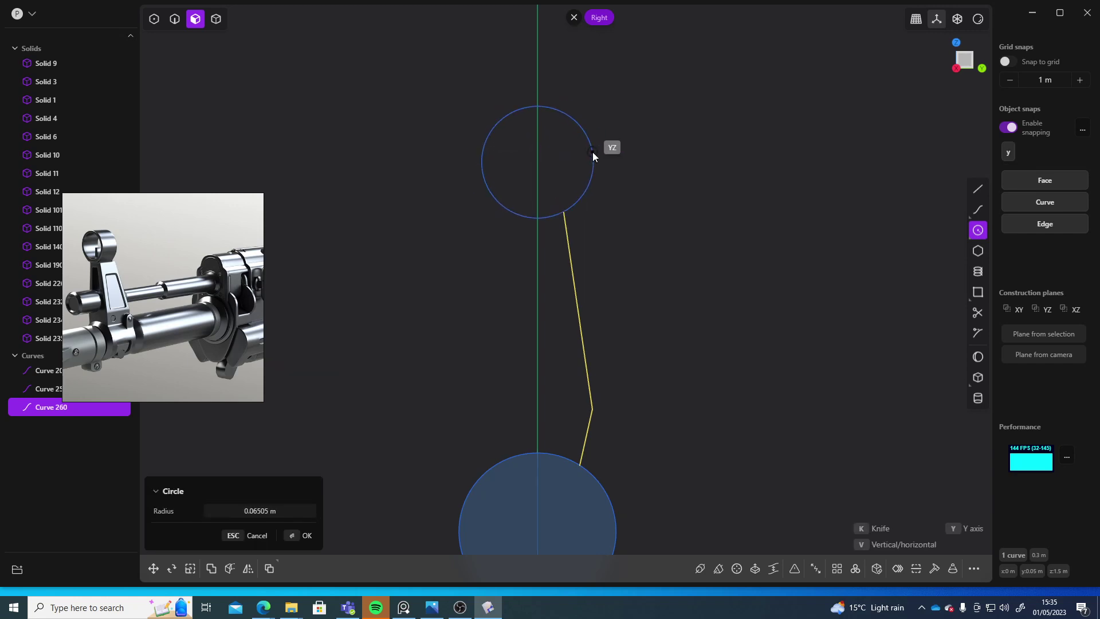
click(563, 201)
key(g)
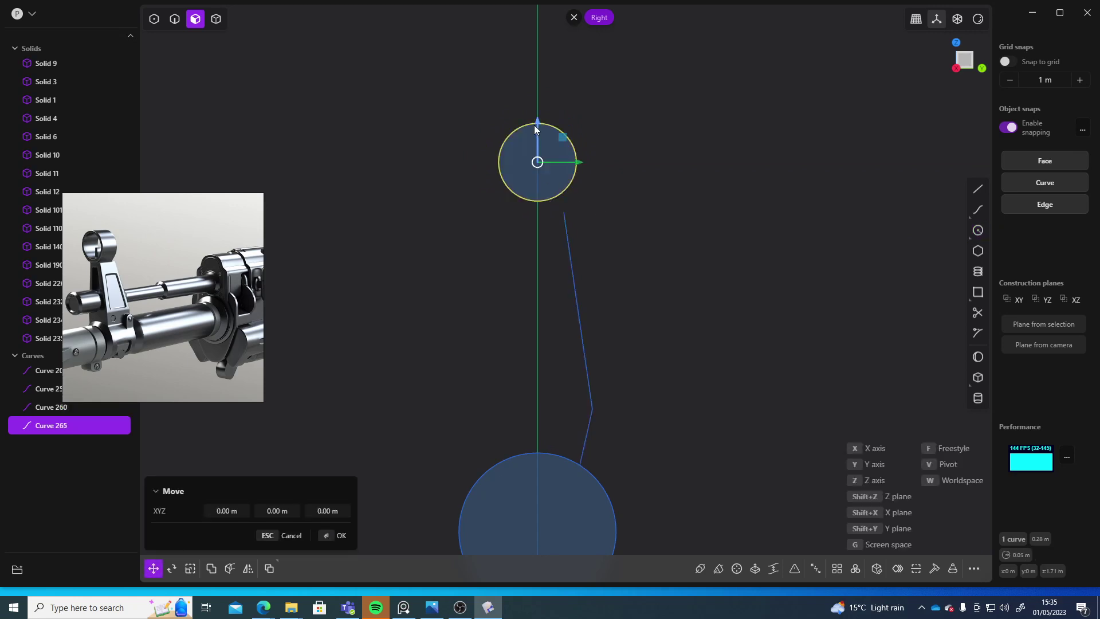
drag(536, 129, 620, 176)
key(Escape)
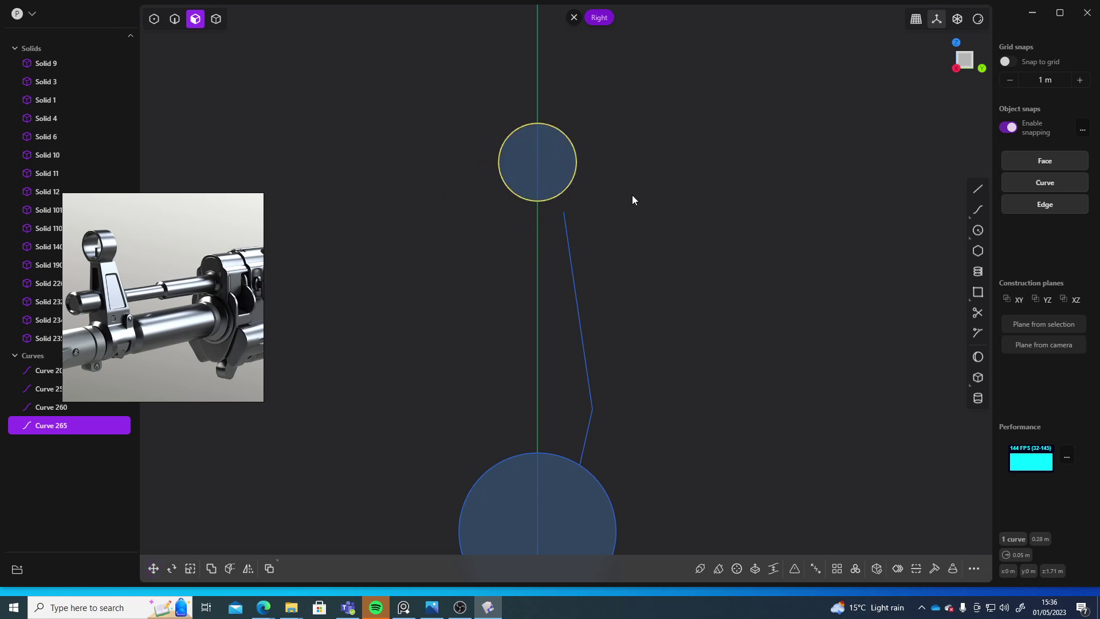
Step: Move the small upper circle down along the vertical axis until its edge meets the line's upper end
key(g)
drag(535, 122, 535, 142)
key(Return)
key(Escape)
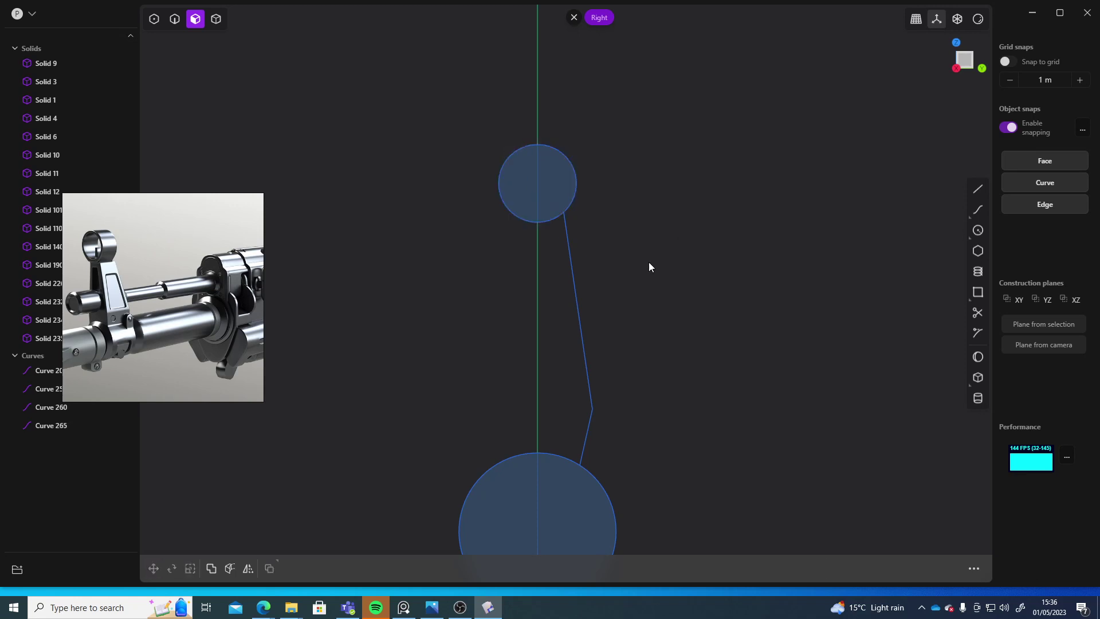
Step: Draw a concentric inner circle in the small upper circle and enlarge it slightly to leave a thin ring
scroll(585, 198, up, 10)
scroll(609, 275, down, 9)
shift+middle_drag(623, 310, 624, 204)
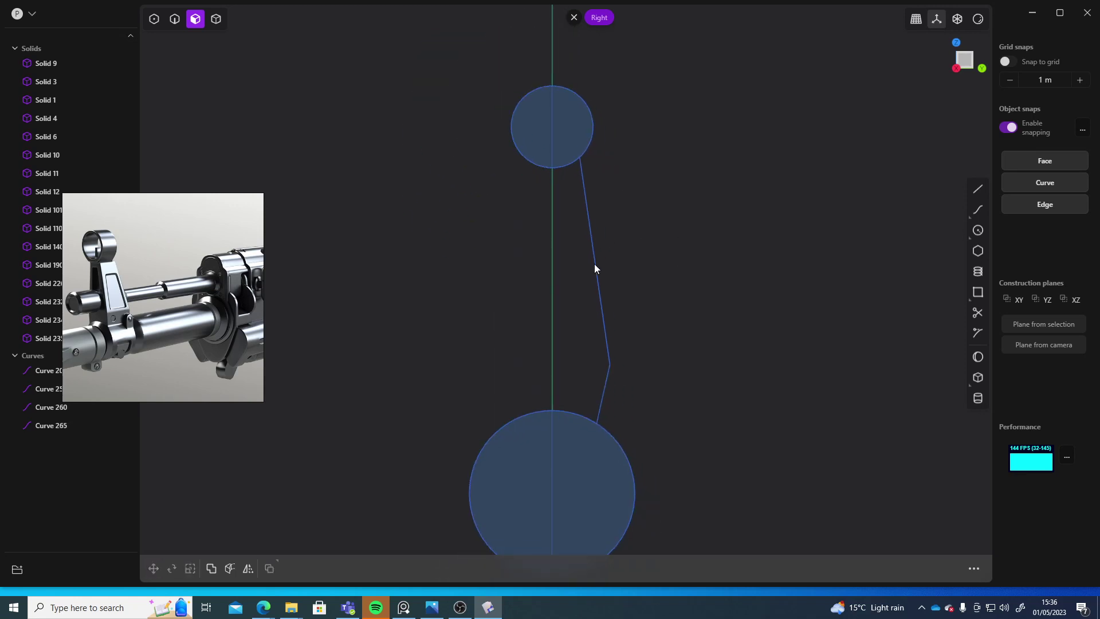
shift+middle_drag(607, 271, 579, 319)
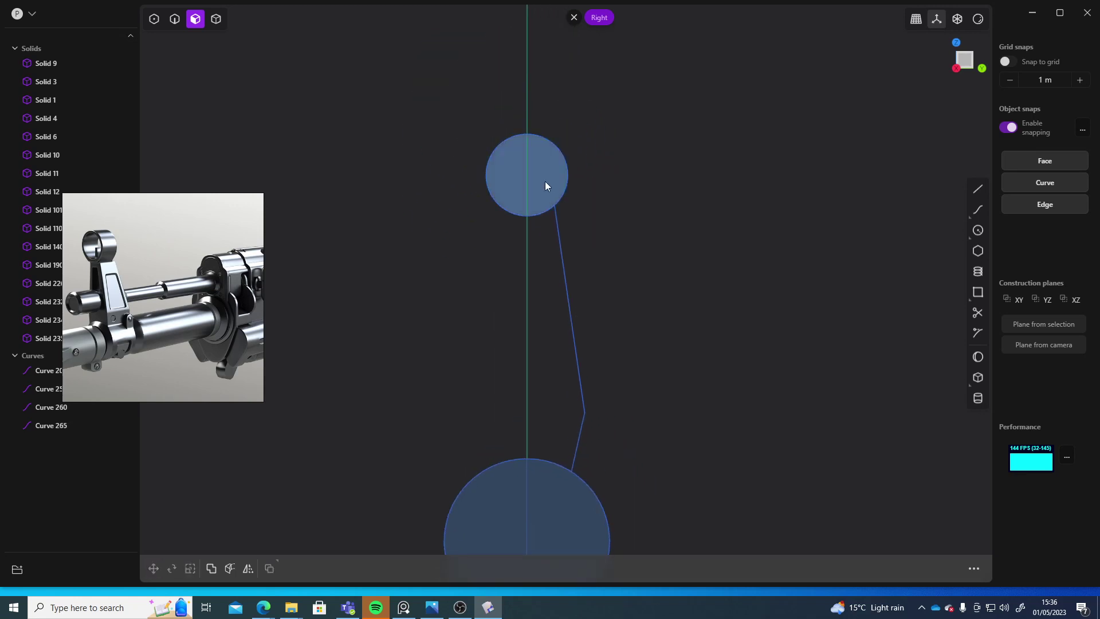
click(978, 231)
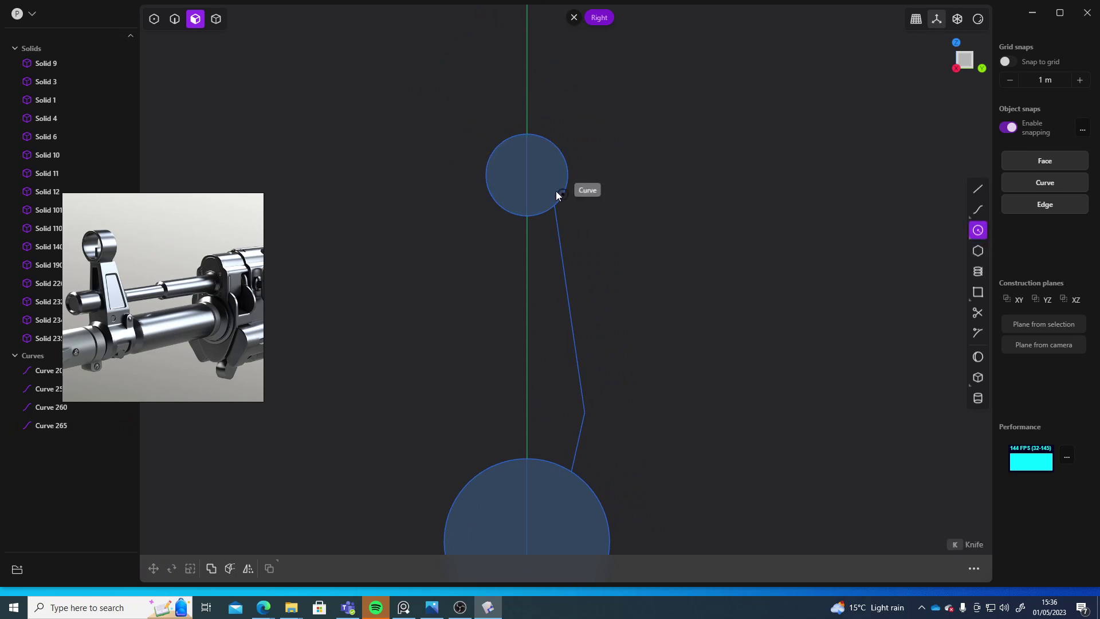
click(525, 175)
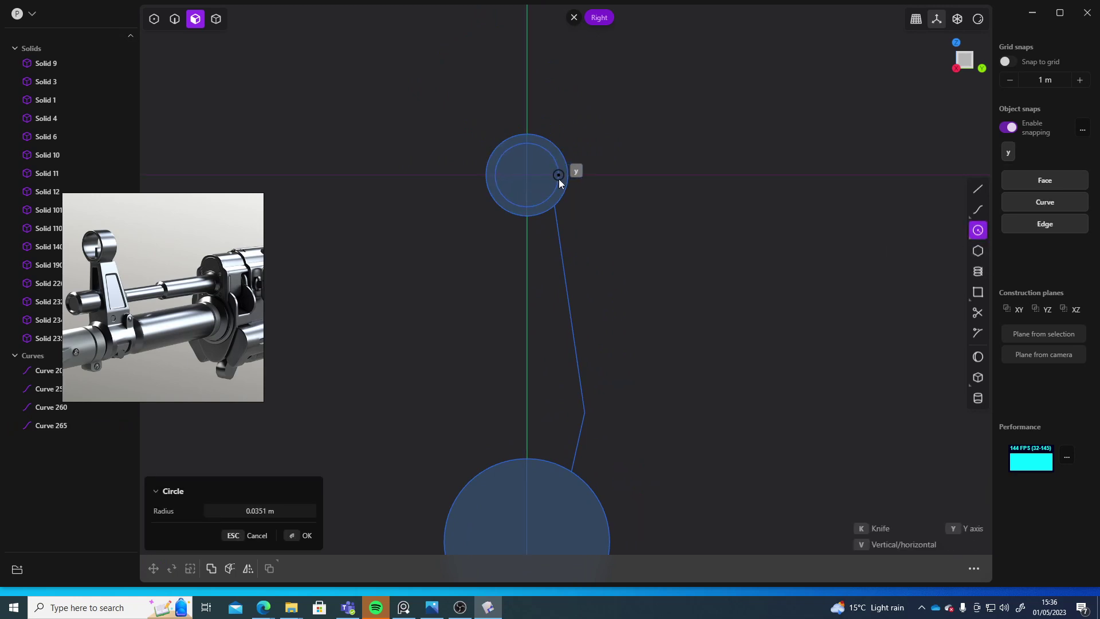
click(558, 179)
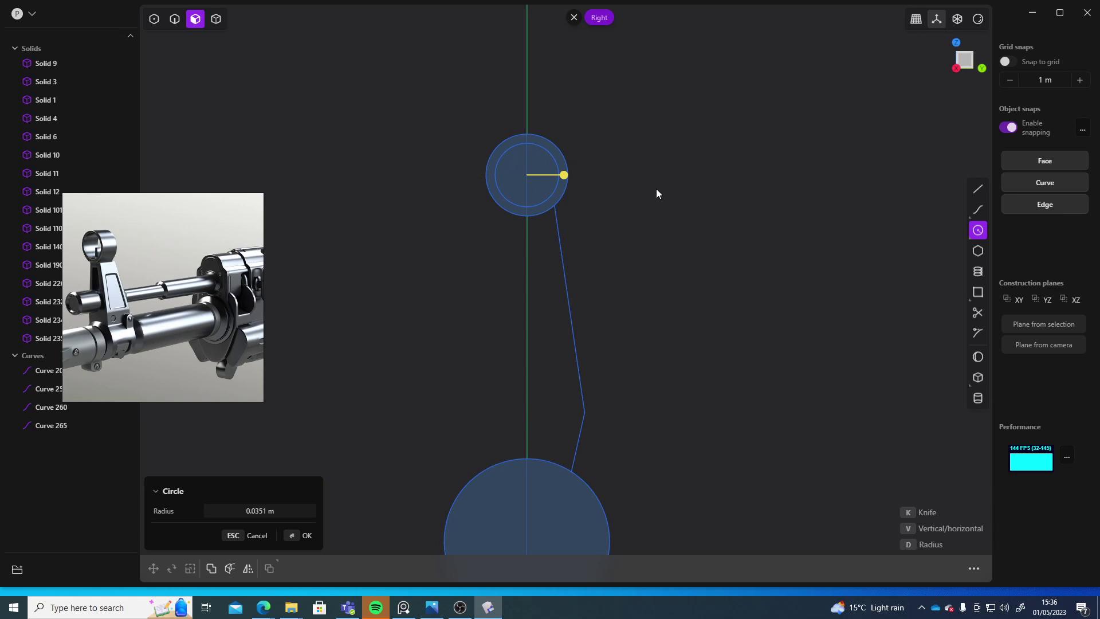
drag(563, 174, 566, 175)
right_click(652, 207)
click(515, 173)
key(e)
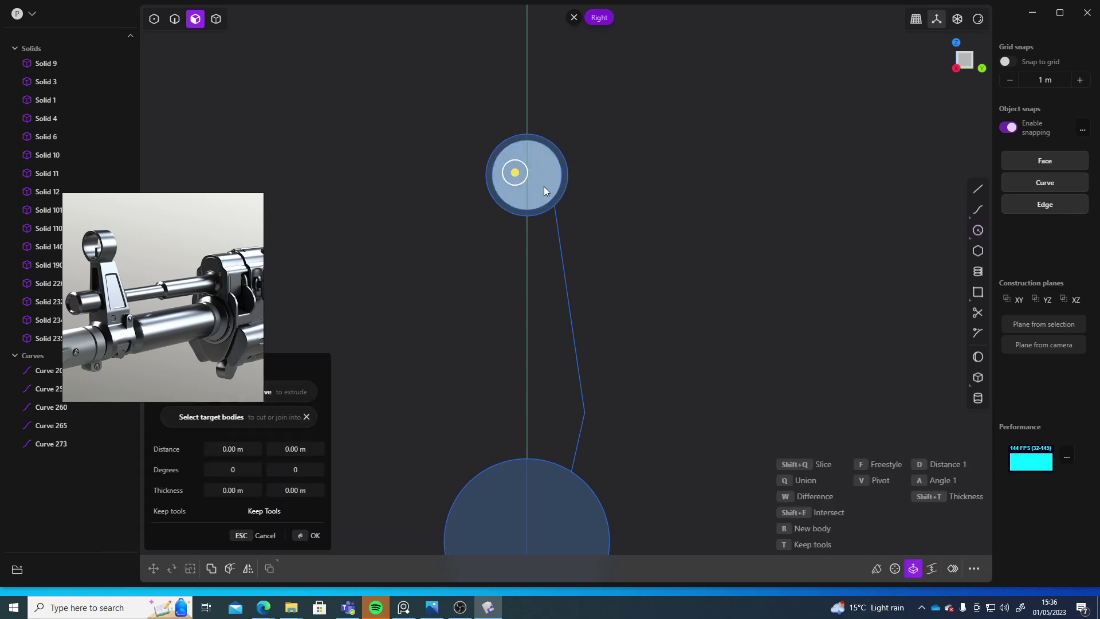
middle_drag(634, 217, 347, 532)
key(Escape)
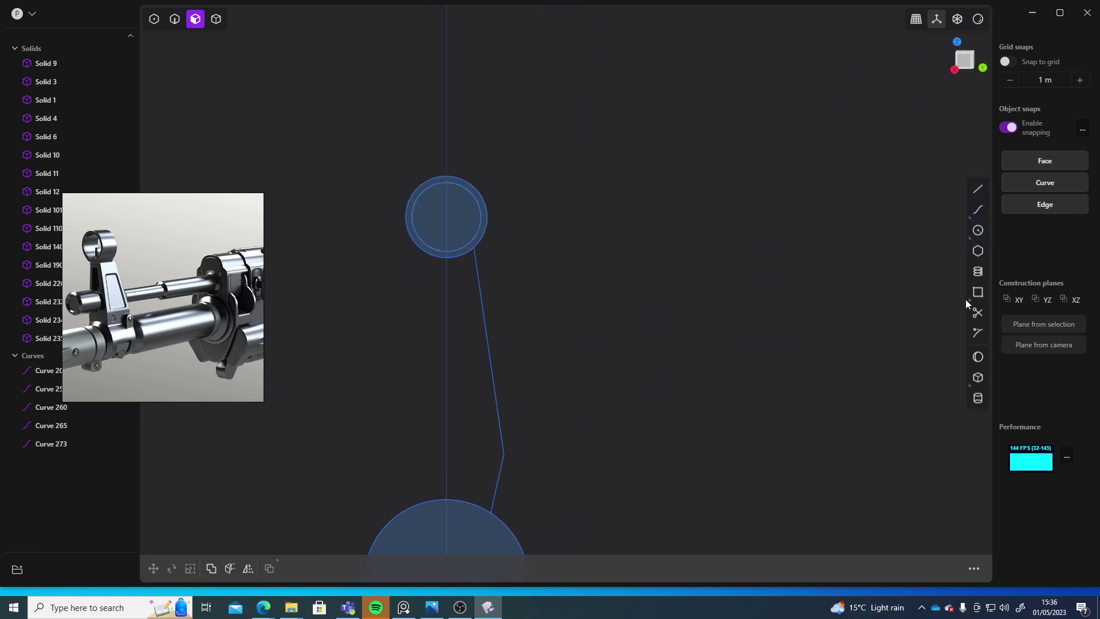
click(976, 314)
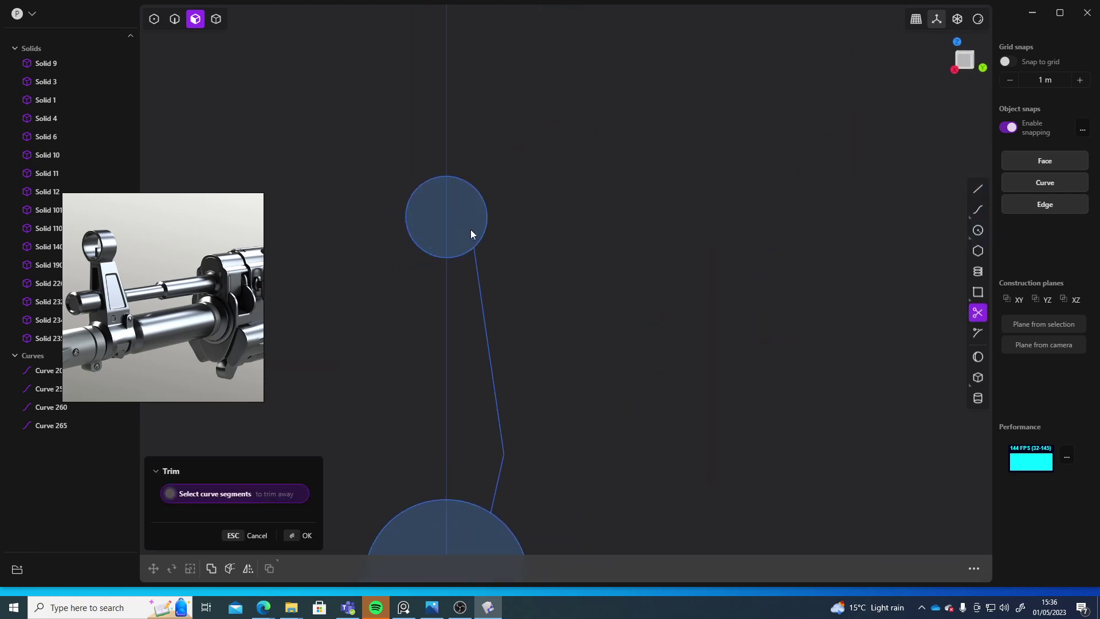
click(977, 313)
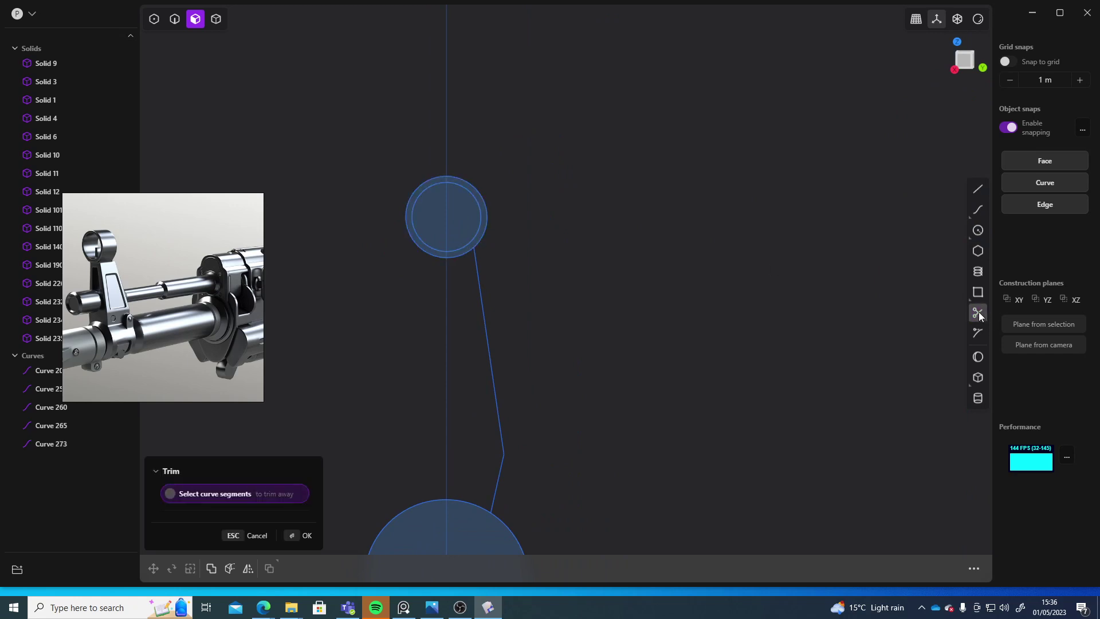
mouse_move(612, 265)
shift+middle_down()
mouse_move(630, 197)
mouse_move(604, 223)
shift+middle_up()
scroll(602, 222, down, 5)
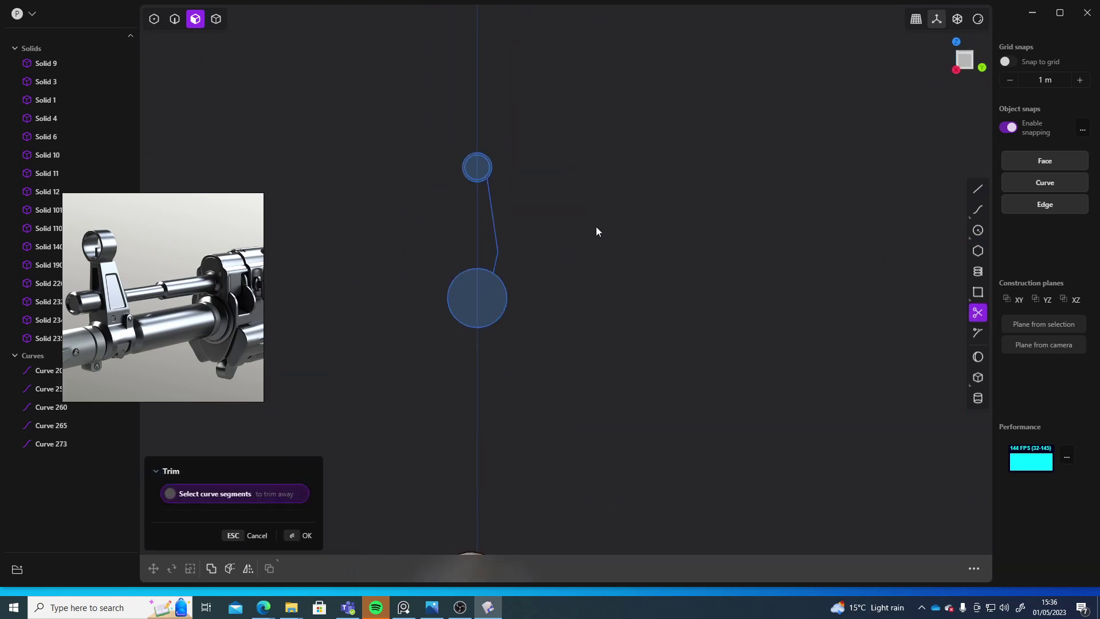
scroll(594, 227, up, 4)
shift+middle_drag(510, 249, 595, 247)
mouse_move(464, 259)
shift+middle_down()
mouse_move(500, 239)
mouse_move(499, 311)
shift+middle_up()
scroll(500, 238, up, 2)
scroll(526, 293, down, 1)
shift+middle_drag(561, 273, 586, 271)
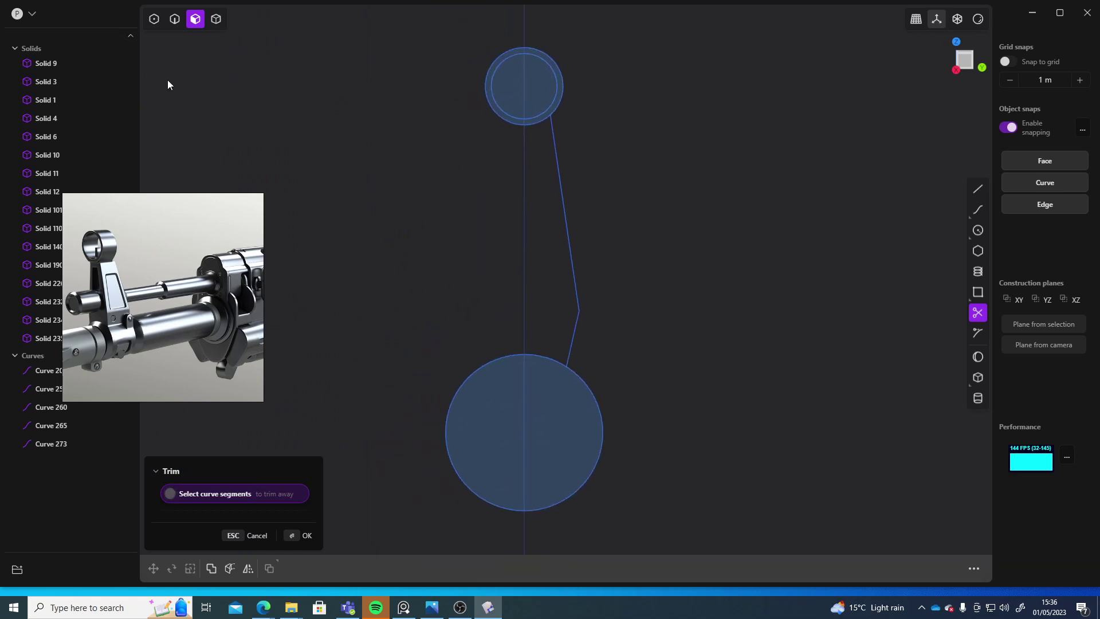
click(577, 264)
key(Escape)
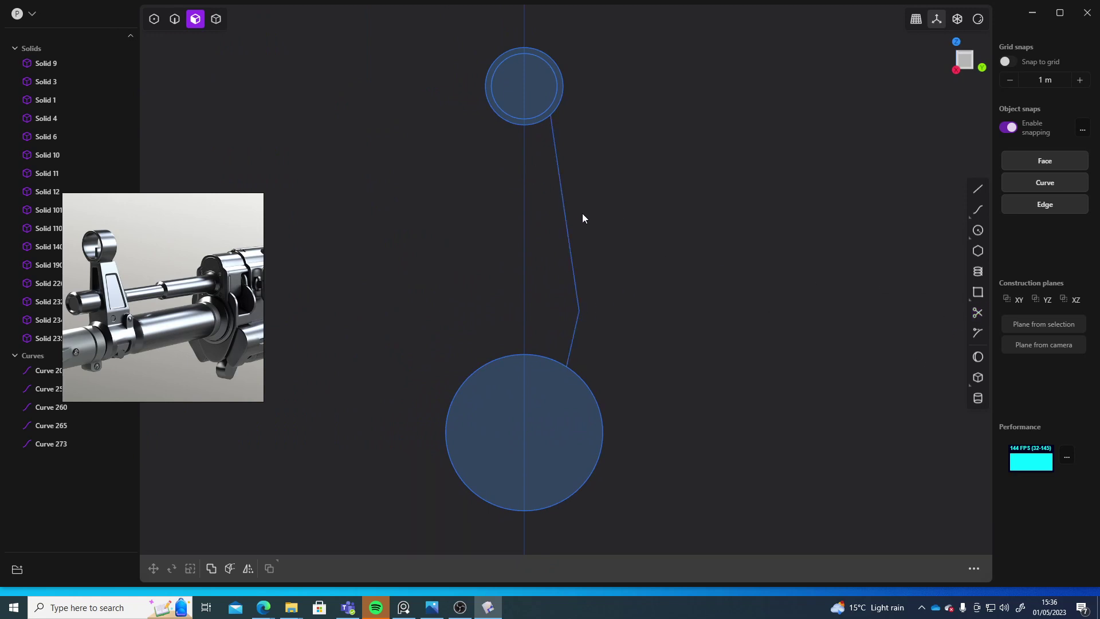
Step: Mirror the two-segment side line across the vertical centre axis of the front sight profile
key(2)
click(569, 224)
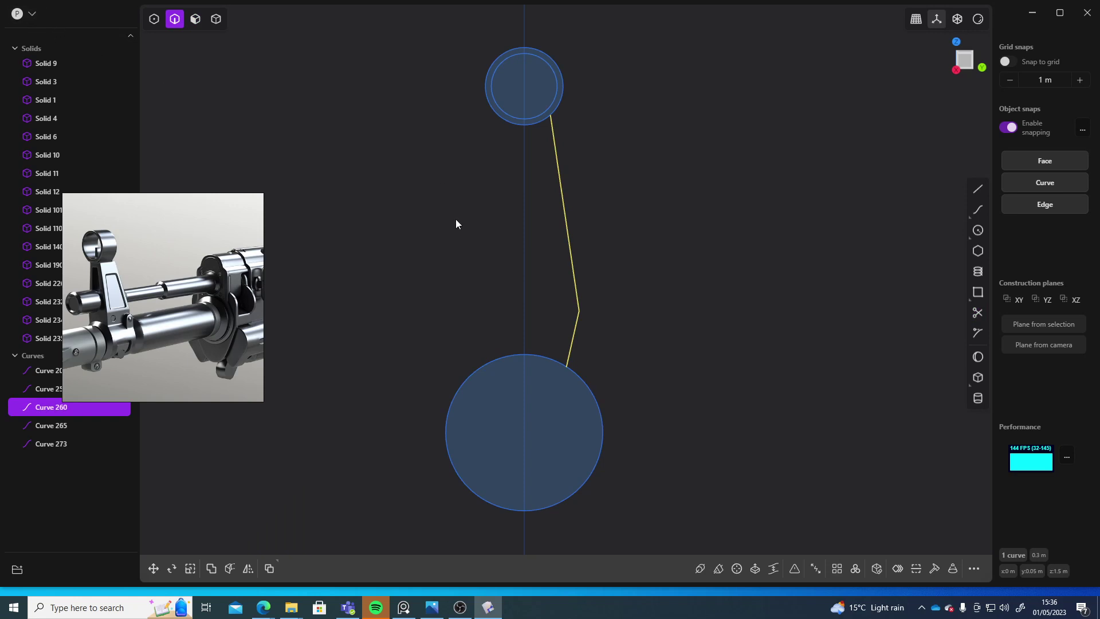
key(alt+x)
scroll(614, 115, down, 6)
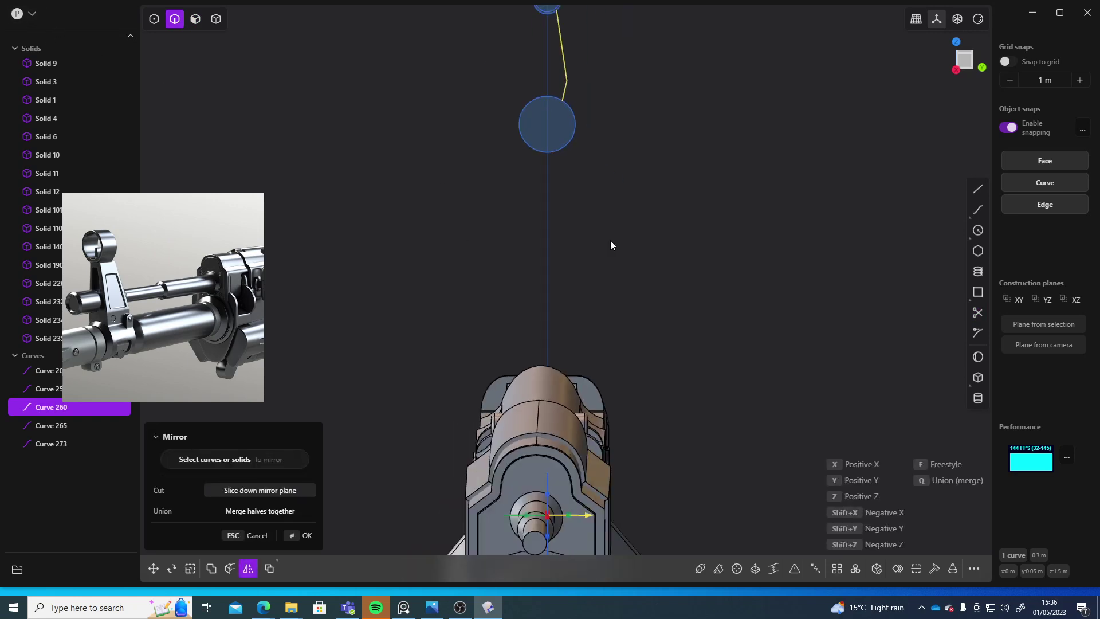
click(565, 347)
scroll(627, 287, up, 5)
shift+middle_drag(642, 152, 646, 314)
key(Return)
click(639, 274)
Step: Examine from the right view where the side lines meet the upper and lower circles
shift+middle_drag(810, 271, 410, 342)
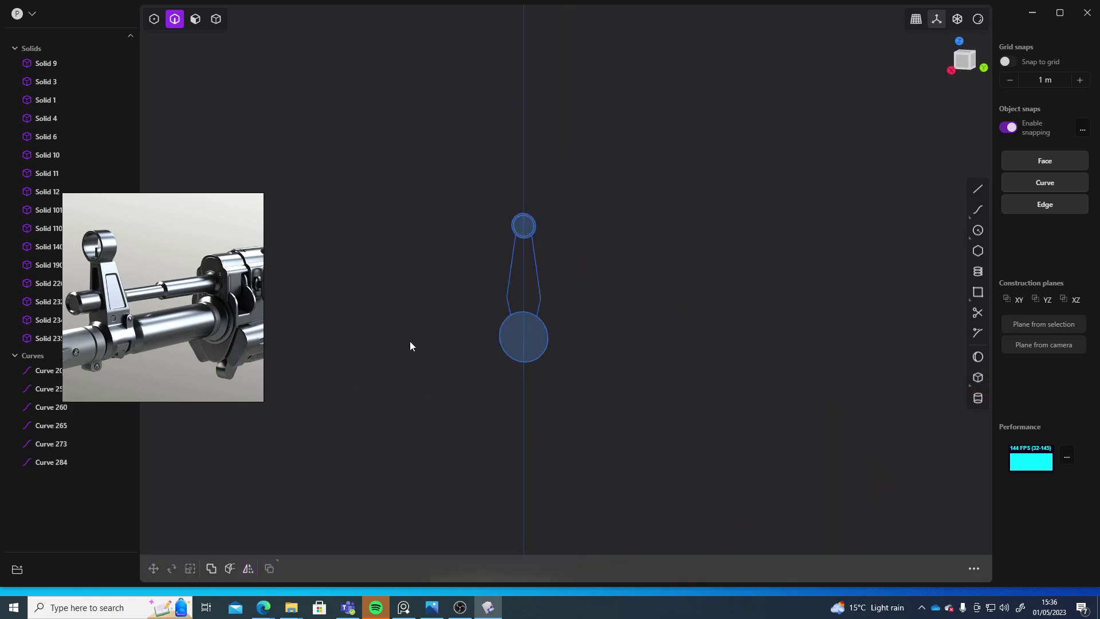
shift+middle_drag(796, 306, 631, 307)
right_drag(631, 307, 715, 287)
click(960, 60)
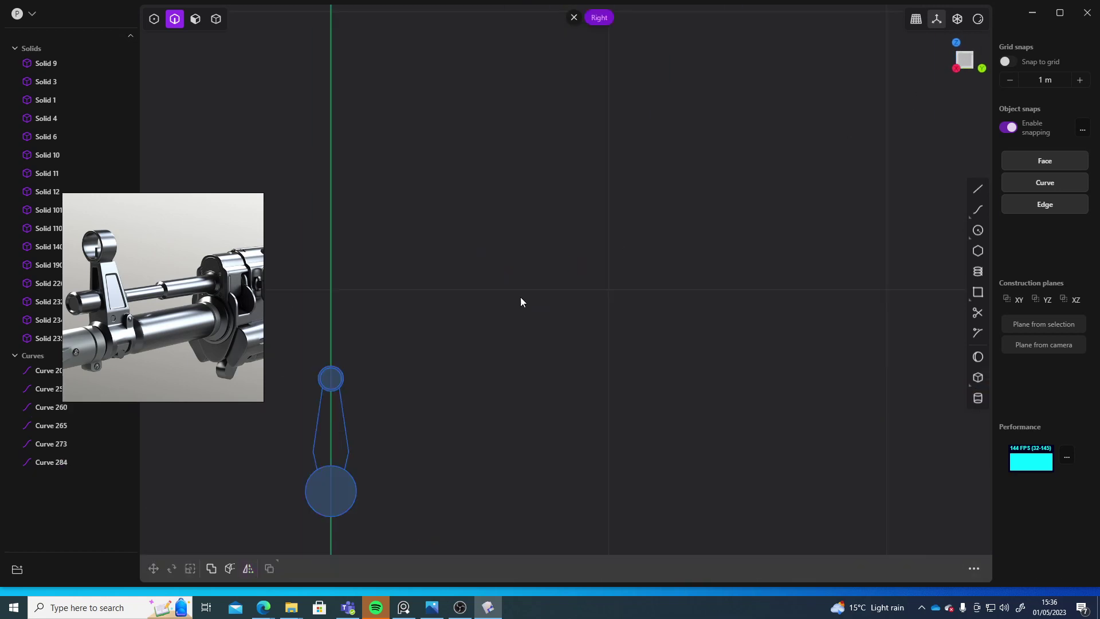
scroll(596, 218, up, 5)
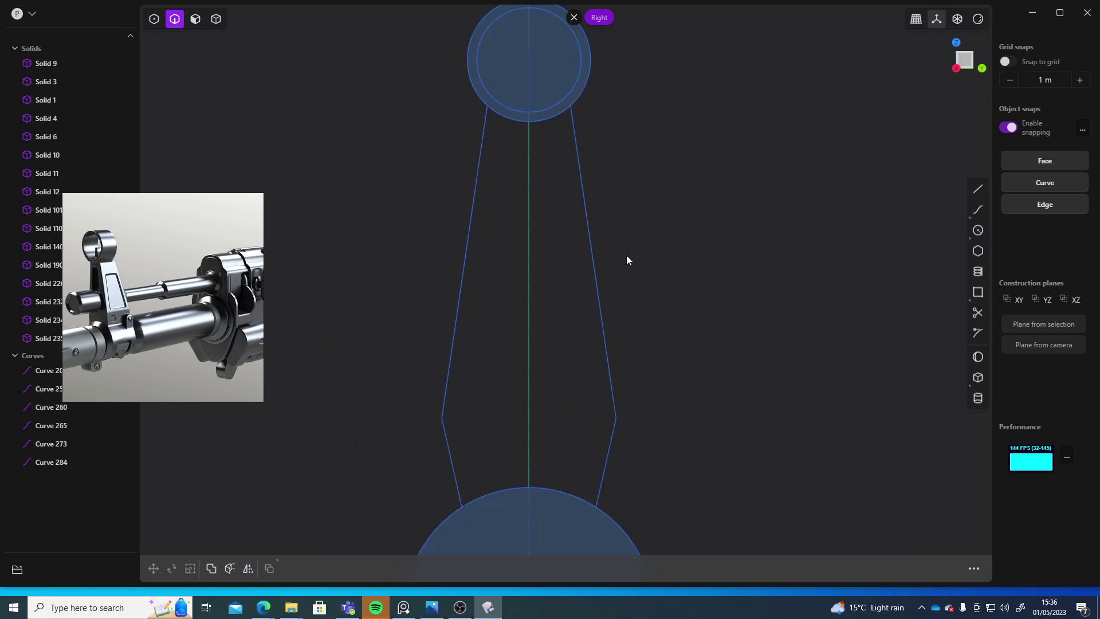
scroll(627, 255, down, 3)
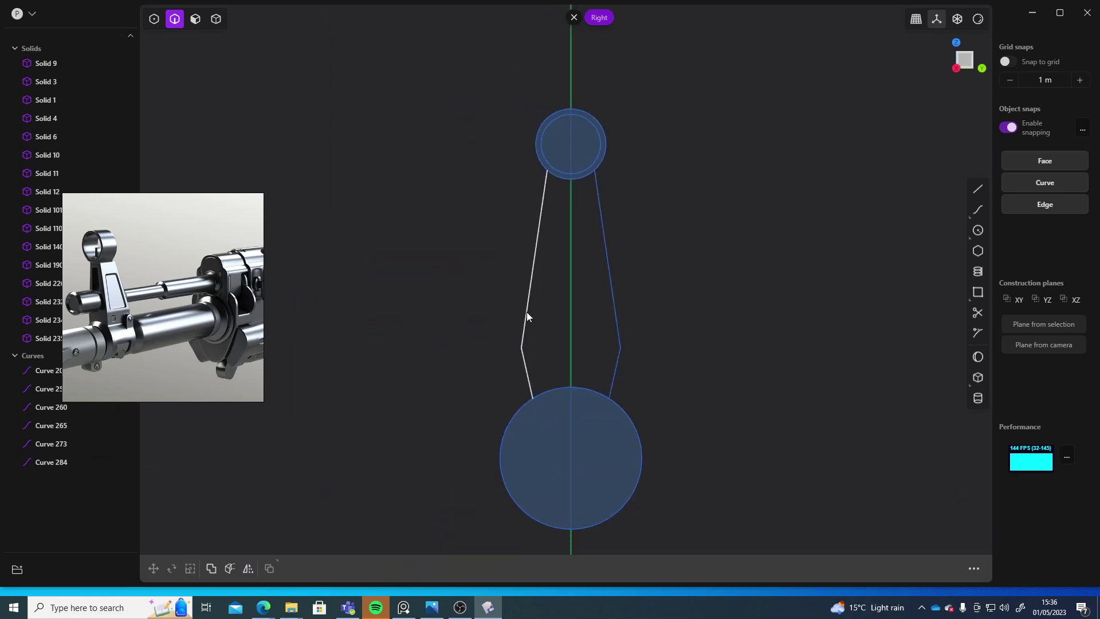
scroll(606, 403, up, 5)
scroll(636, 405, up, 3)
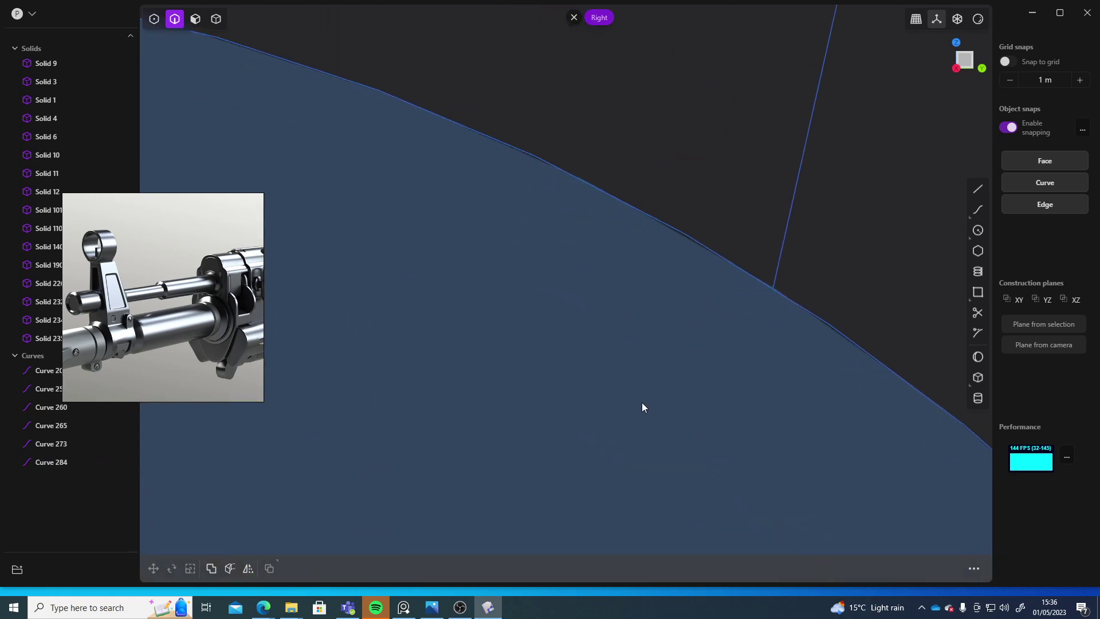
scroll(659, 251, up, 3)
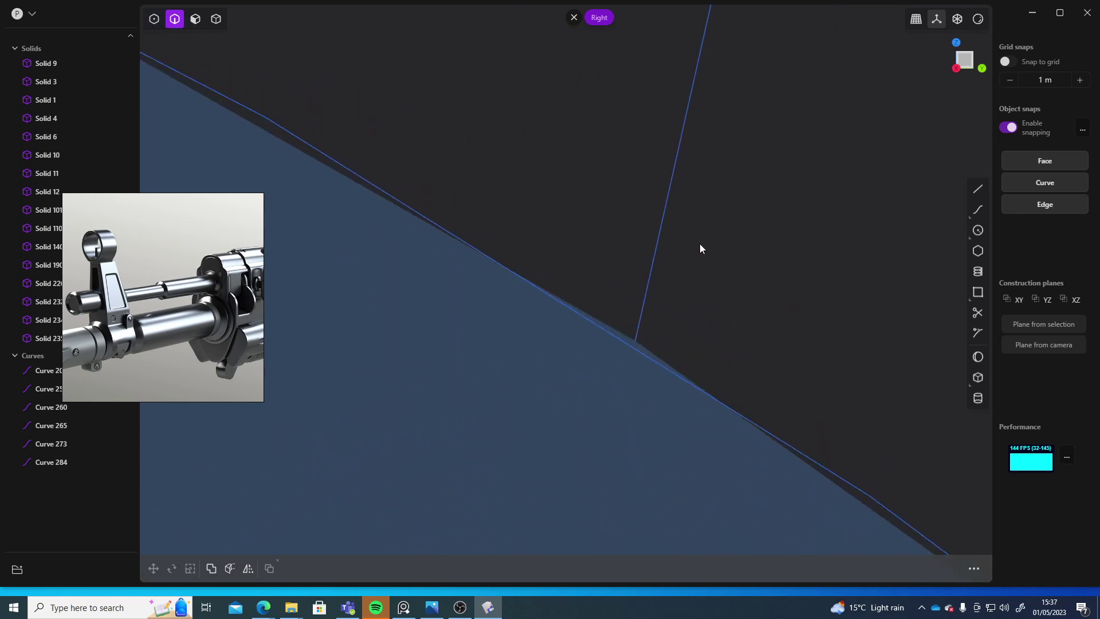
scroll(700, 243, down, 8)
scroll(663, 257, up, 4)
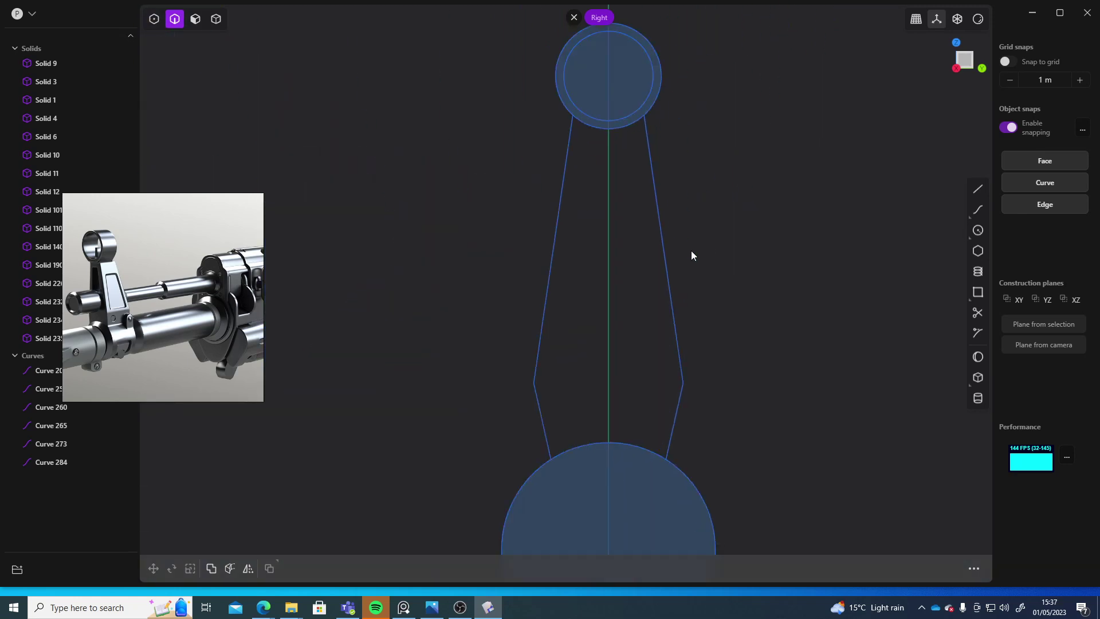
shift+middle_drag(667, 284, 603, 378)
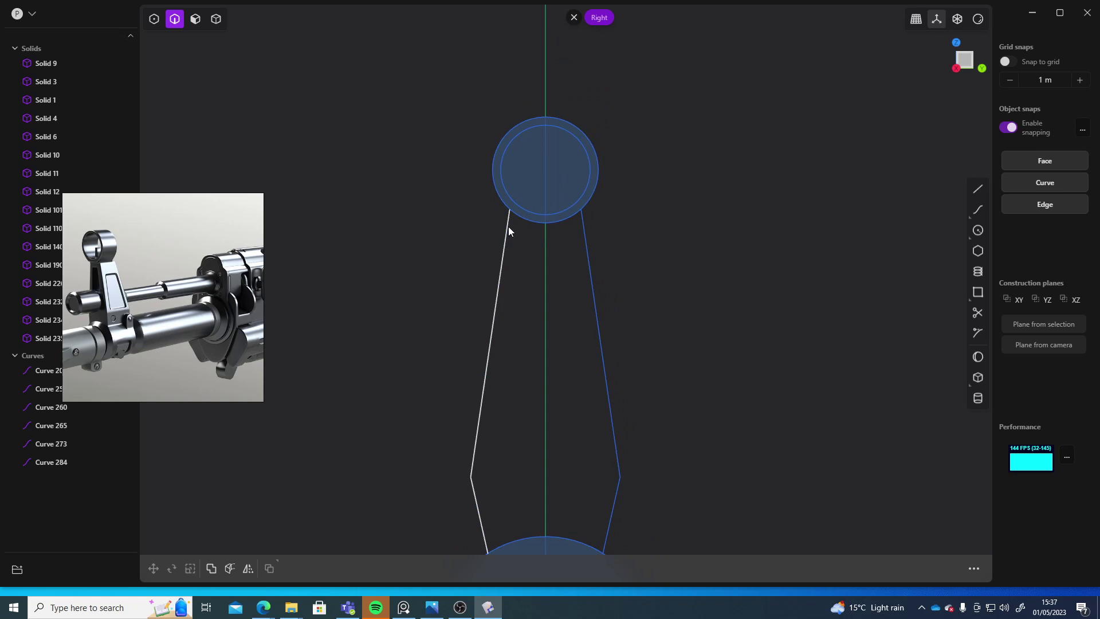
Step: Raise the upper endpoints of both side lines slightly so the lines reach into the upper circle and close the profile
key(1)
click(510, 210)
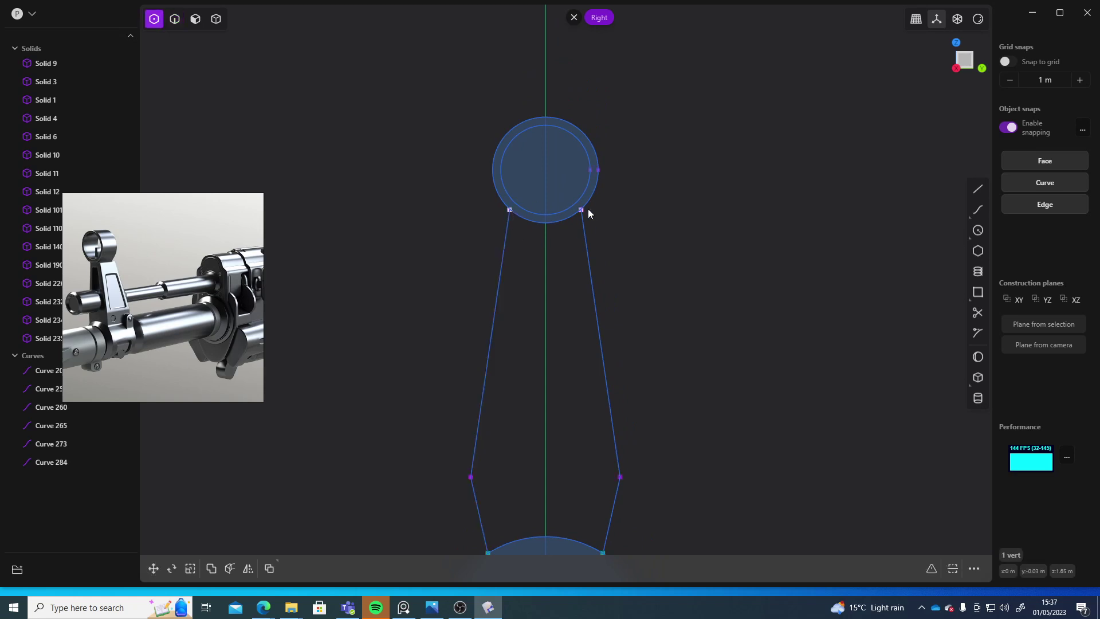
shift+click(579, 211)
key(g)
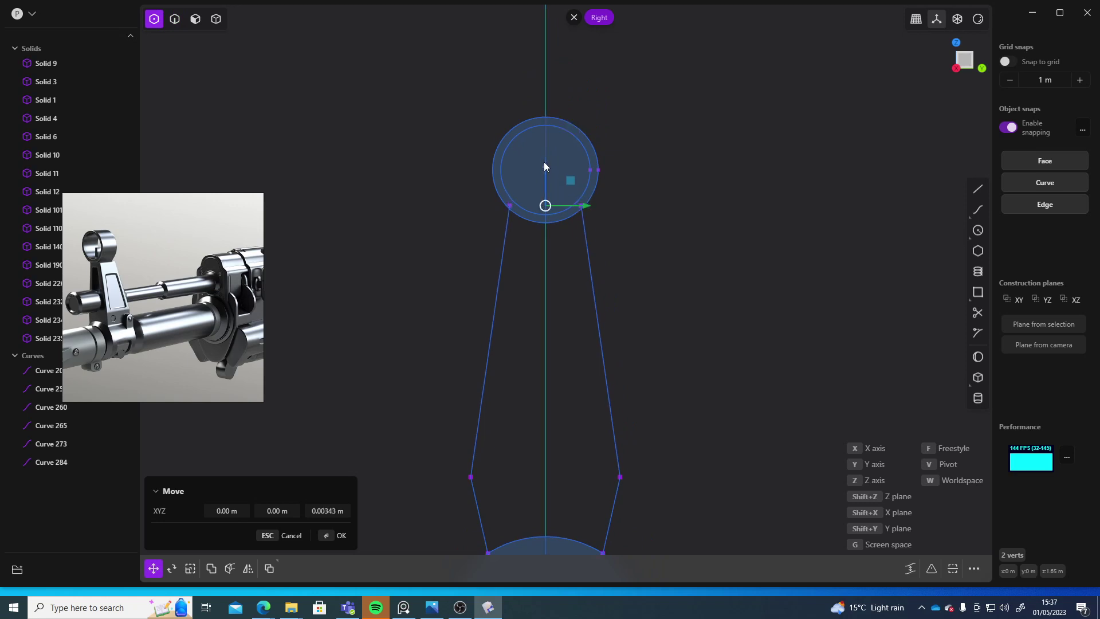
key(Escape)
key(g)
drag(546, 171, 546, 166)
right_click(743, 190)
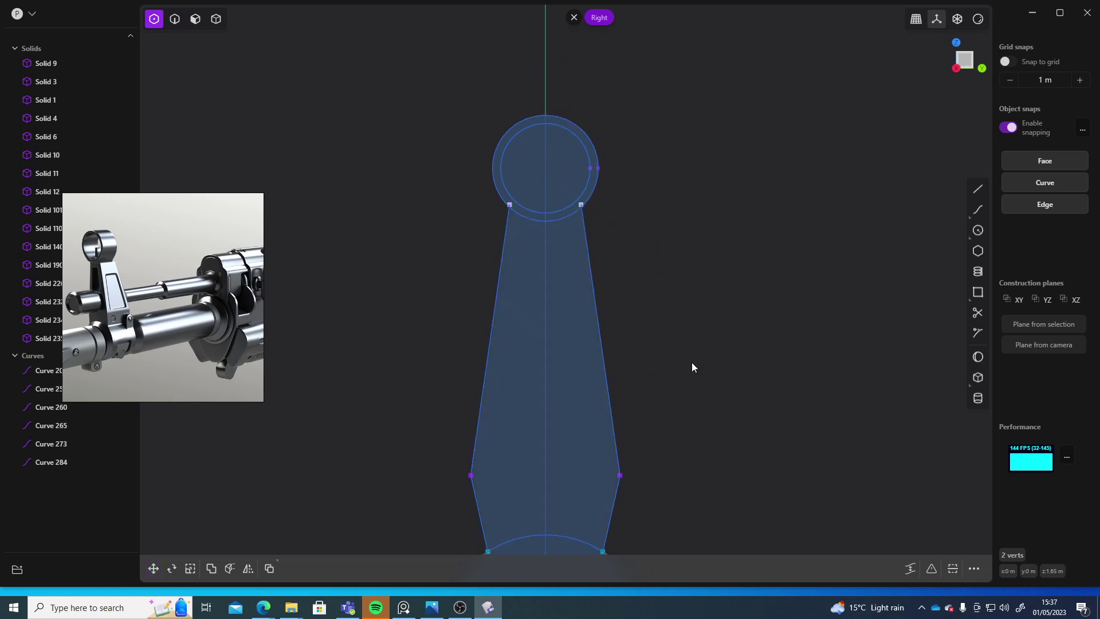
shift+middle_drag(652, 511, 648, 300)
click(733, 274)
Step: Draw a concentric inner circle of about 0.06 m radius inside the large lower circle
shift+middle_drag(751, 225, 729, 370)
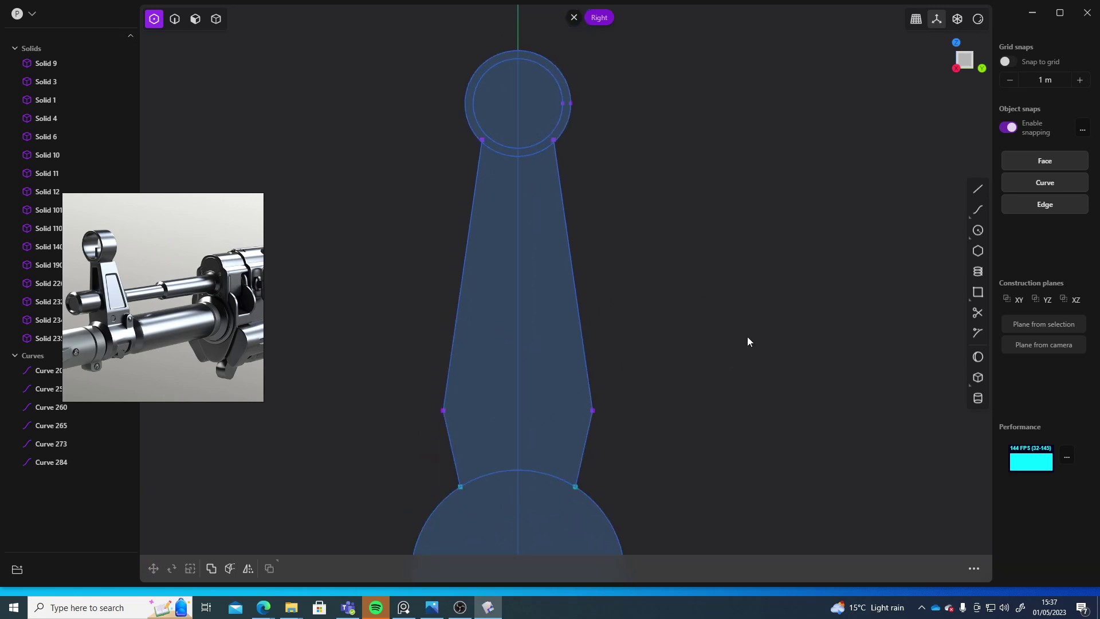
scroll(751, 375, down, 5)
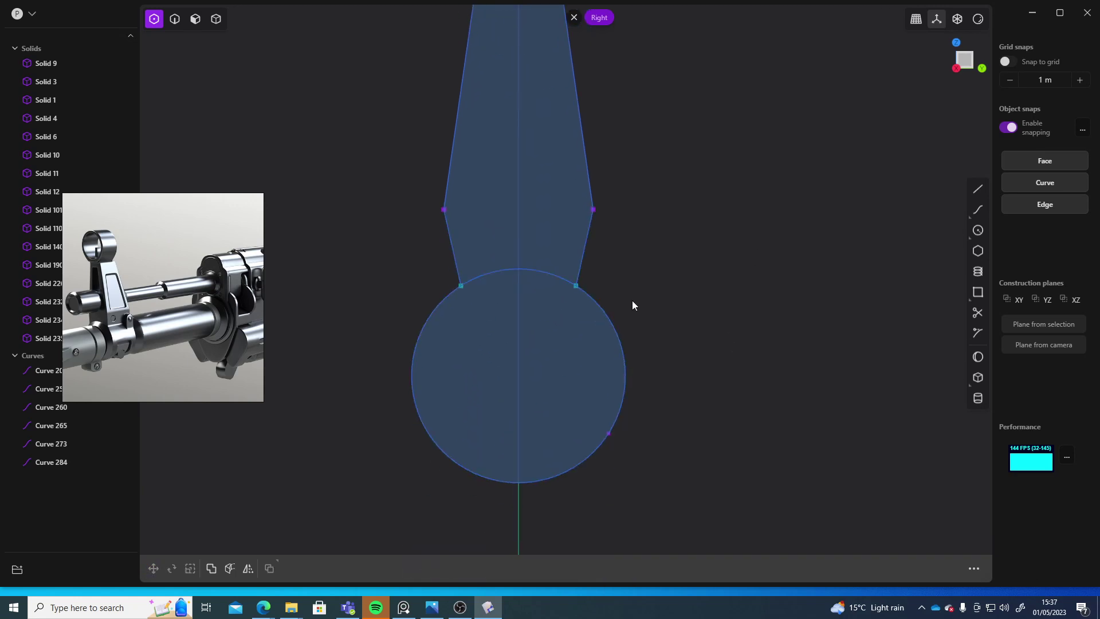
shift+middle_drag(660, 375, 673, 336)
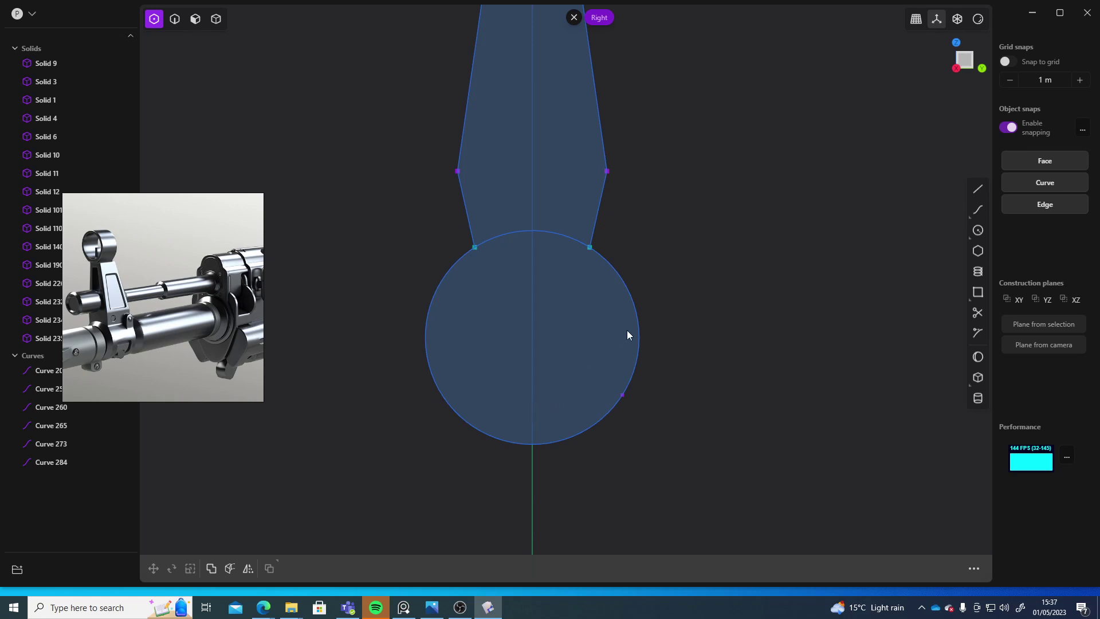
scroll(899, 366, down, 1)
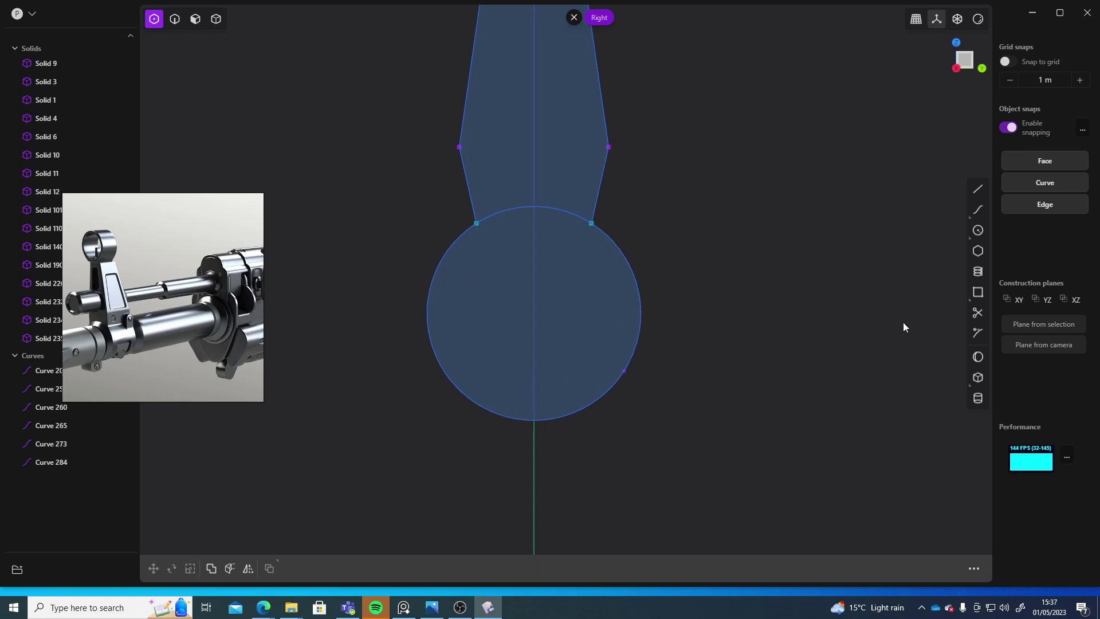
click(978, 230)
click(535, 316)
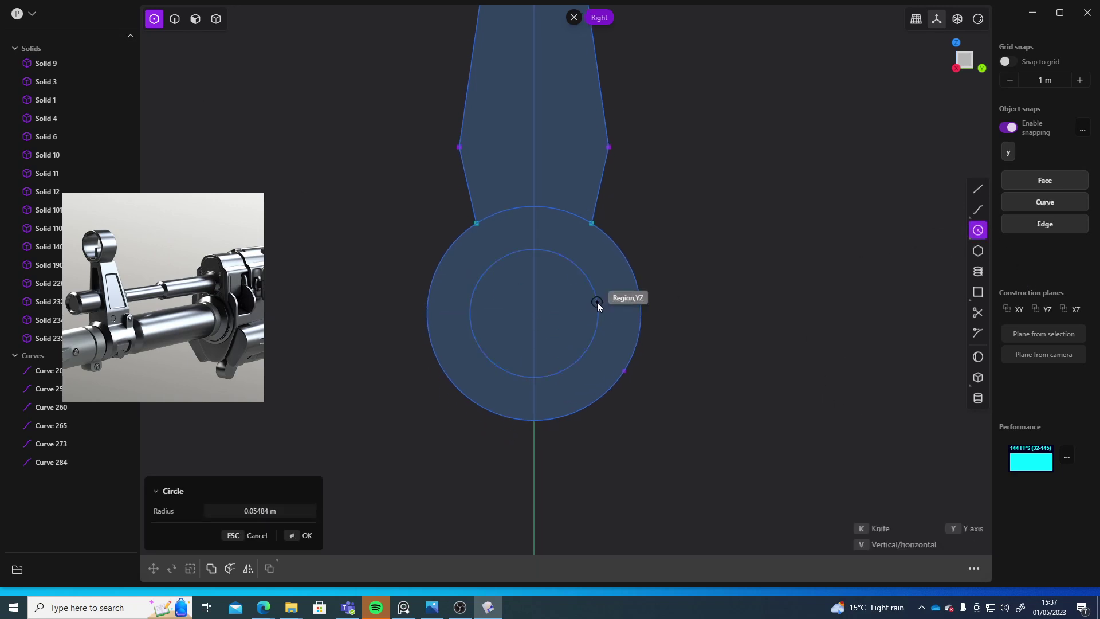
click(607, 299)
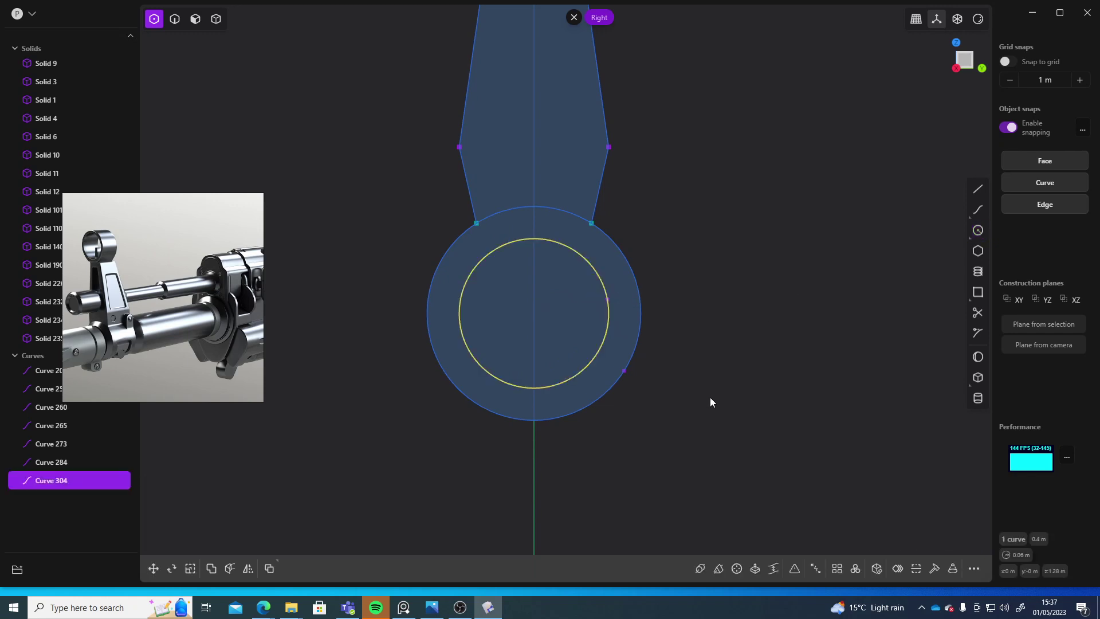
Step: Extrude the lower ring, the tapered stem and the upper ring together into one solid front sight, leaving both inner circles open
scroll(845, 265, down, 3)
key(3)
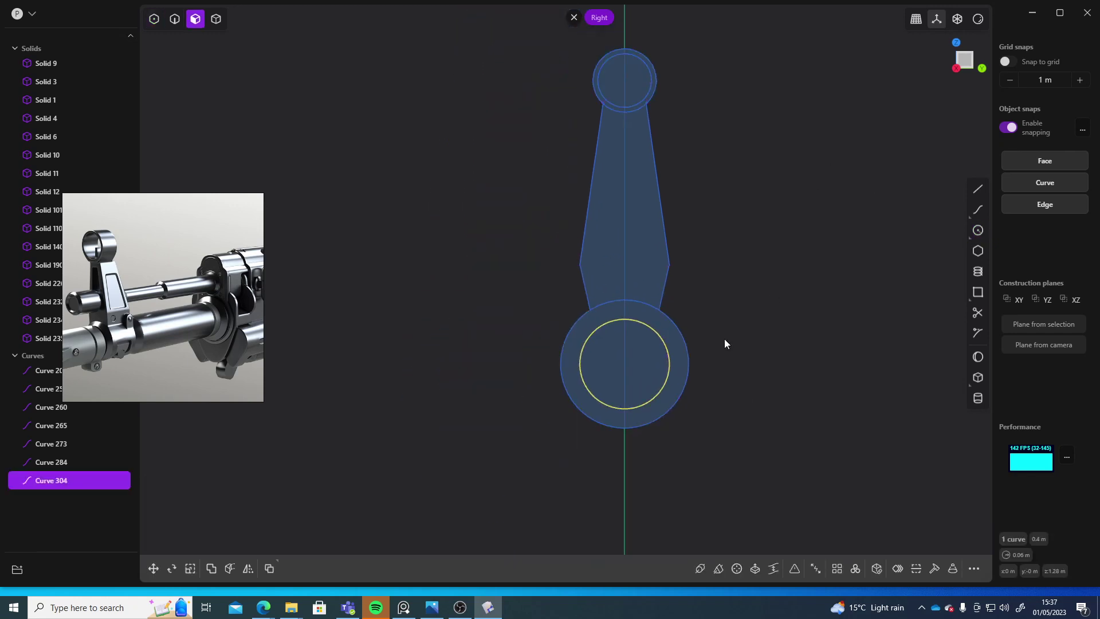
click(672, 351)
key(e)
click(644, 264)
shift+middle_drag(720, 198, 692, 309)
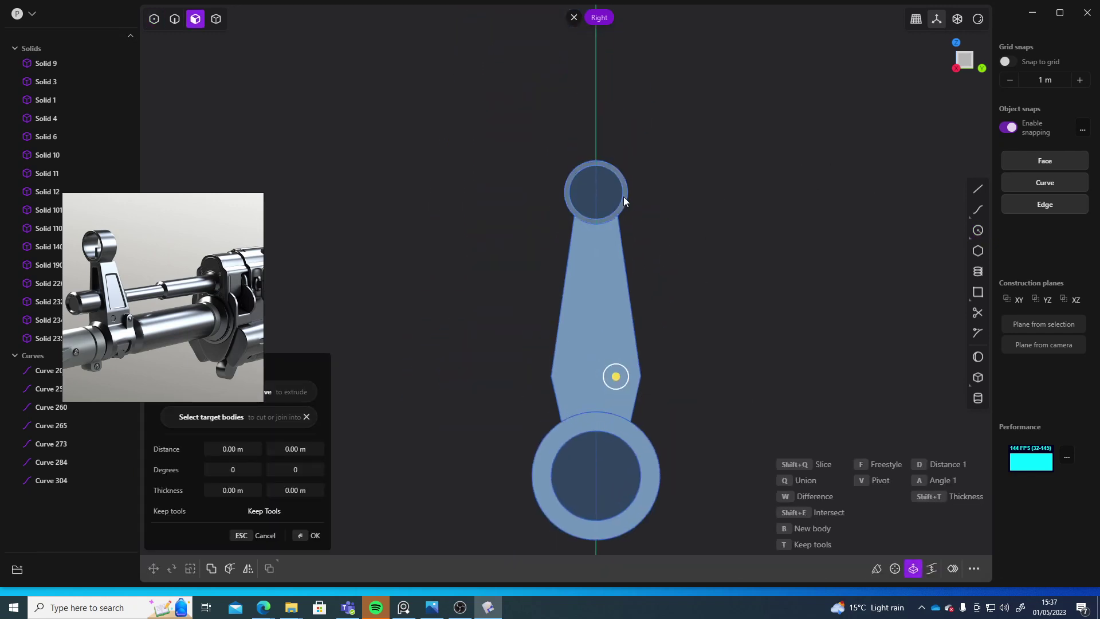
click(623, 197)
middle_drag(796, 331, 762, 347)
scroll(762, 347, down, 5)
shift+middle_drag(833, 293, 590, 326)
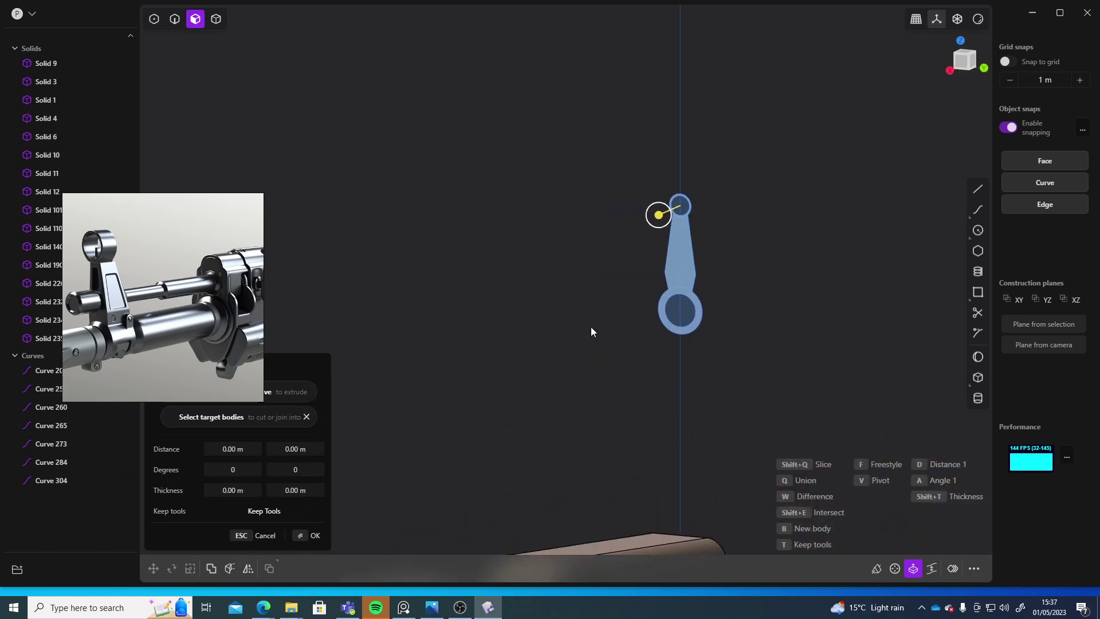
mouse_move(659, 216)
mouse_down()
mouse_move(630, 229)
mouse_move(641, 225)
mouse_up()
middle_drag(785, 280, 465, 303)
scroll(539, 305, up, 6)
scroll(469, 290, down, 3)
shift+middle_drag(599, 328, 446, 297)
drag(410, 235, 429, 219)
middle_drag(430, 218, 532, 260)
drag(552, 187, 540, 188)
right_click(736, 338)
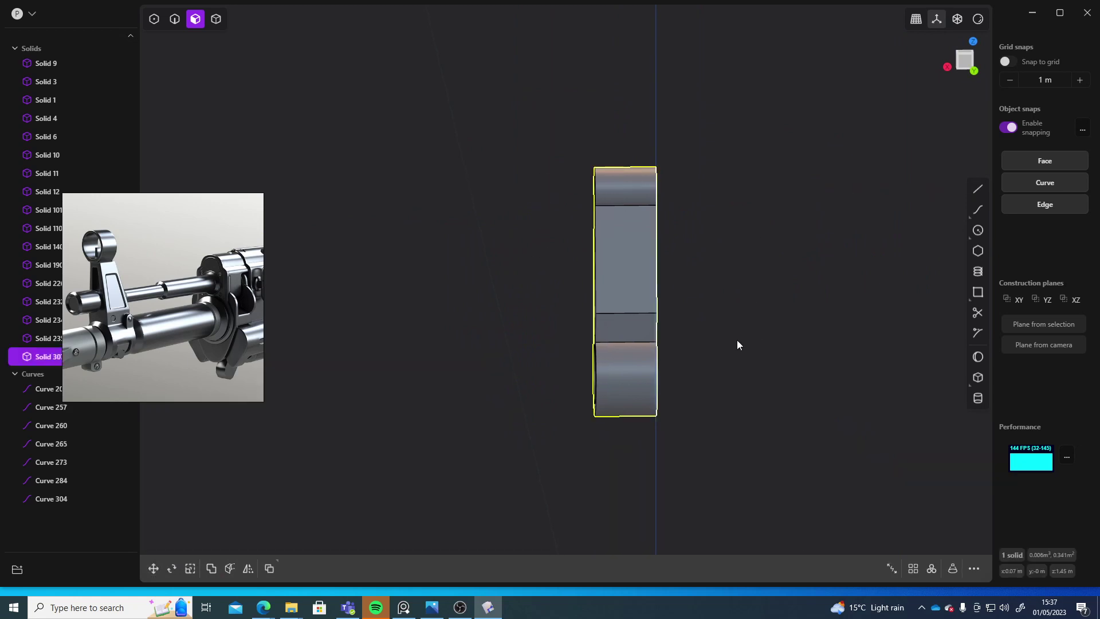
Step: Move the front sight solid about 6.5 m along the X axis from the stock end past the front of the gun
shift+middle_drag(736, 339, 579, 321)
middle_drag(579, 321, 744, 277)
scroll(694, 348, down, 5)
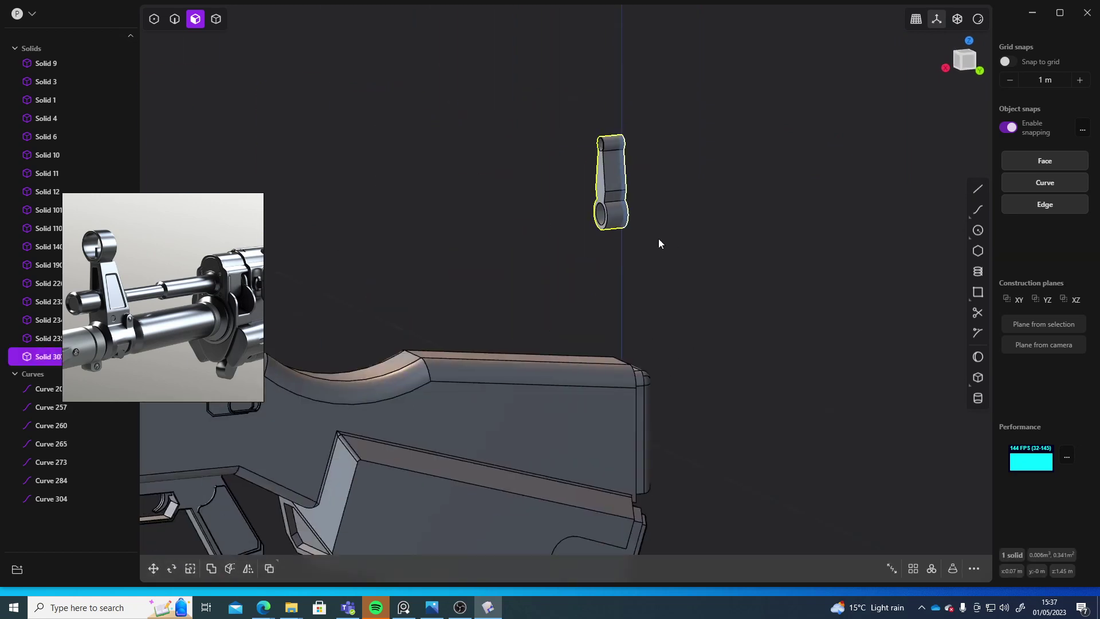
key(4)
middle_drag(611, 195, 702, 135)
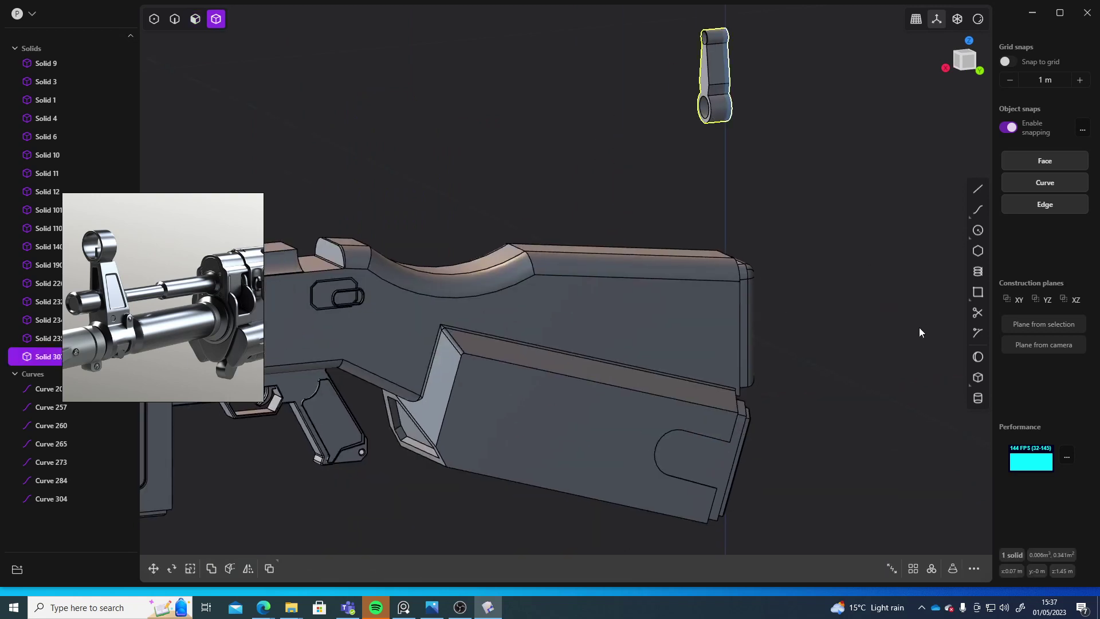
scroll(799, 328, down, 3)
key(g)
drag(739, 205, 181, 259)
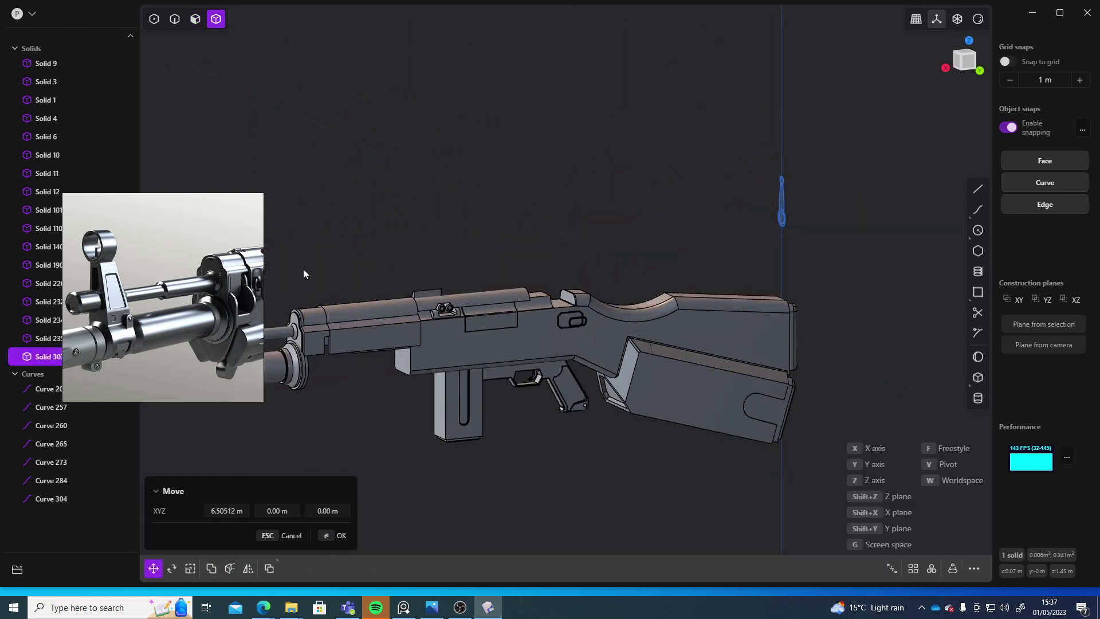
shift+middle_drag(303, 269, 636, 272)
scroll(516, 289, up, 6)
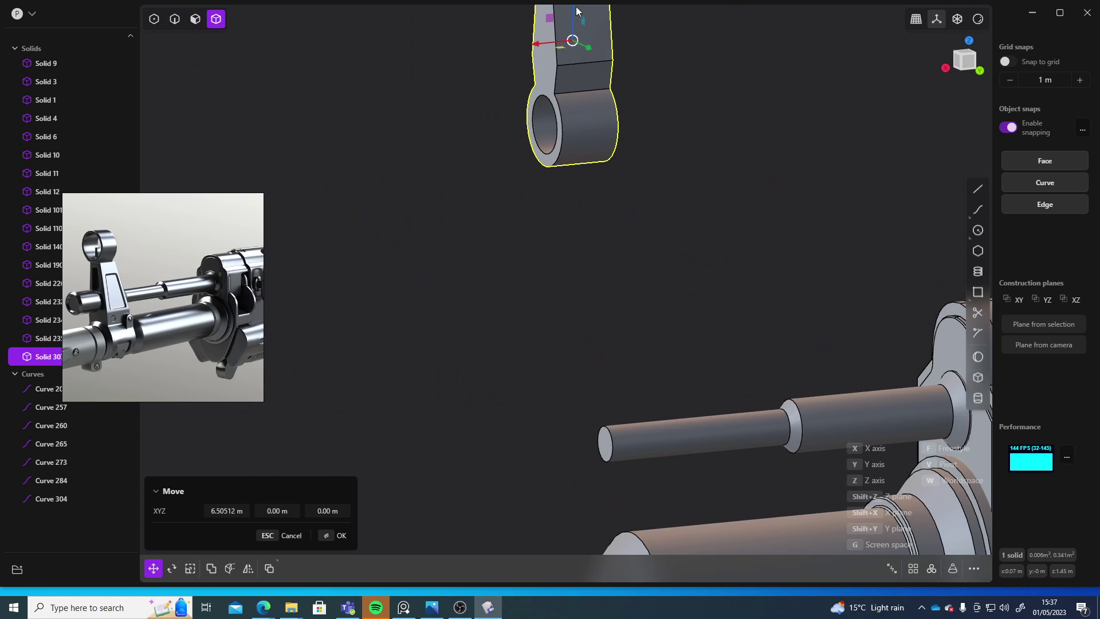
Step: Lower the front sight along the Z axis and shift it along X to the muzzle end of the barrel
drag(576, 10, 601, 120)
double_click(693, 108)
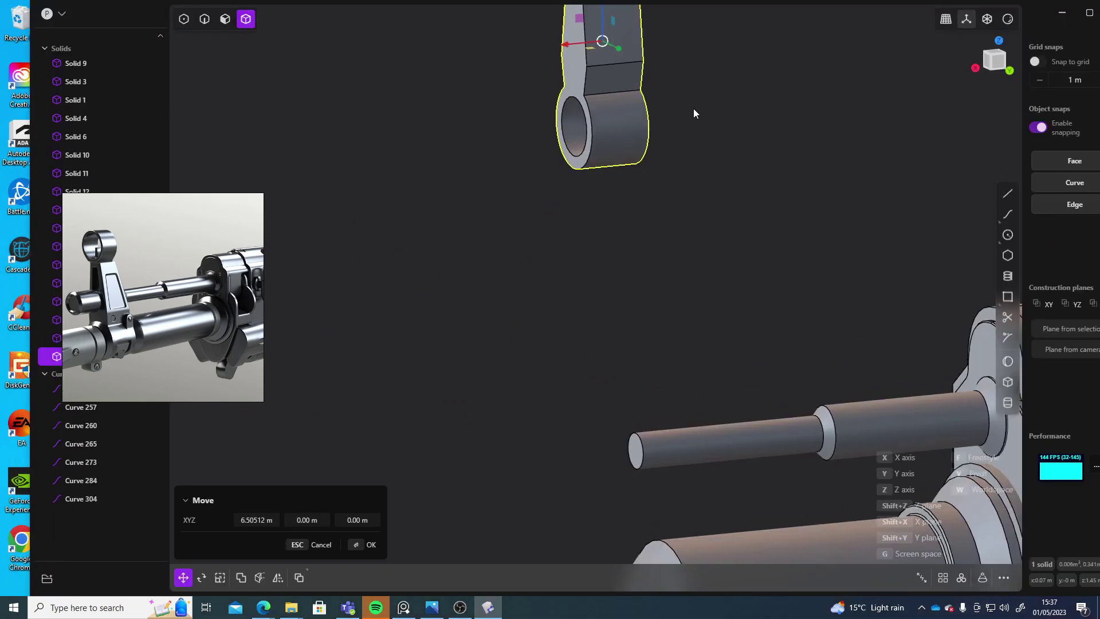
shift+middle_drag(703, 92, 658, 210)
drag(556, 121, 557, 188)
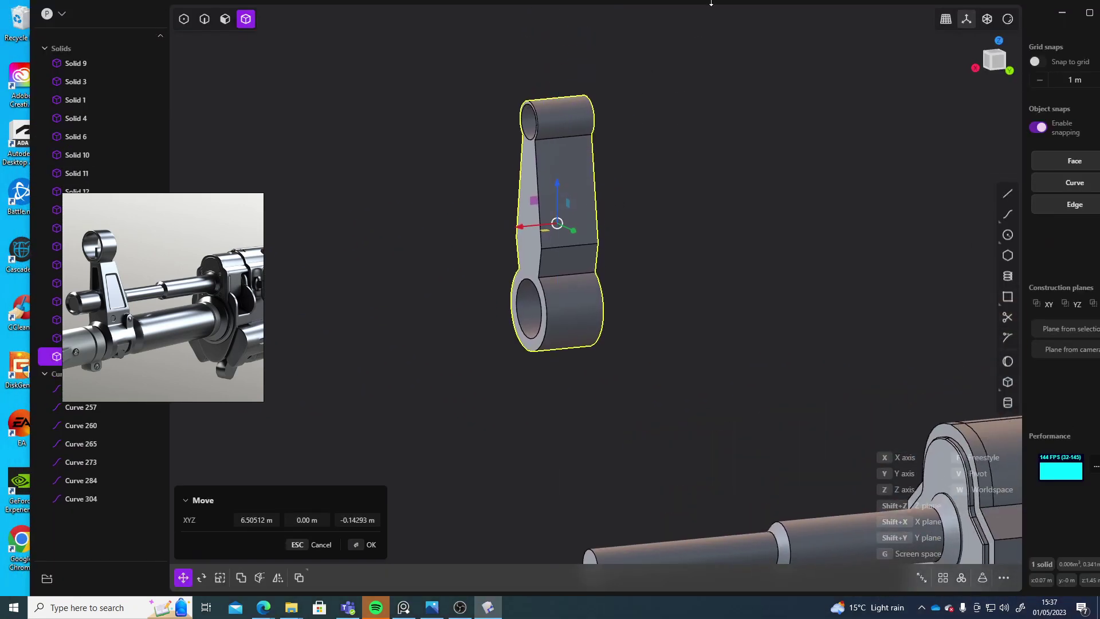
drag(710, 3, 685, 17)
click(1090, 37)
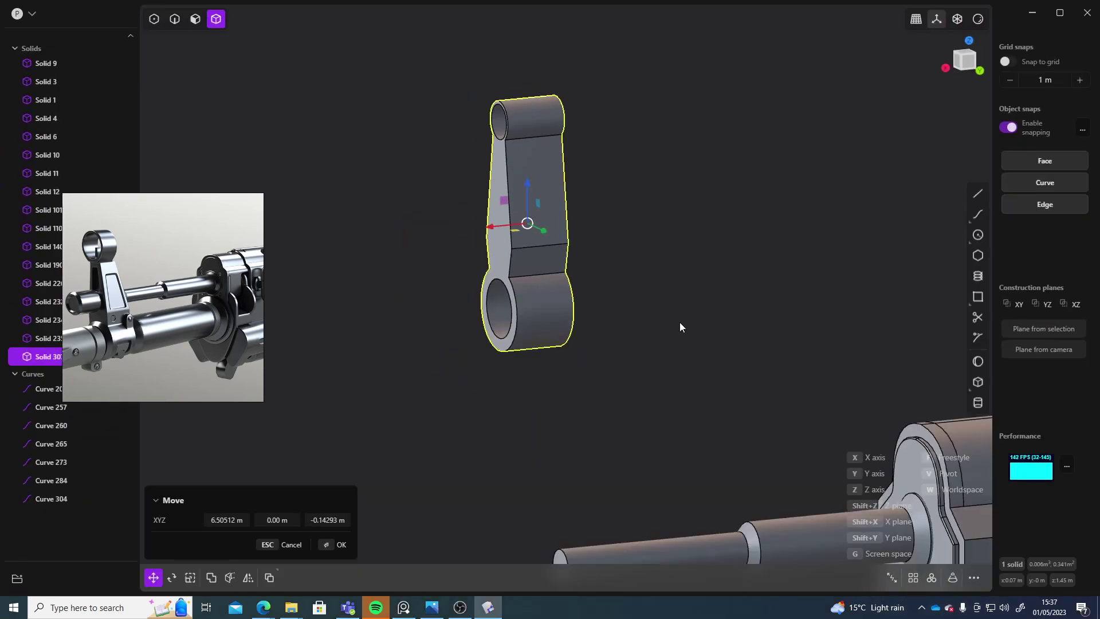
scroll(679, 321, down, 5)
drag(611, 239, 605, 287)
middle_drag(639, 297, 739, 304)
scroll(745, 327, up, 4)
middle_drag(659, 292, 609, 267)
drag(593, 255, 618, 280)
Step: Scale up the front sight at the muzzle and raise it about 0.066 m along Z
key(s)
middle_drag(618, 281, 707, 326)
key(g)
drag(579, 206, 584, 187)
middle_drag(584, 187, 603, 232)
drag(582, 183, 584, 180)
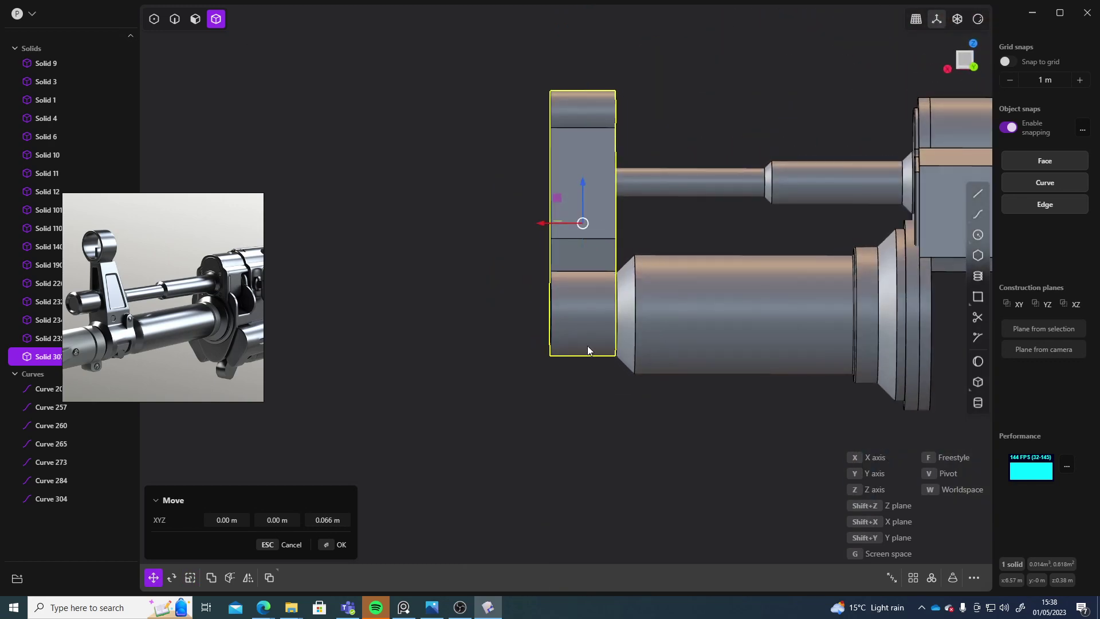
middle_drag(587, 349, 699, 404)
Step: Scale up the front sight slightly at the muzzle and try raising it about 0.022 m along Z
key(s)
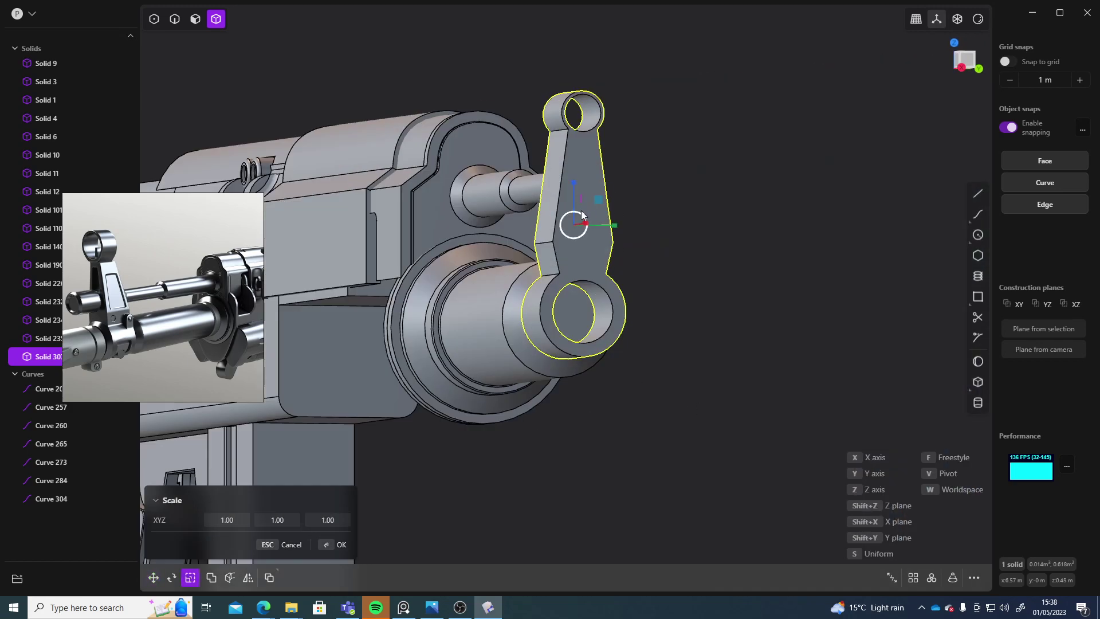
key(g)
drag(576, 184, 579, 178)
middle_drag(639, 198, 785, 212)
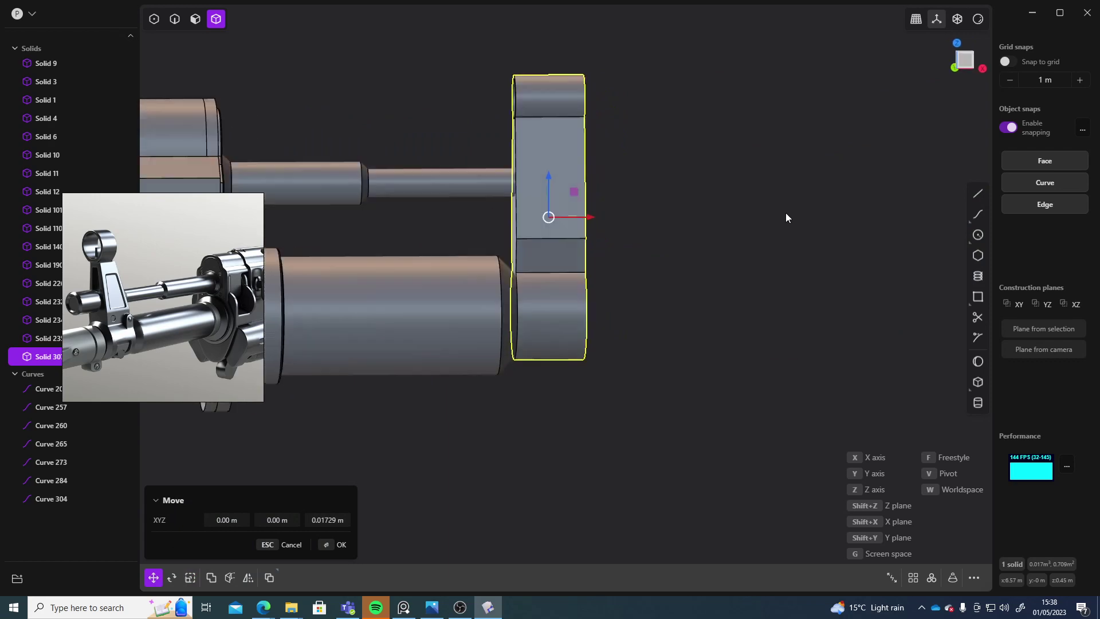
drag(550, 179, 551, 176)
middle_drag(621, 214, 560, 210)
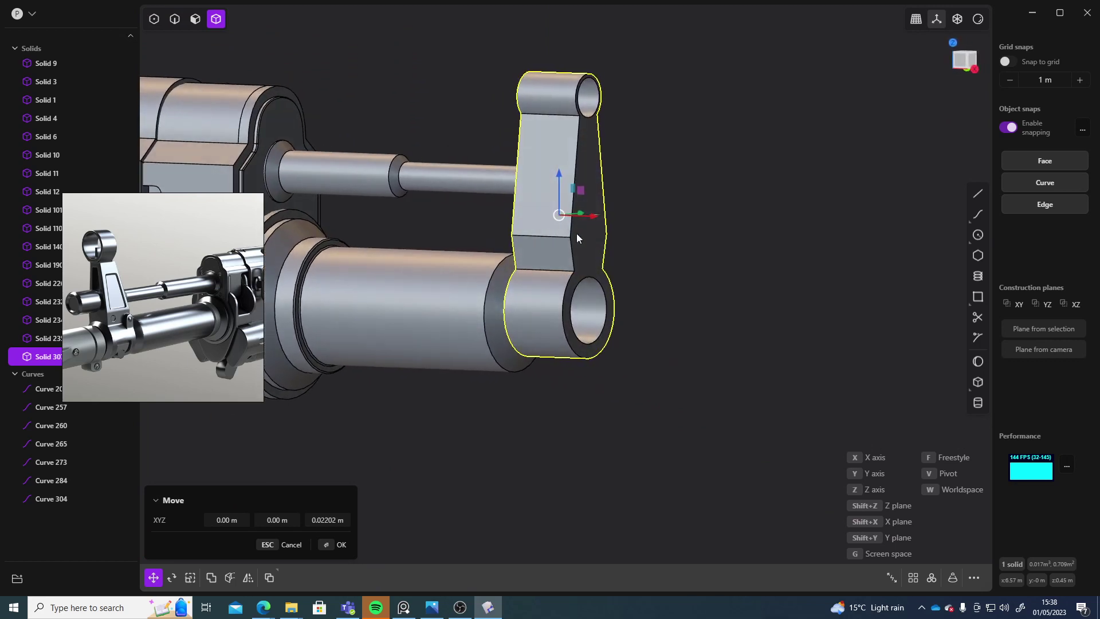
key(g)
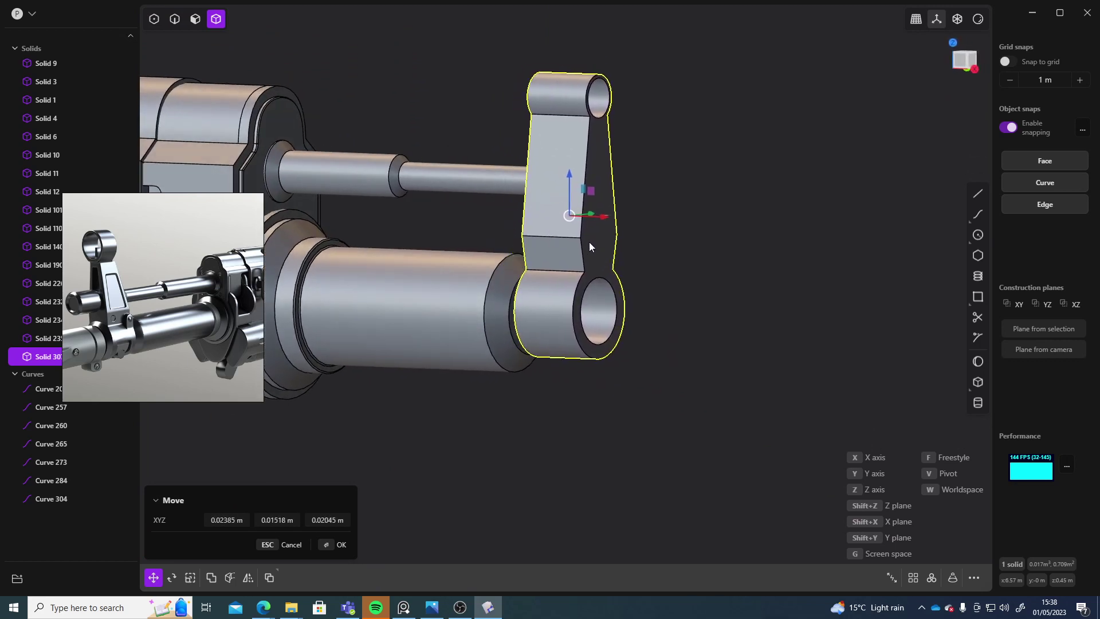
key(Escape)
Step: Scale up the front sight further, then shift it about 0.017 m along X and raise it about 0.061 m along Z
key(s)
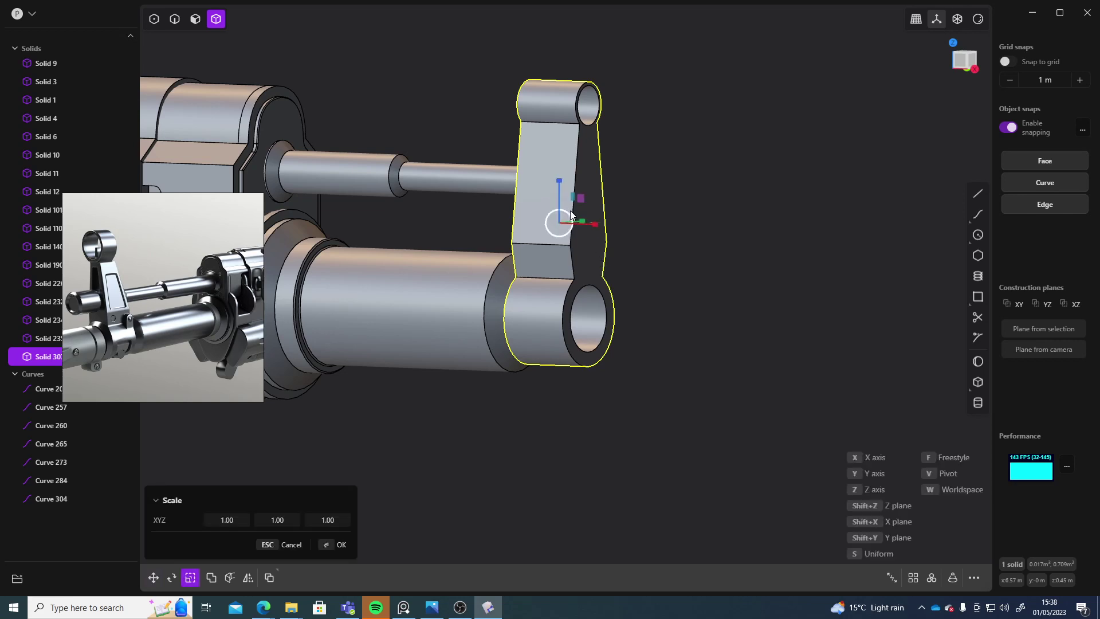
click(575, 220)
key(g)
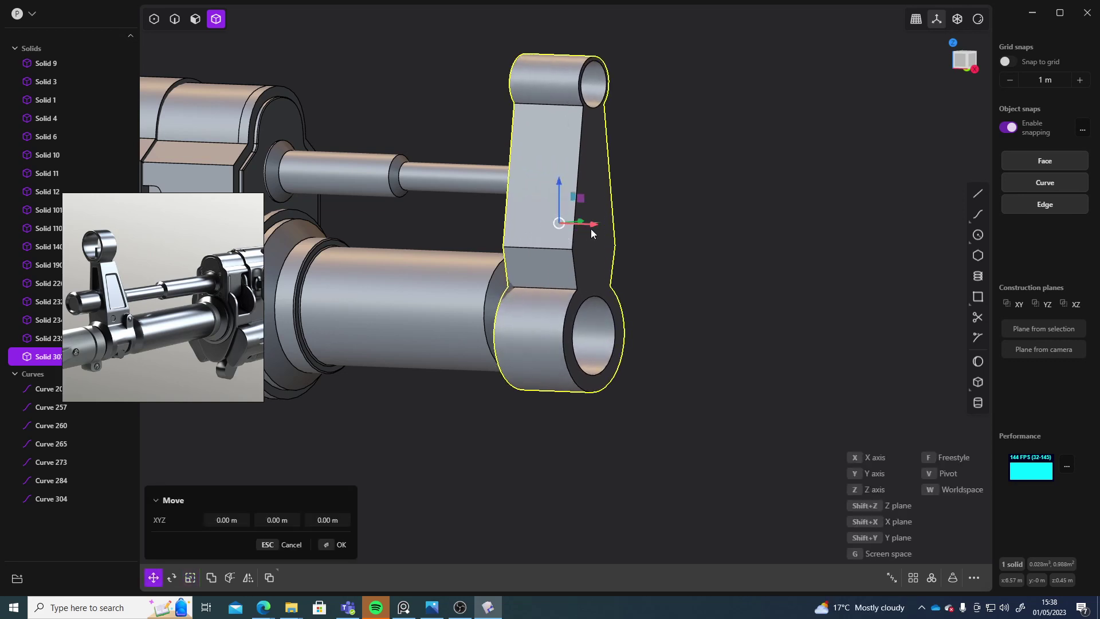
key(x)
drag(597, 226, 597, 226)
middle_drag(601, 229, 650, 240)
drag(557, 184, 555, 165)
click(558, 164)
middle_drag(676, 246, 570, 273)
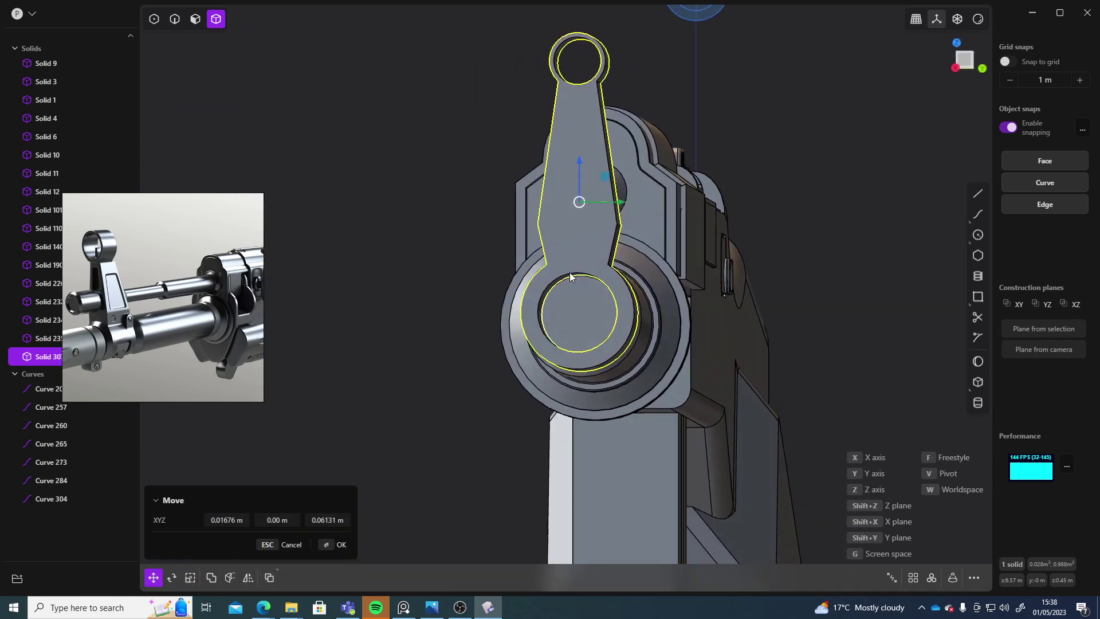
key(Return)
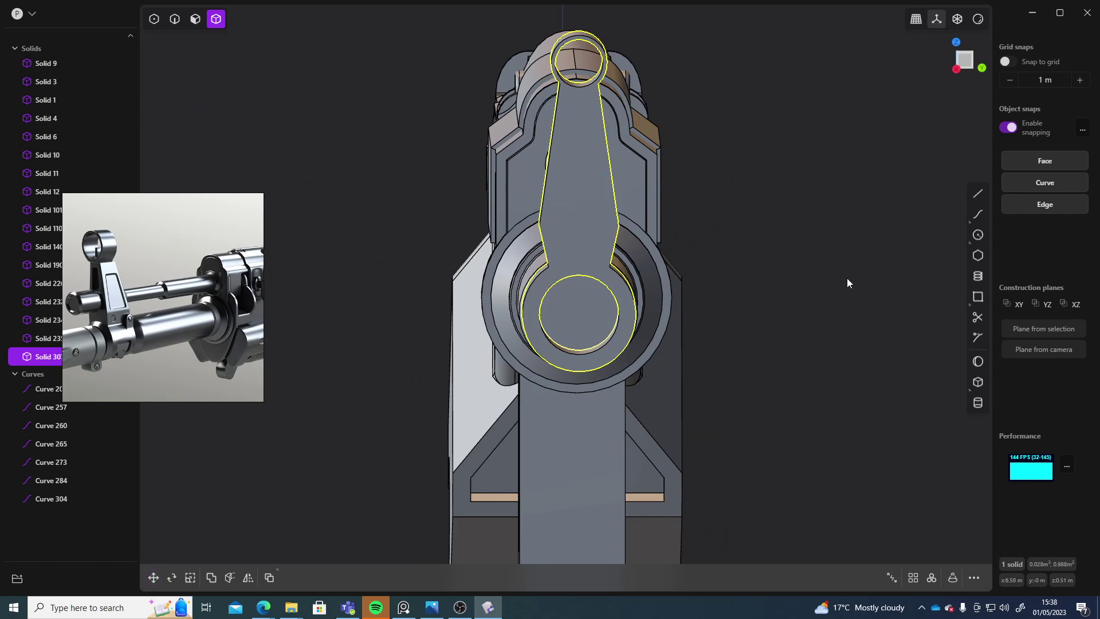
Step: Examine the whole gun from the front and side, comparing the front sight's proportions with the reference image
middle_drag(846, 277, 564, 417)
click(647, 463)
scroll(647, 464, down, 3)
click(615, 365)
scroll(595, 429, down, 4)
scroll(768, 484, down, 5)
click(554, 465)
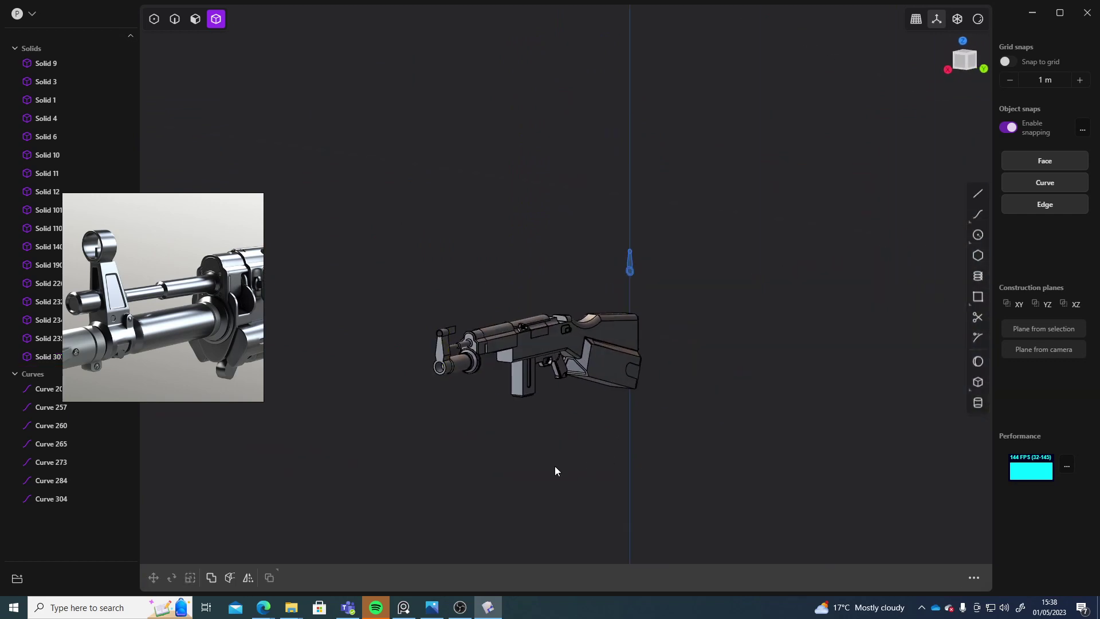
middle_drag(555, 465, 698, 468)
scroll(584, 430, up, 6)
shift+middle_drag(712, 402, 741, 426)
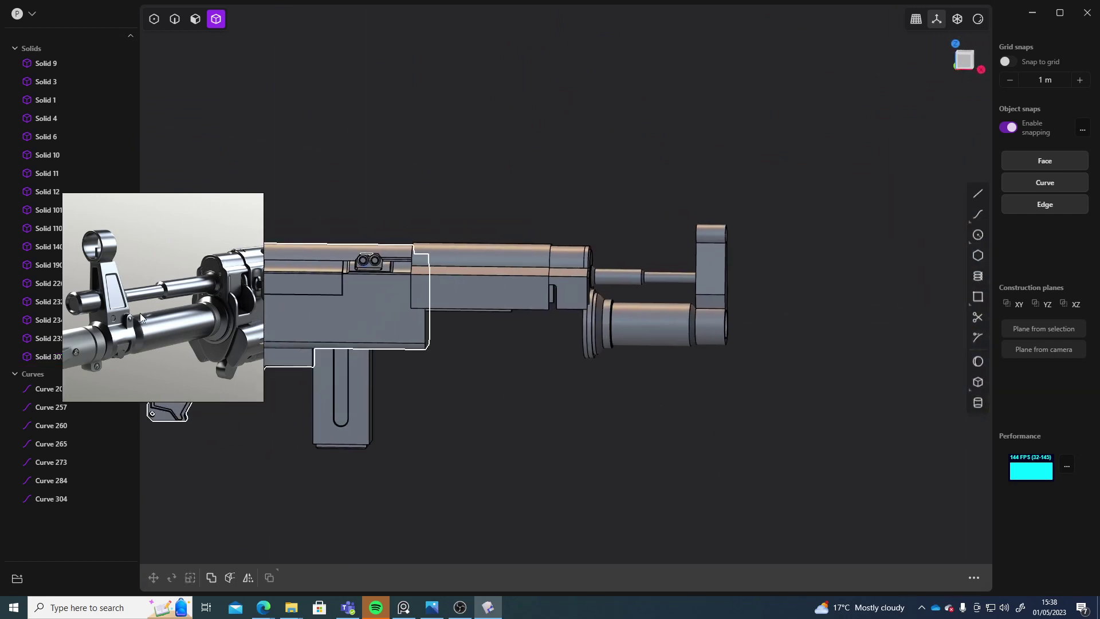
scroll(140, 313, down, 2)
middle_drag(757, 274, 808, 266)
Step: Scale up the front sight uniformly so its lower ring better matches the barrel's diameter
click(817, 274)
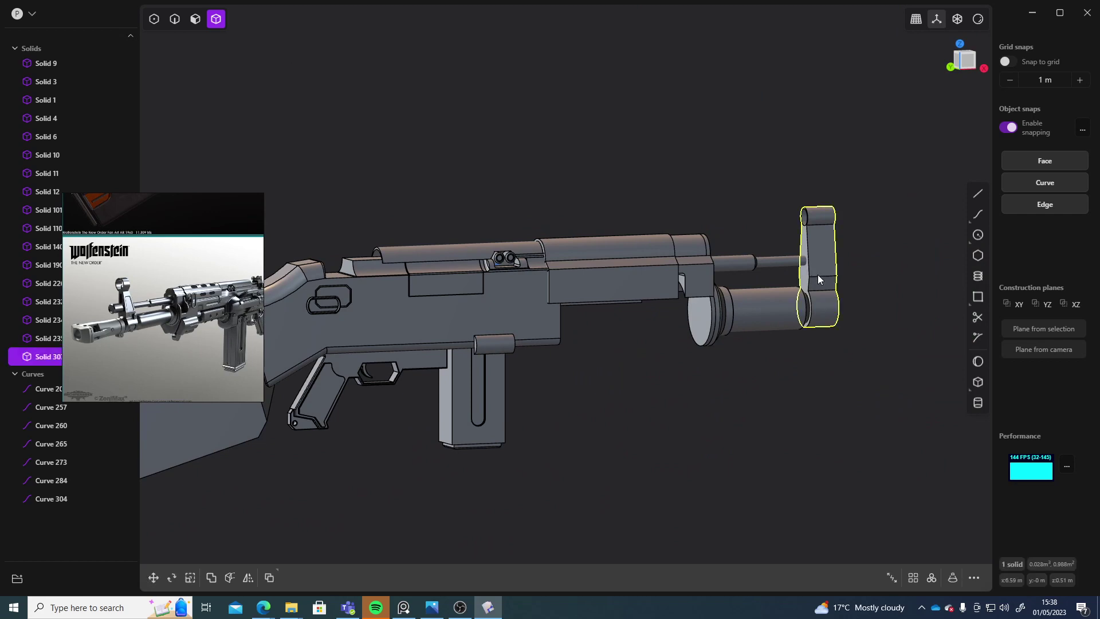
key(s)
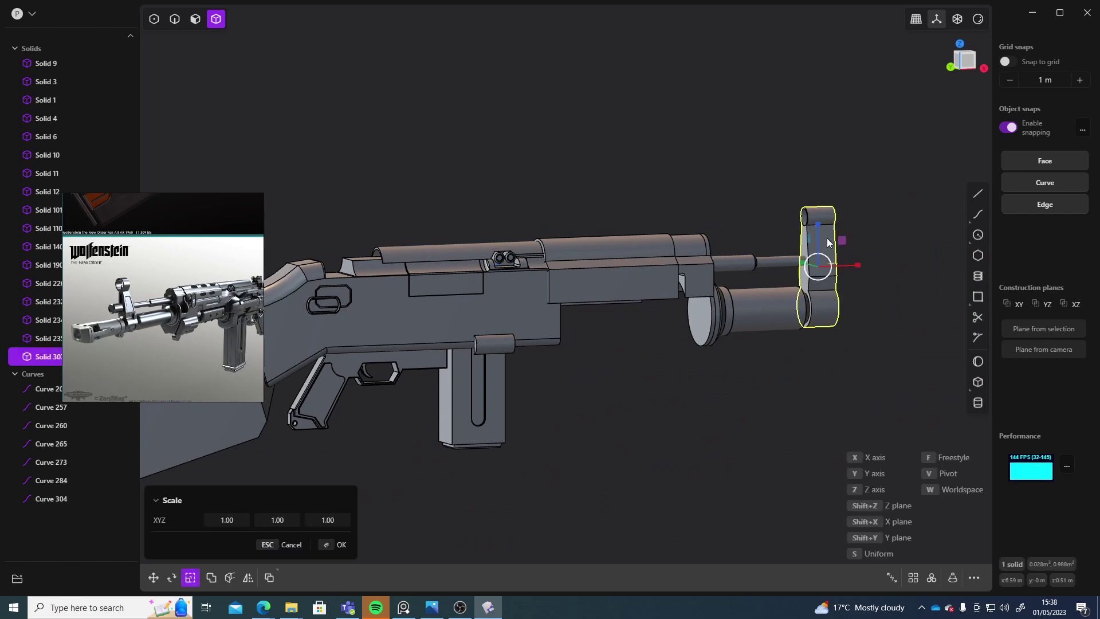
right_click(875, 305)
shift+middle_drag(875, 306, 538, 290)
shift+middle_drag(474, 279, 514, 290)
scroll(515, 297, up, 5)
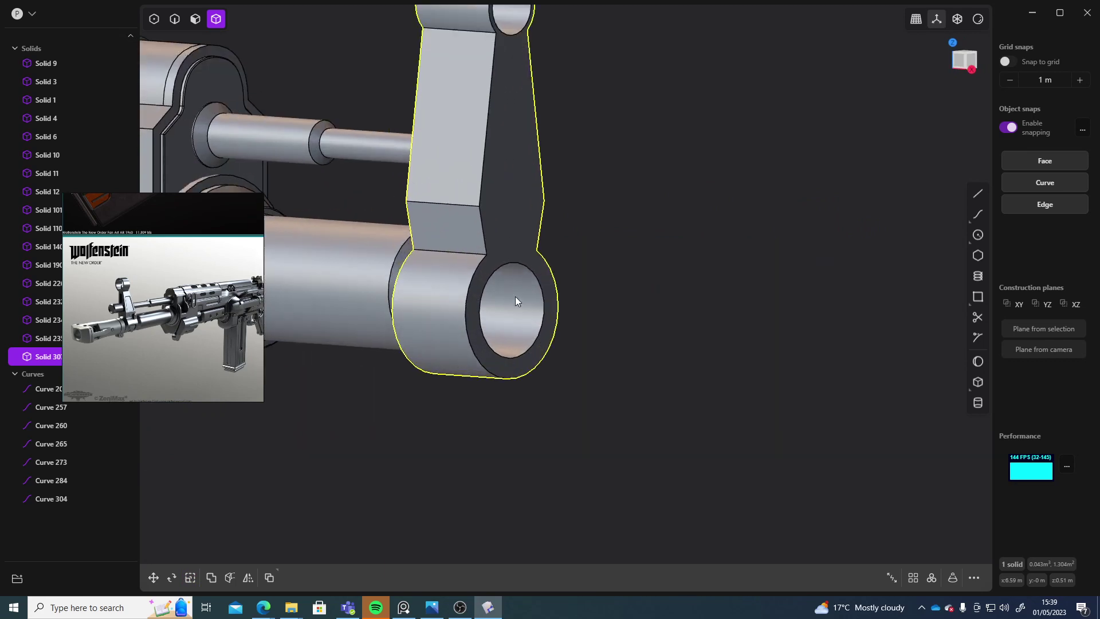
Step: Raise the front sight about 0.055 m along Z to line up its lower ring with the barrel in the front view
key(g)
middle_drag(479, 119, 614, 273)
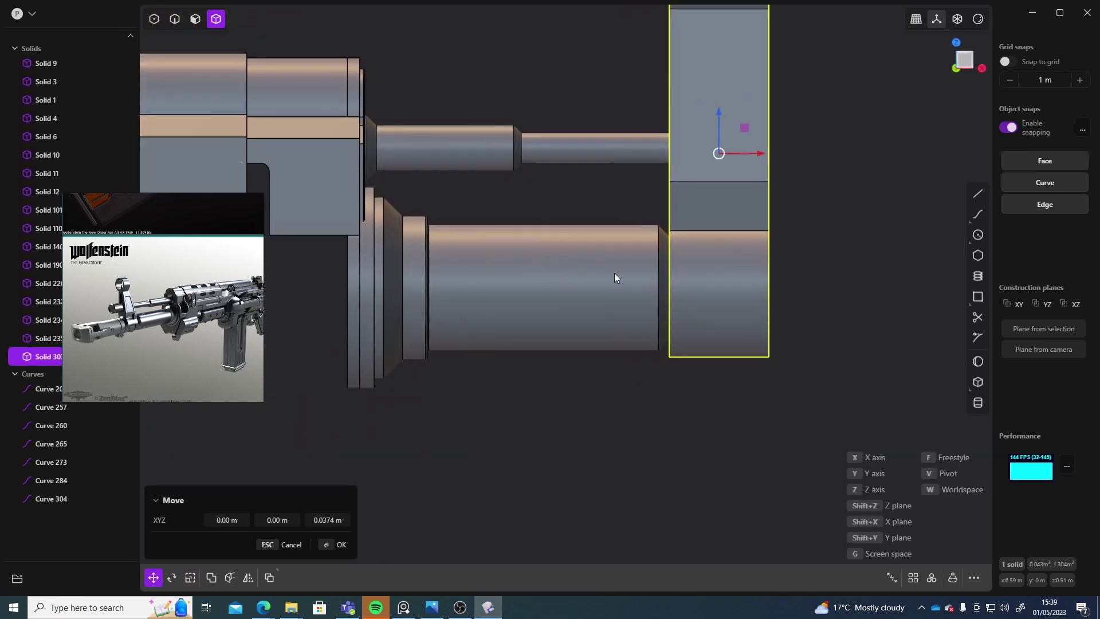
click(980, 67)
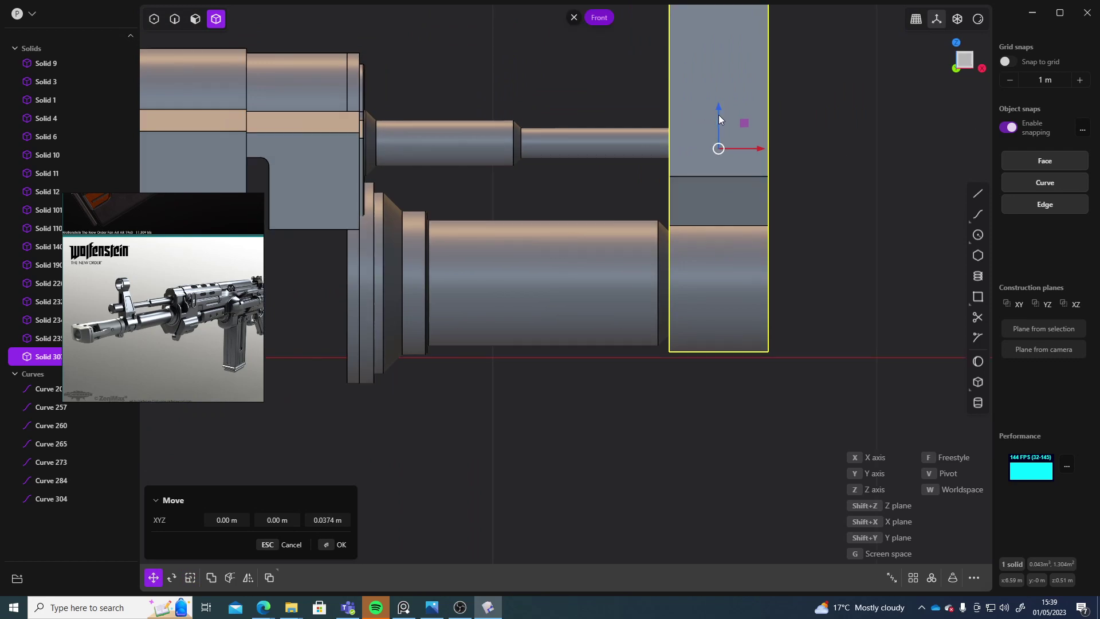
key(z)
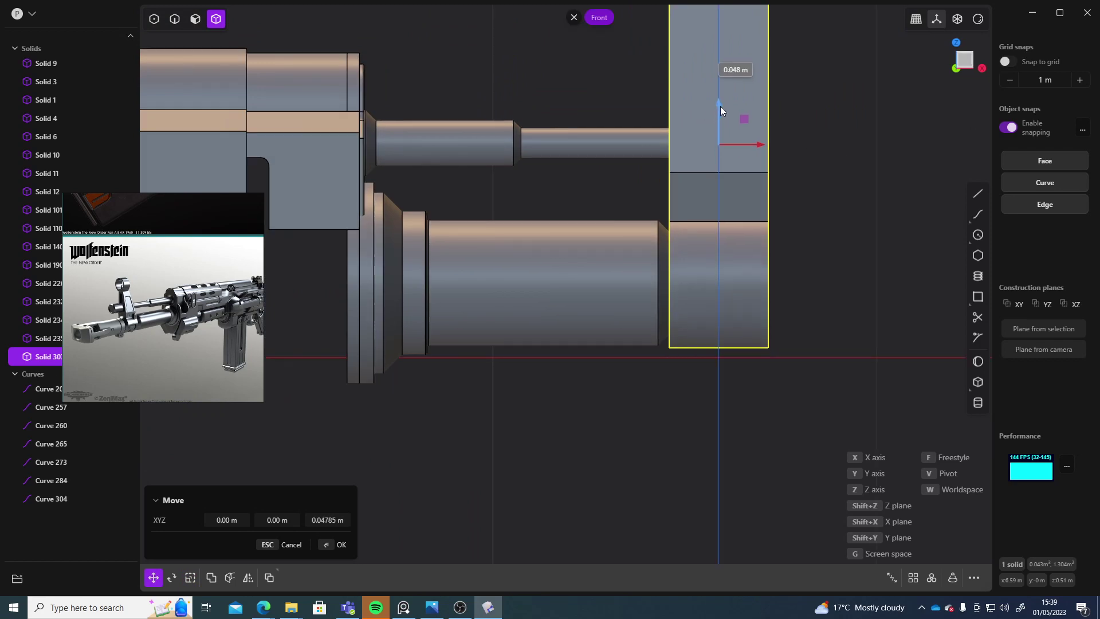
click(721, 104)
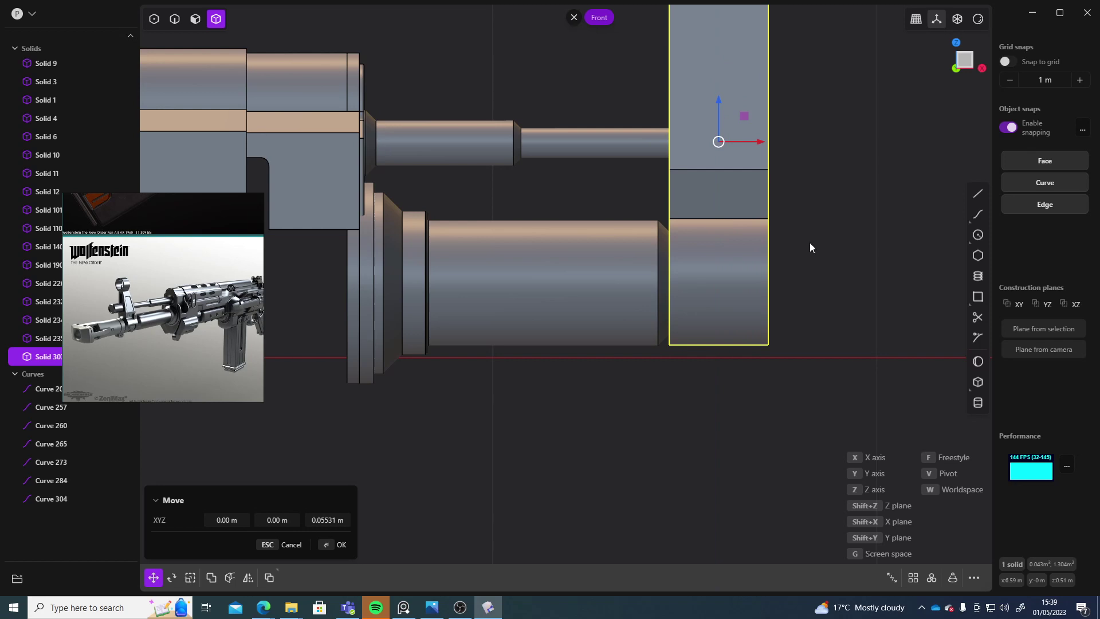
middle_drag(854, 243, 946, 363)
scroll(831, 335, down, 5)
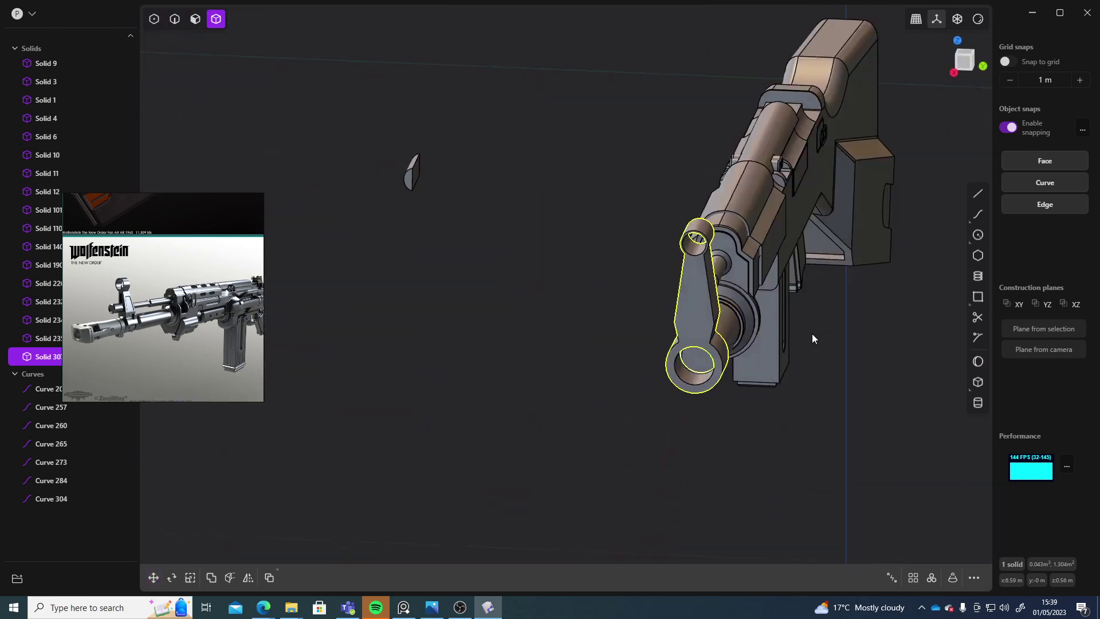
middle_drag(812, 333, 671, 380)
click(726, 435)
middle_drag(727, 435, 874, 428)
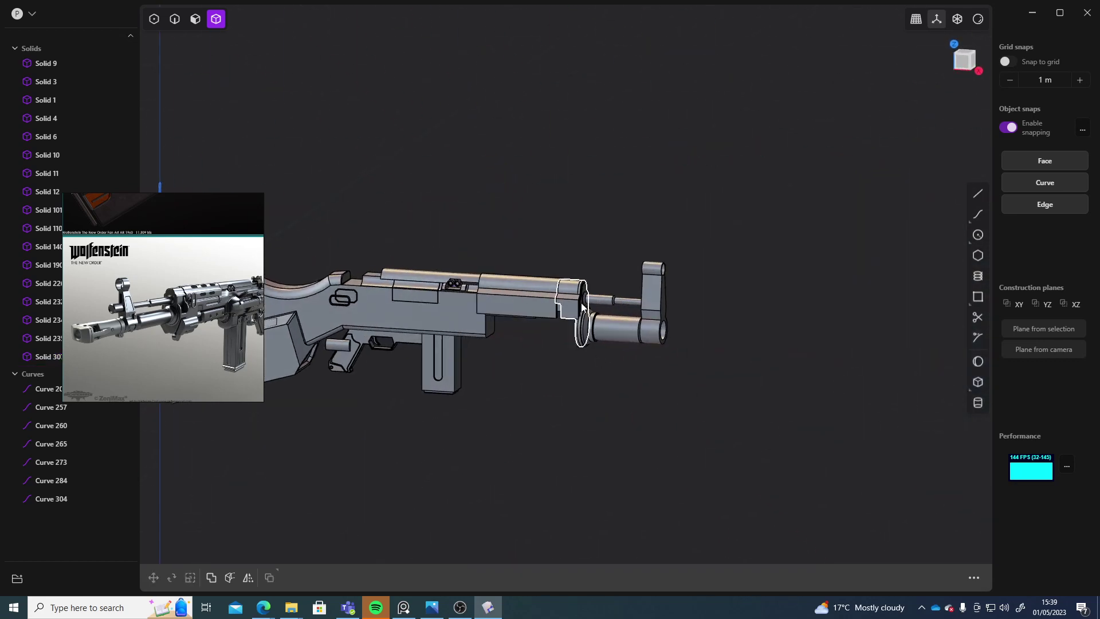
middle_drag(579, 395, 657, 415)
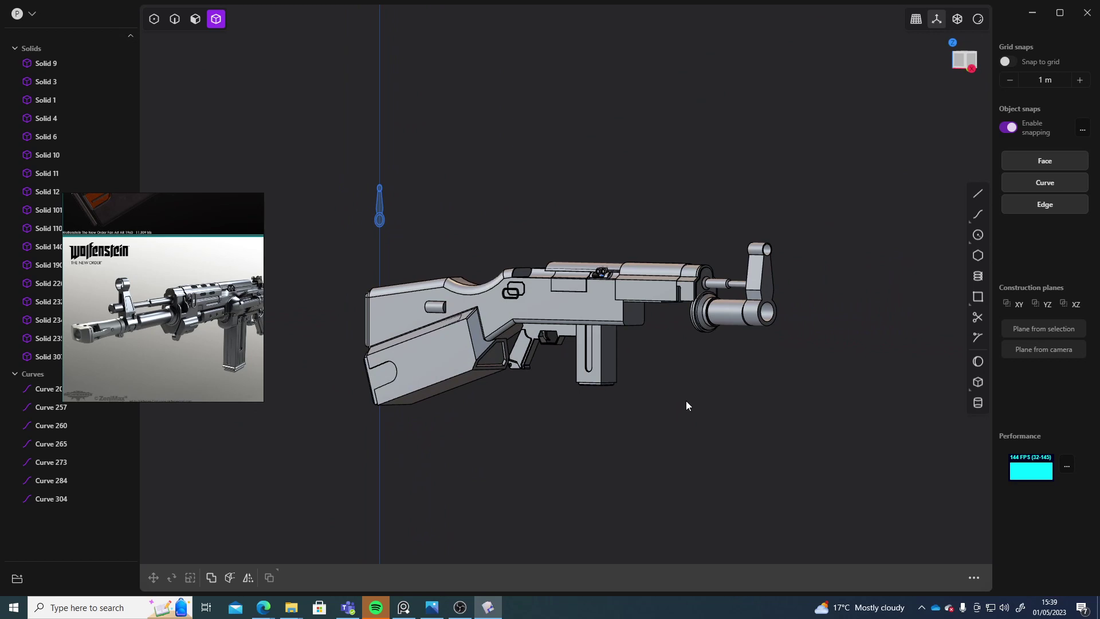